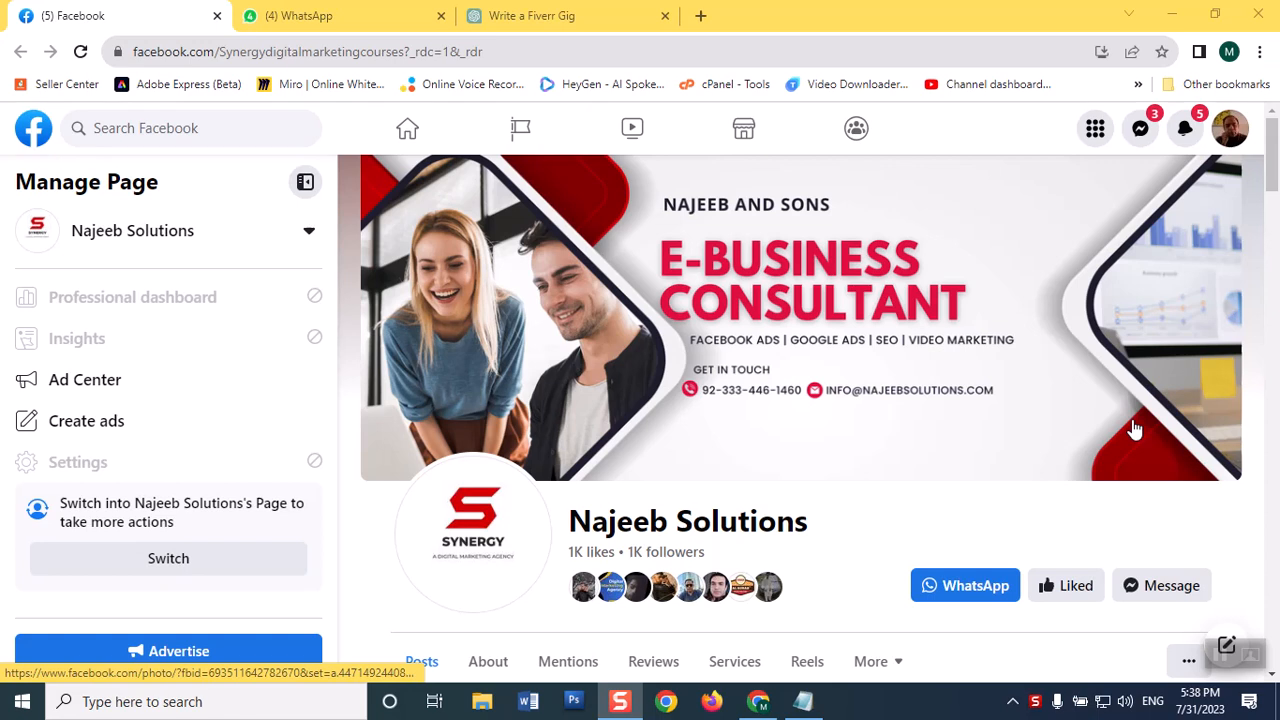
Step: Open Ads Manager from the Najeeb Solutions page's Ad Center
click(141, 381)
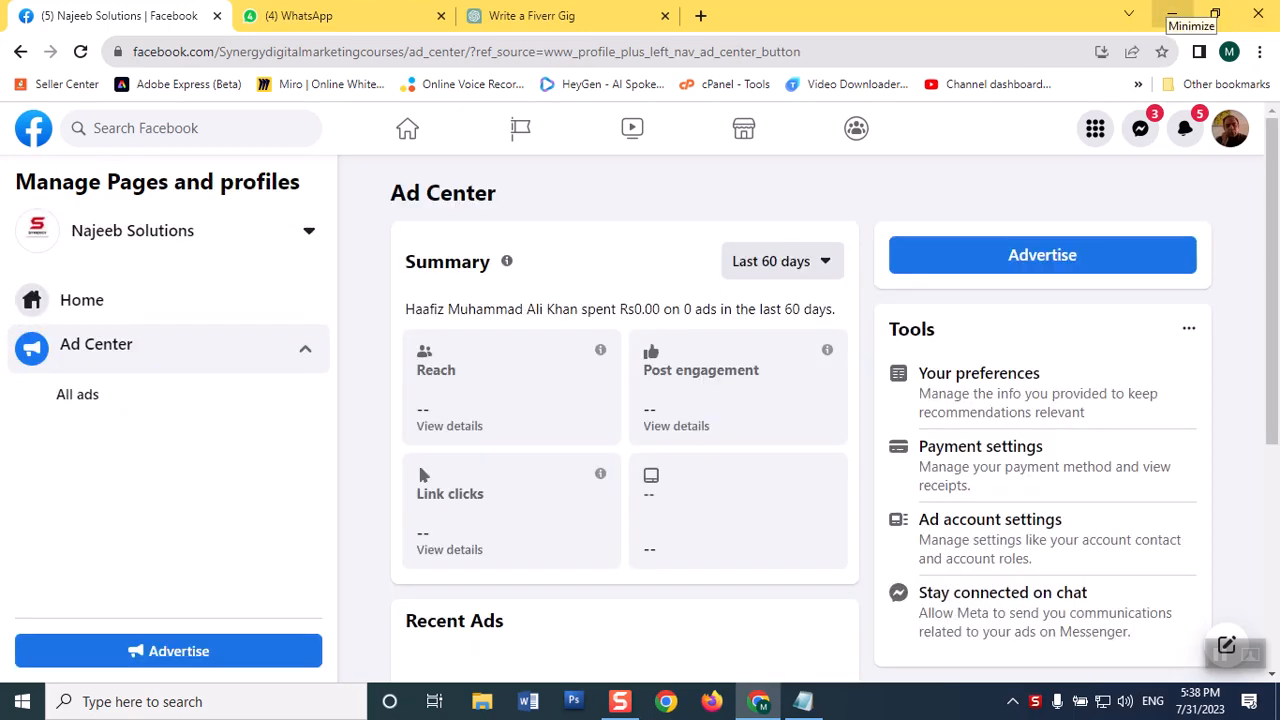
drag(1275, 177, 1266, 393)
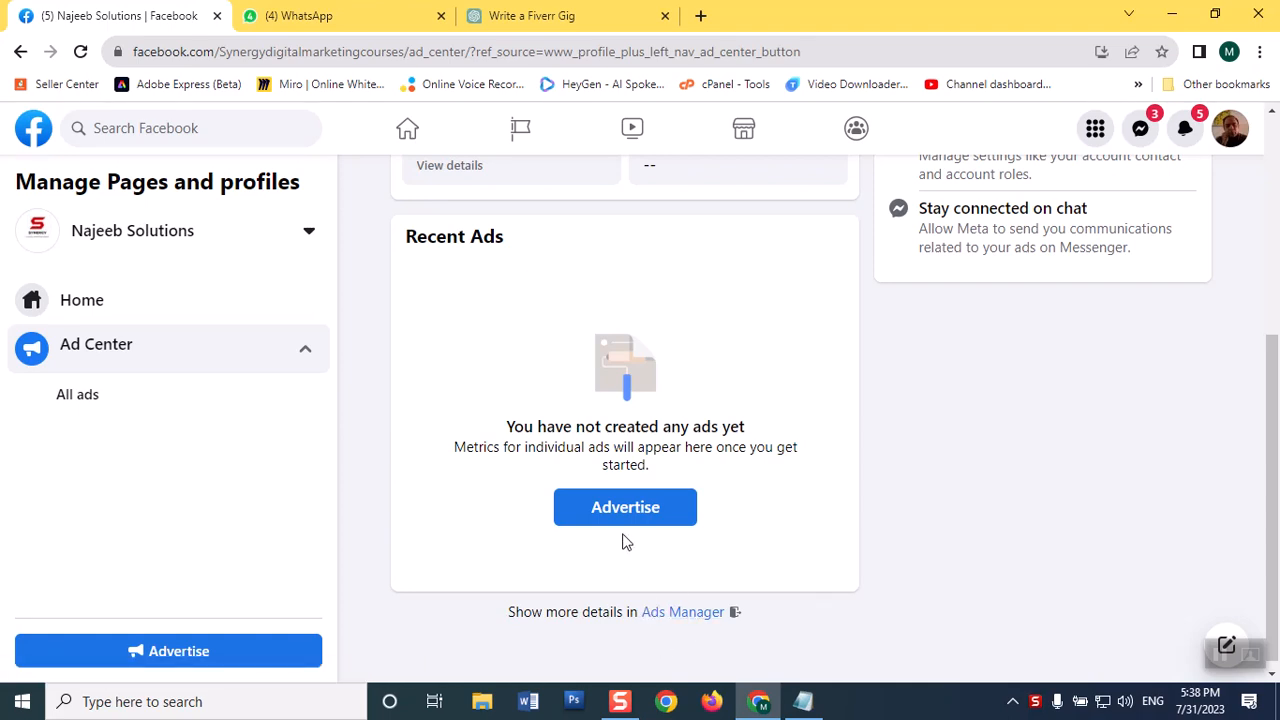
click(674, 616)
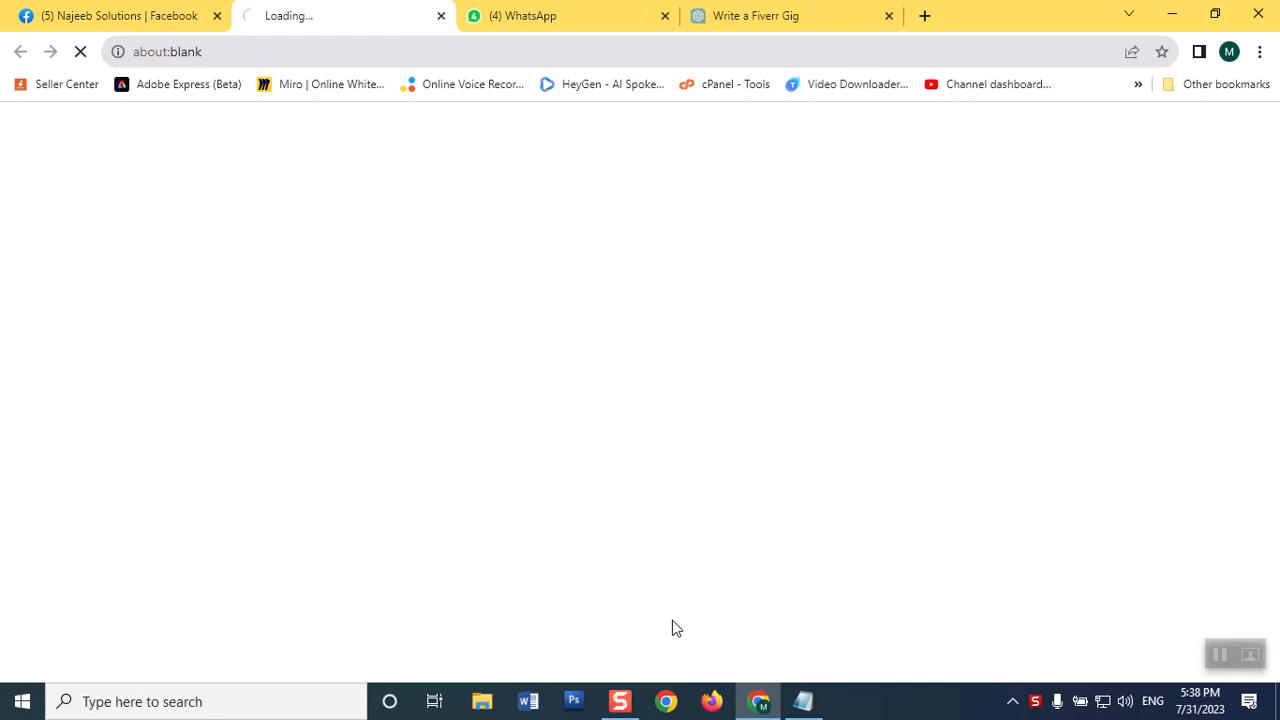
click(540, 15)
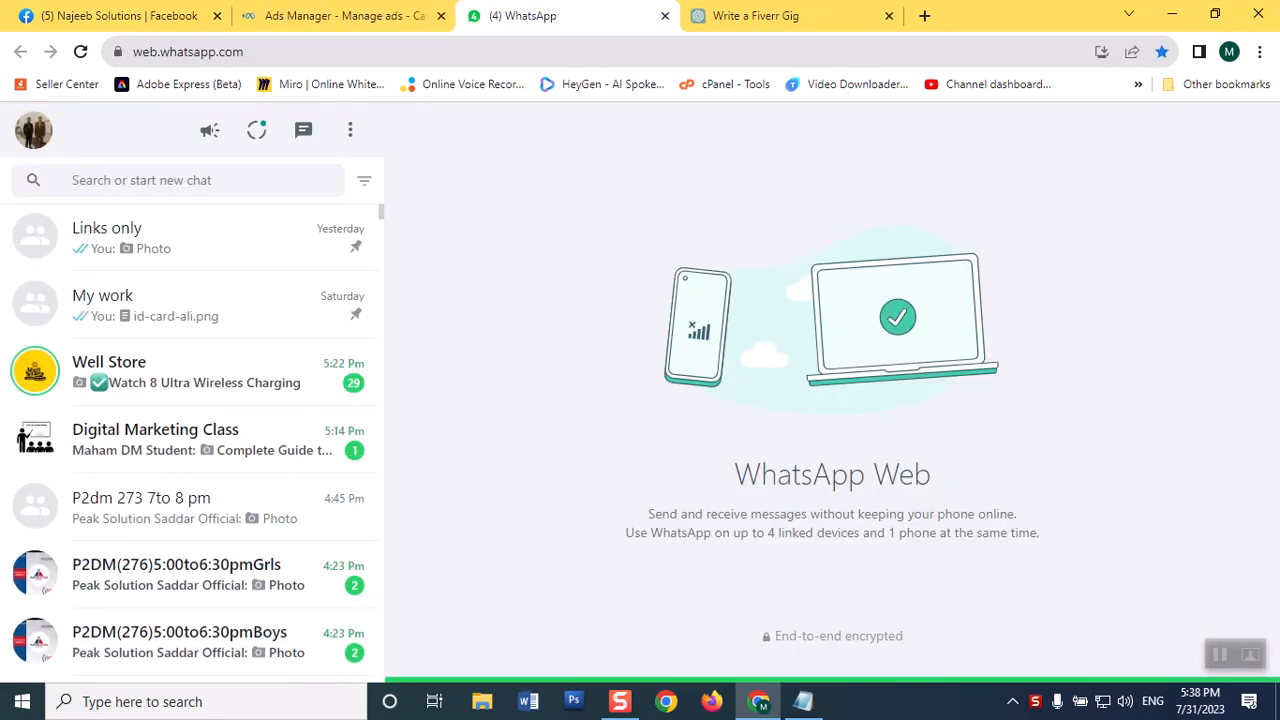
click(278, 38)
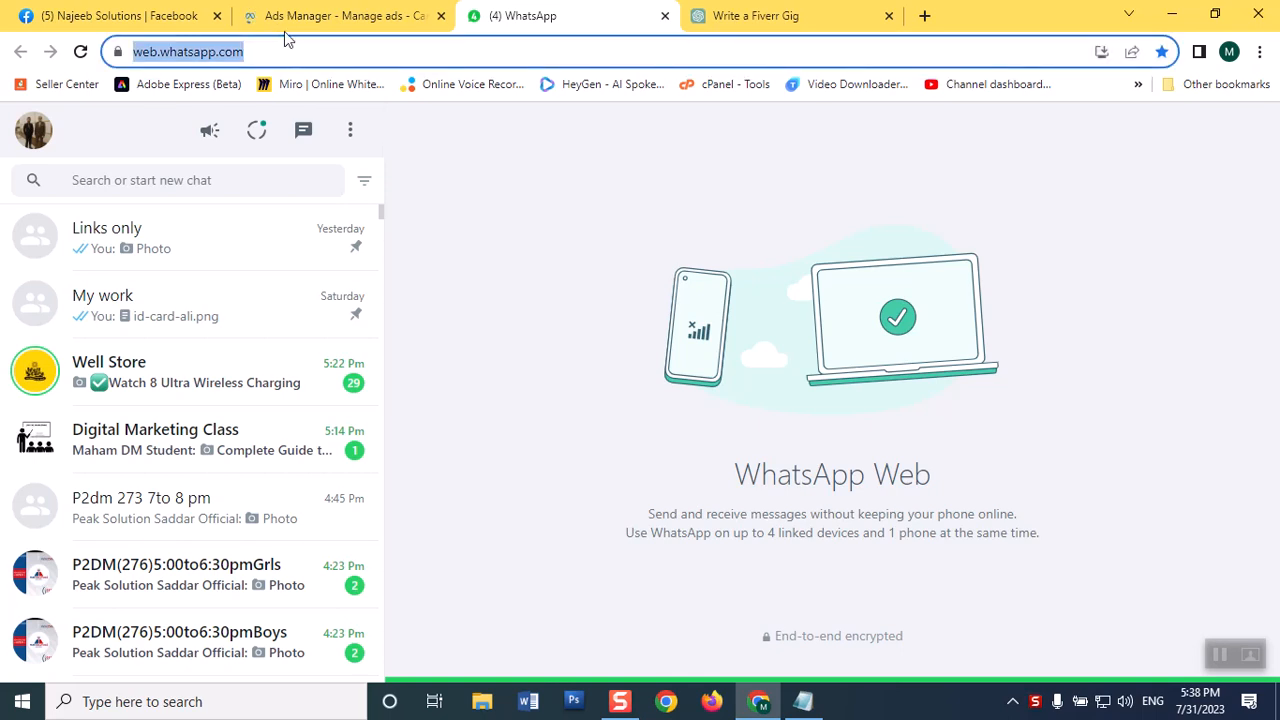
click(300, 22)
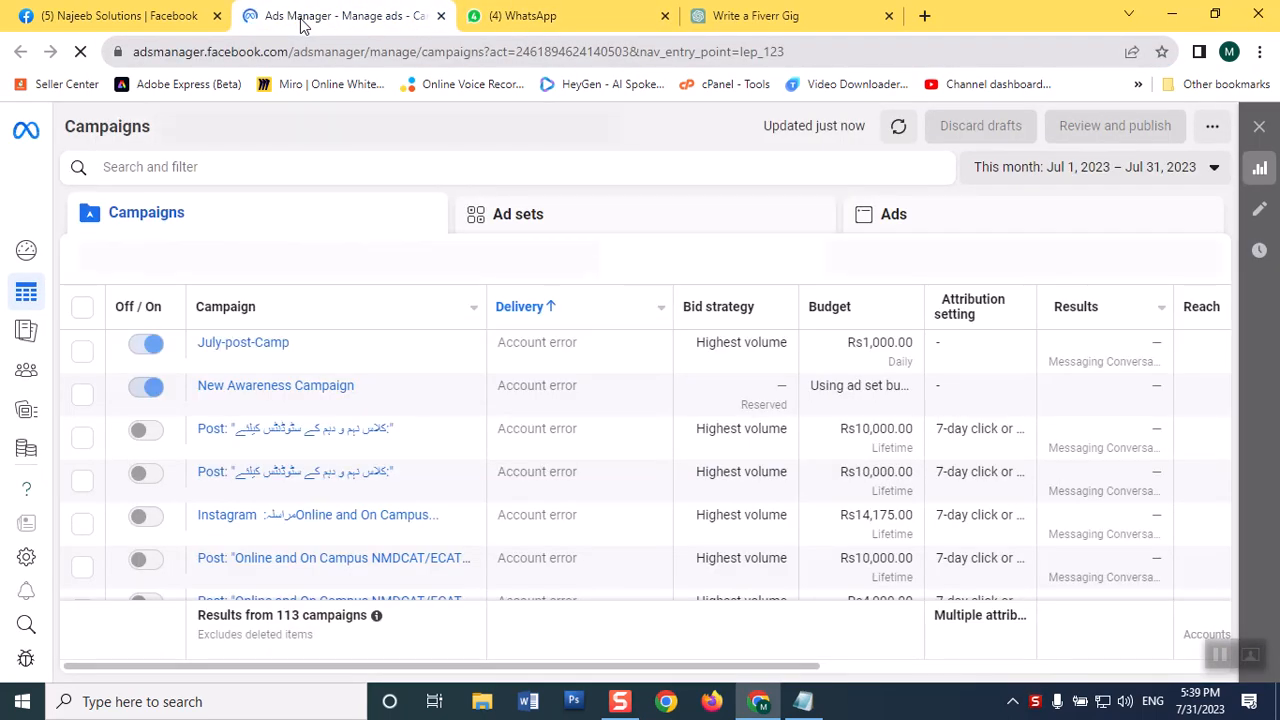
click(181, 18)
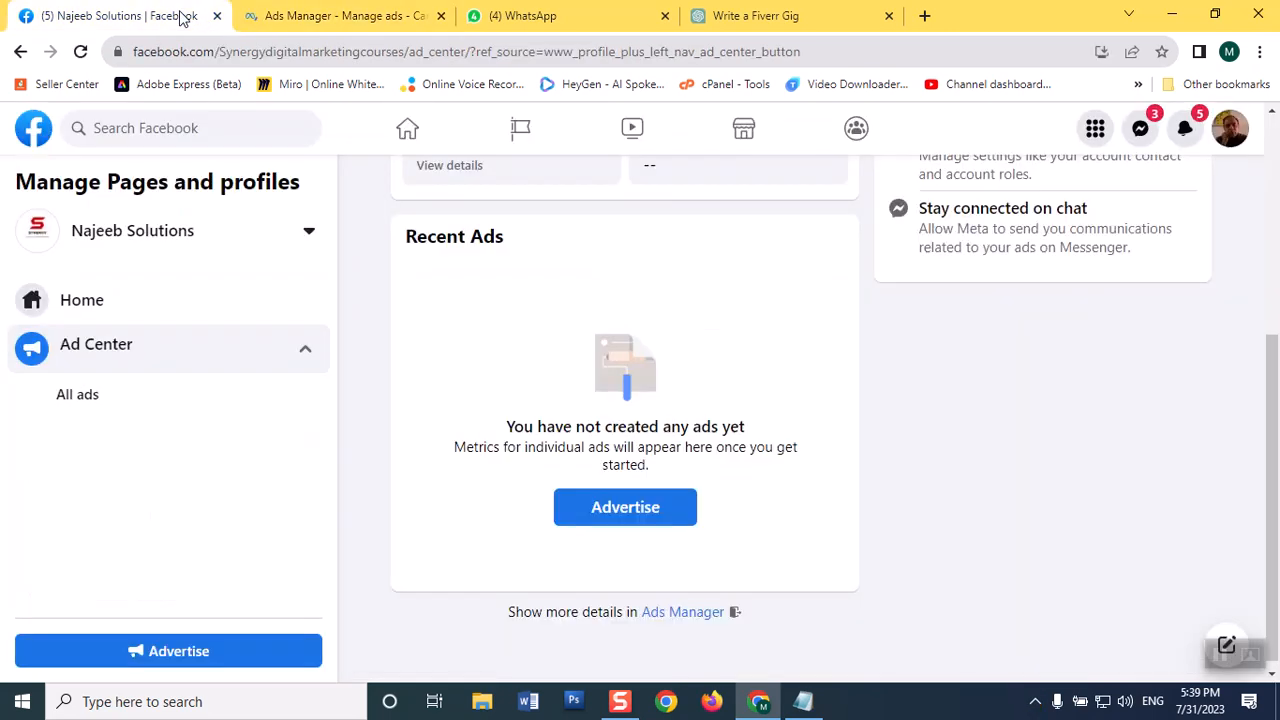
click(300, 16)
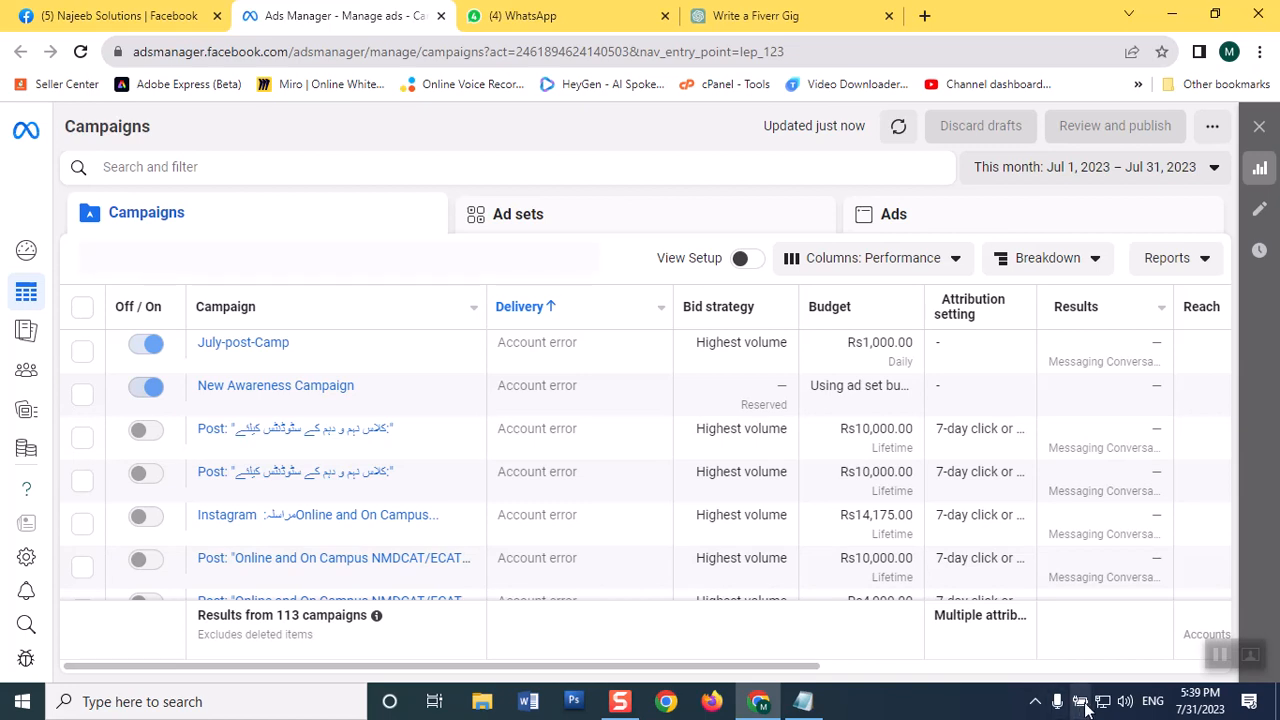
Step: Switch Ads Manager to the Najeeb Solutions business account
mouse_move(17, 337)
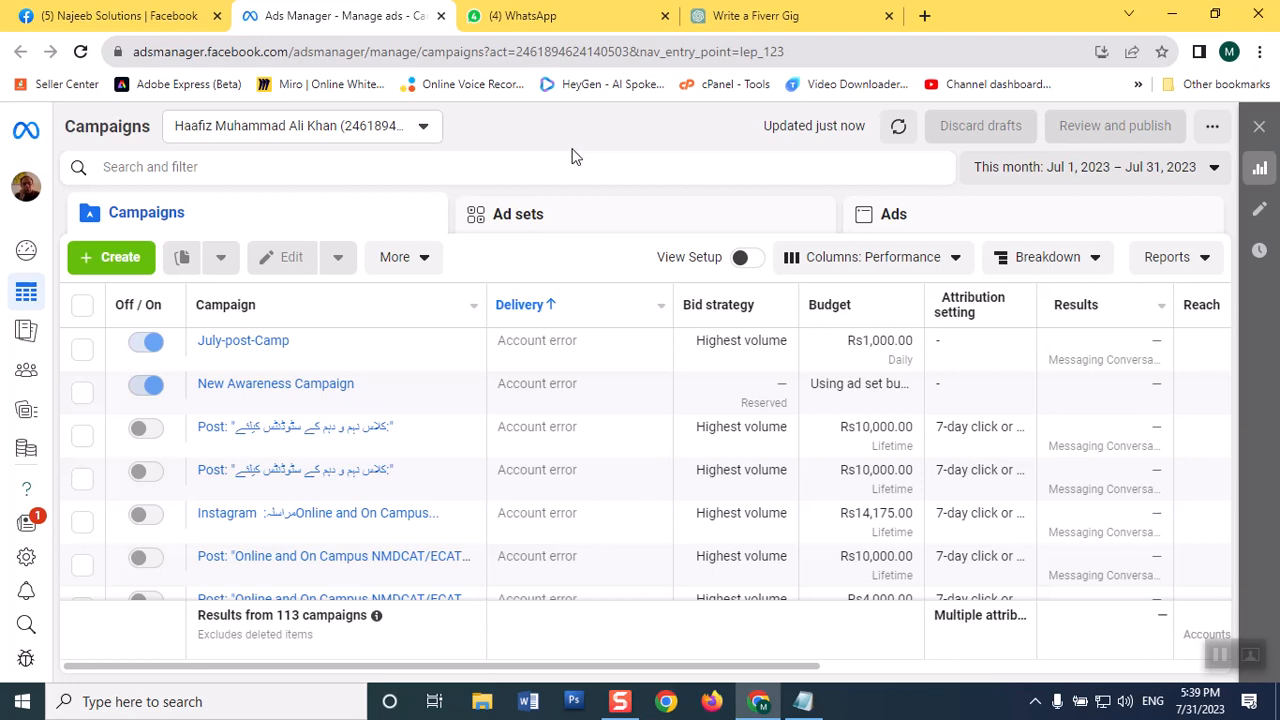
click(27, 200)
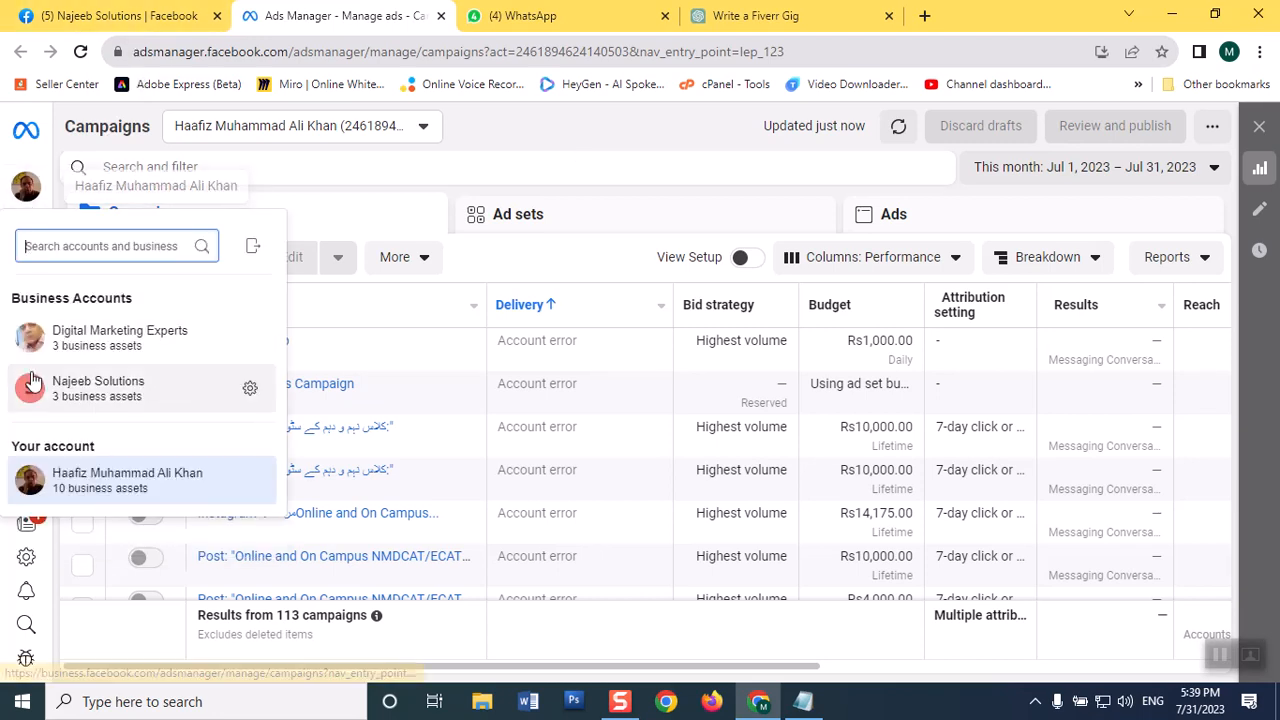
click(79, 401)
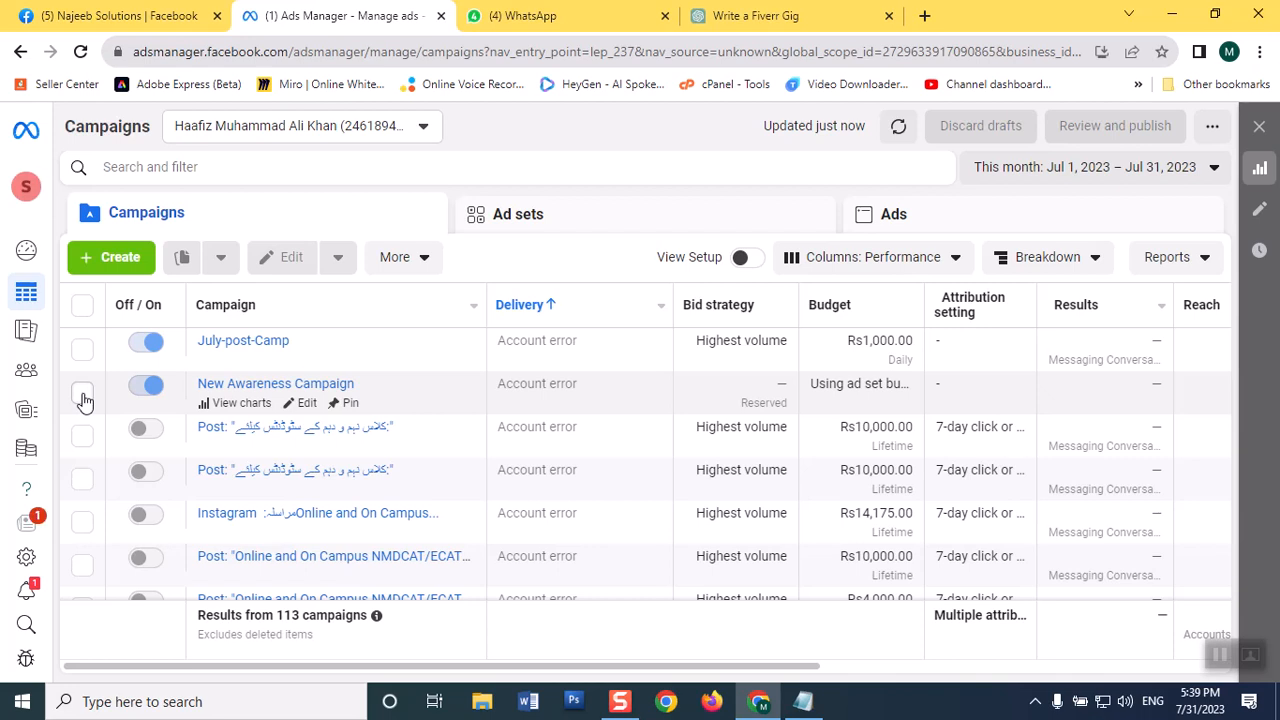
Step: Create a new campaign with the Engagement objective, using the manual engagement campaign setup
mouse_move(30, 400)
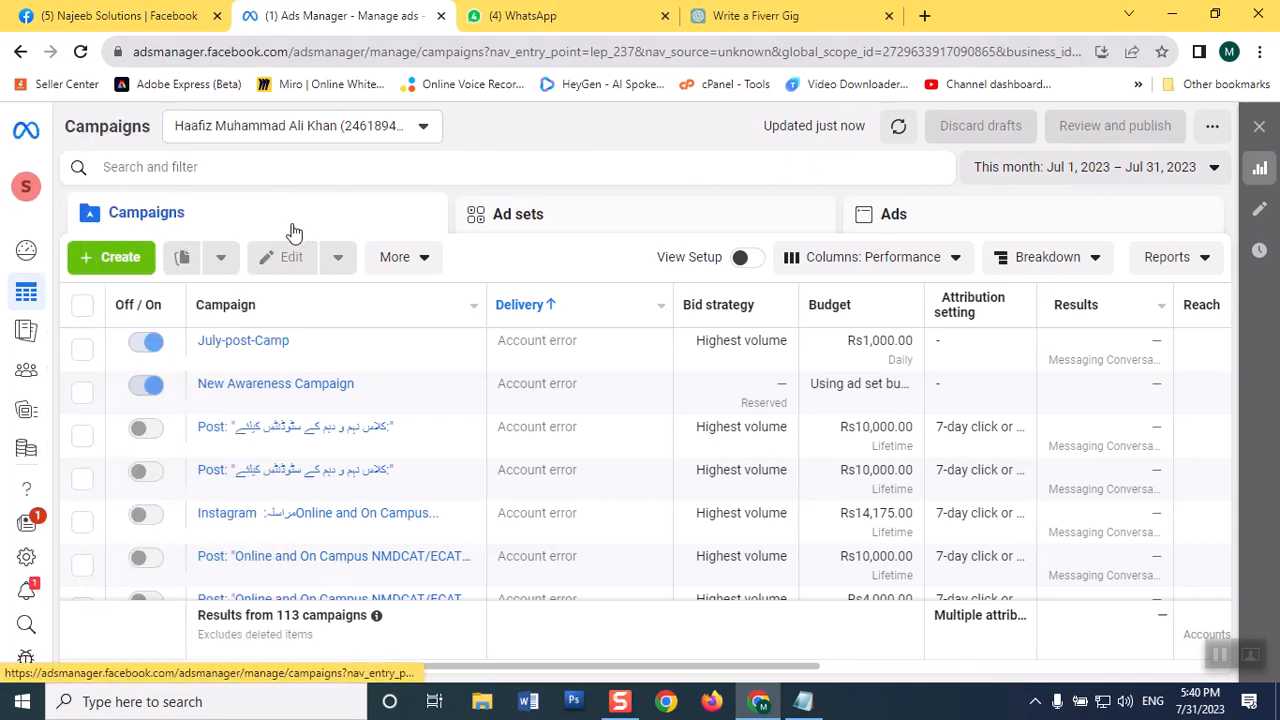
click(112, 262)
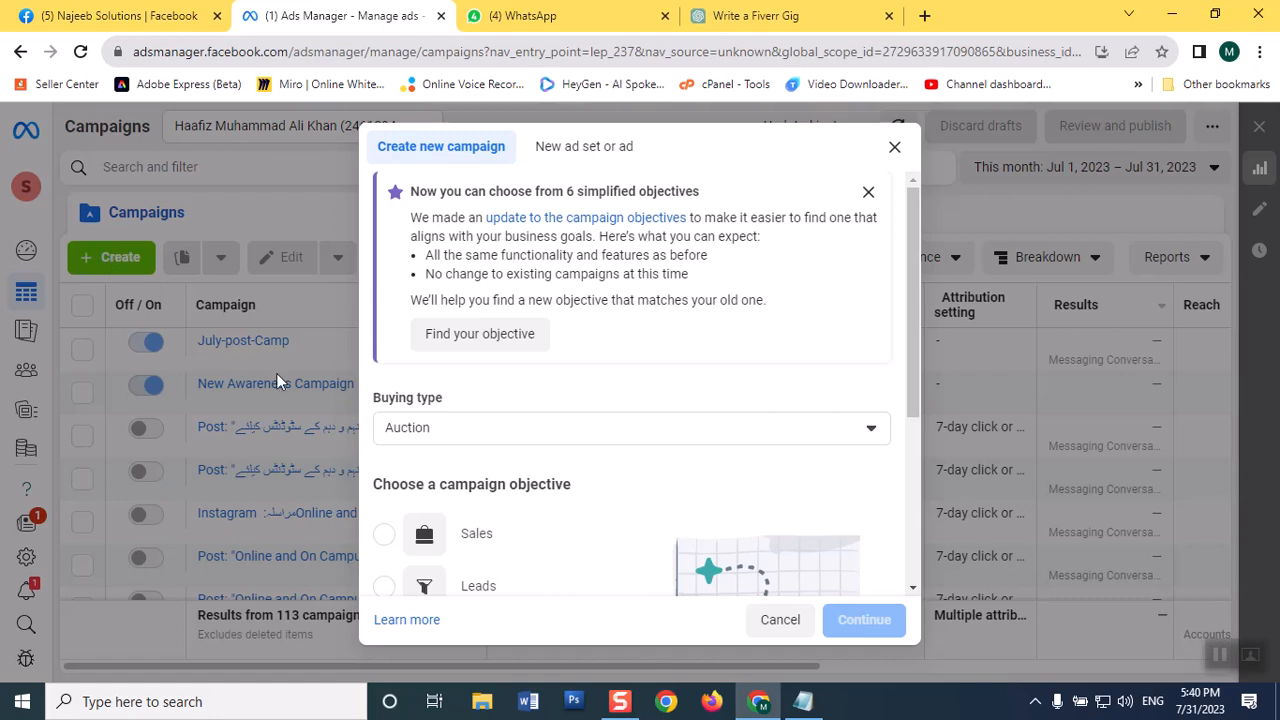
mouse_move(914, 223)
mouse_down()
mouse_move(912, 295)
mouse_move(911, 248)
mouse_up()
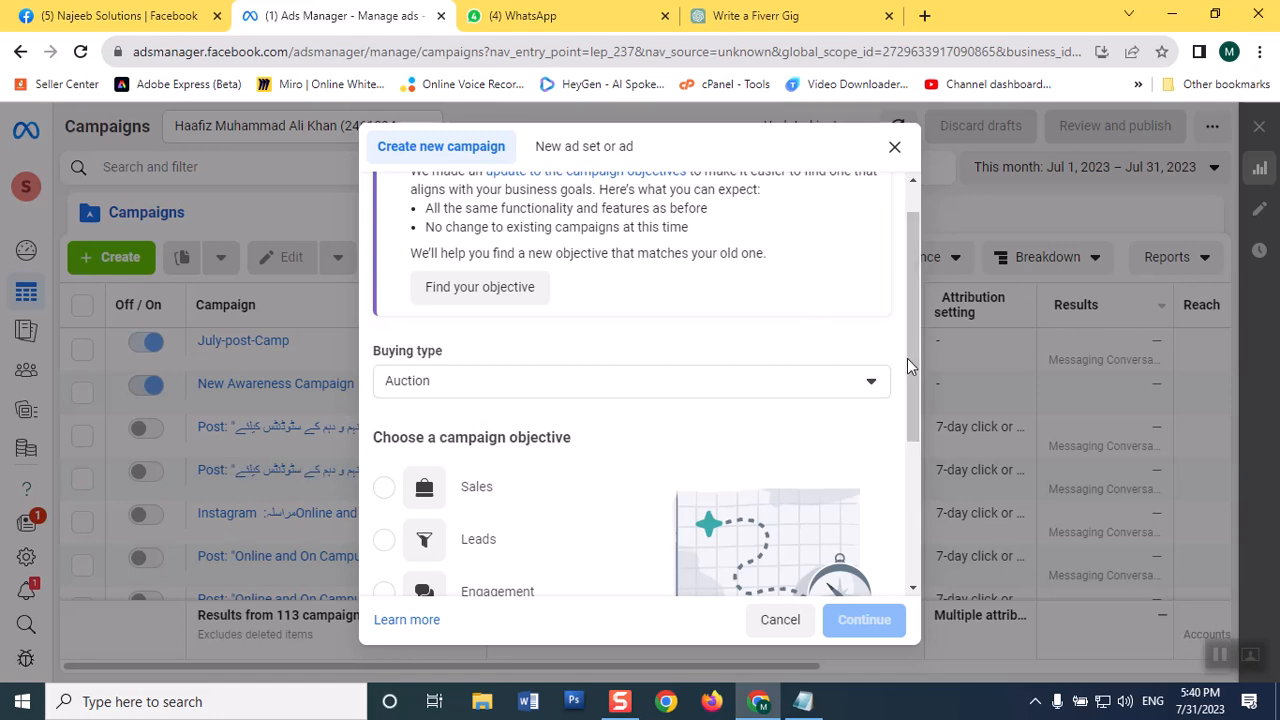
drag(907, 358, 891, 480)
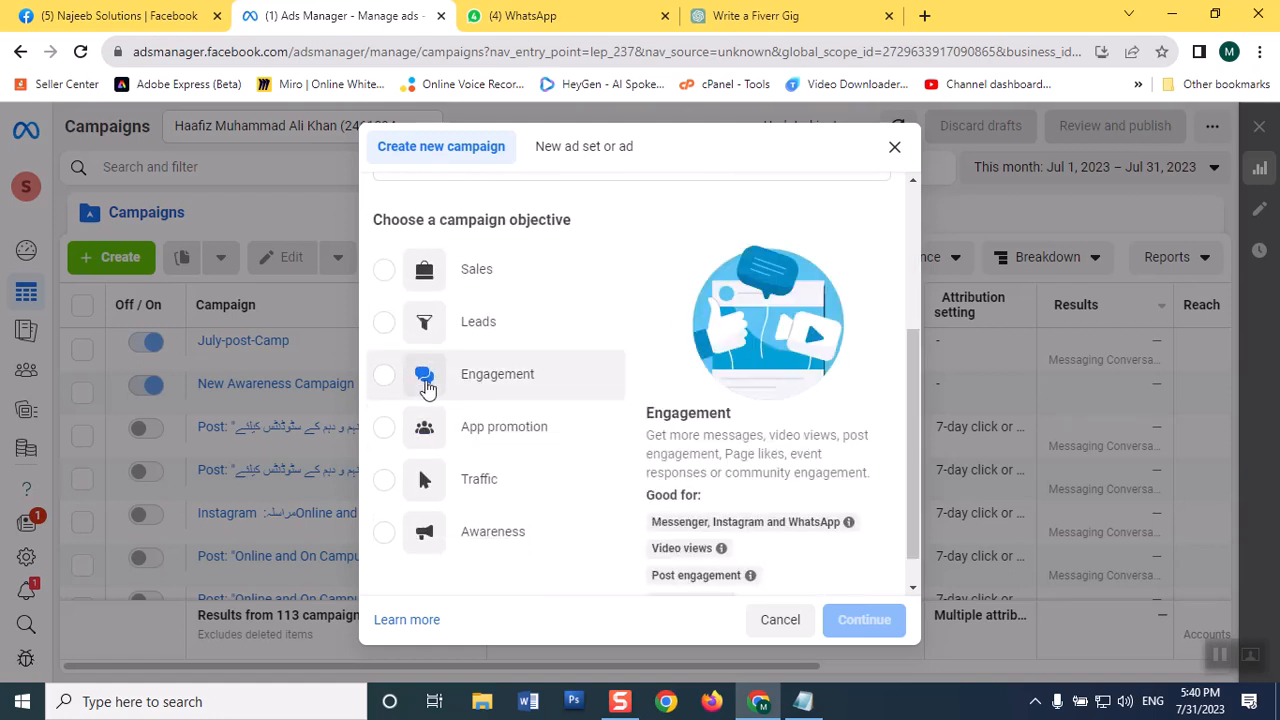
click(385, 376)
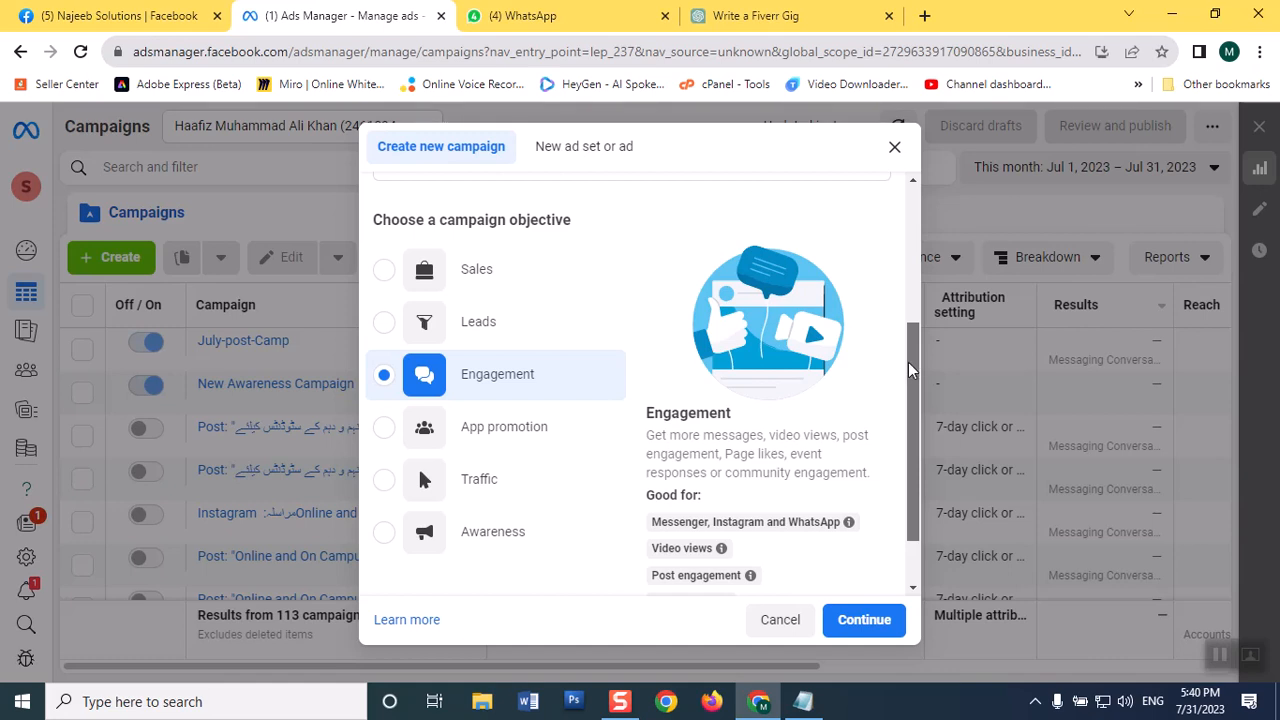
scroll(915, 365, down, 1)
mouse_move(678, 443)
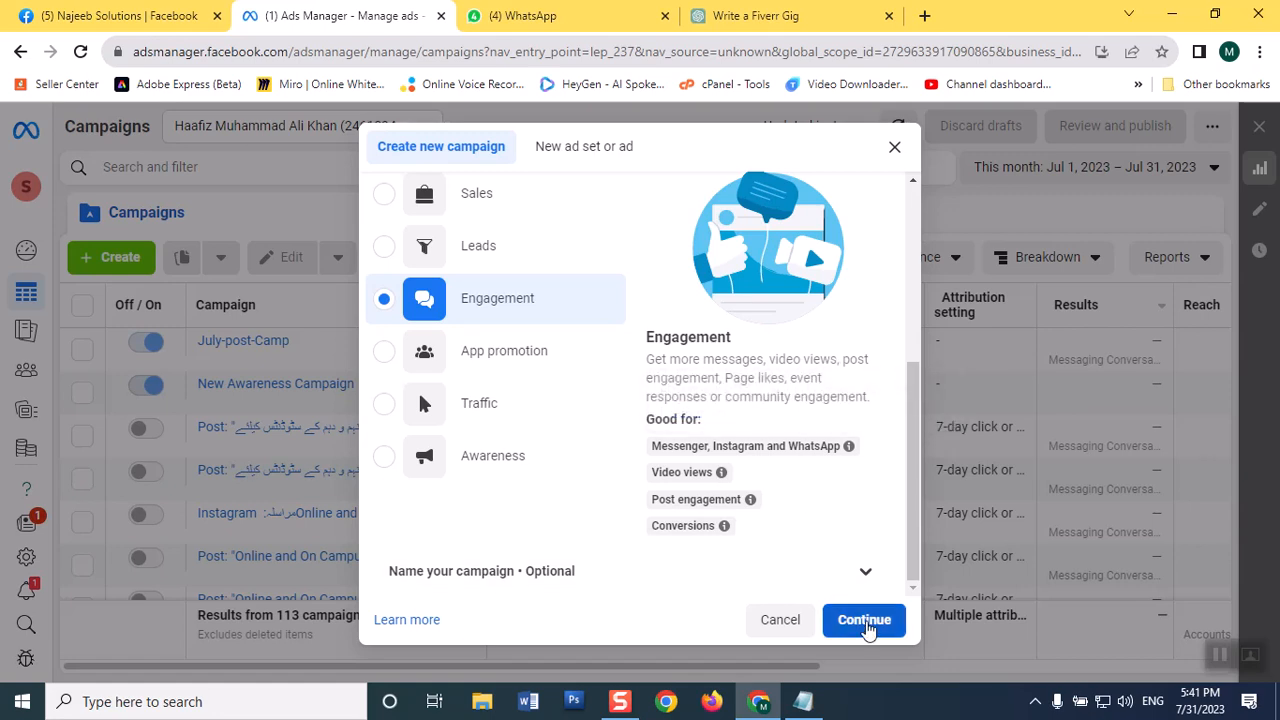
click(864, 620)
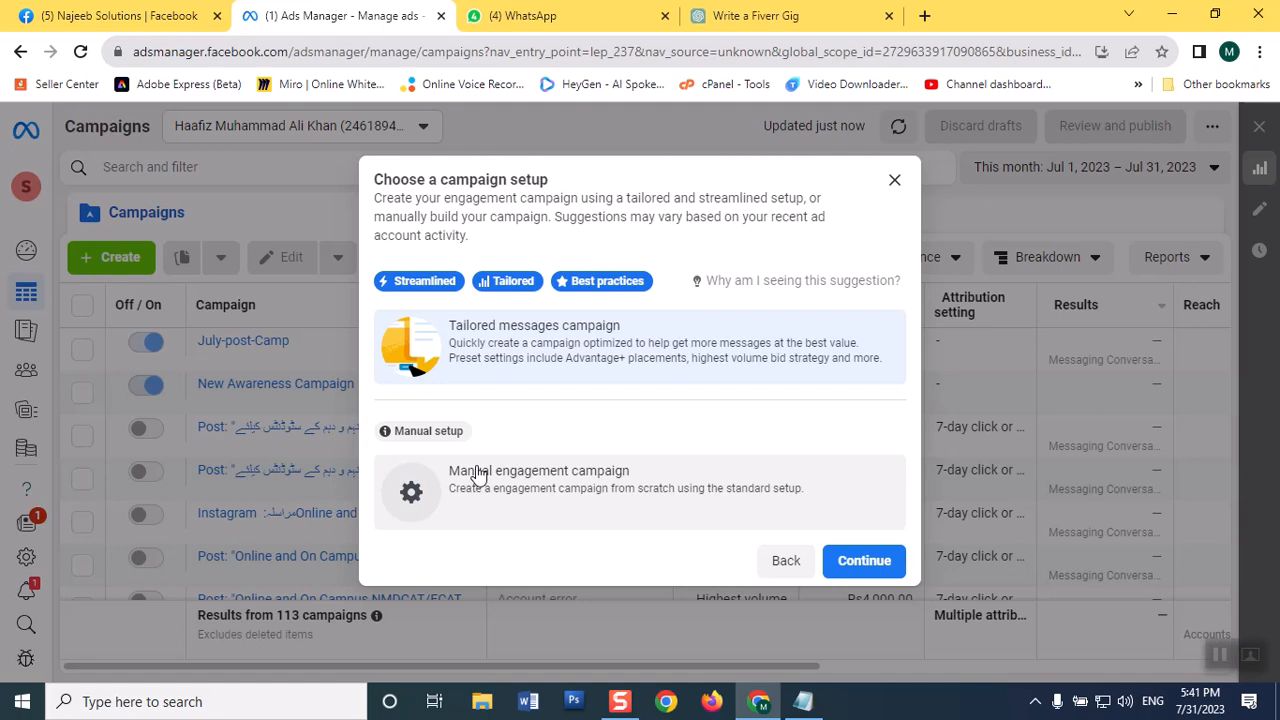
click(478, 476)
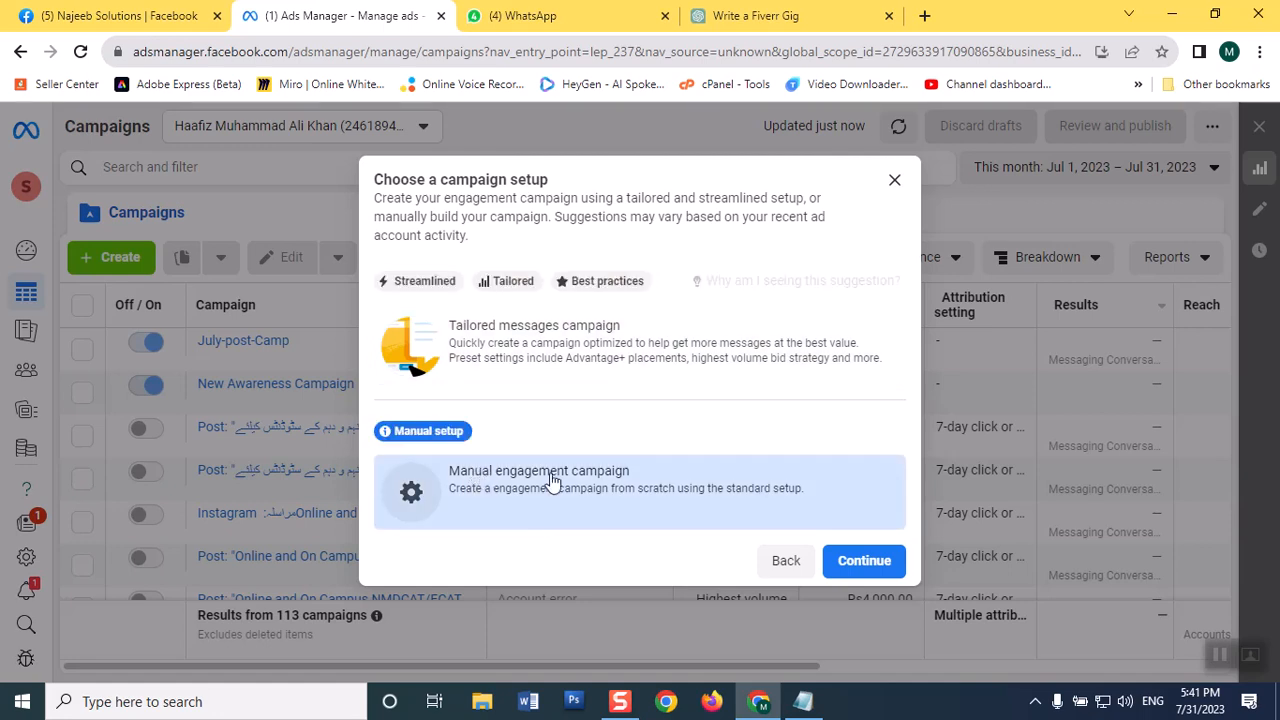
click(882, 566)
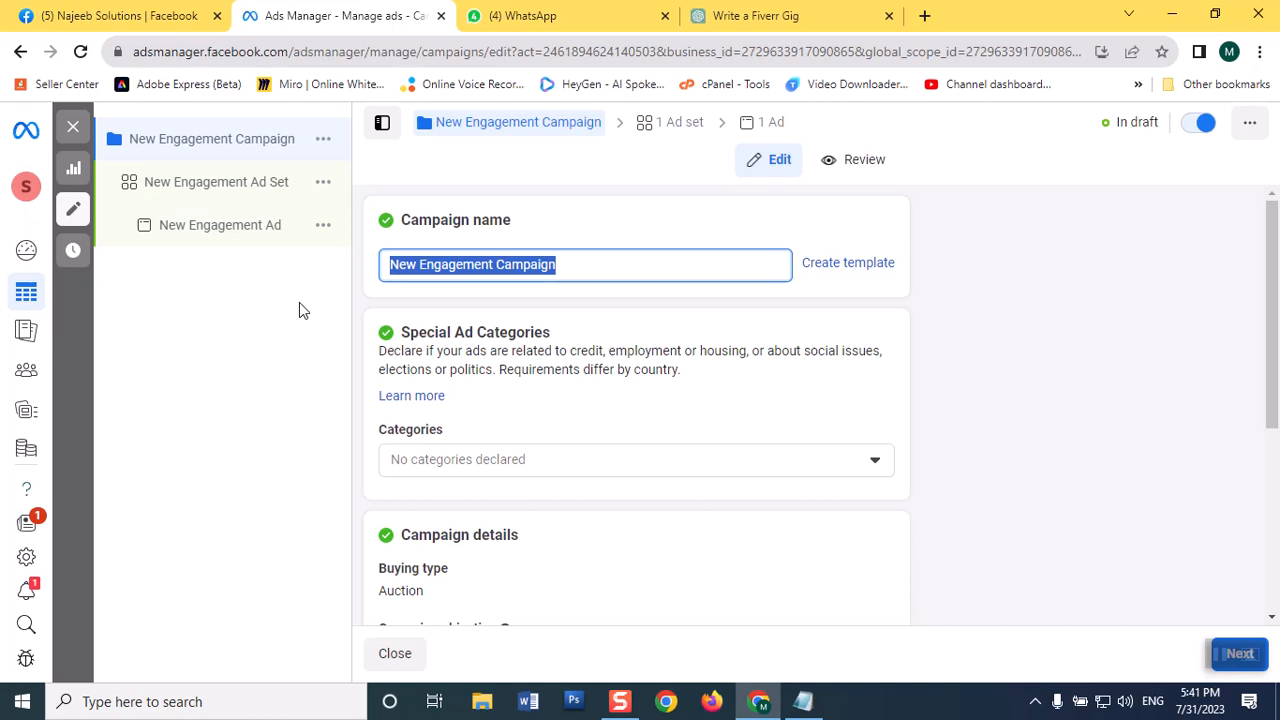
Step: Name the new campaign "digital marketing-august 23"
text(digital m)
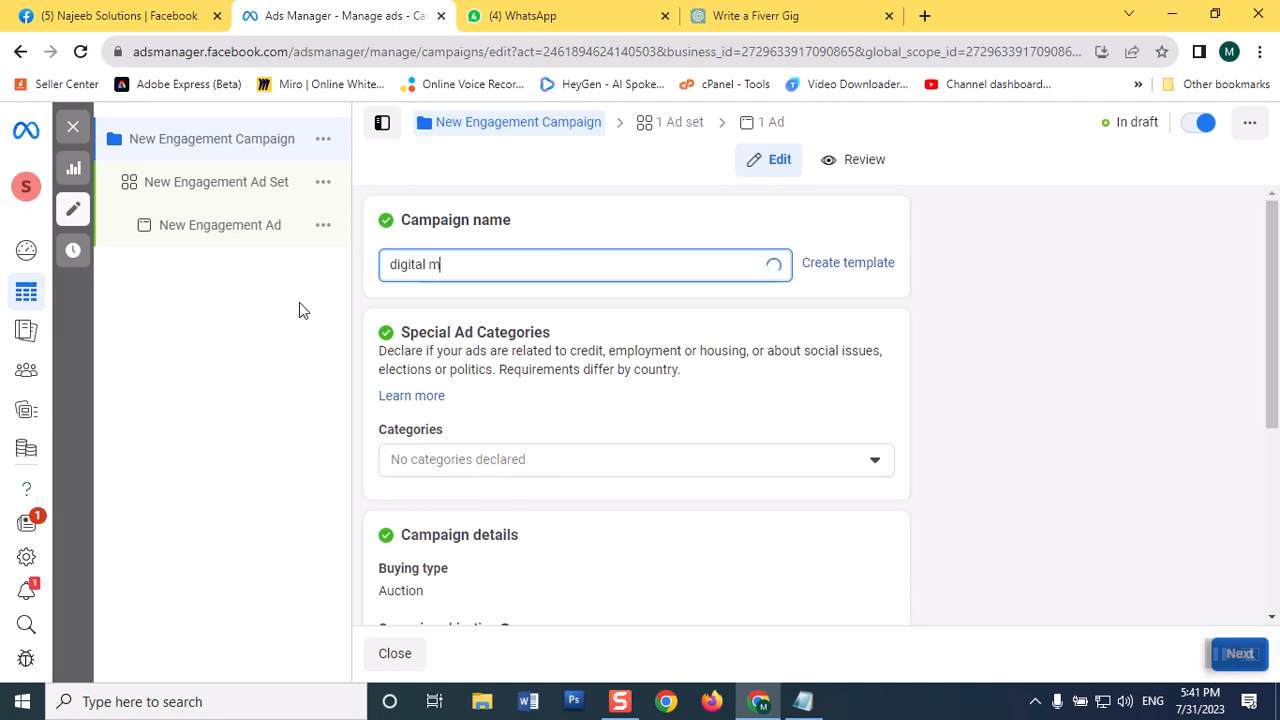
text(arketing-)
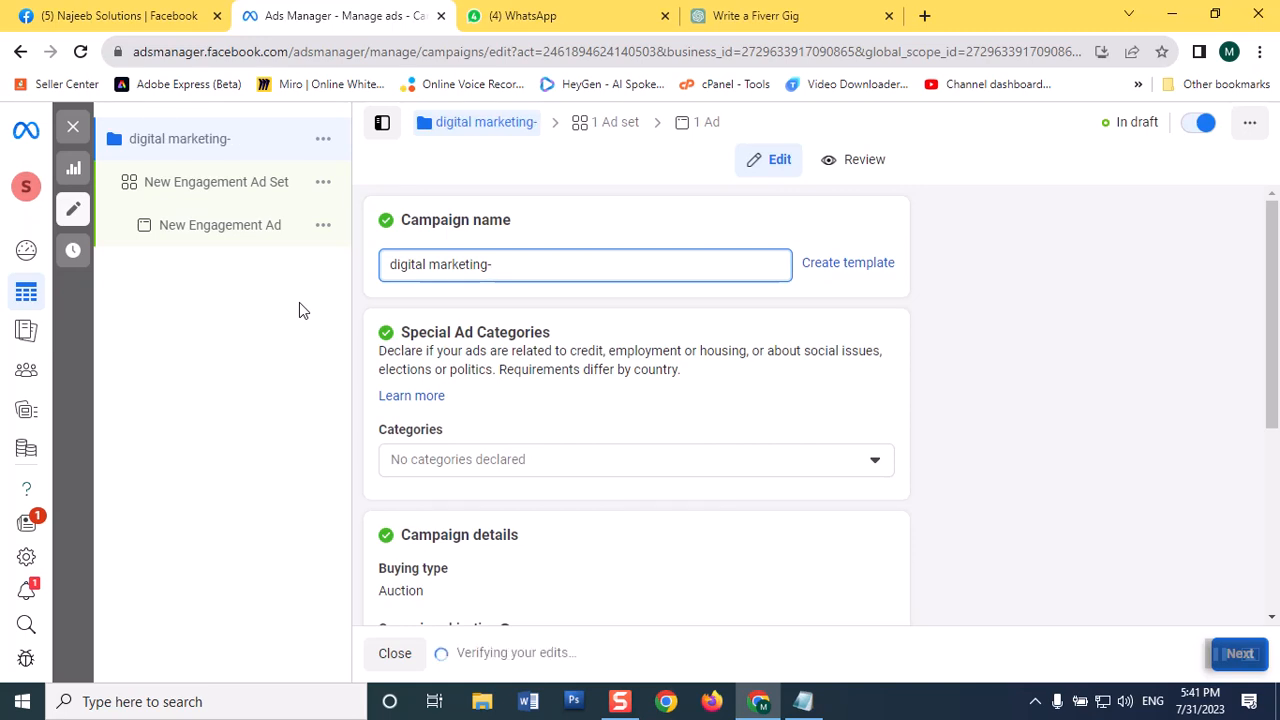
text(august)
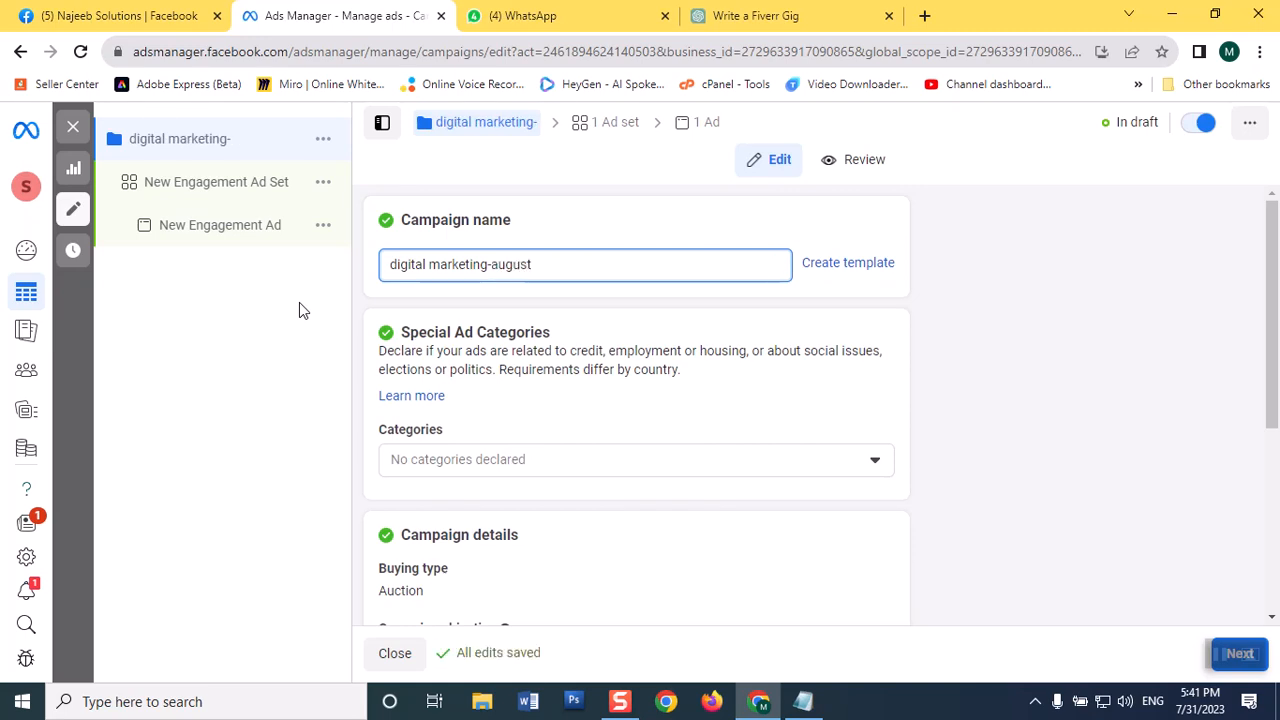
text( 23)
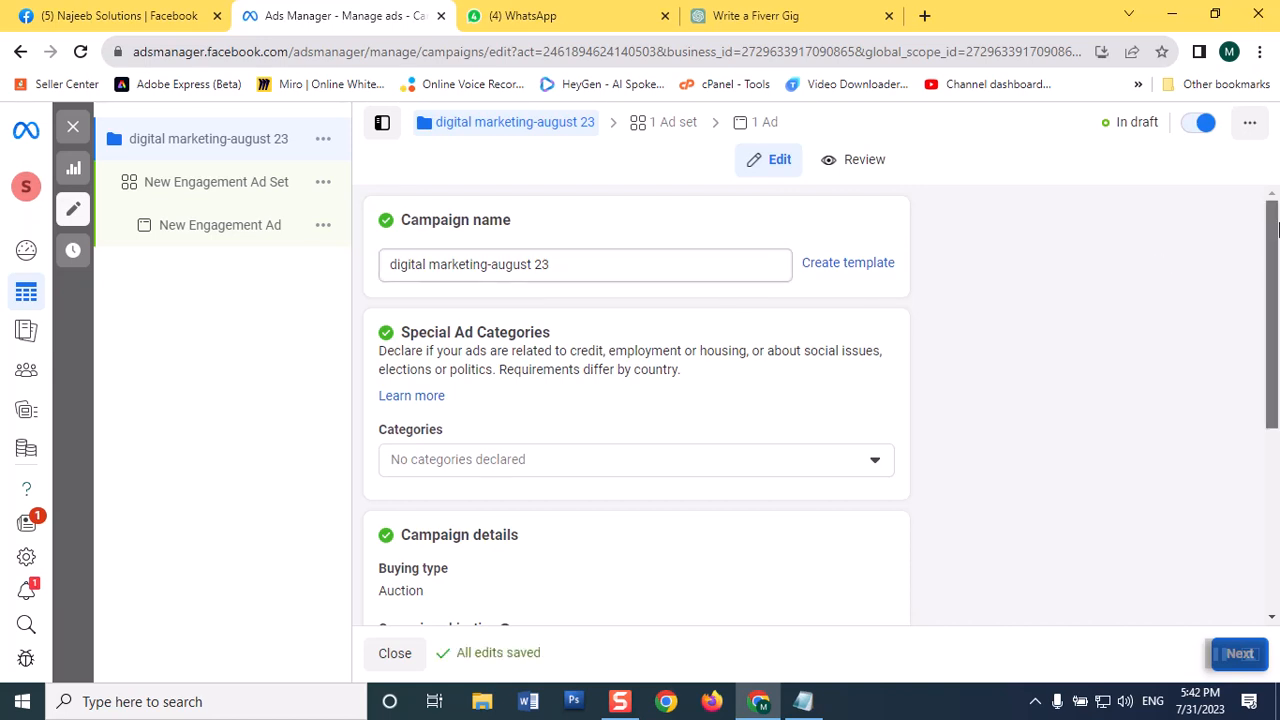
Step: Enlarge the campaign editor page to 125% browser zoom
drag(1275, 230, 1275, 440)
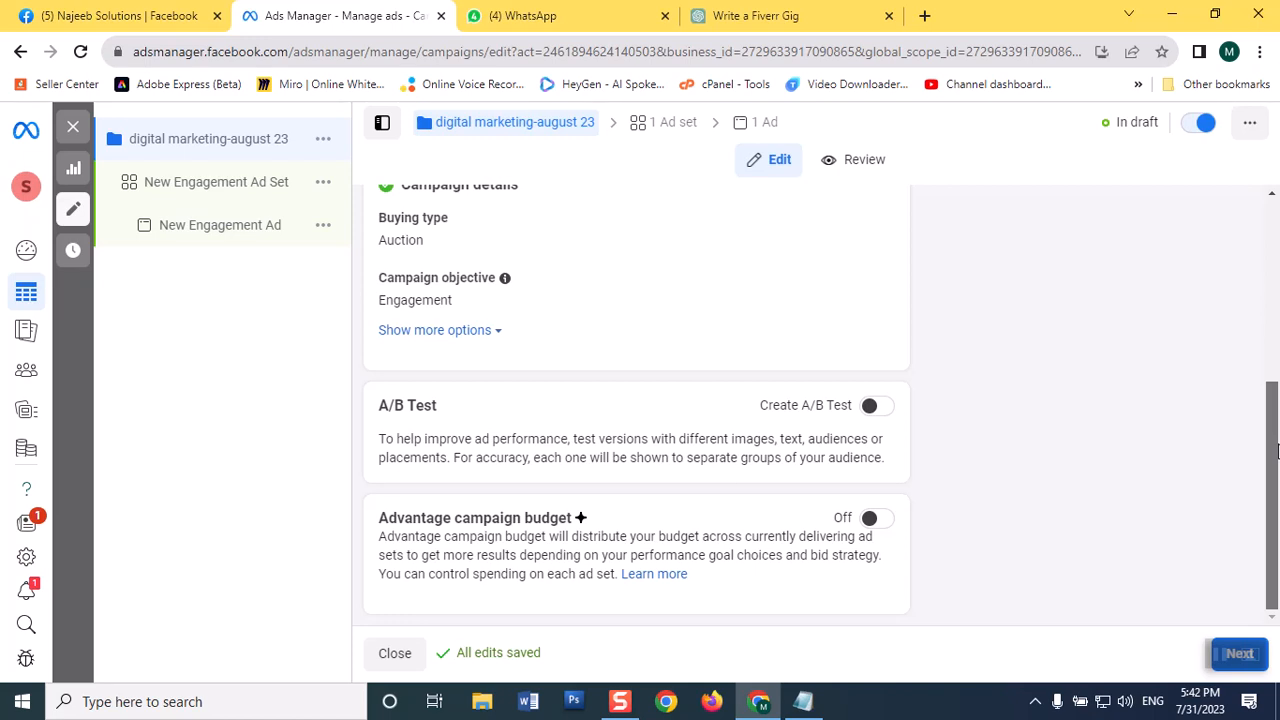
click(1259, 52)
click(1202, 269)
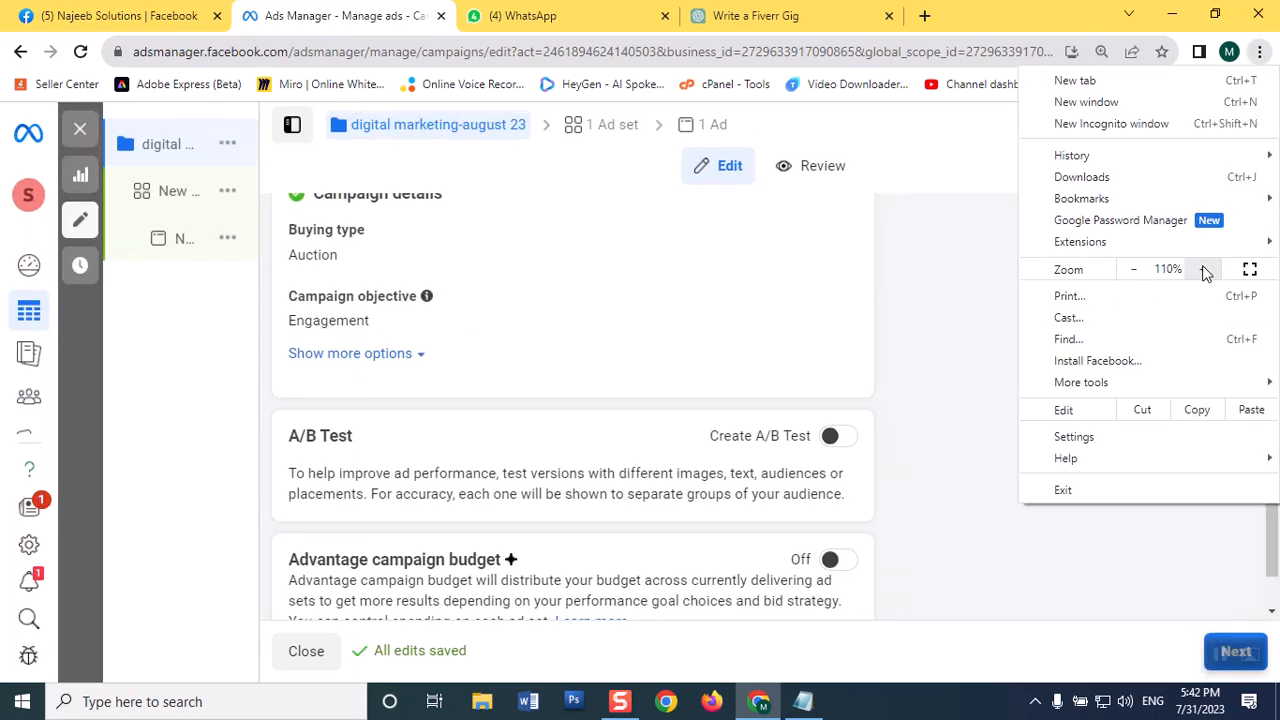
click(1205, 270)
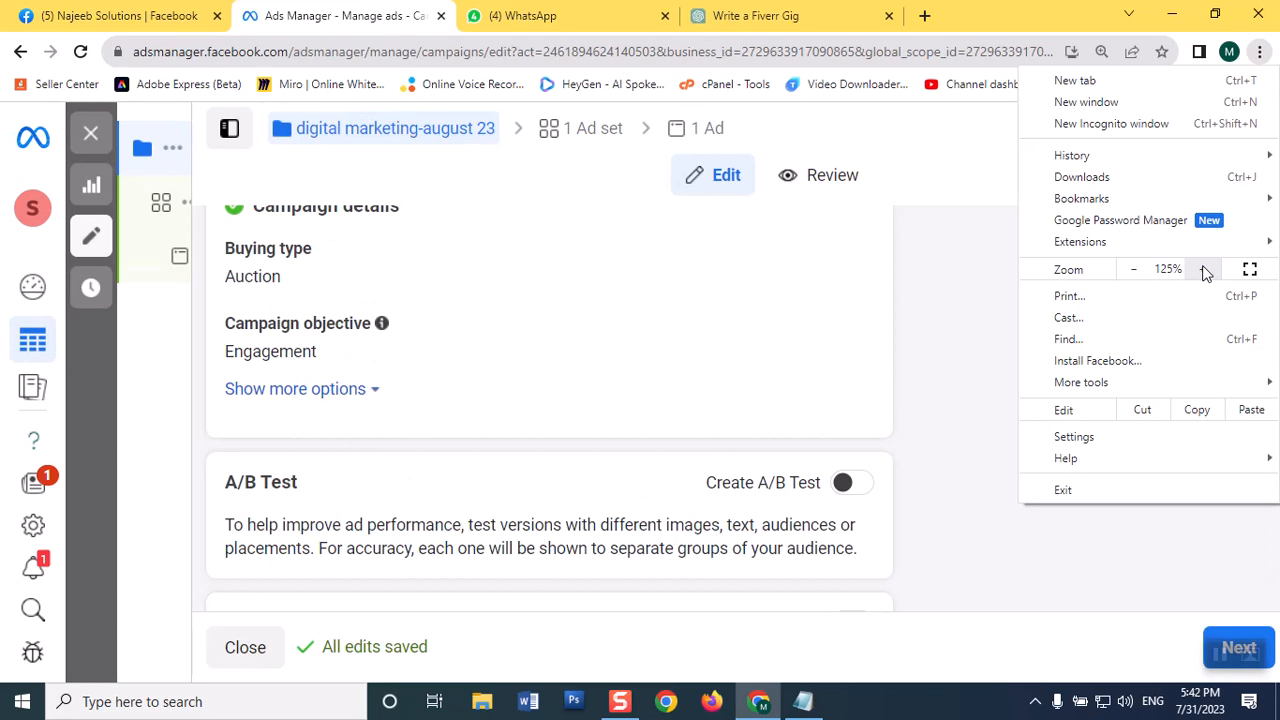
click(941, 362)
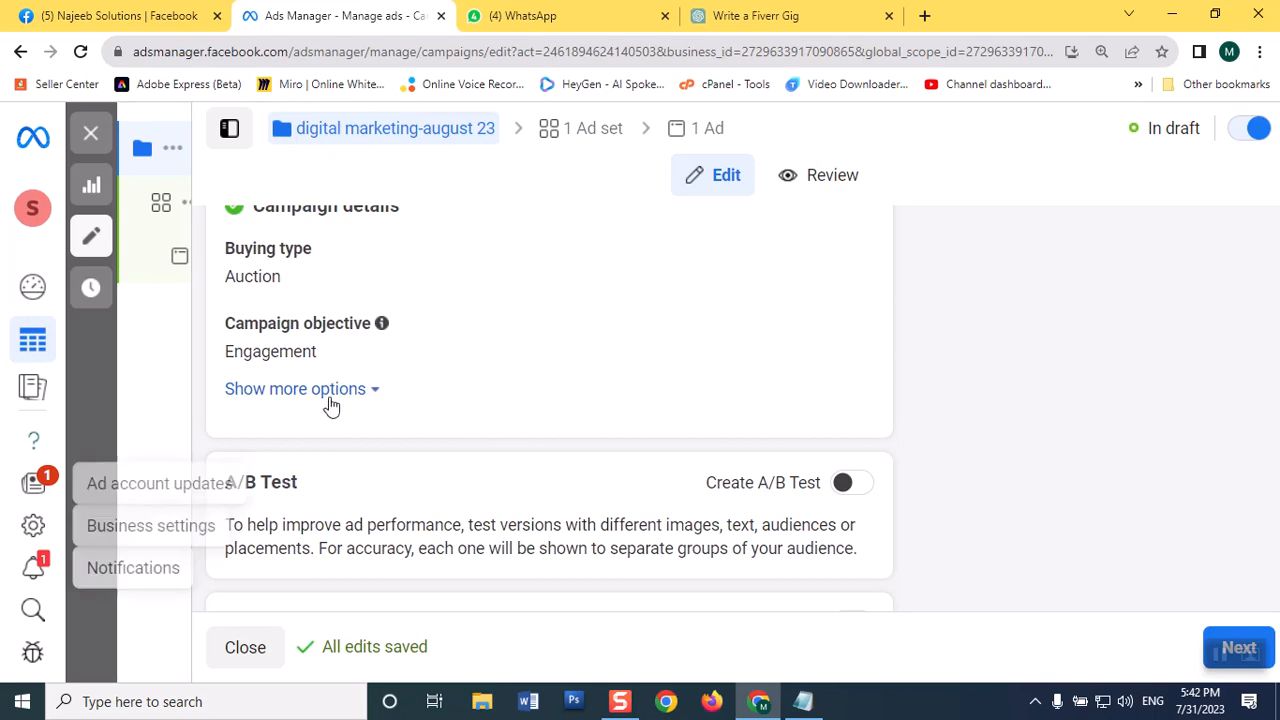
Step: Review the campaign's name, special ad categories, A/B Test and Advantage campaign budget sections, and show more options under Campaign details
click(1222, 14)
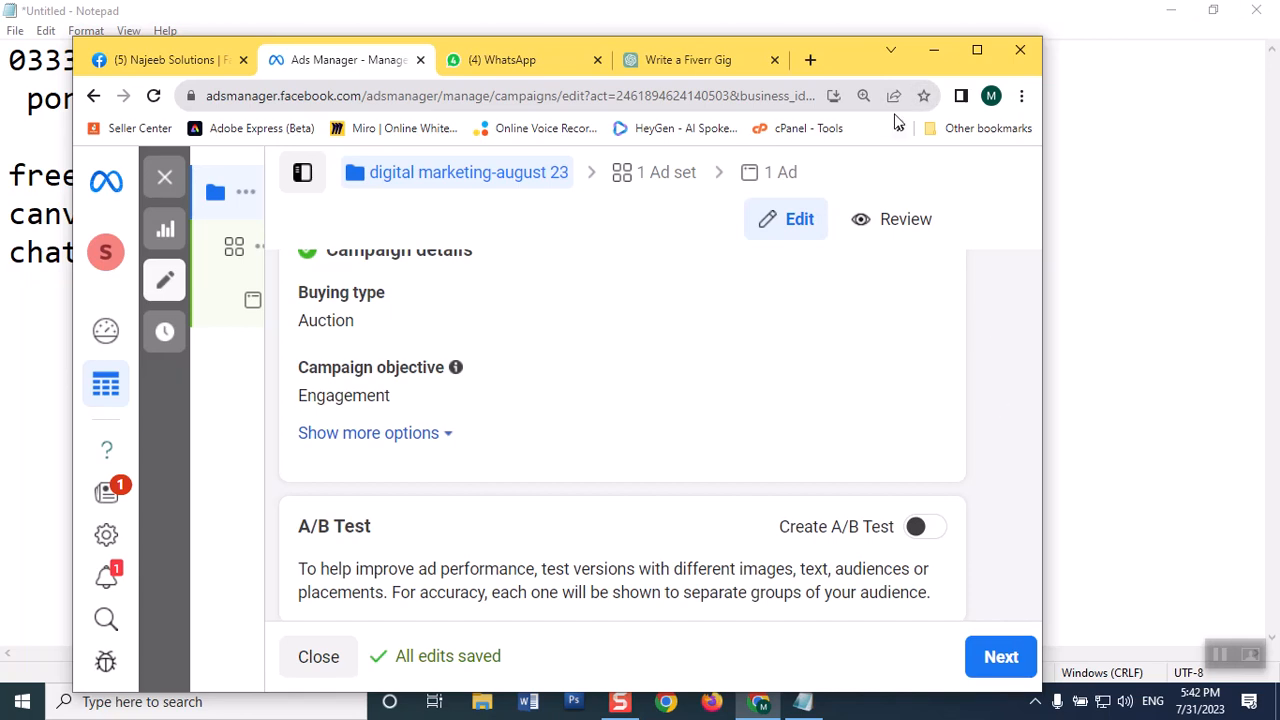
drag(850, 53, 898, 27)
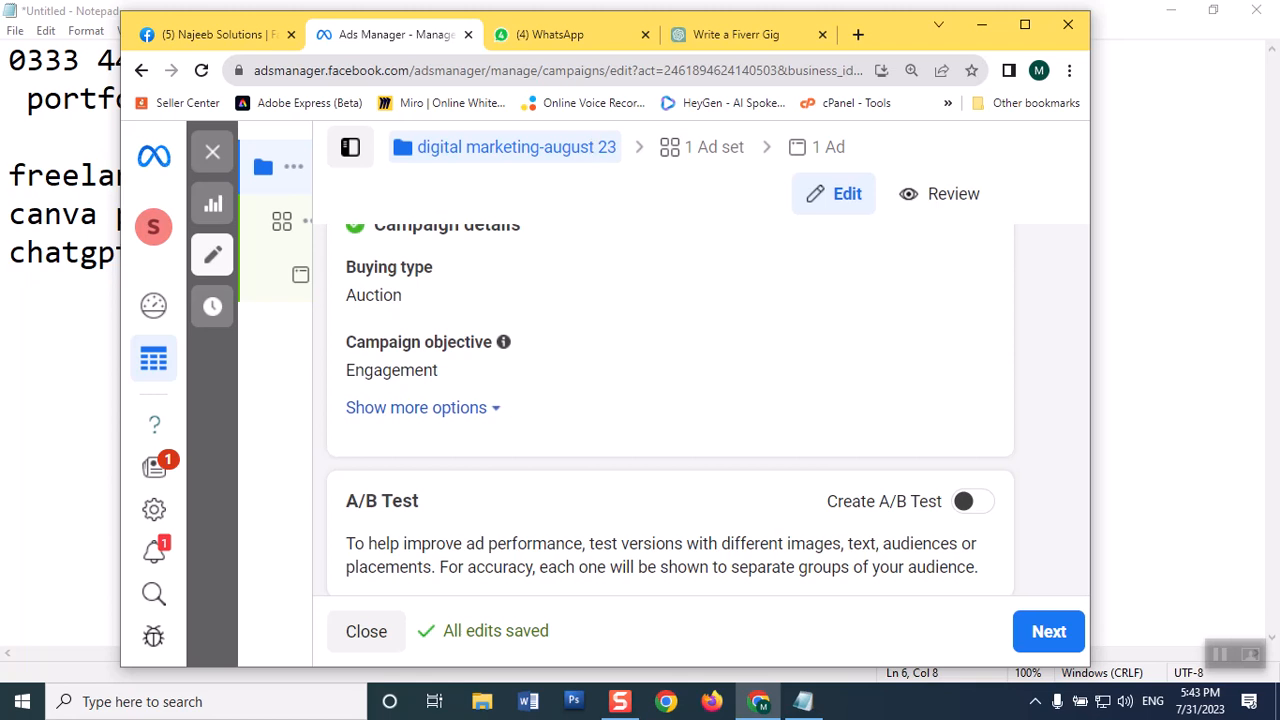
scroll(990, 300, down, 2)
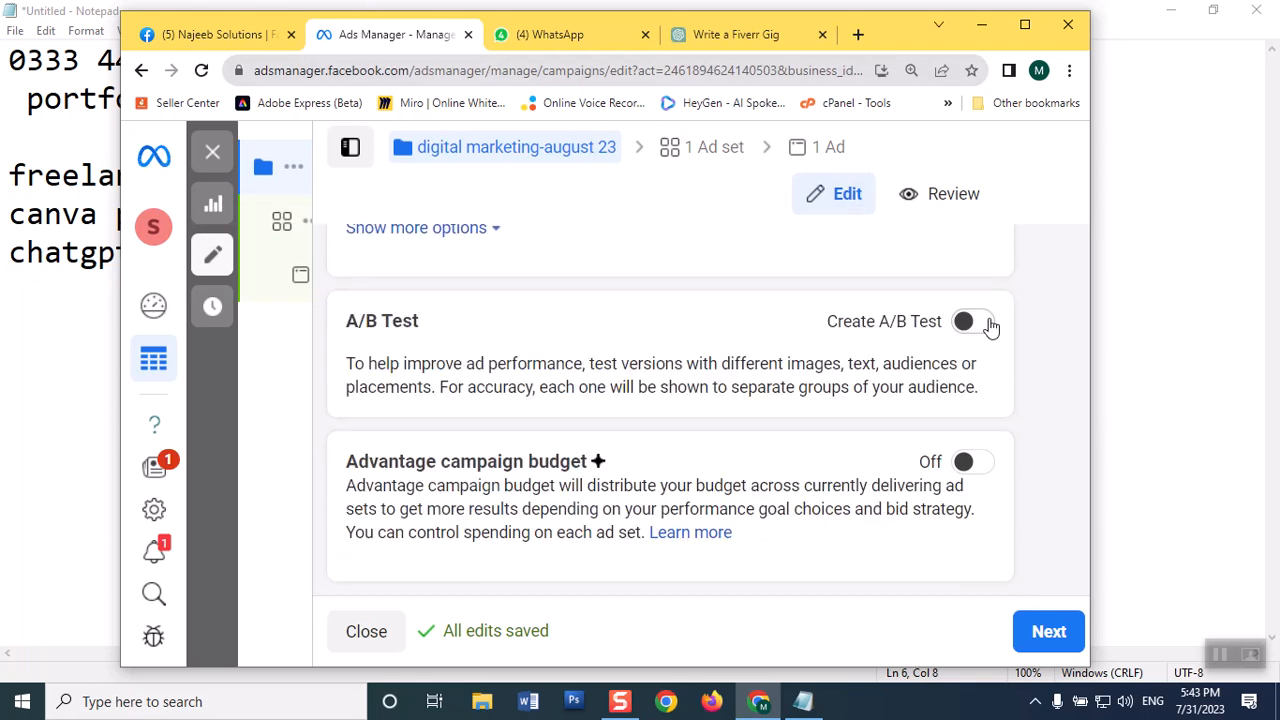
scroll(991, 326, up, 6)
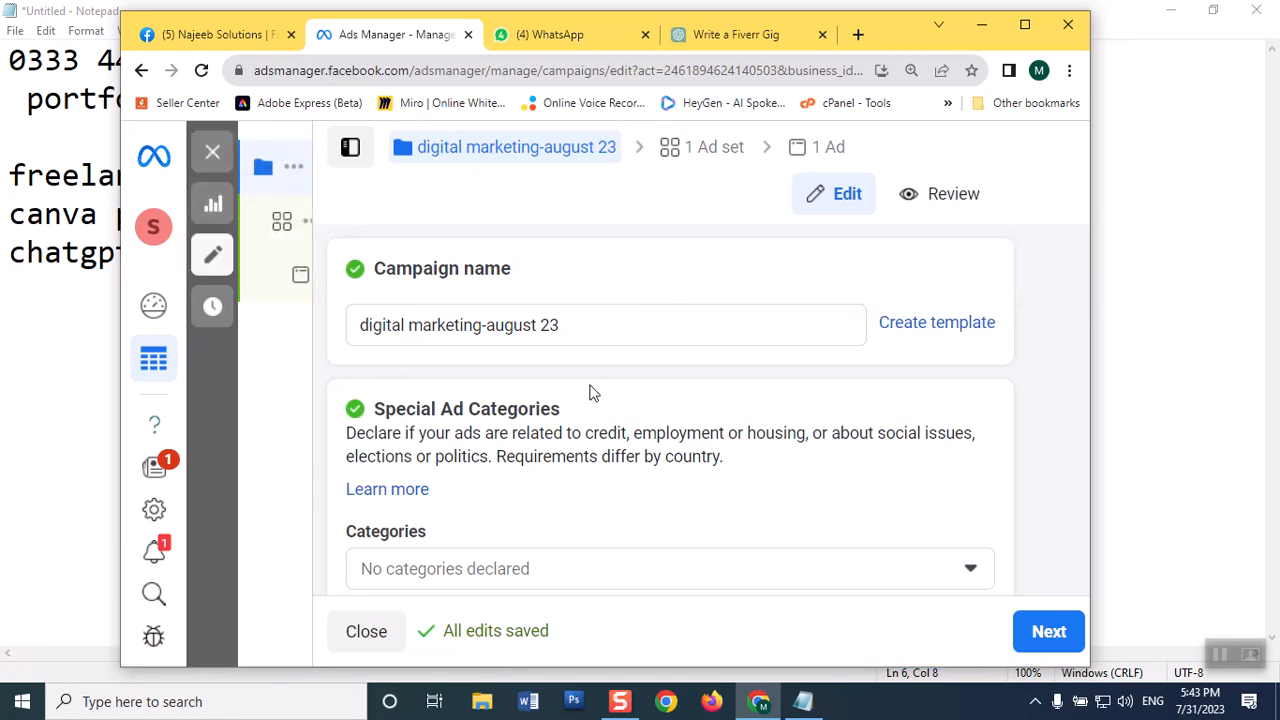
scroll(590, 393, down, 3)
scroll(603, 411, up, 3)
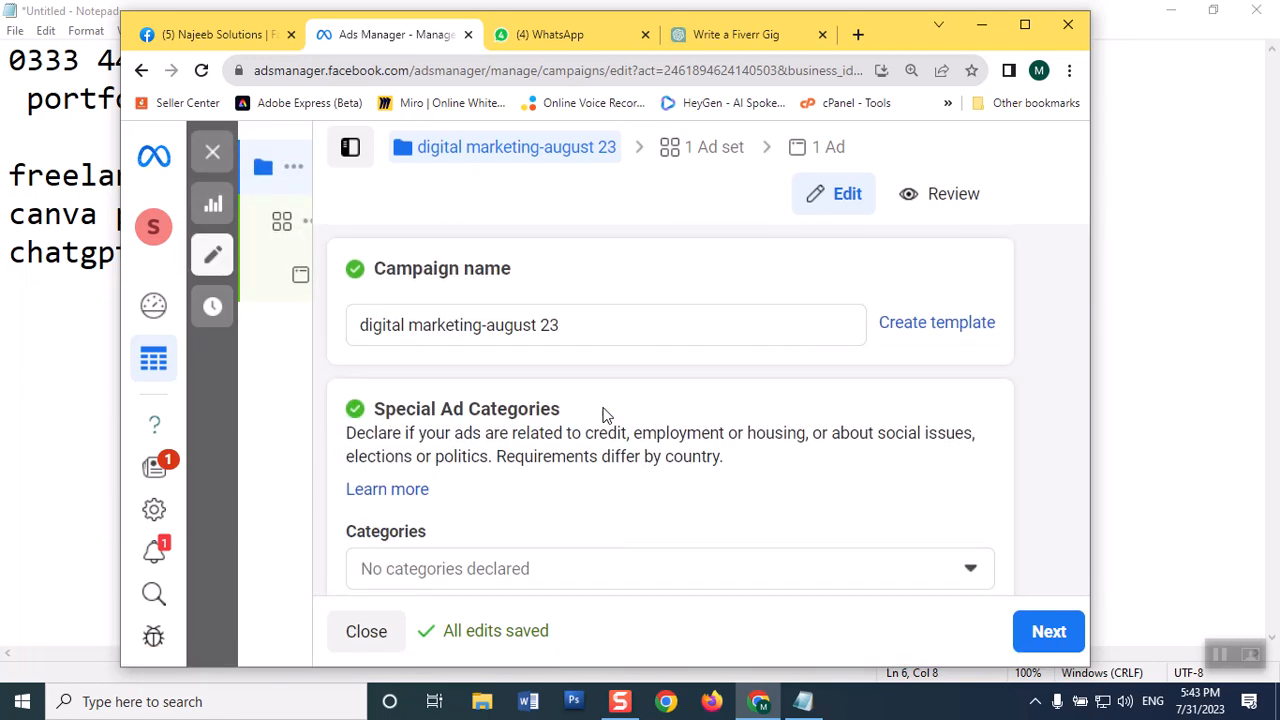
click(1018, 36)
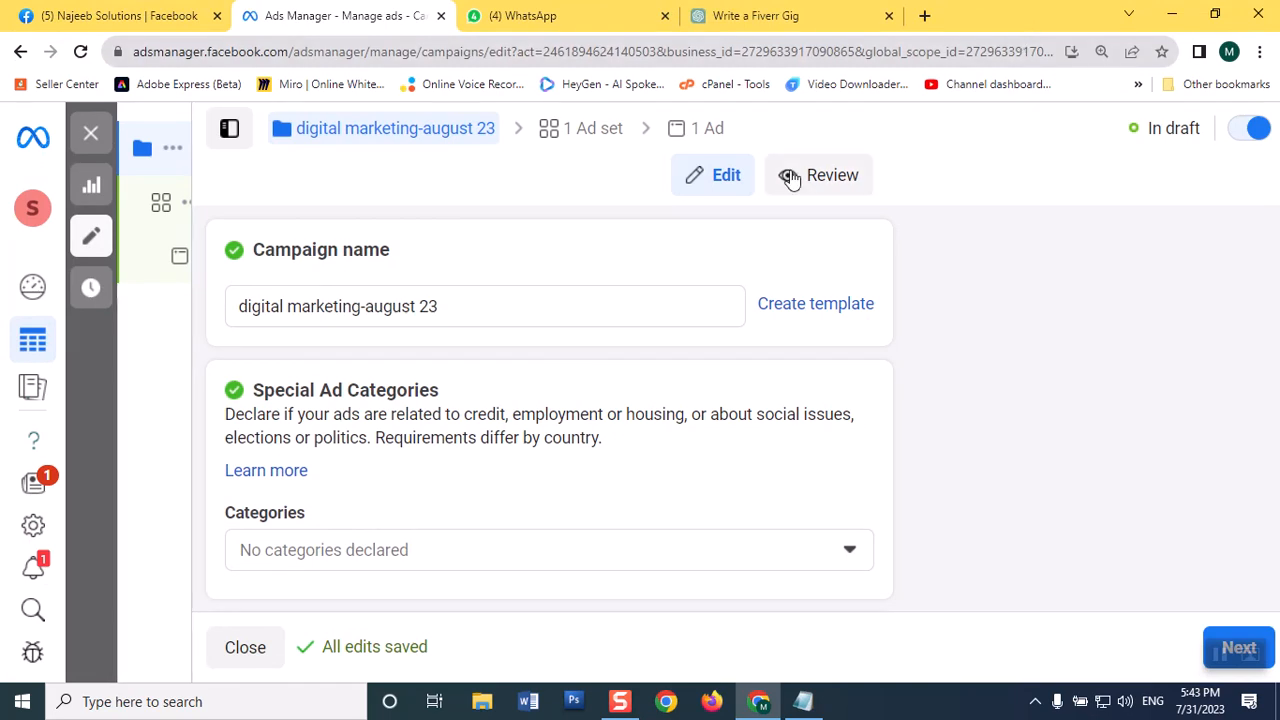
scroll(604, 313, down, 3)
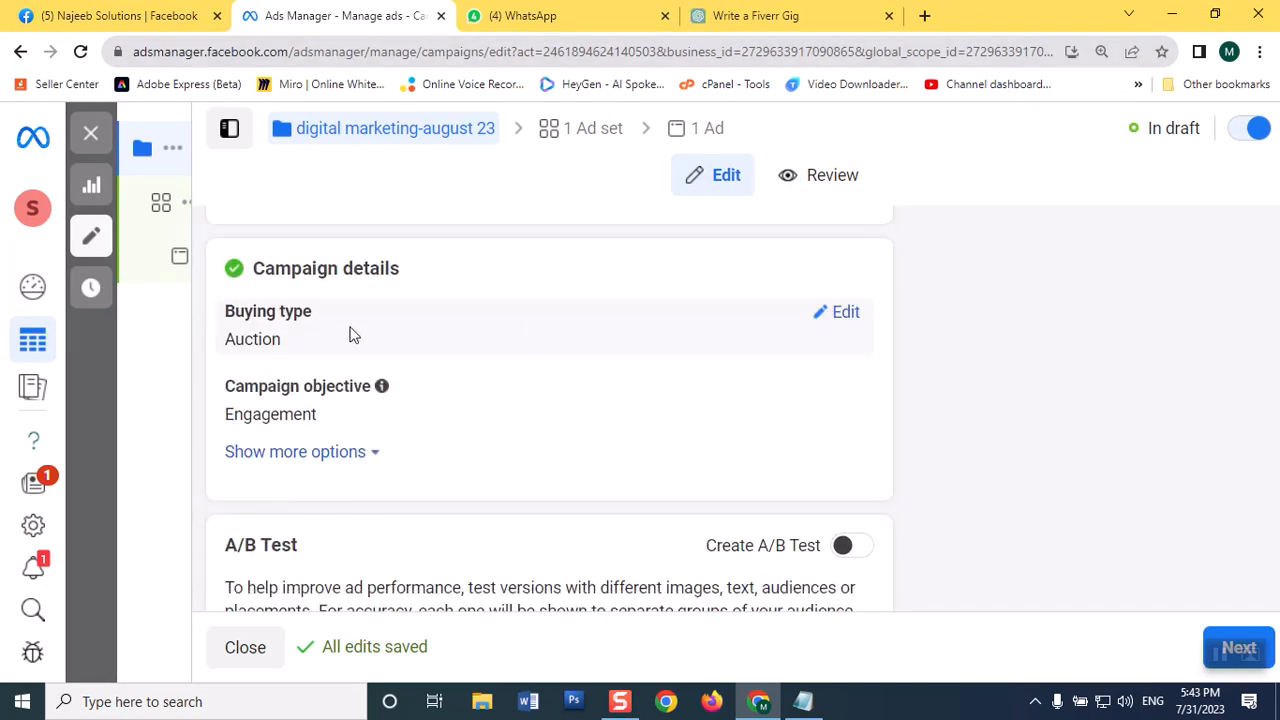
click(325, 463)
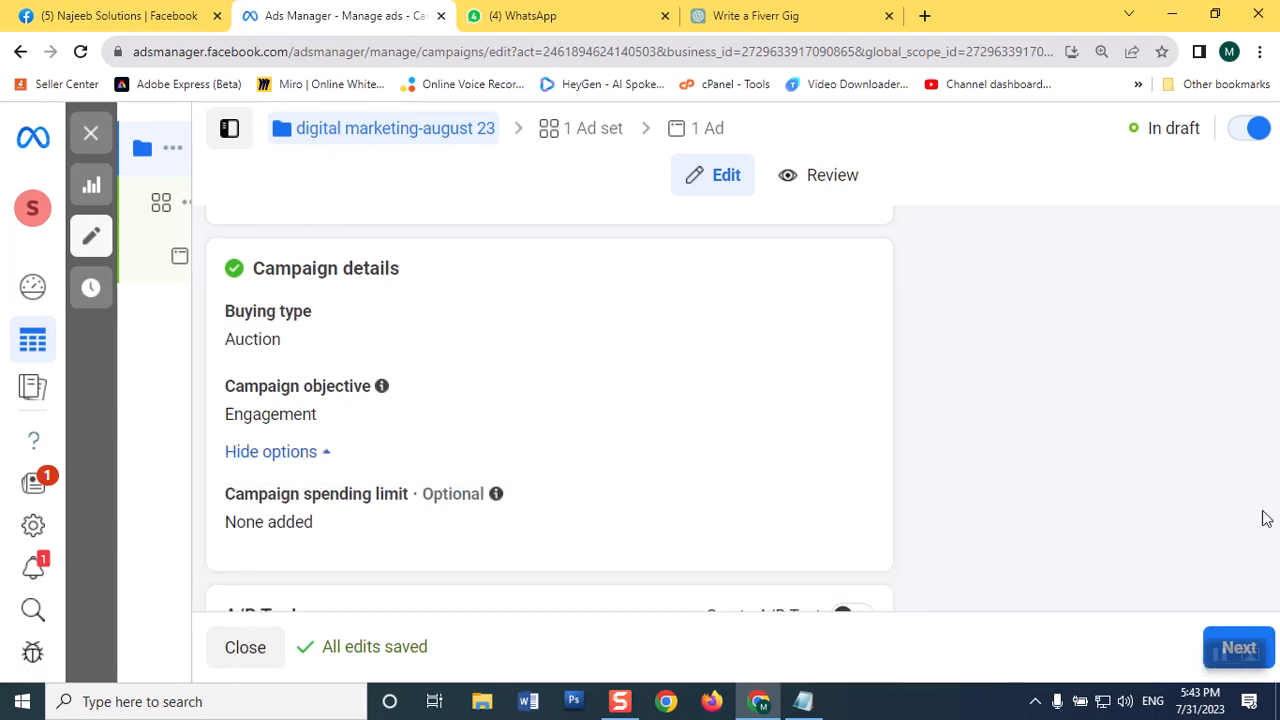
Step: Turn on Advantage campaign budget for the campaign and show its additional options, including ad scheduling
scroll(806, 530, down, 1)
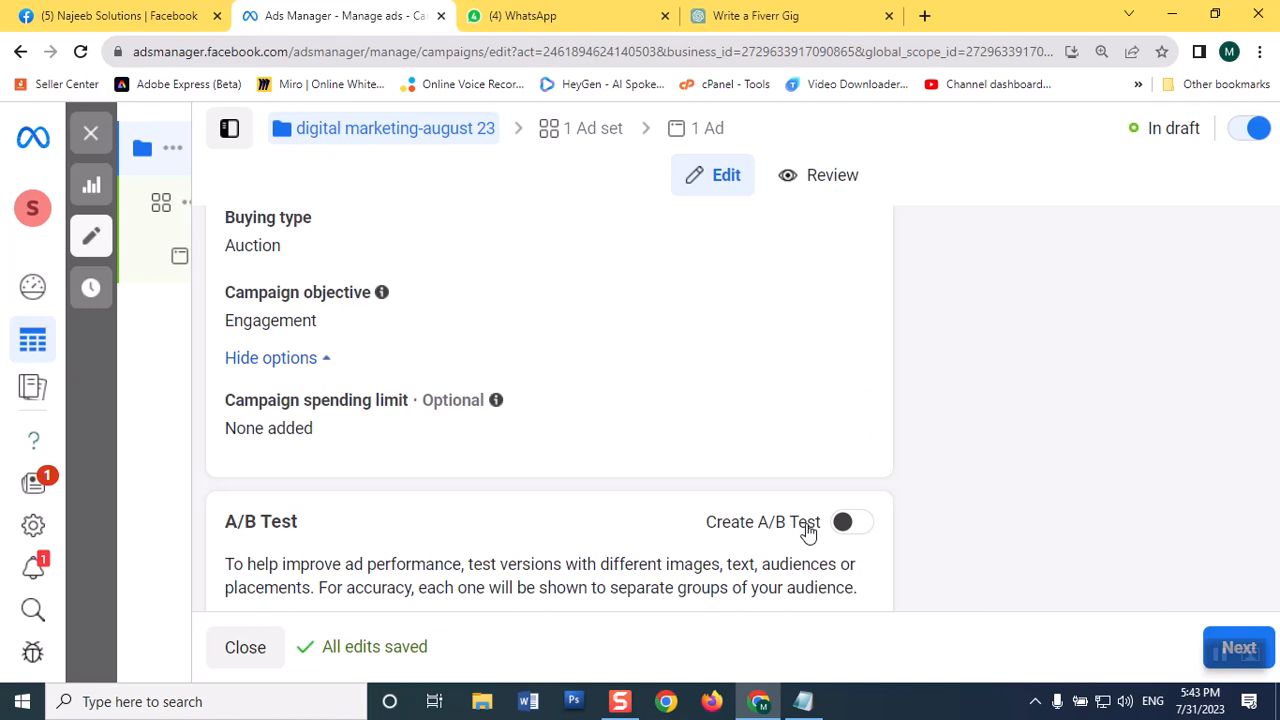
scroll(806, 530, down, 1)
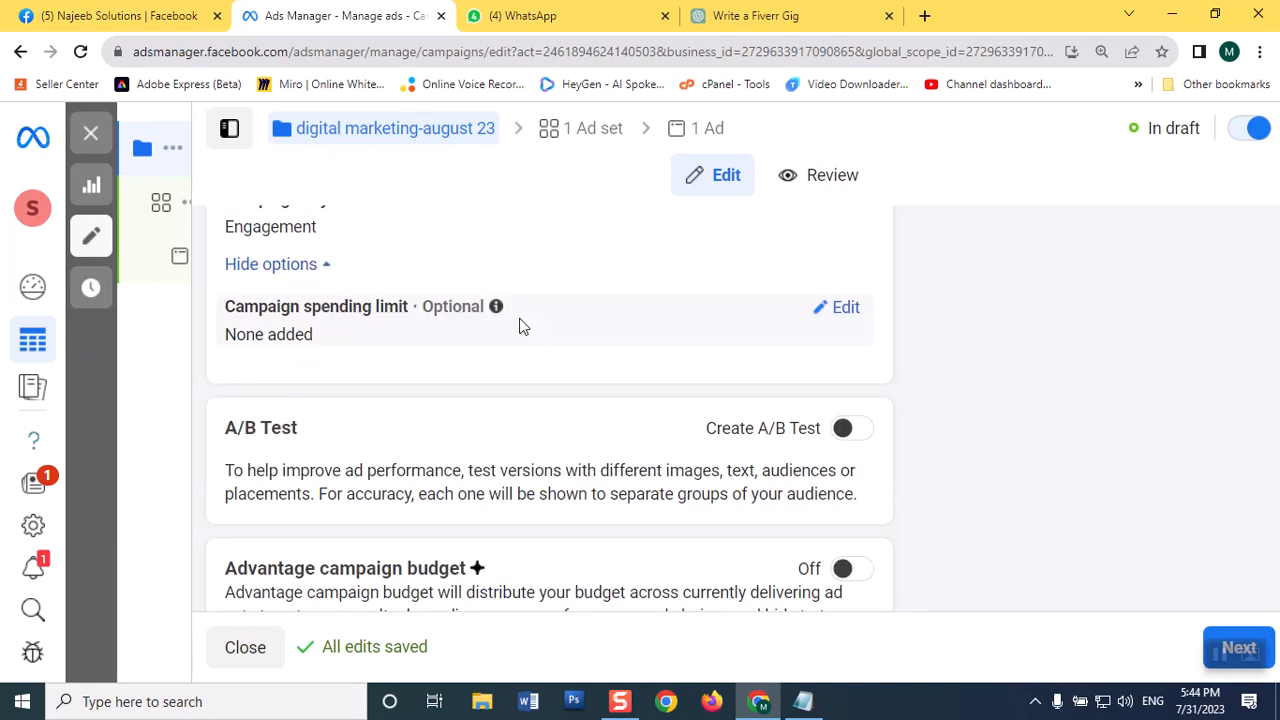
scroll(520, 326, down, 1)
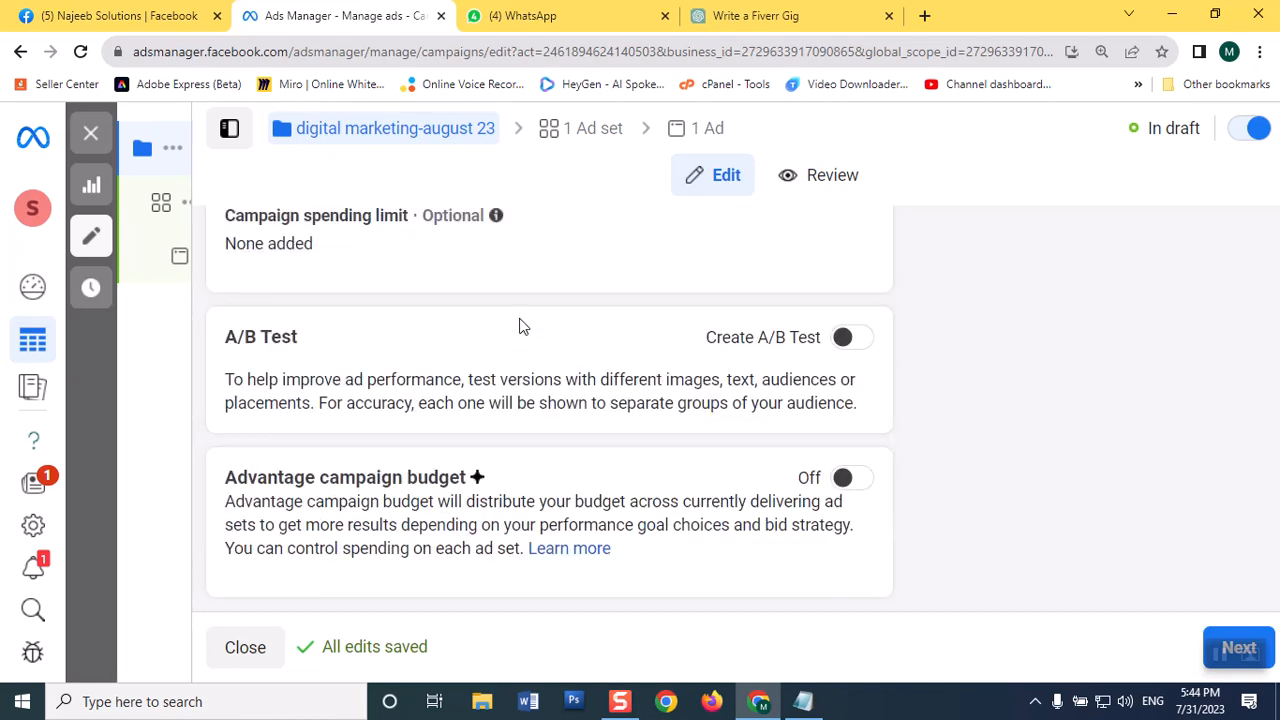
scroll(520, 326, up, 2)
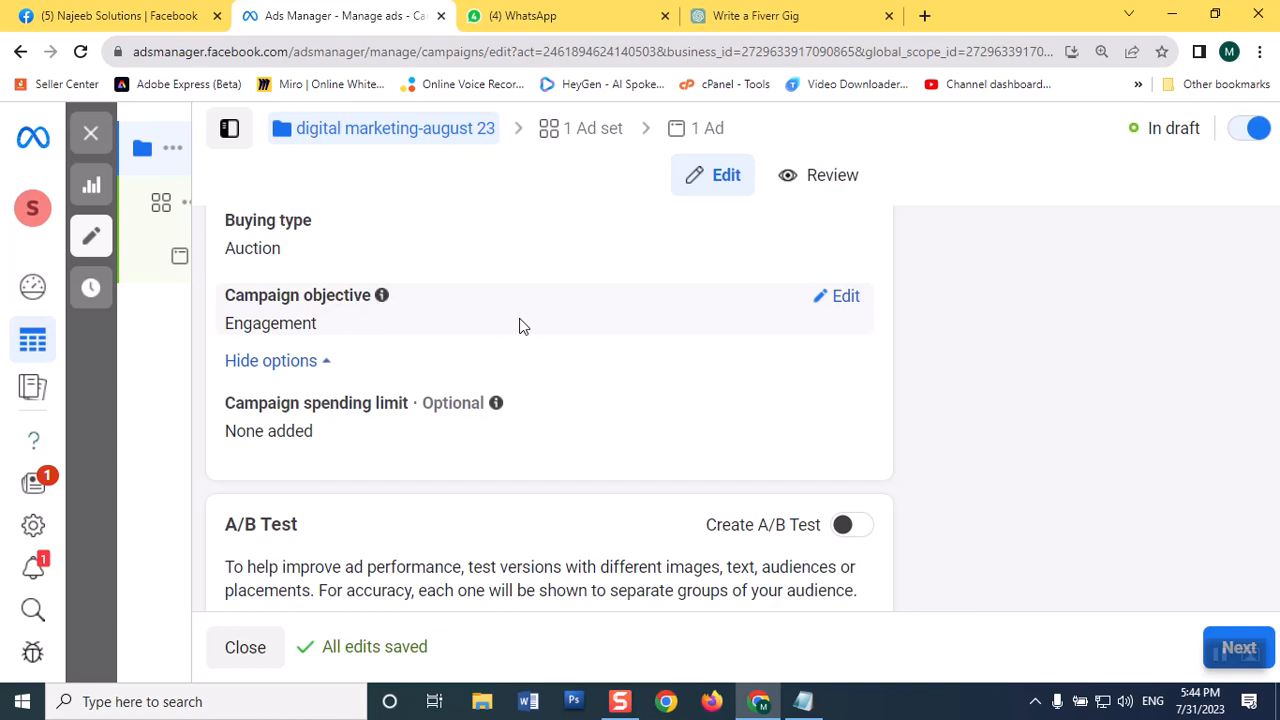
scroll(520, 326, down, 2)
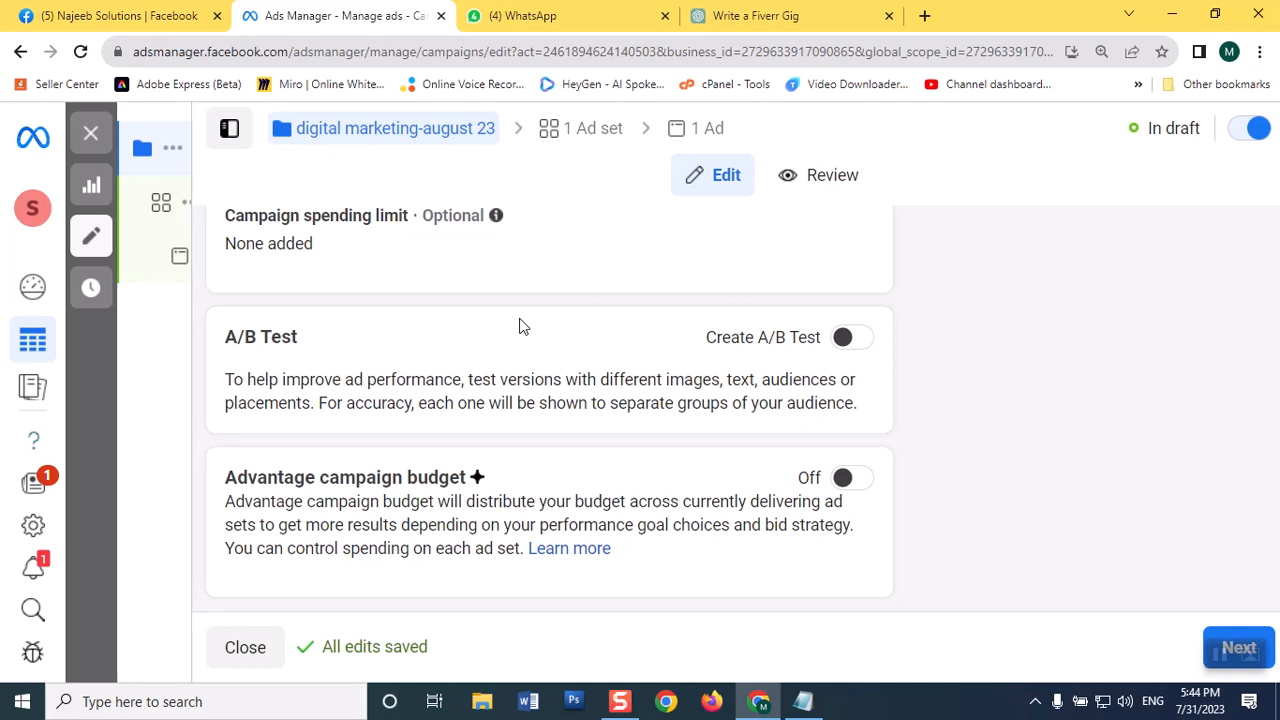
click(862, 489)
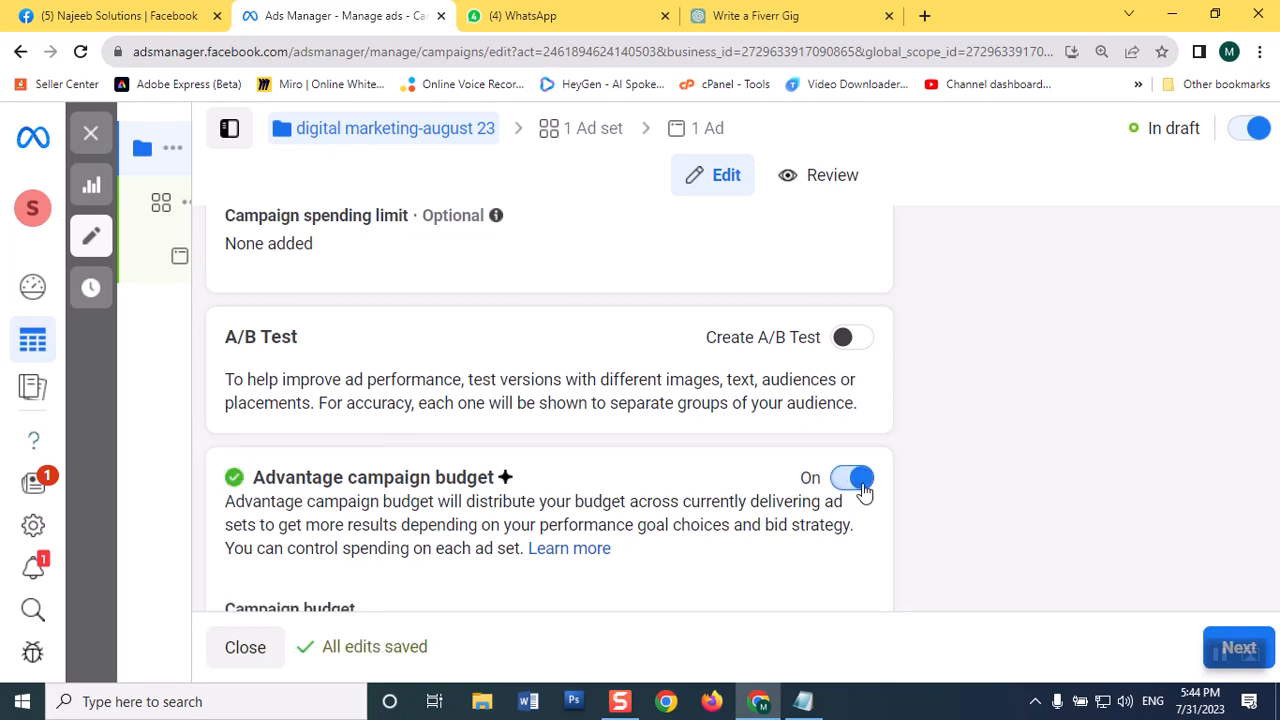
scroll(924, 350, down, 3)
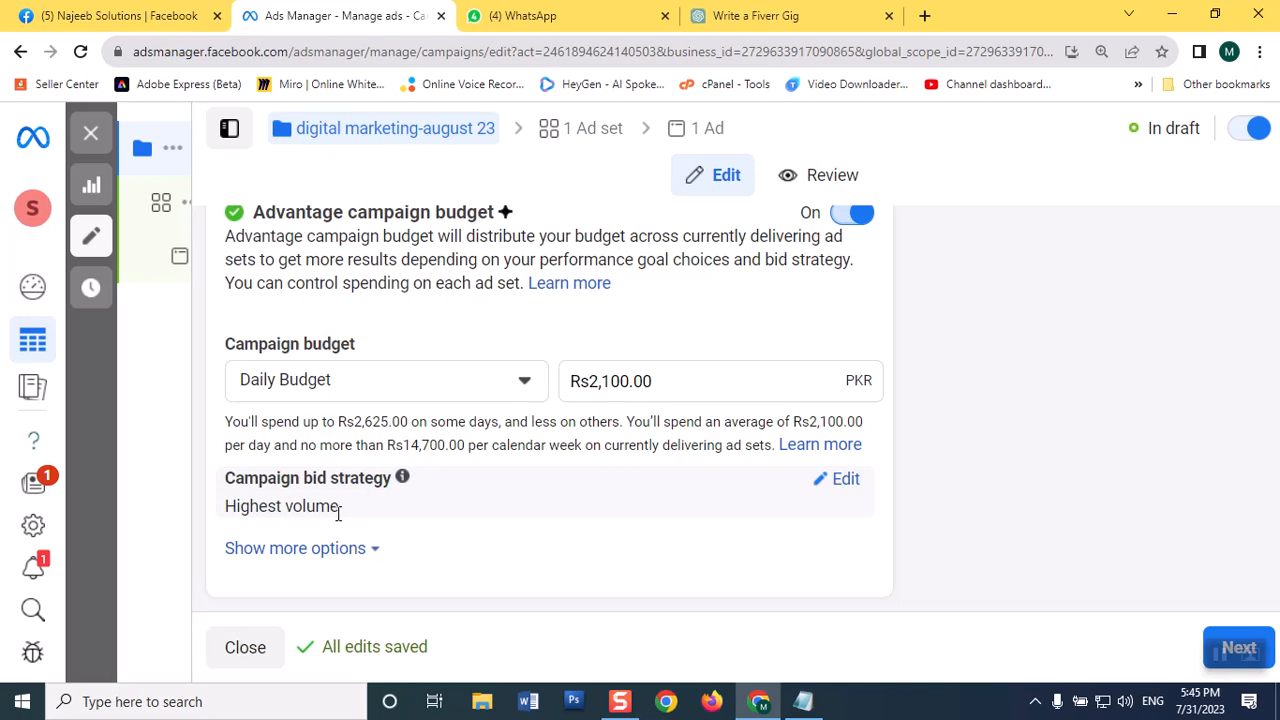
click(289, 555)
scroll(1114, 526, down, 1)
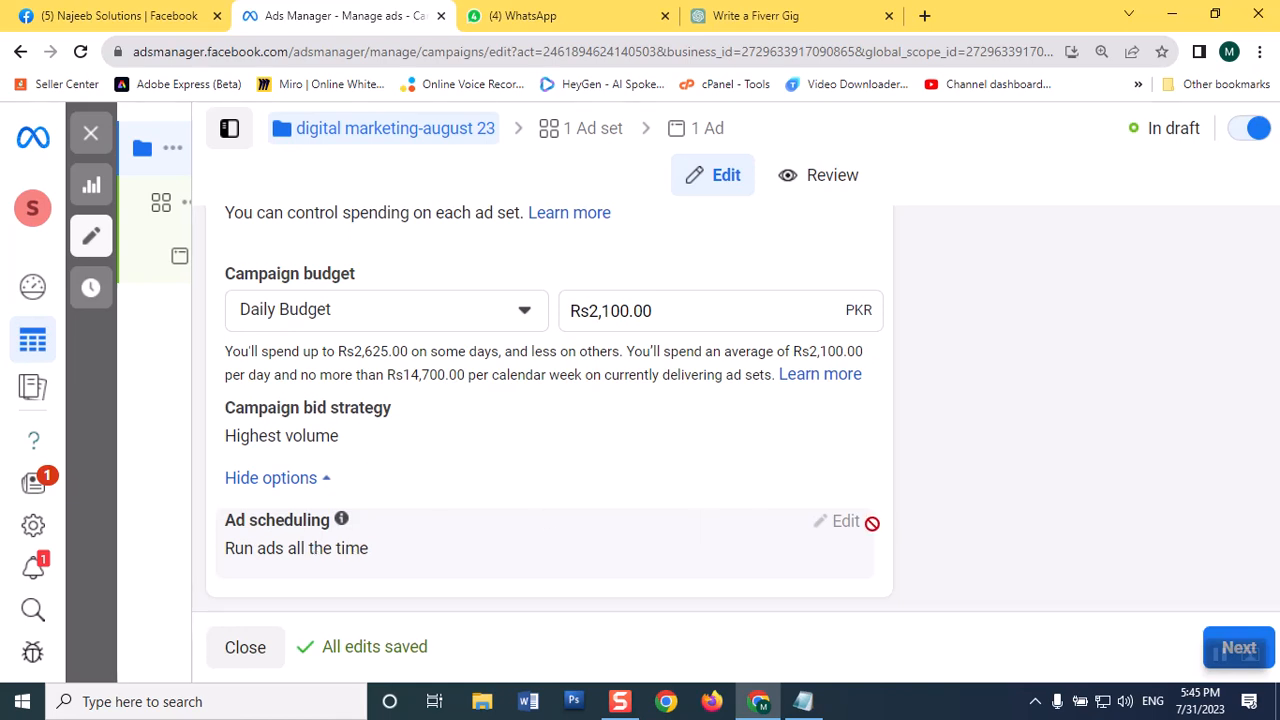
mouse_move(829, 526)
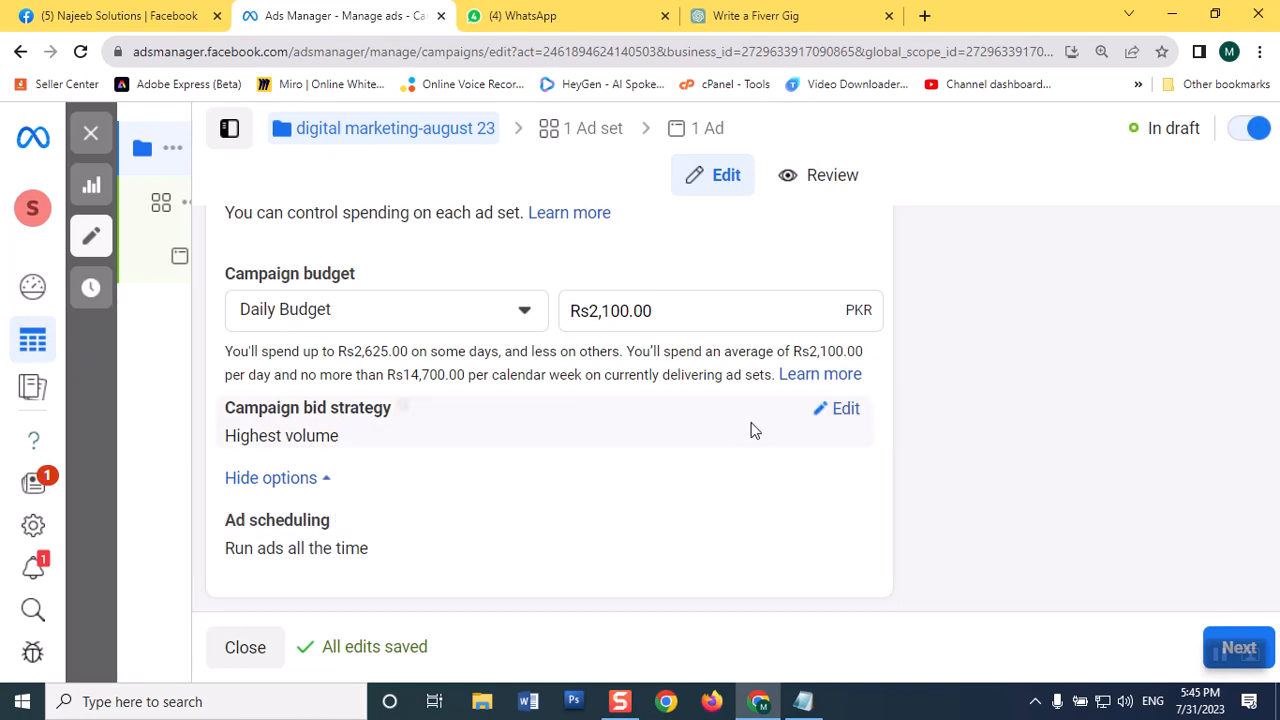
Step: Switch the campaign budget to Lifetime Budget and set the amount to Rs10,000
click(526, 314)
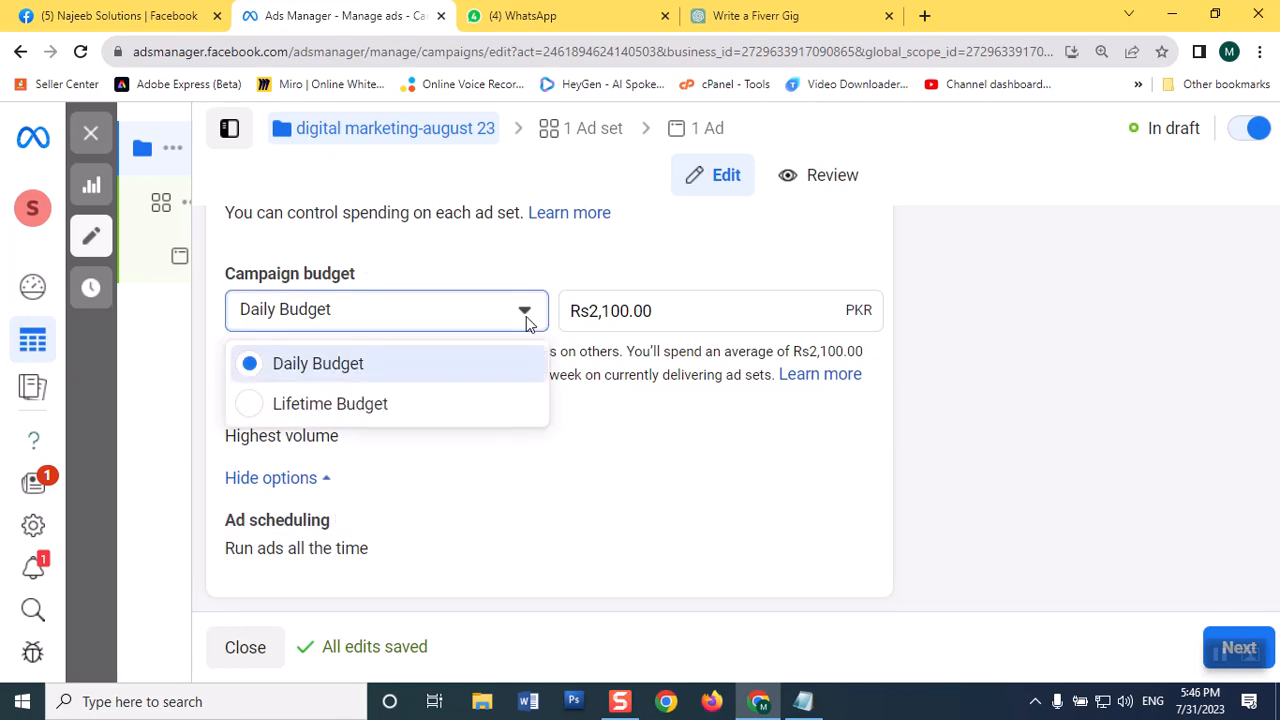
click(314, 406)
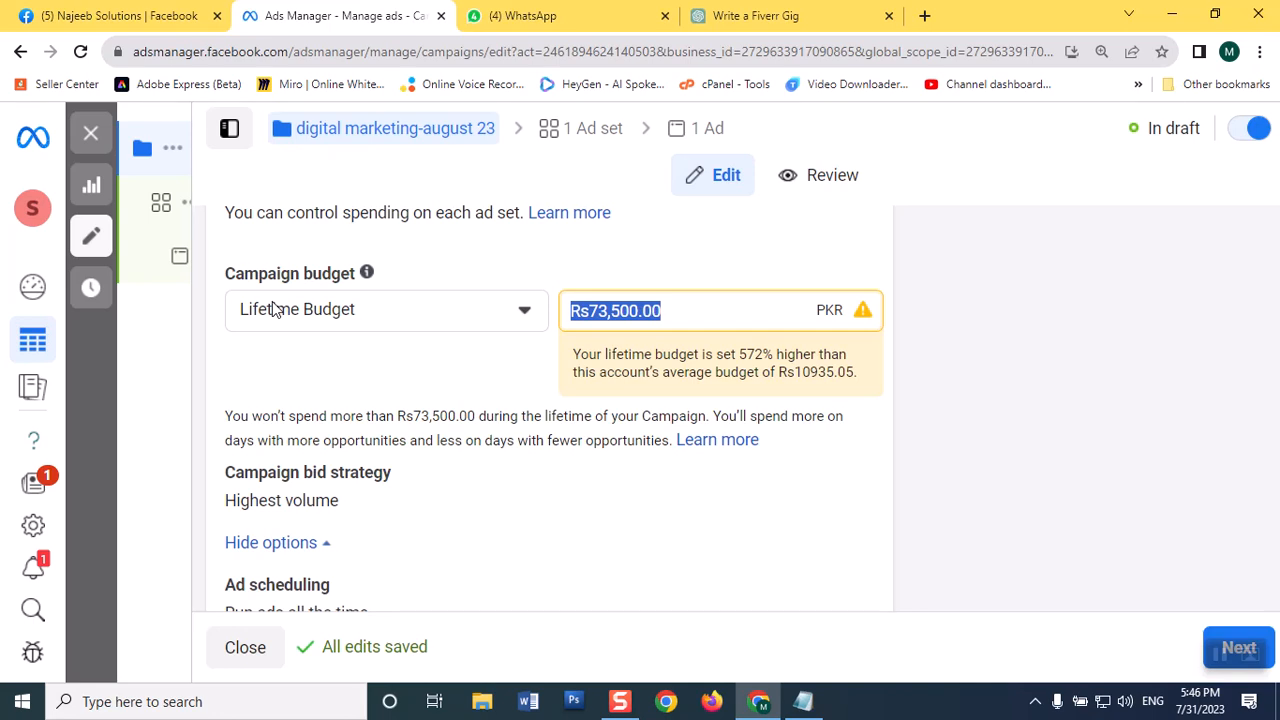
text(1)
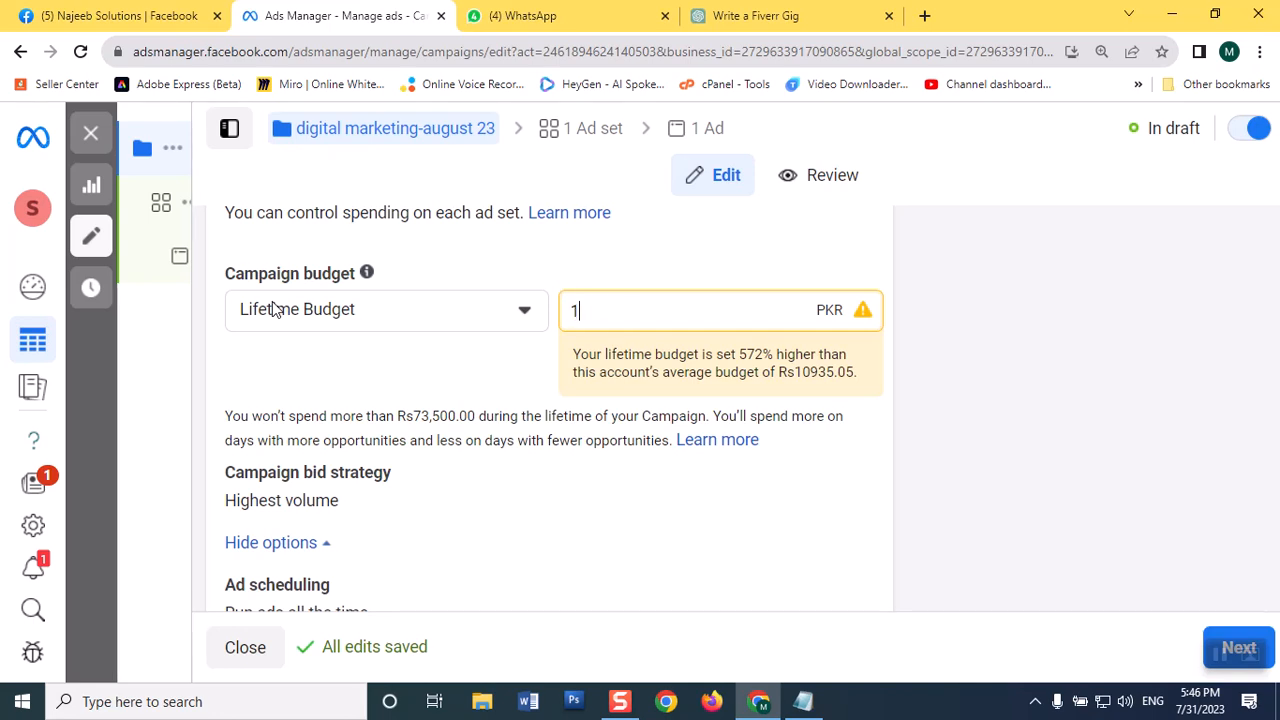
text(0000)
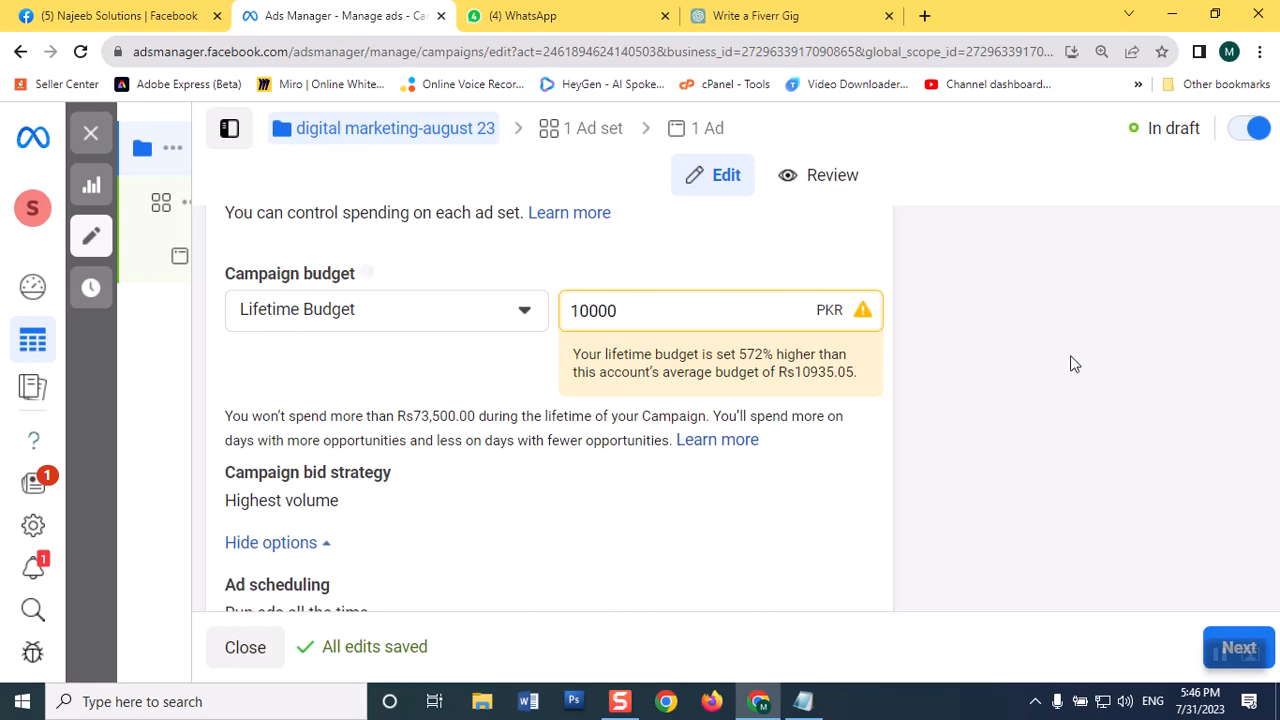
click(1010, 351)
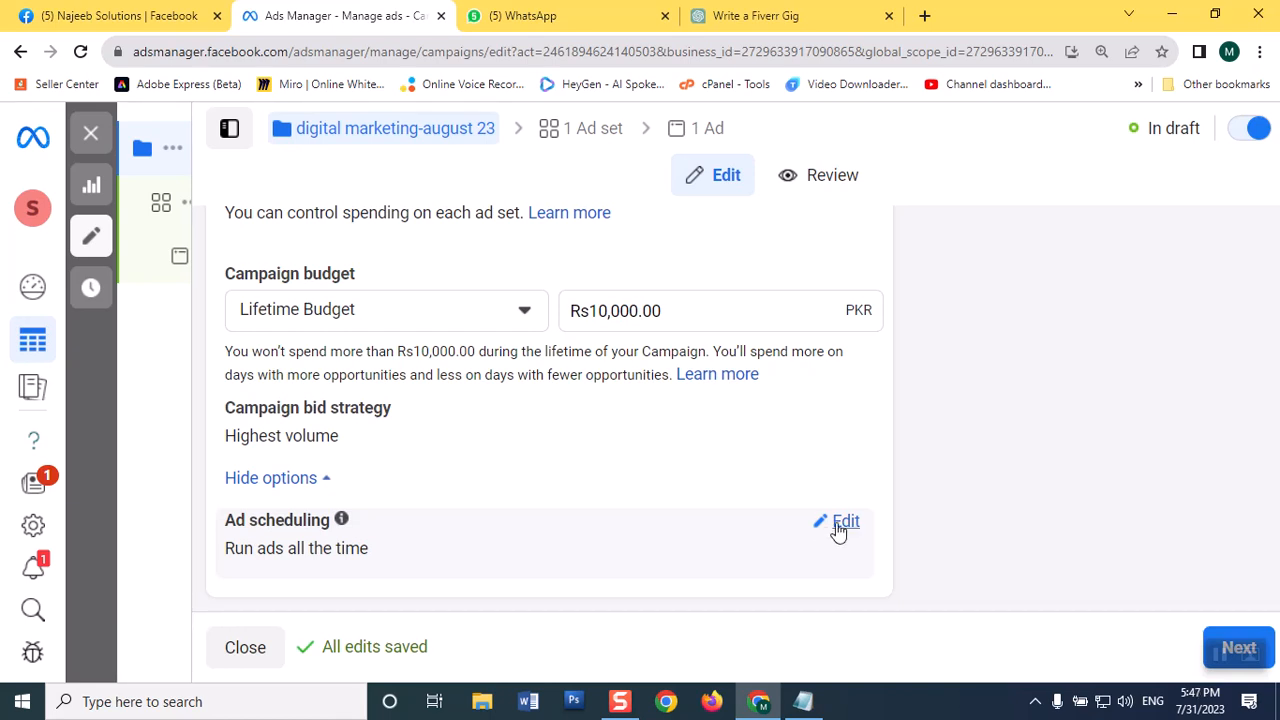
Step: Set the campaign's ad scheduling to run ads on a schedule
click(840, 528)
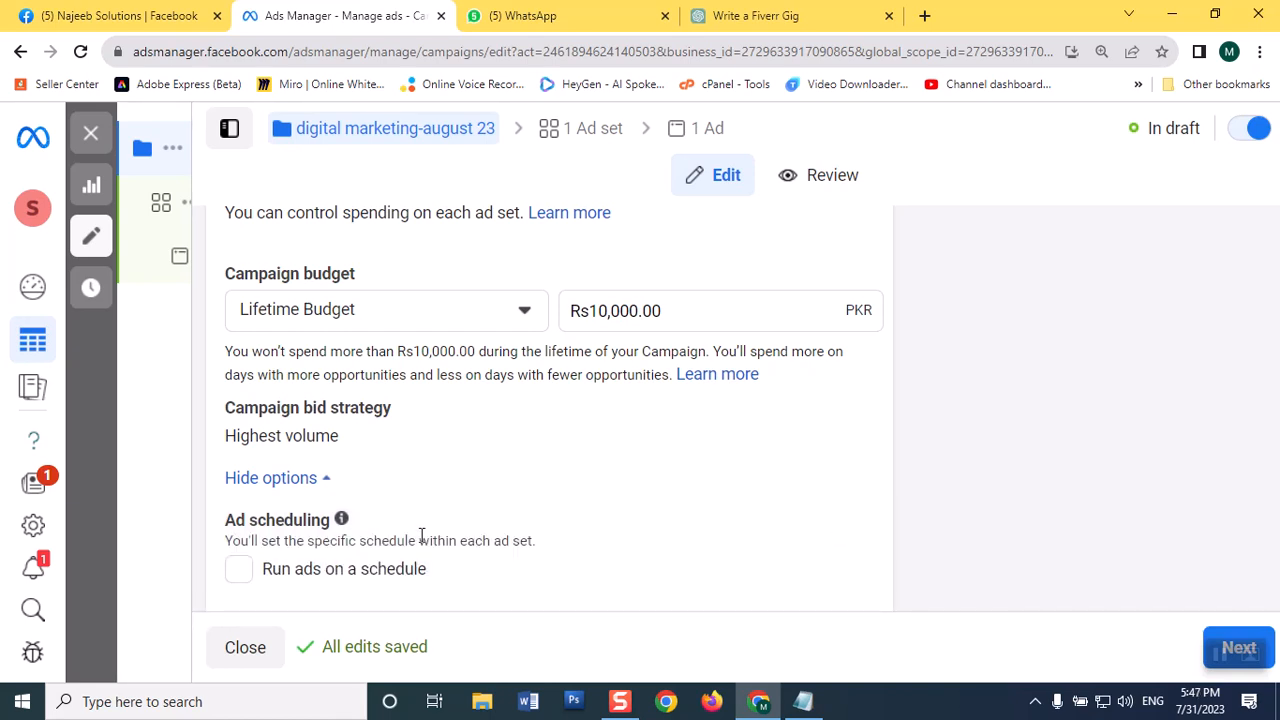
click(240, 569)
scroll(1007, 400, down, 1)
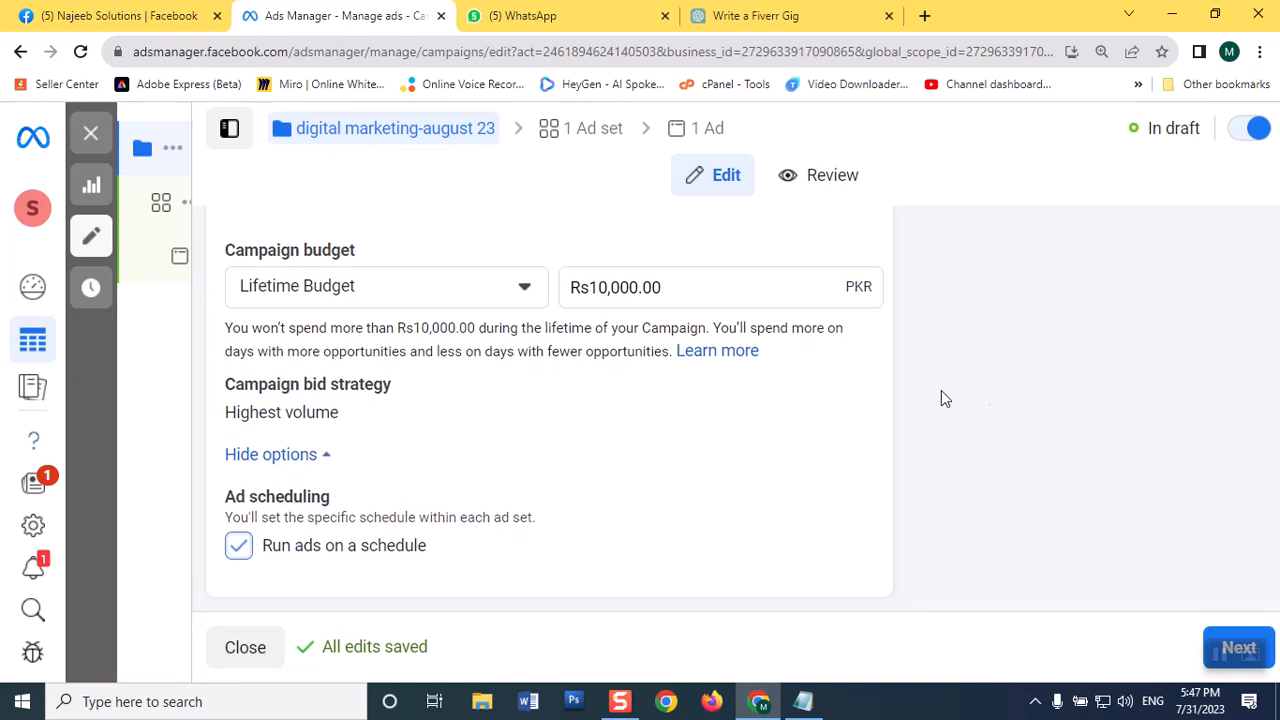
Step: Check over the campaign-level settings and continue to the ad set settings
scroll(740, 382, up, 5)
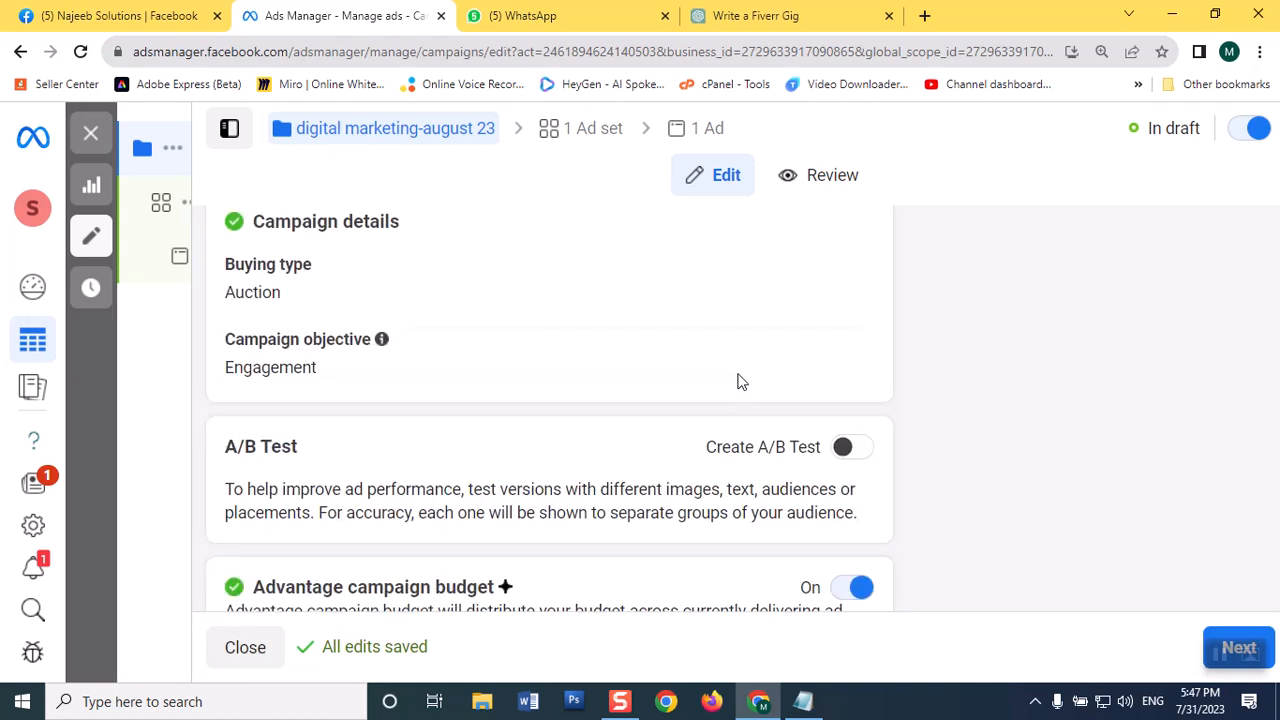
scroll(740, 382, down, 5)
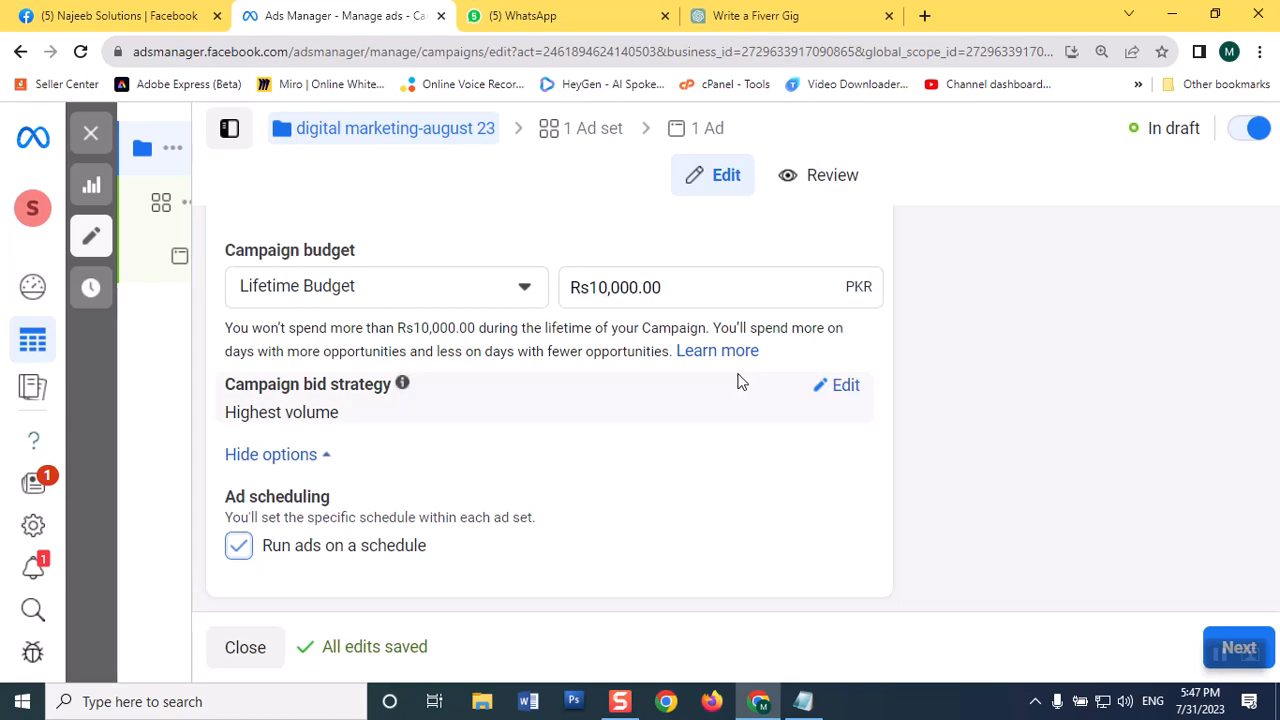
scroll(740, 382, up, 5)
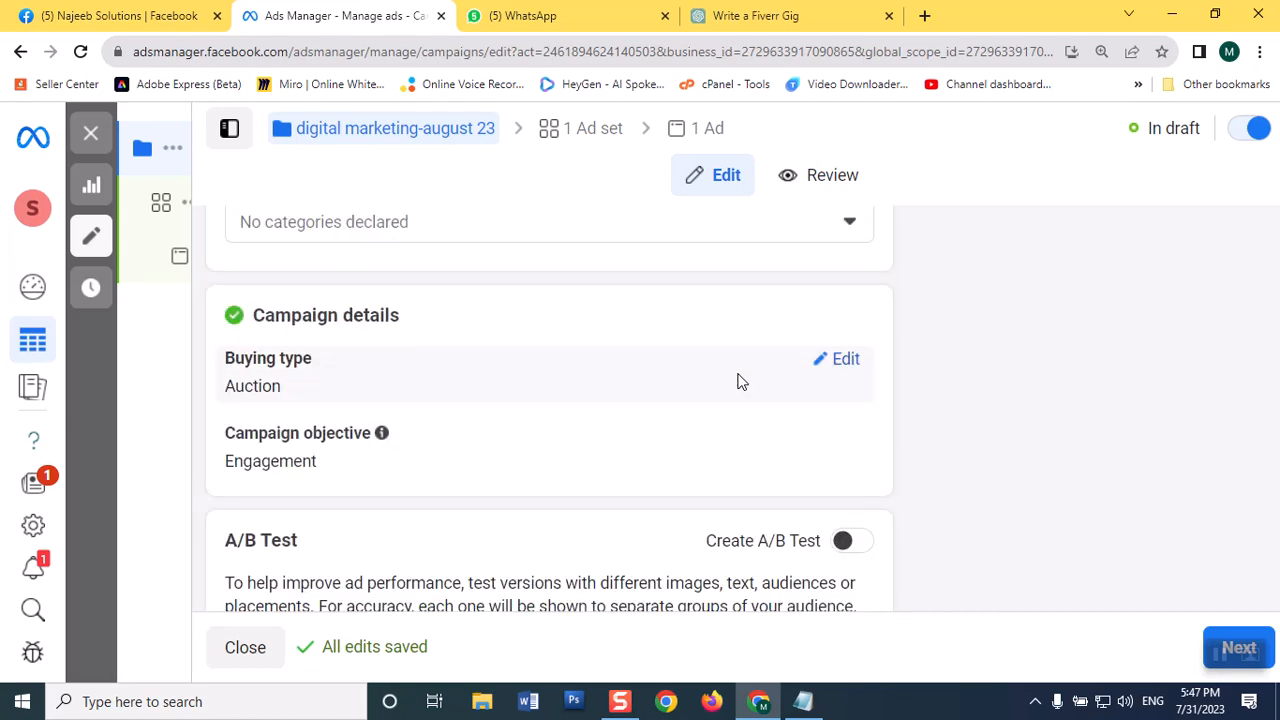
scroll(740, 382, up, 3)
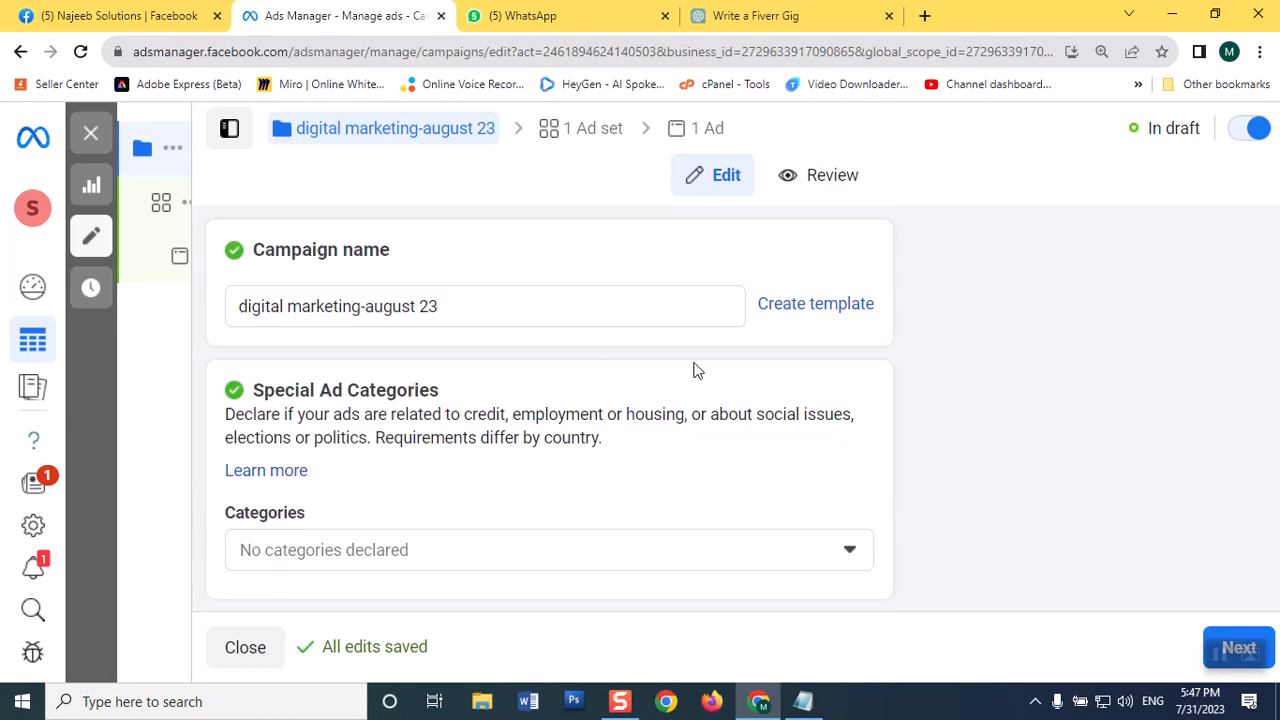
click(1215, 15)
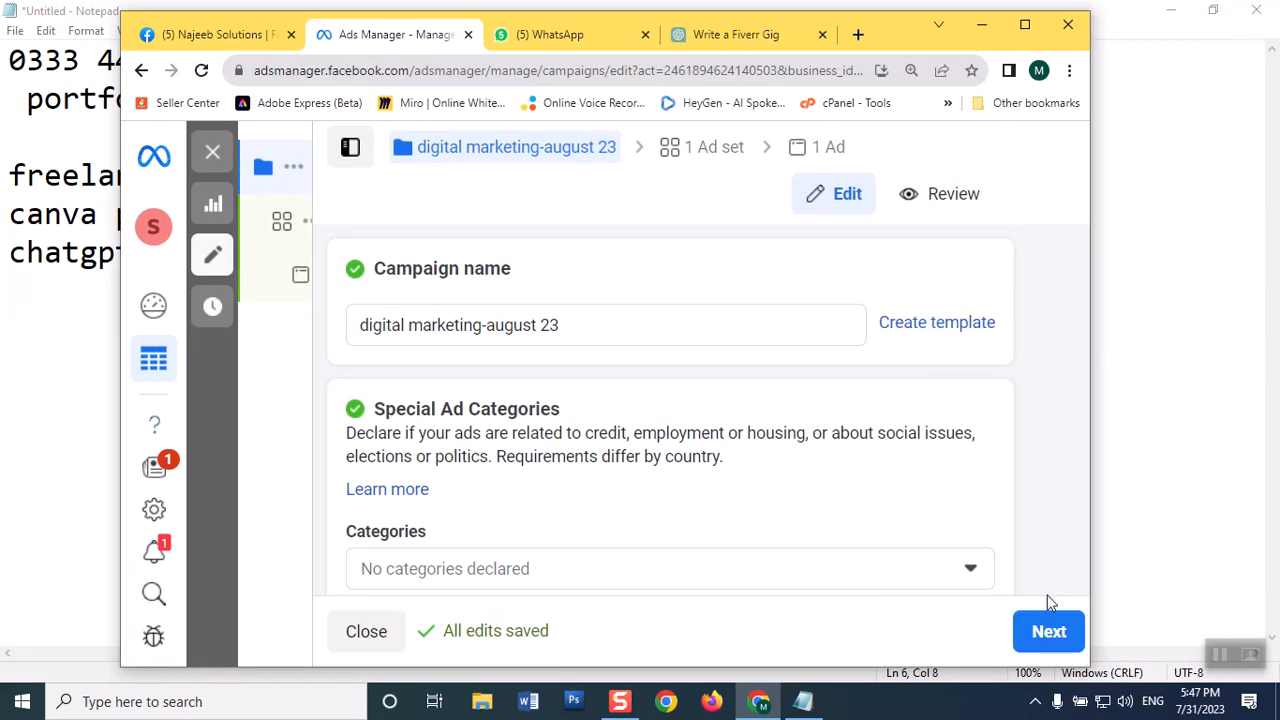
click(1049, 632)
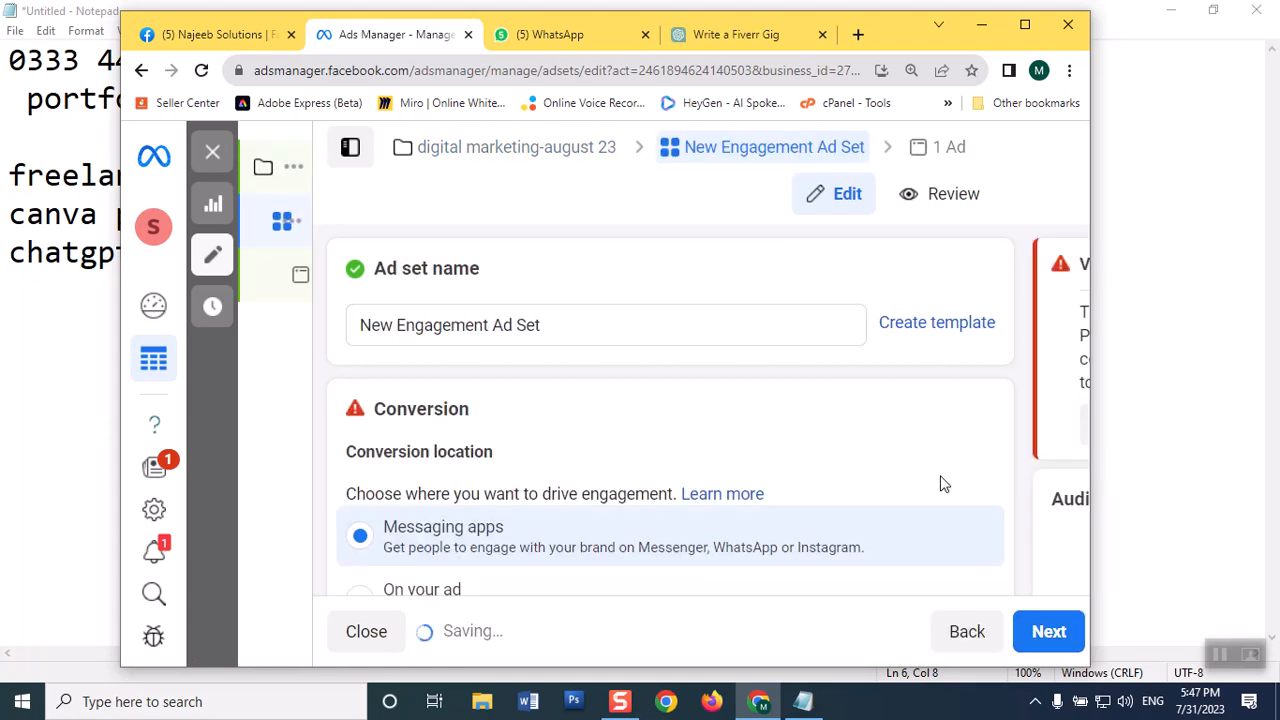
click(1024, 24)
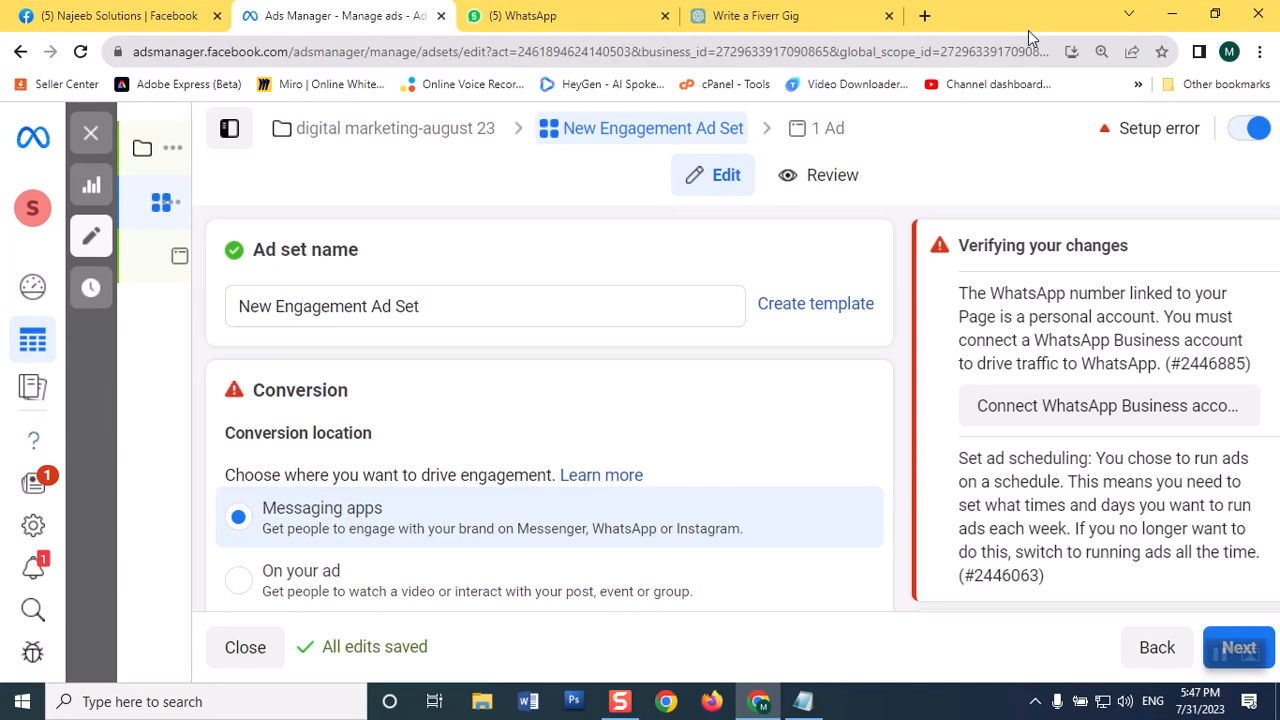
Step: Rename the ad set as "digital marketing august 23"
drag(489, 305, 150, 150)
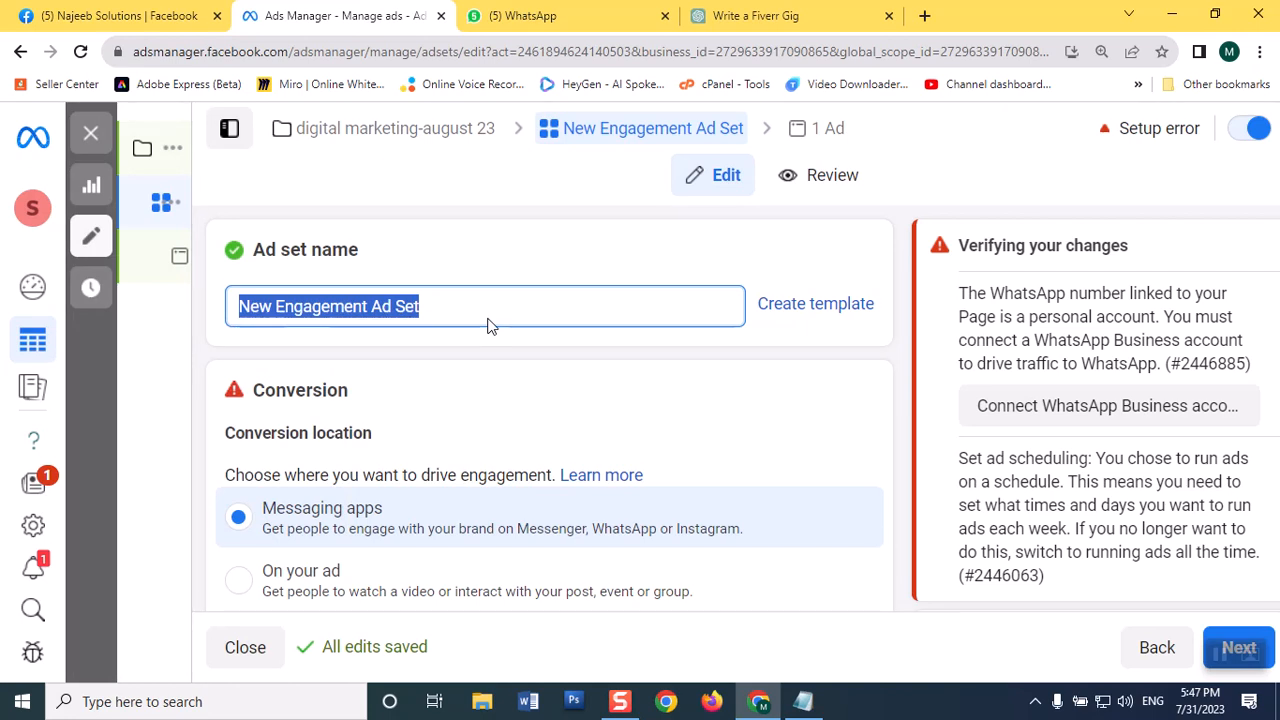
text(digital m)
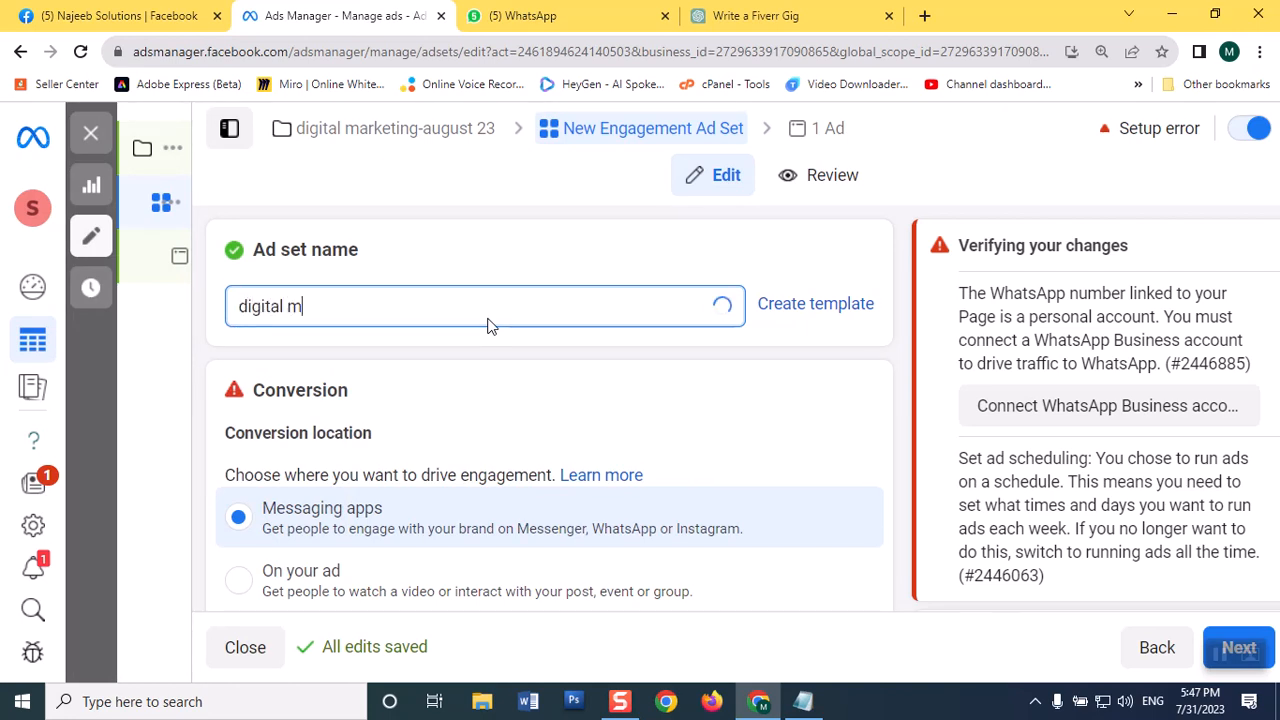
text(arketing august )
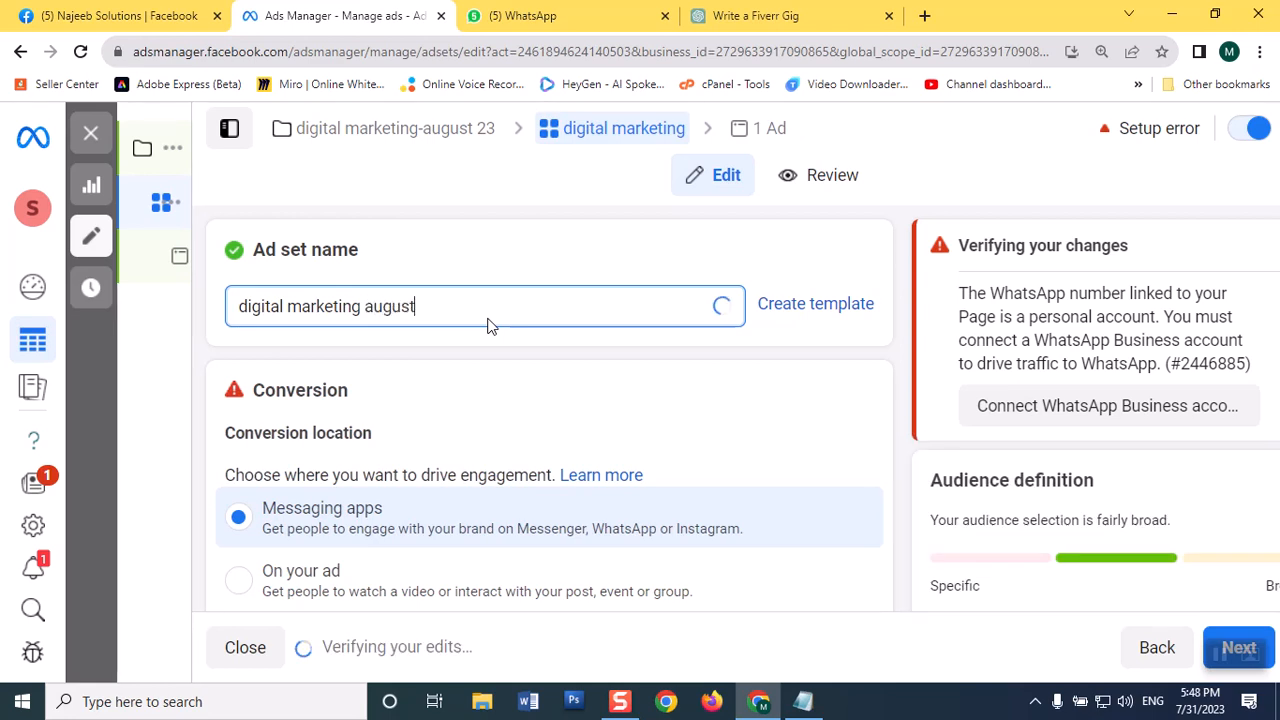
text(23)
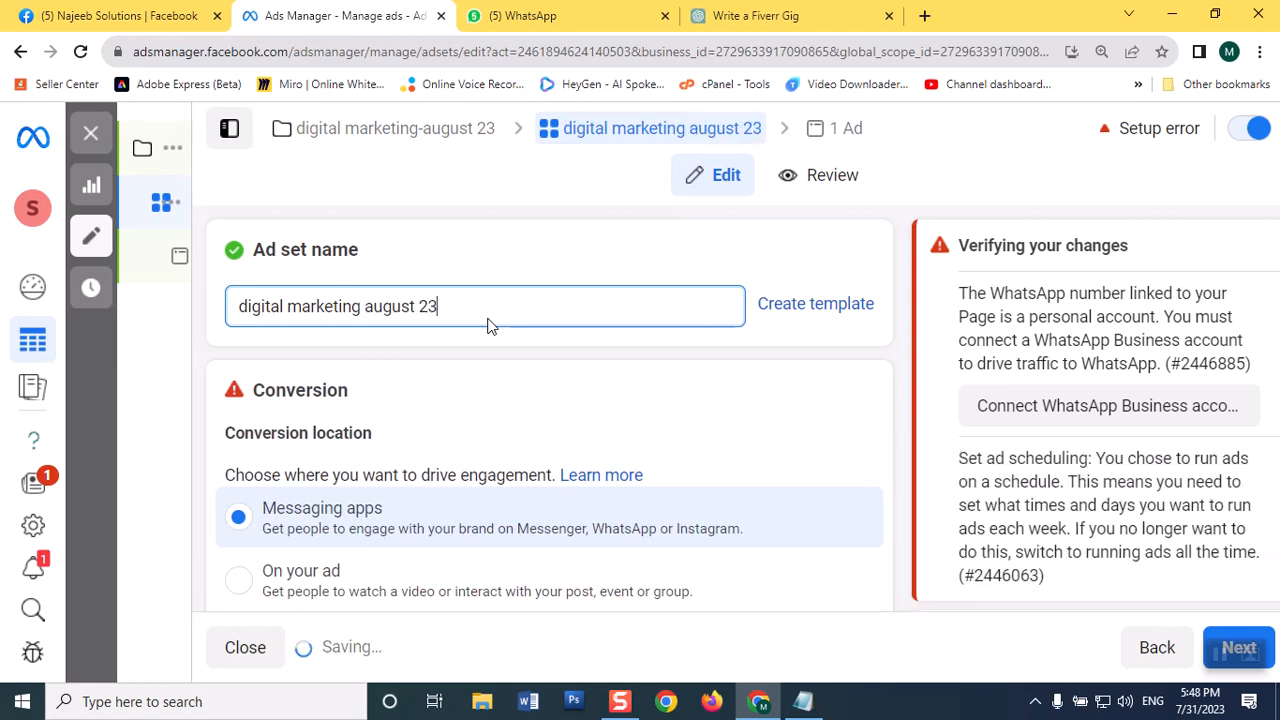
Step: Choose Najeeb Solutions as the Facebook Page for the ad set
scroll(800, 358, down, 2)
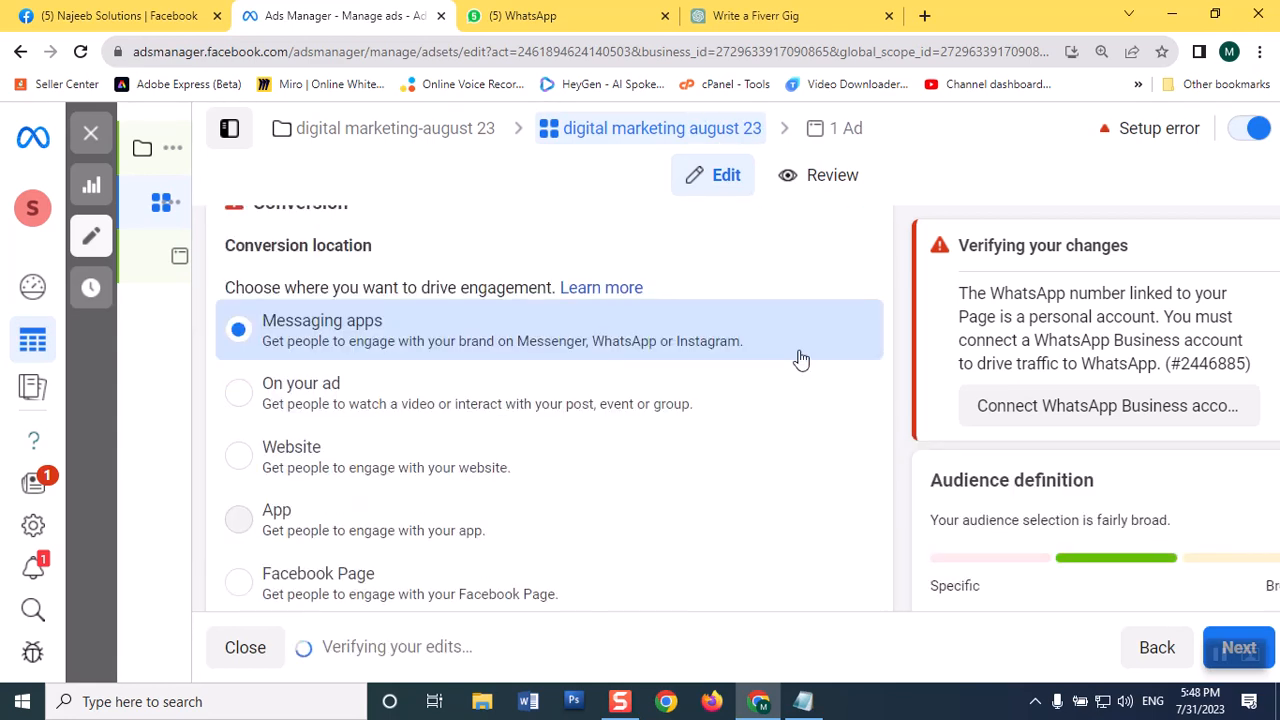
scroll(800, 358, down, 3)
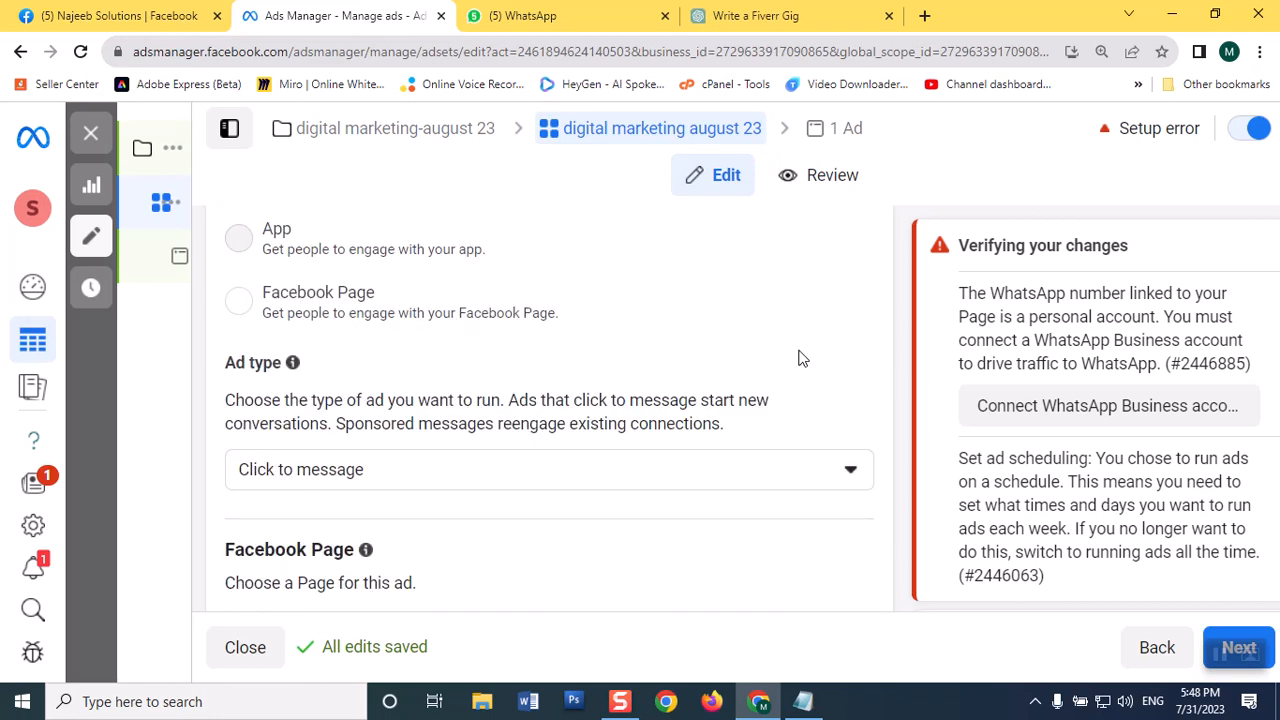
scroll(800, 358, down, 2)
scroll(591, 363, down, 1)
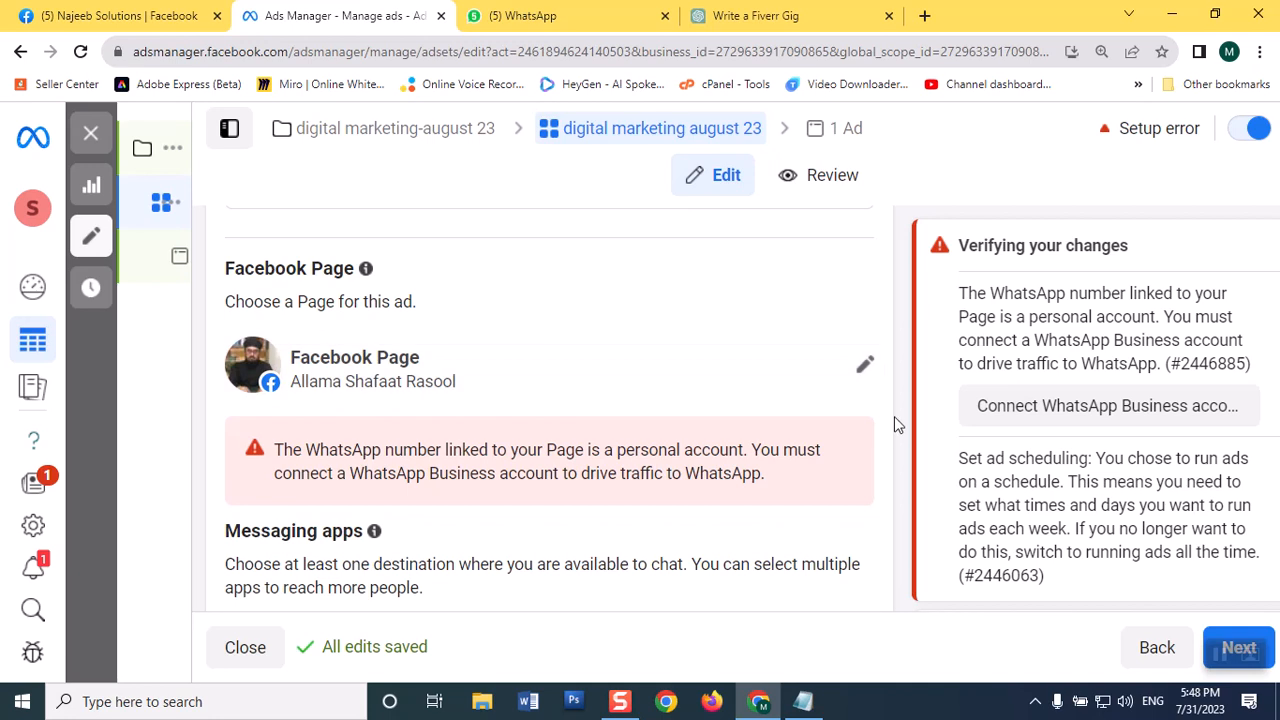
click(866, 387)
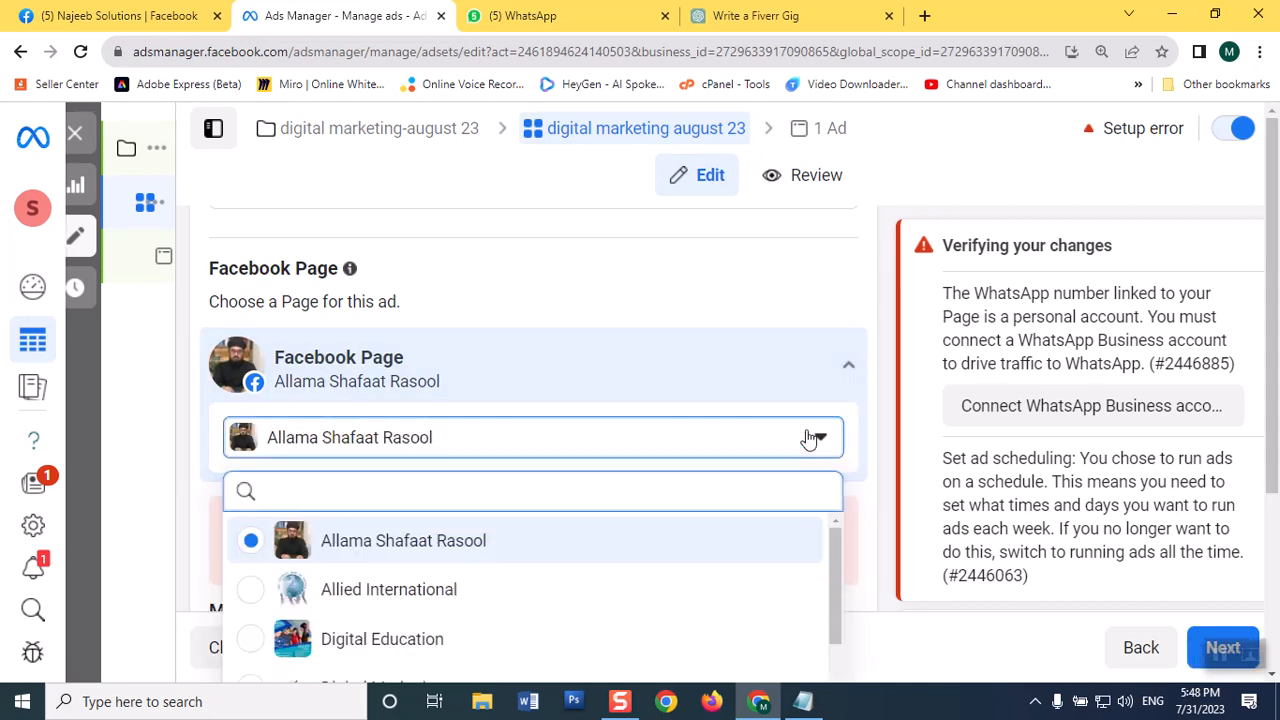
scroll(693, 567, down, 2)
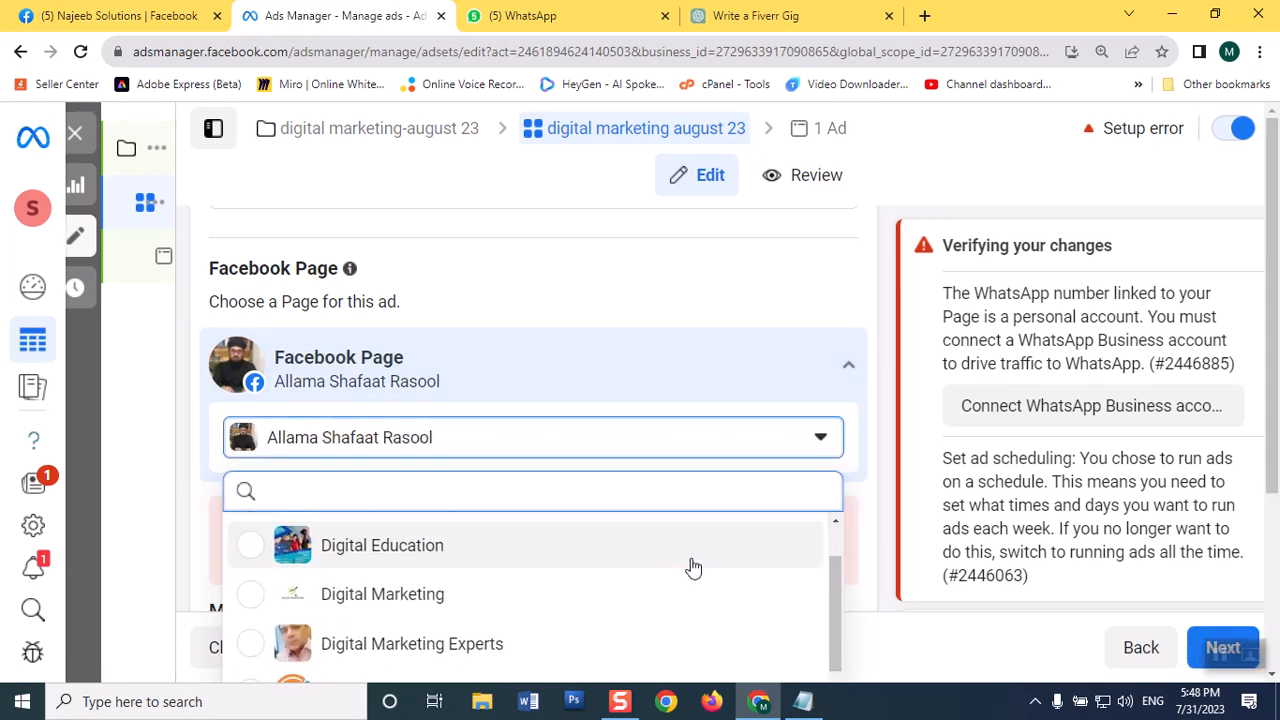
scroll(693, 567, down, 2)
scroll(693, 567, down, 3)
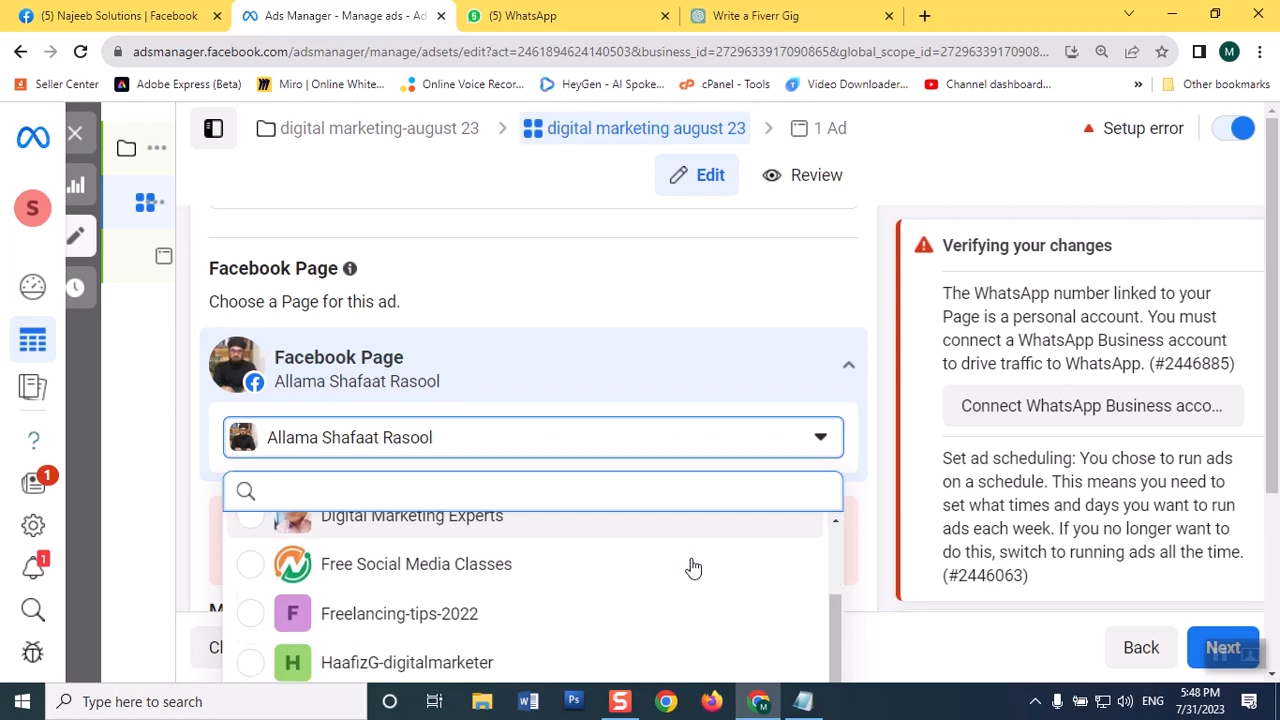
scroll(693, 567, up, 4)
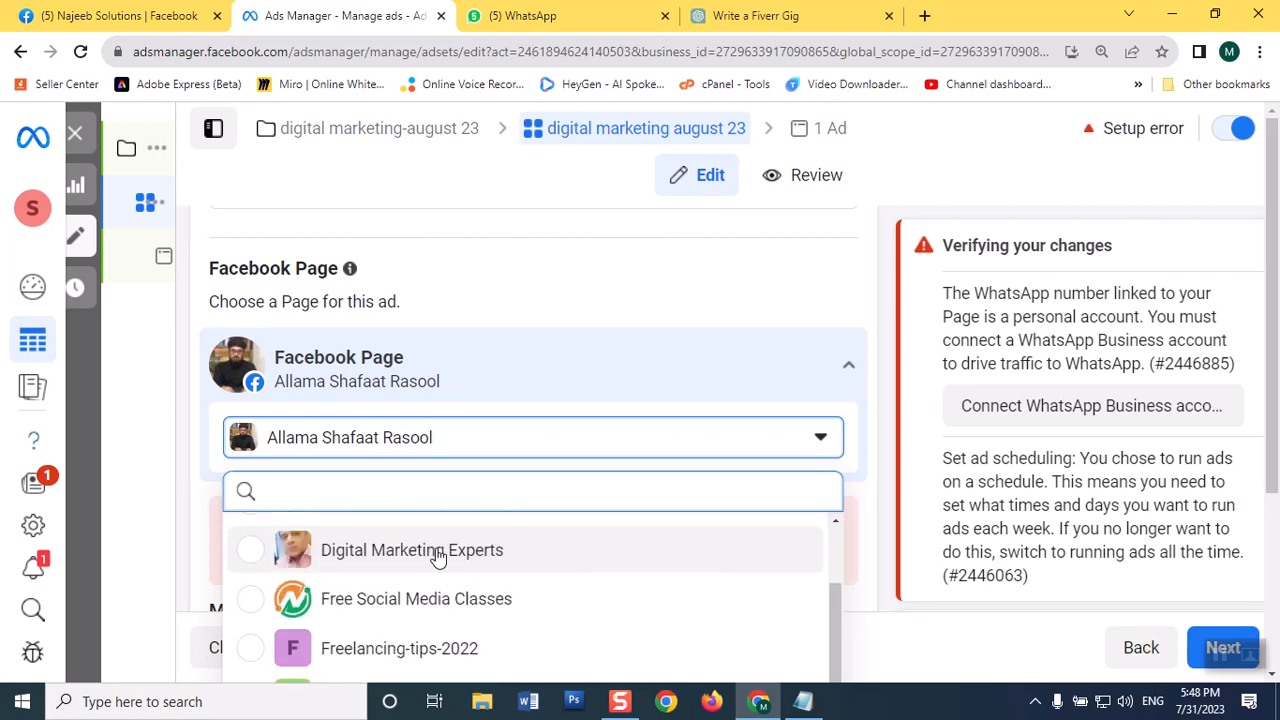
scroll(545, 582, down, 4)
scroll(549, 582, down, 2)
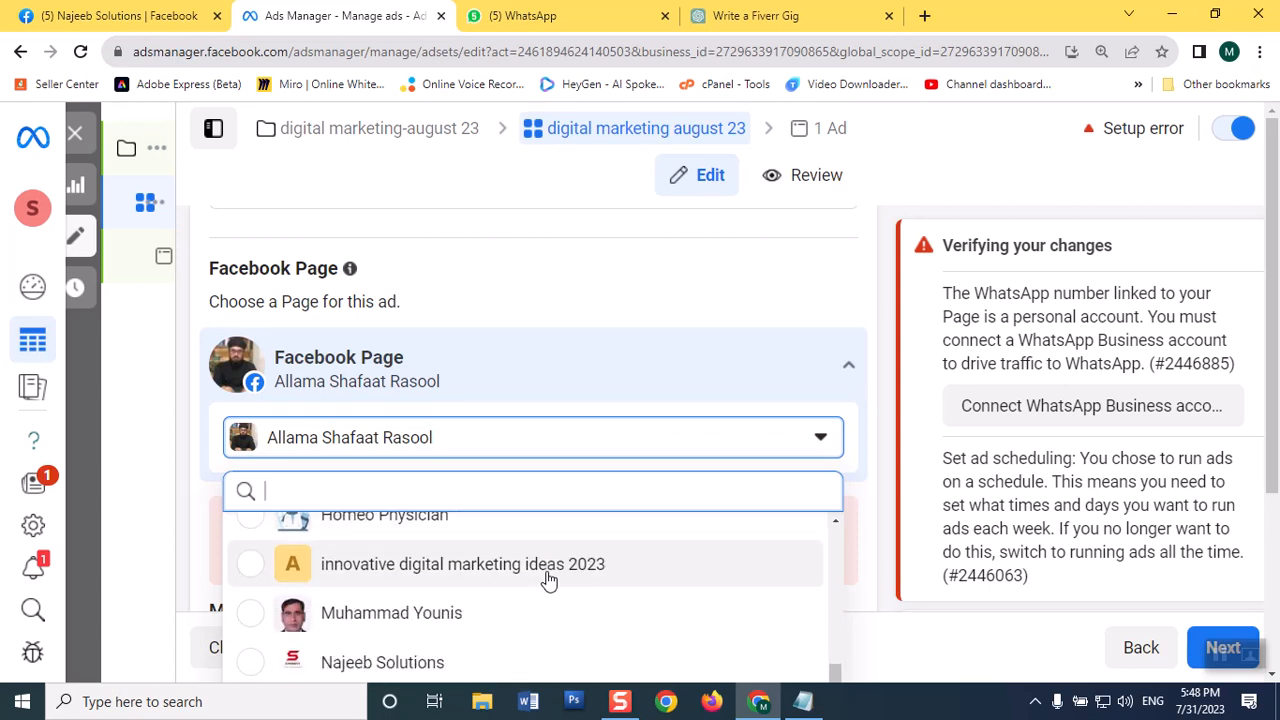
scroll(548, 580, down, 2)
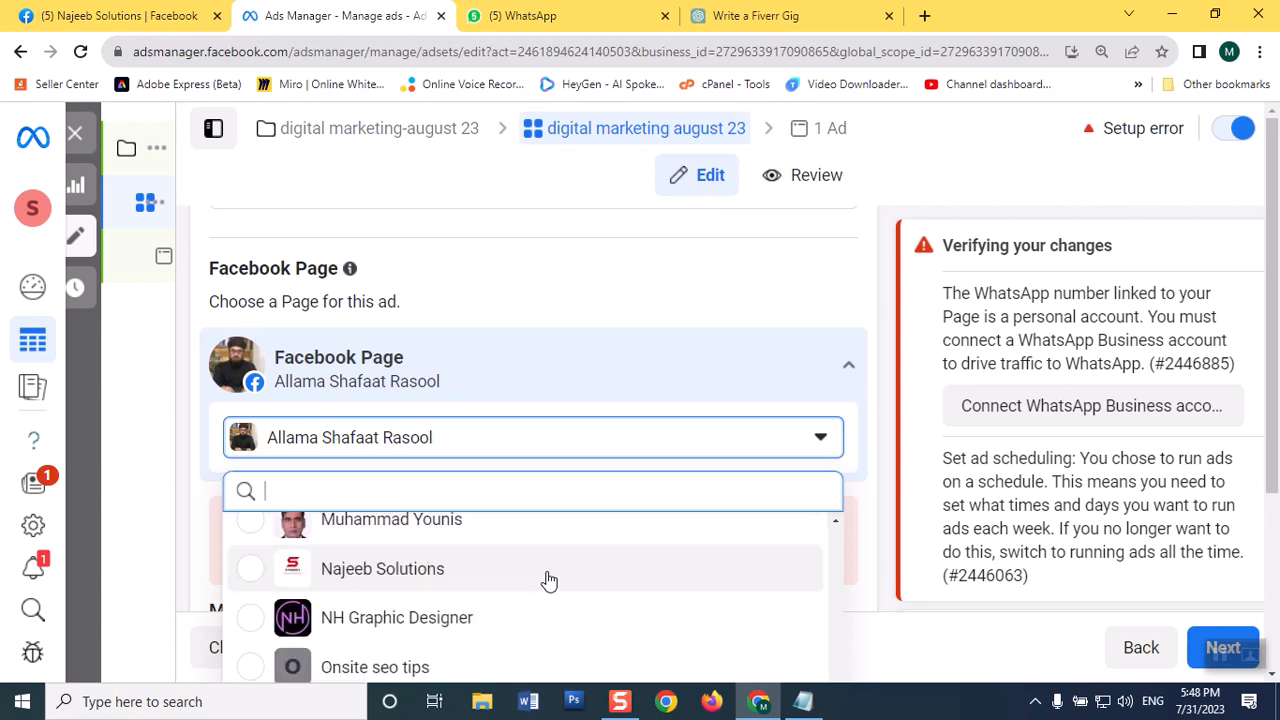
click(437, 578)
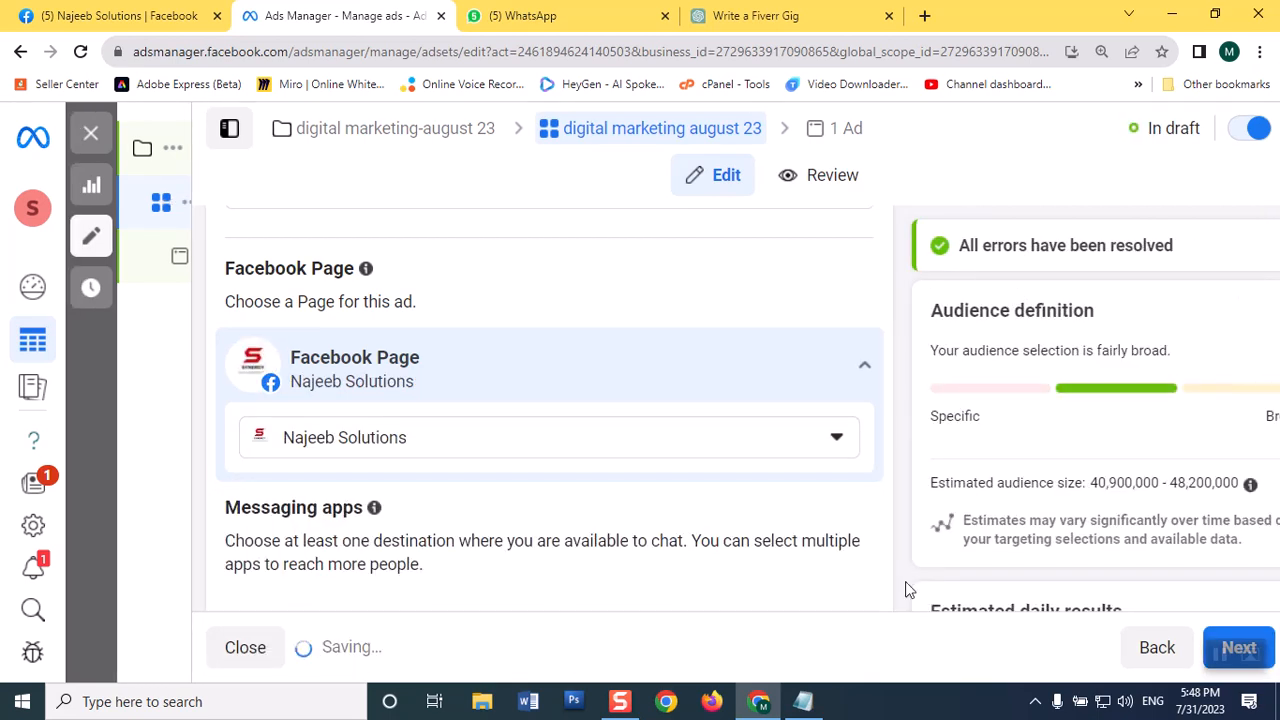
Step: Deselect Messenger and Instagram as messaging apps so that WhatsApp is the only chat destination
scroll(790, 364, down, 1)
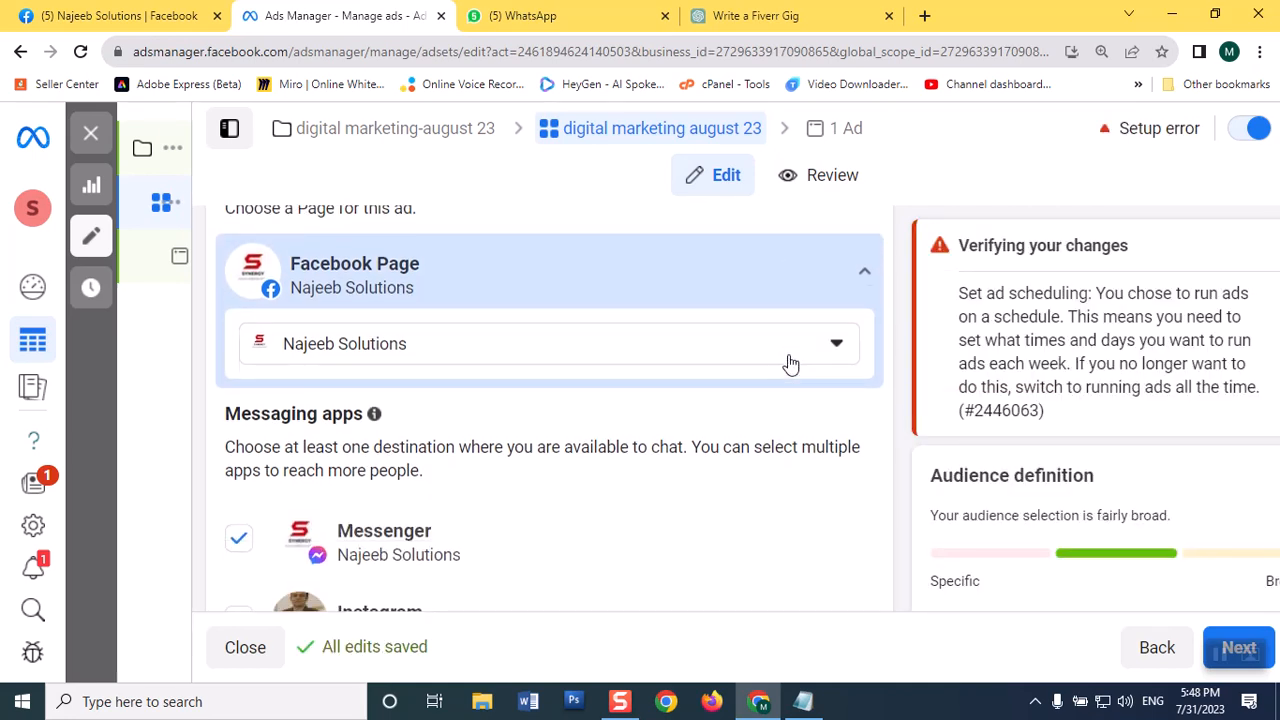
scroll(789, 360, down, 2)
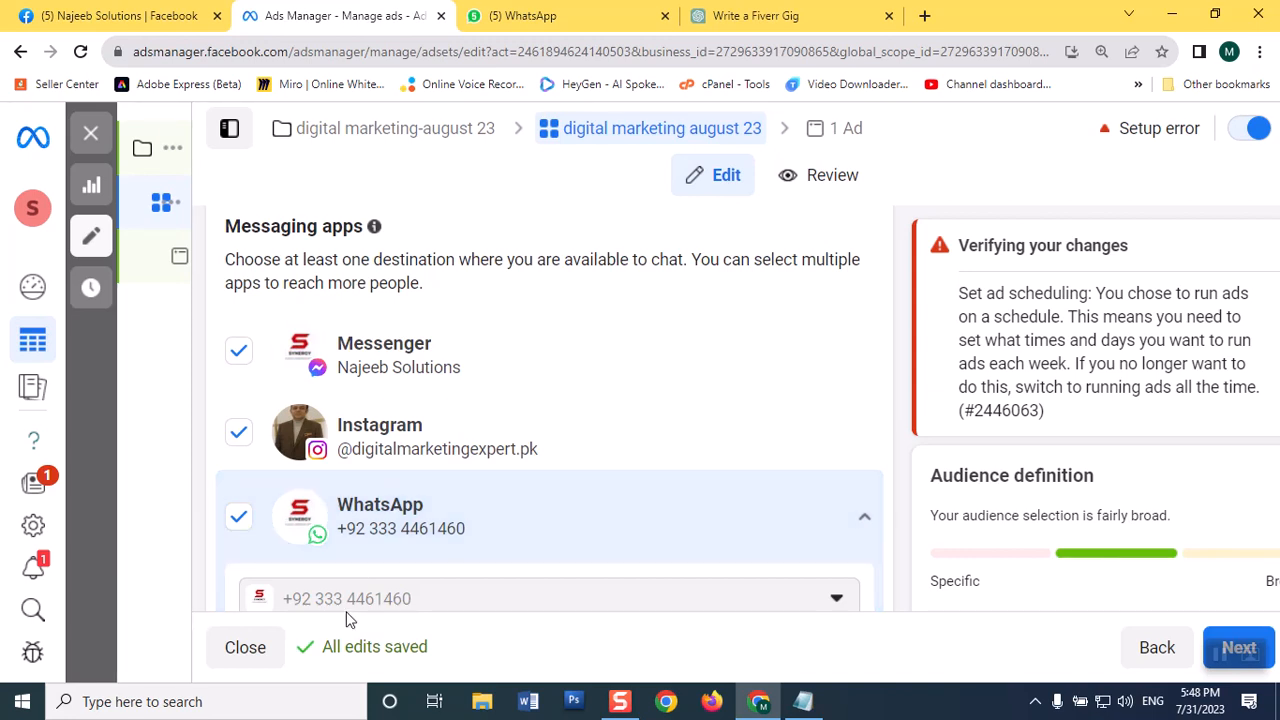
click(245, 362)
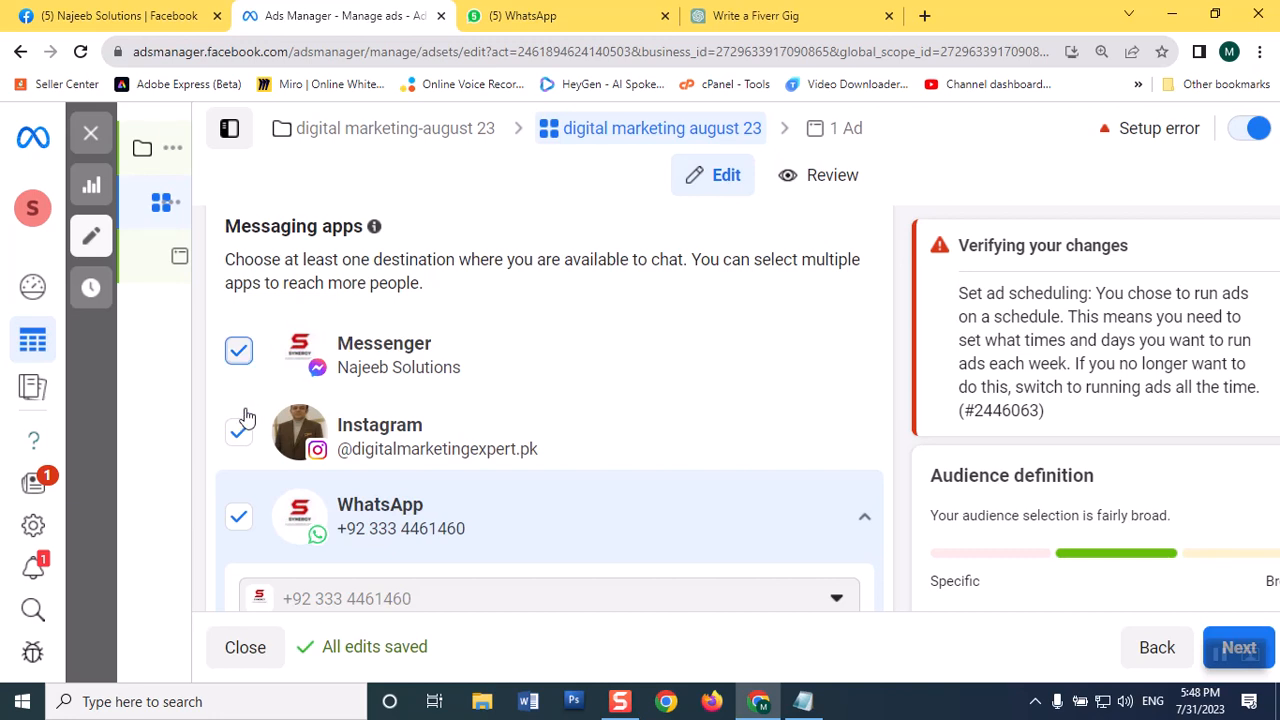
scroll(240, 430, down, 1)
click(232, 362)
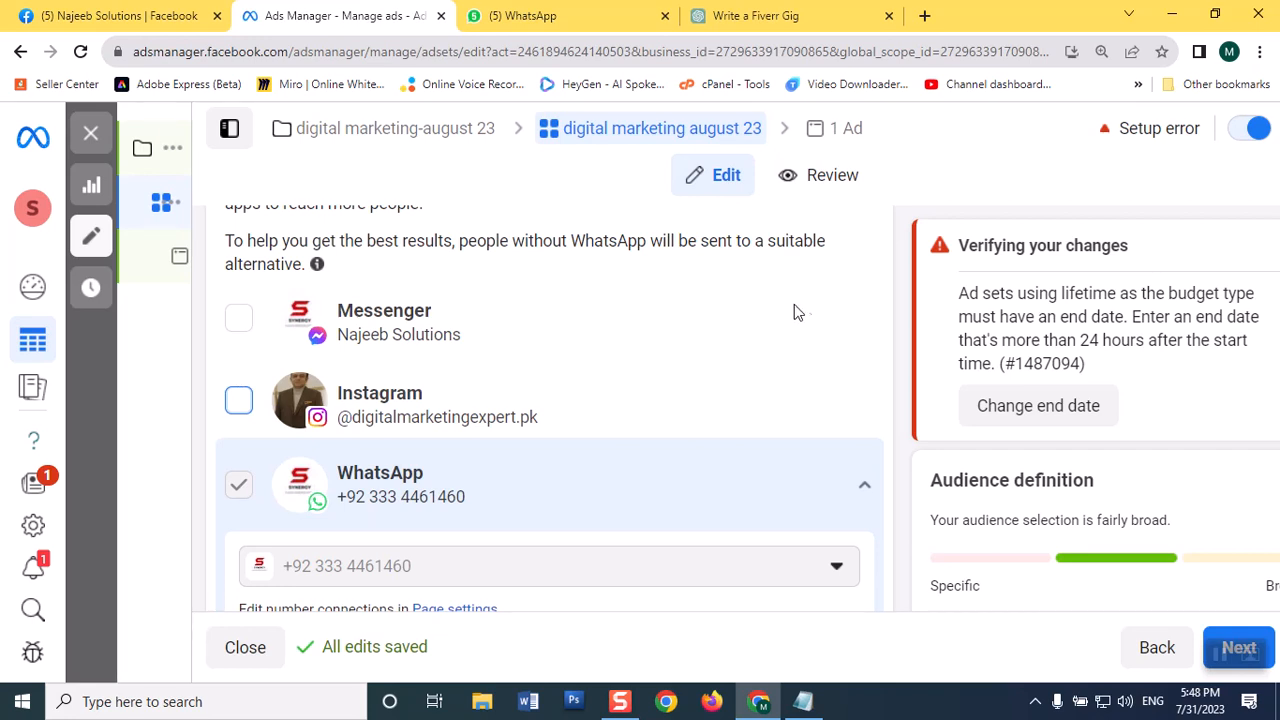
Step: Look through the engagement and other performance goals and choose Maximize number of conversations
scroll(789, 357, down, 5)
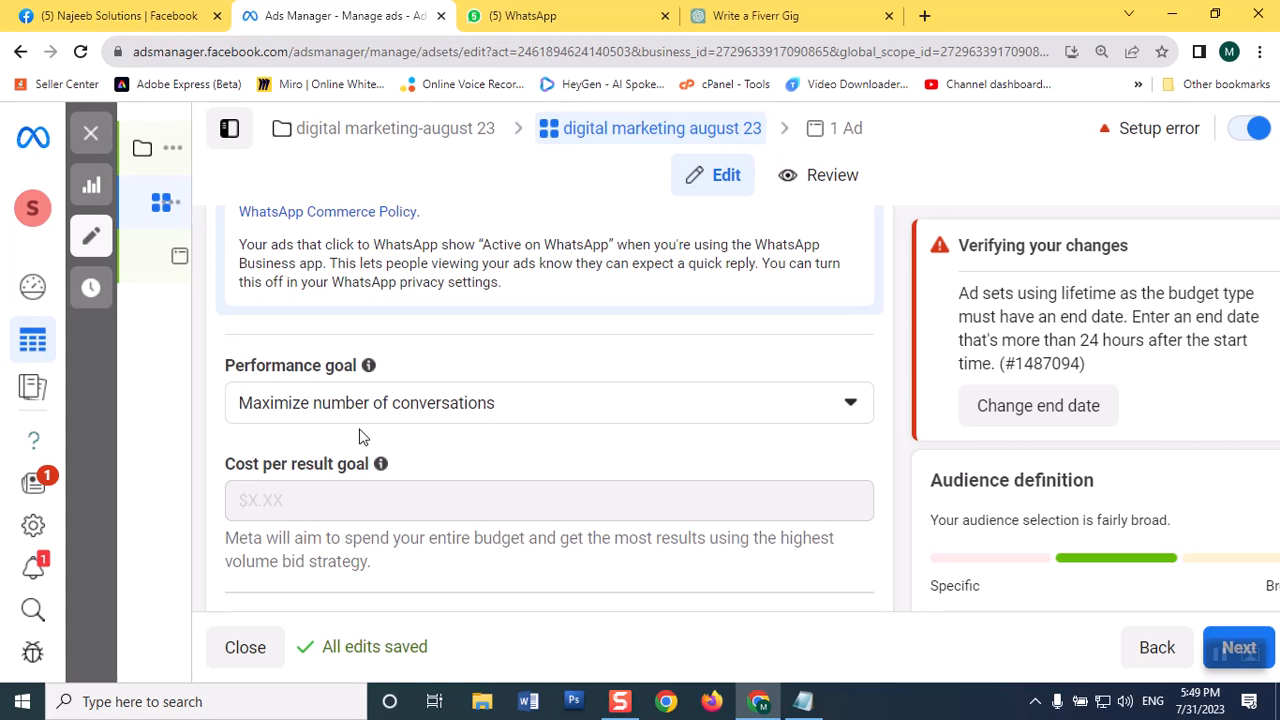
click(721, 410)
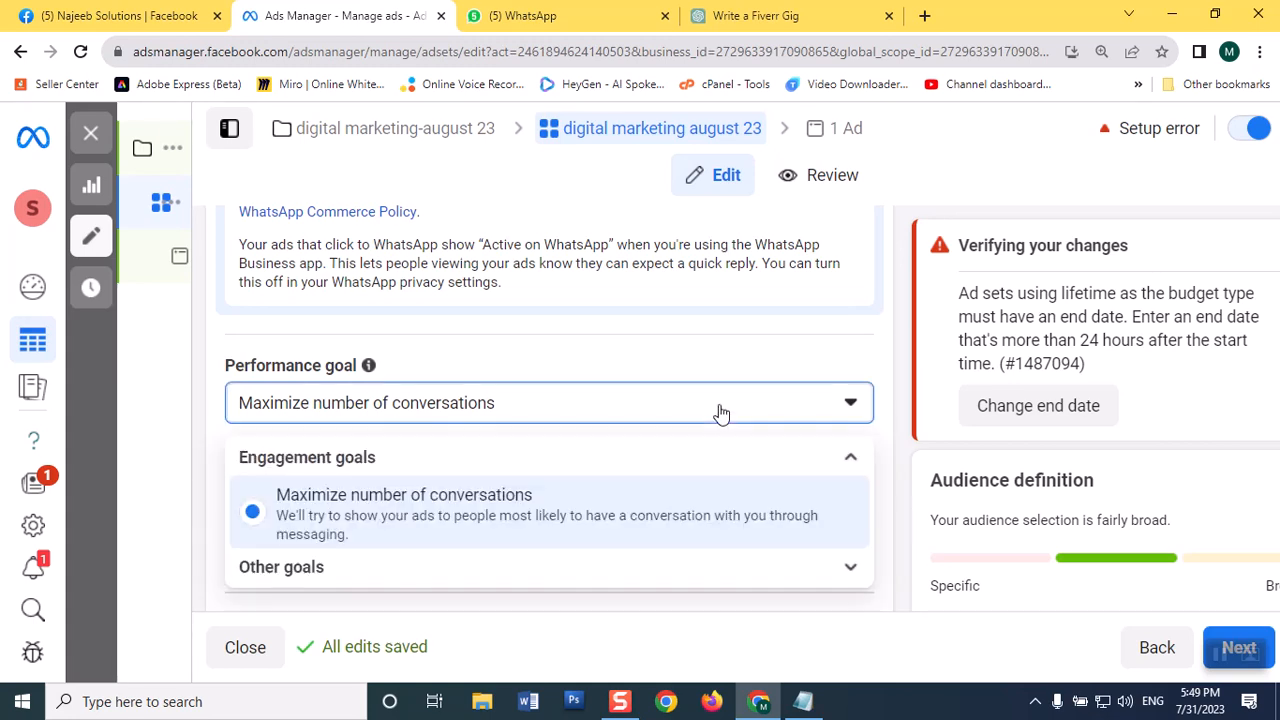
scroll(721, 410, down, 2)
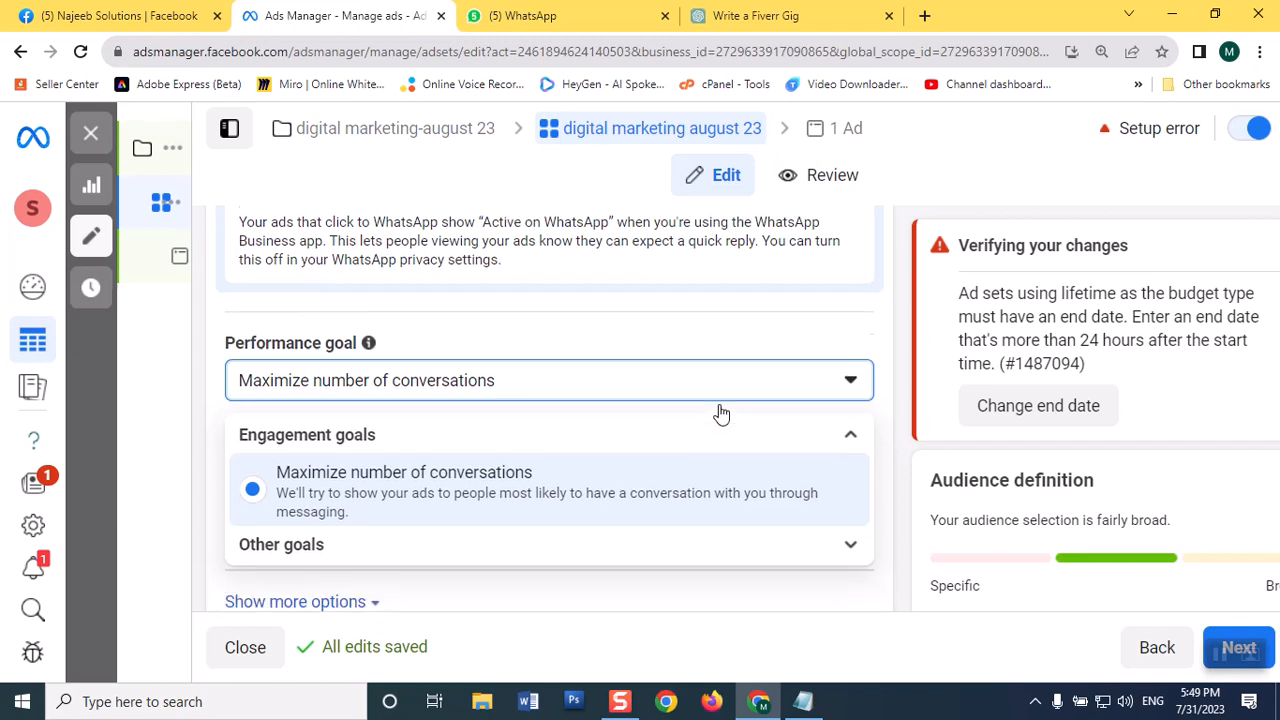
click(745, 390)
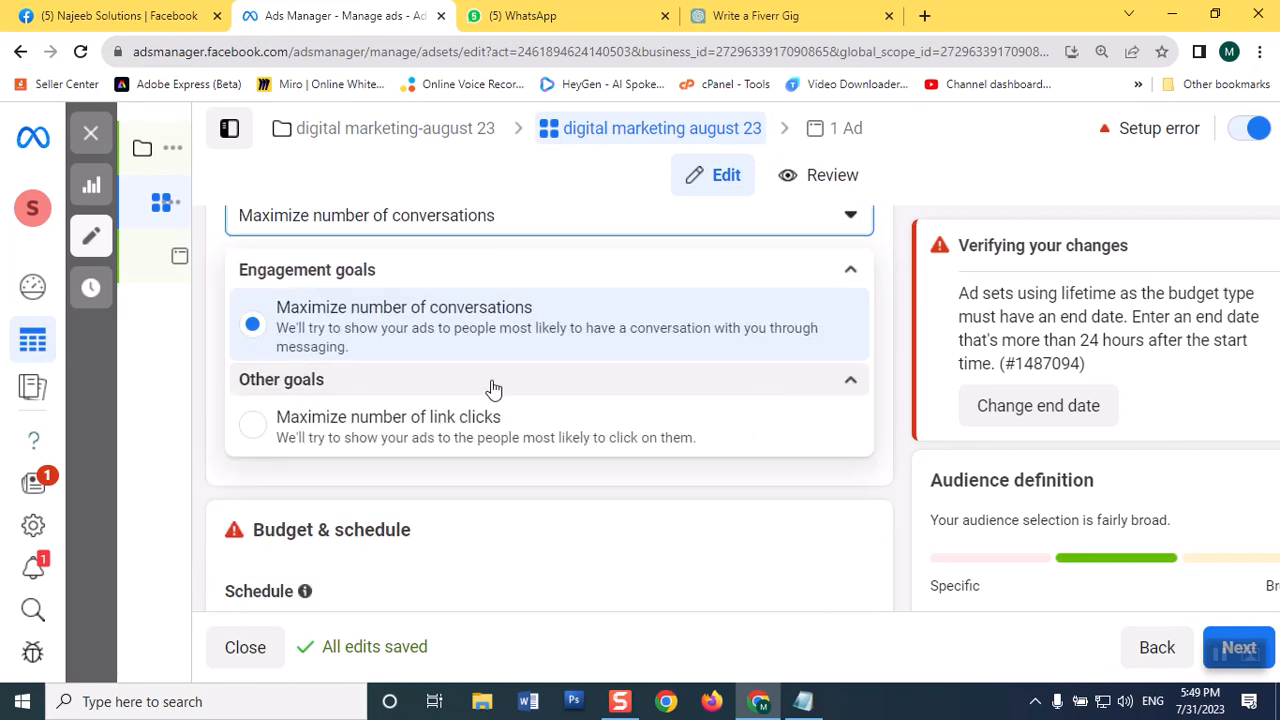
click(277, 323)
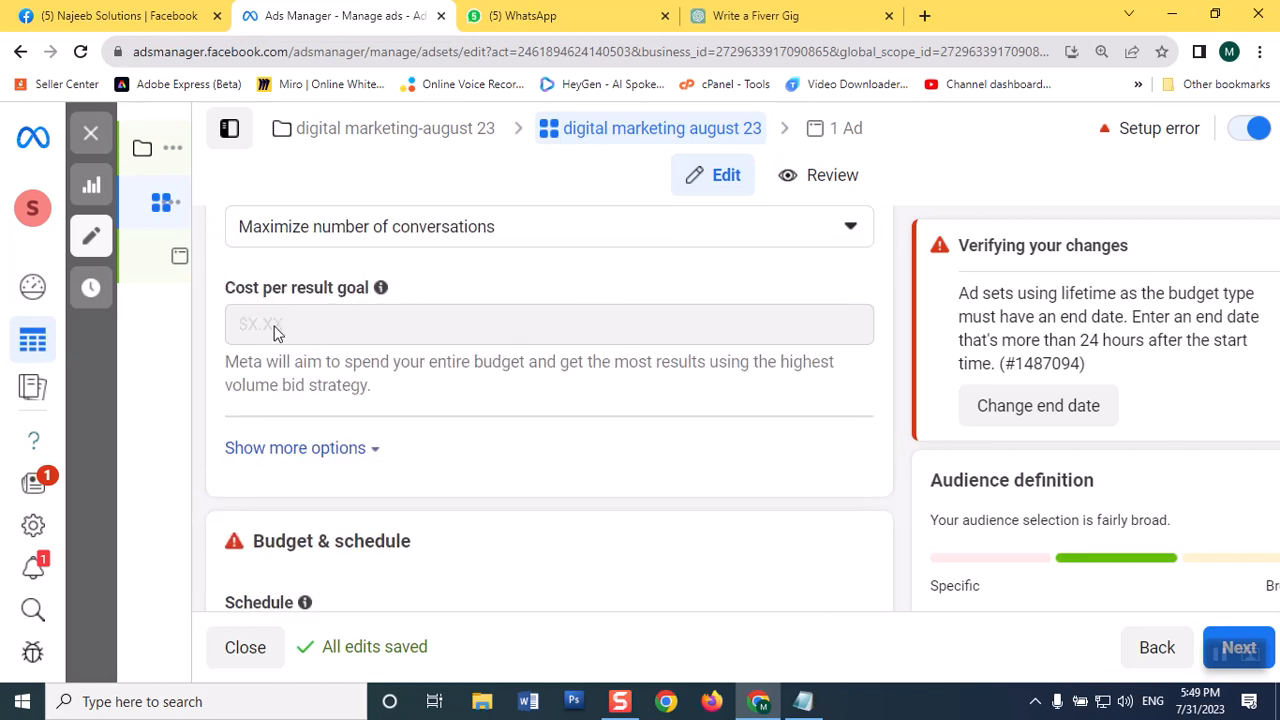
Step: Set the ad set's schedule to start on Aug 1, 2023 at 9:00 AM
scroll(502, 423, down, 2)
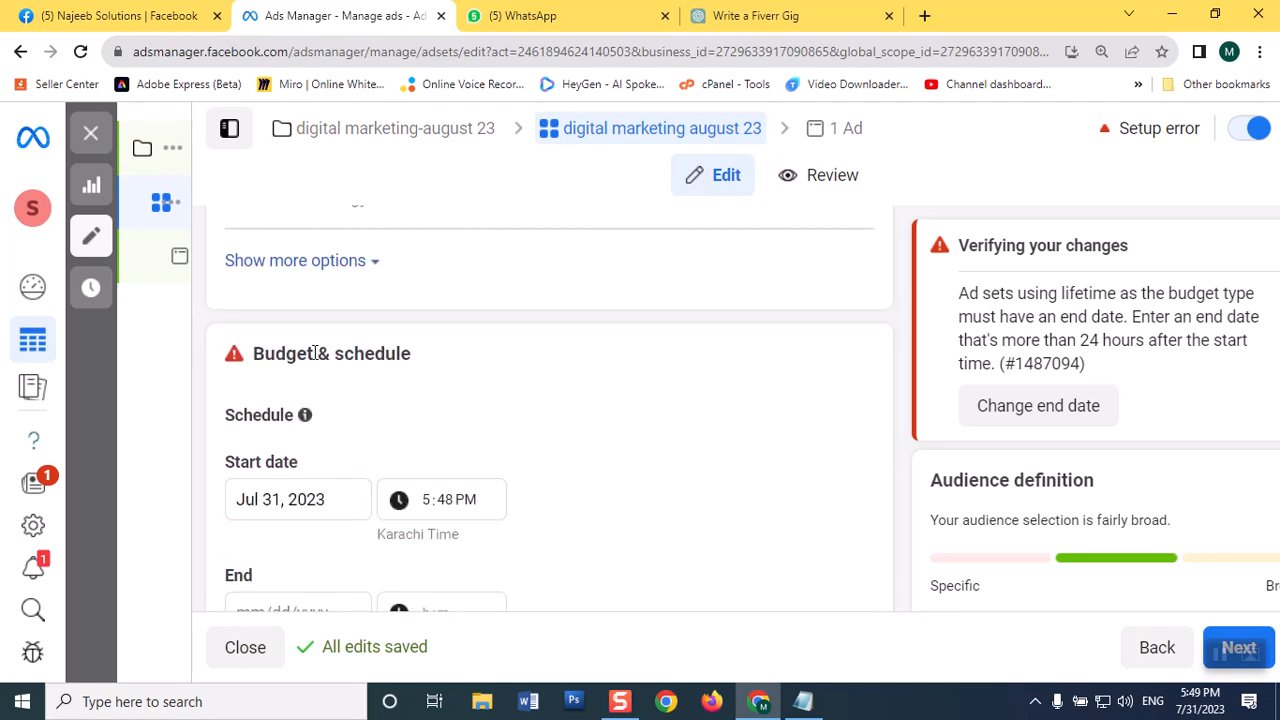
scroll(314, 352, down, 1)
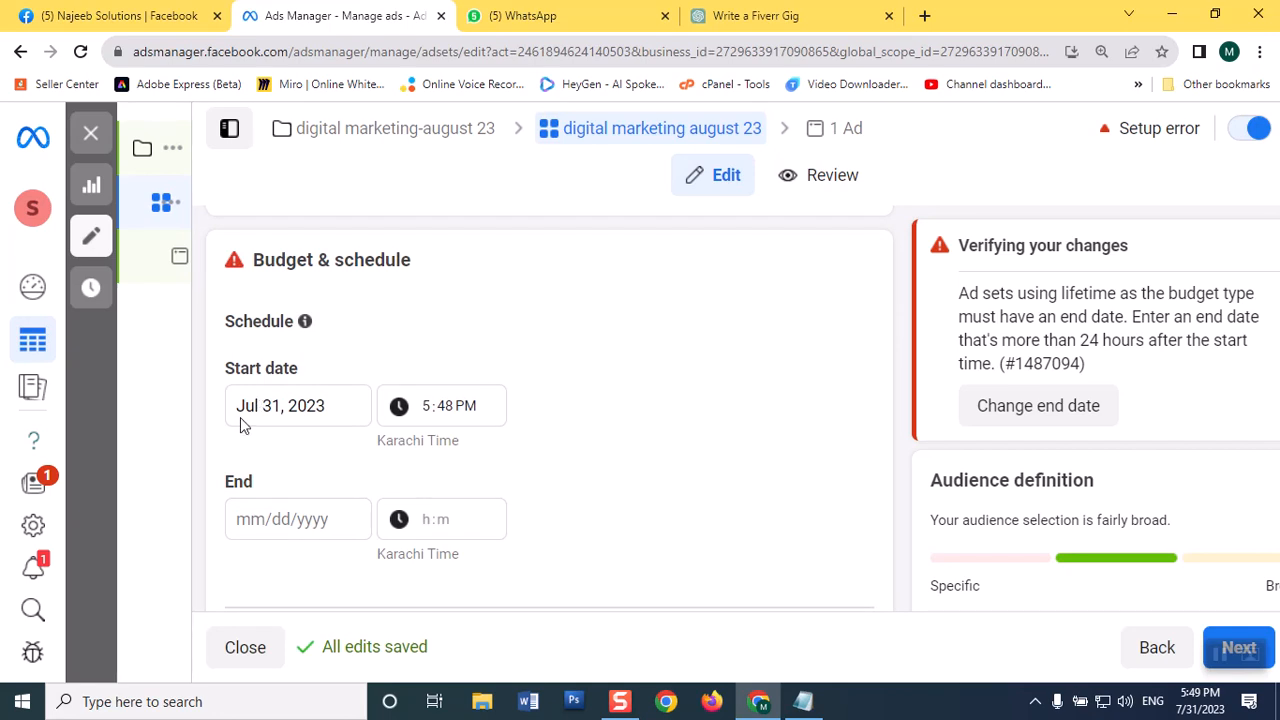
click(272, 406)
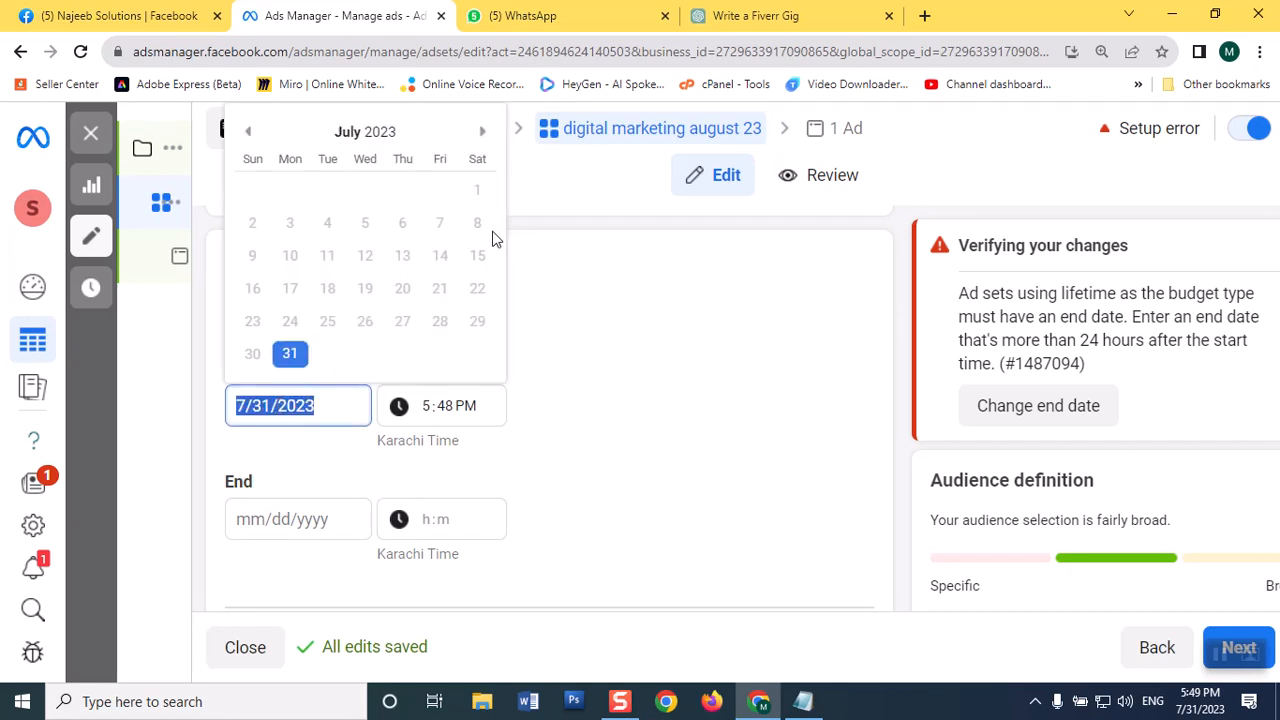
click(482, 131)
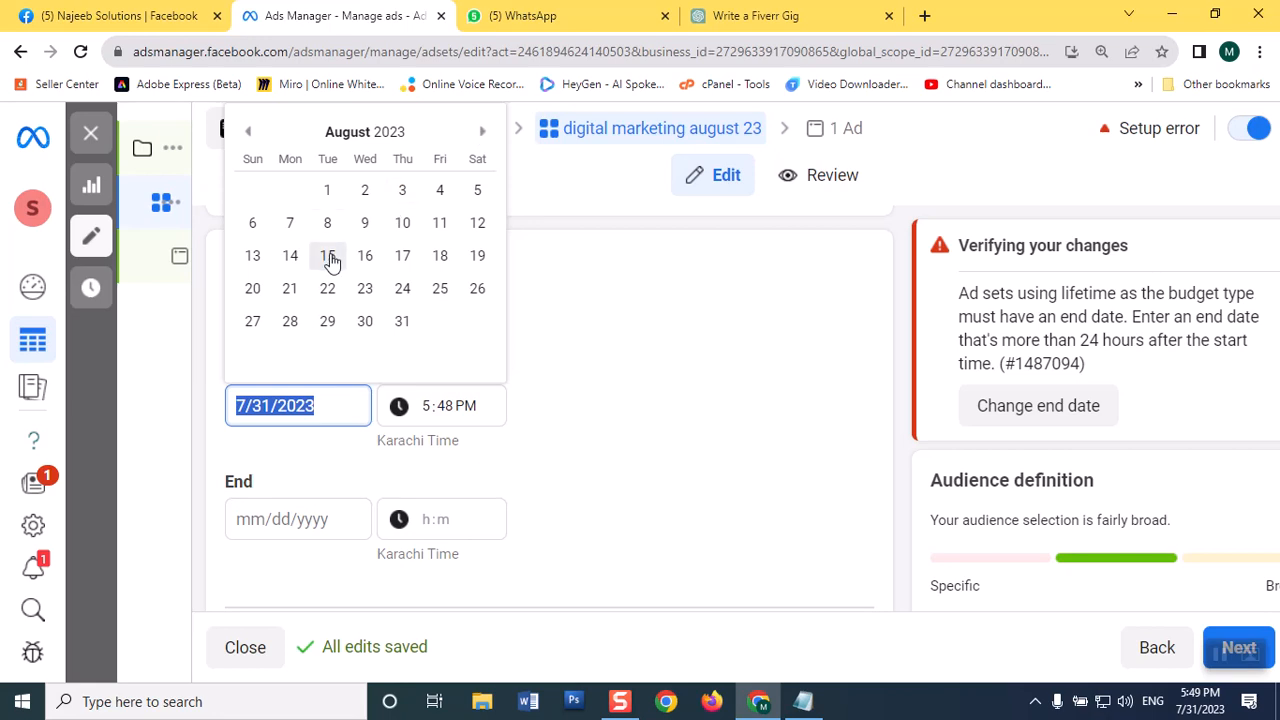
click(327, 190)
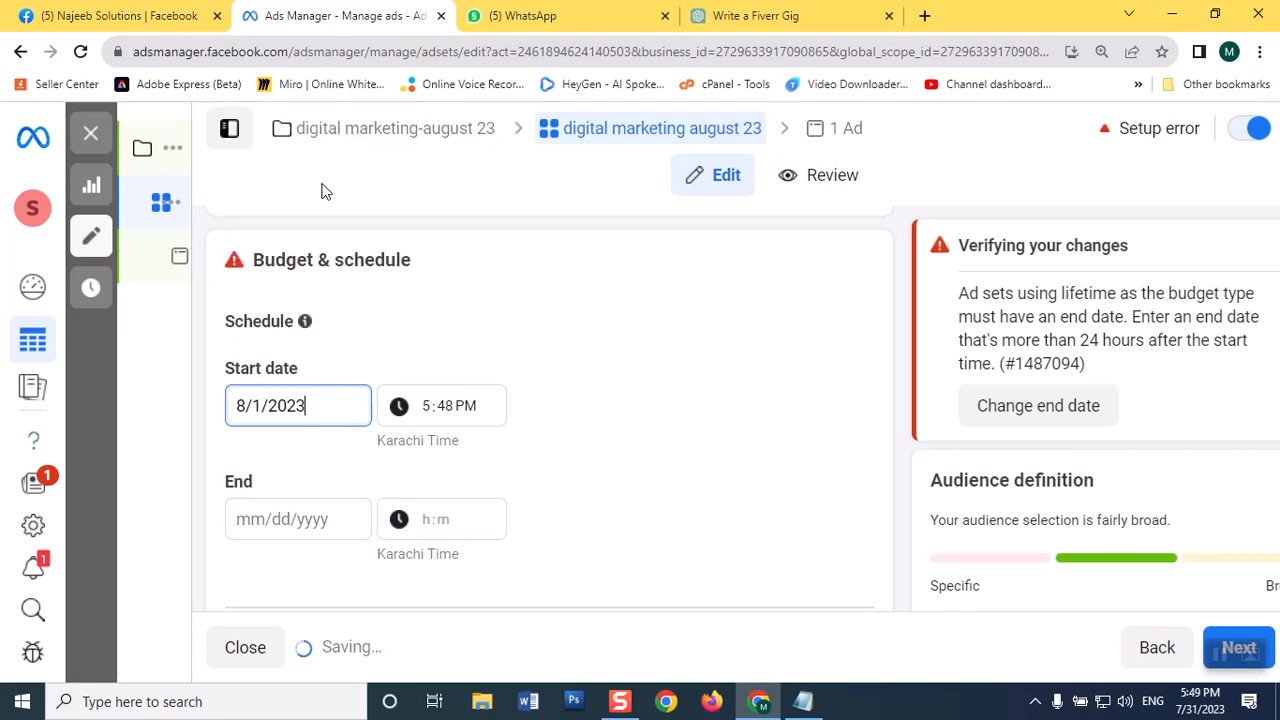
click(428, 408)
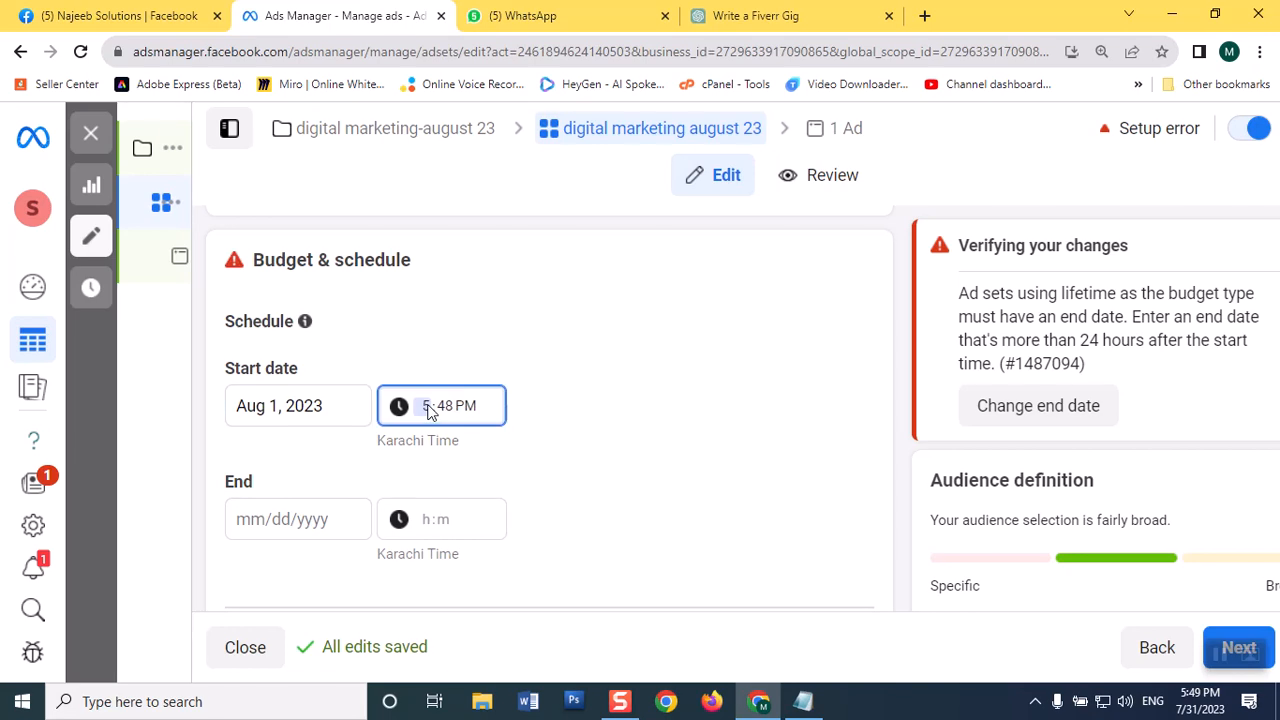
text(9:00)
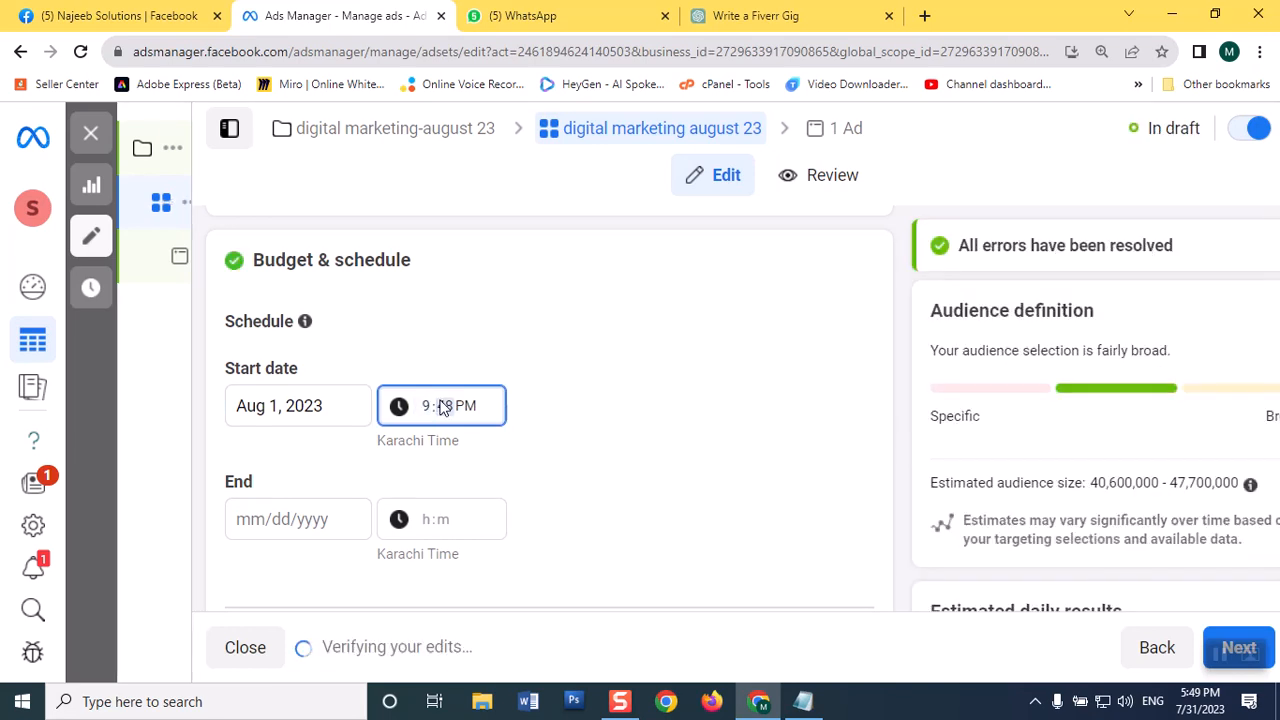
click(465, 407)
text(a)
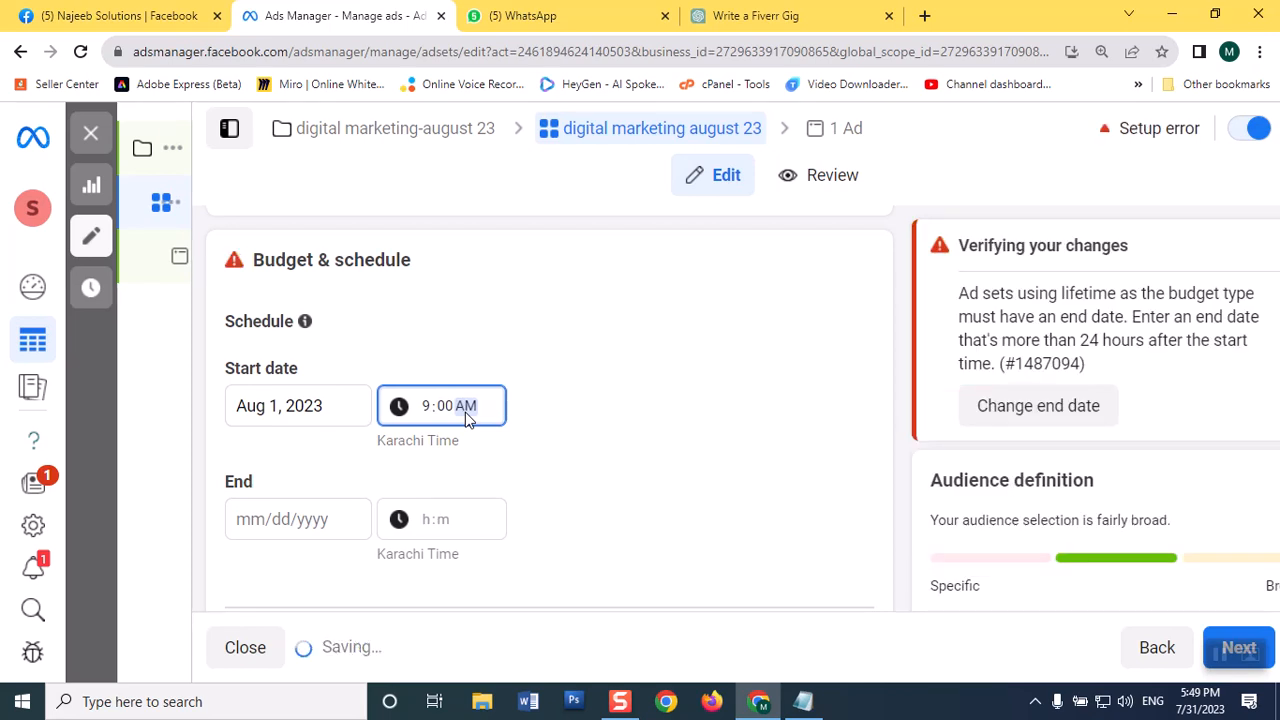
Step: Set the ad set's schedule to end on Aug 10, 2023 at 11:00 AM
click(257, 519)
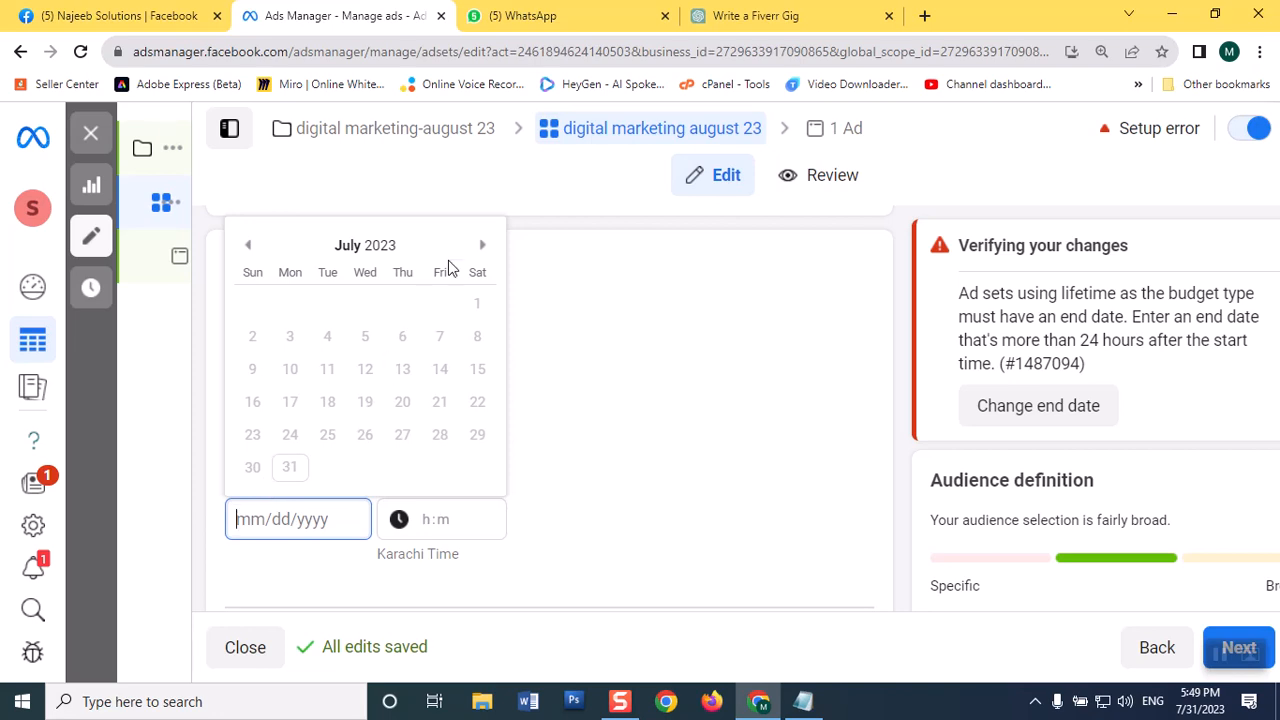
click(481, 246)
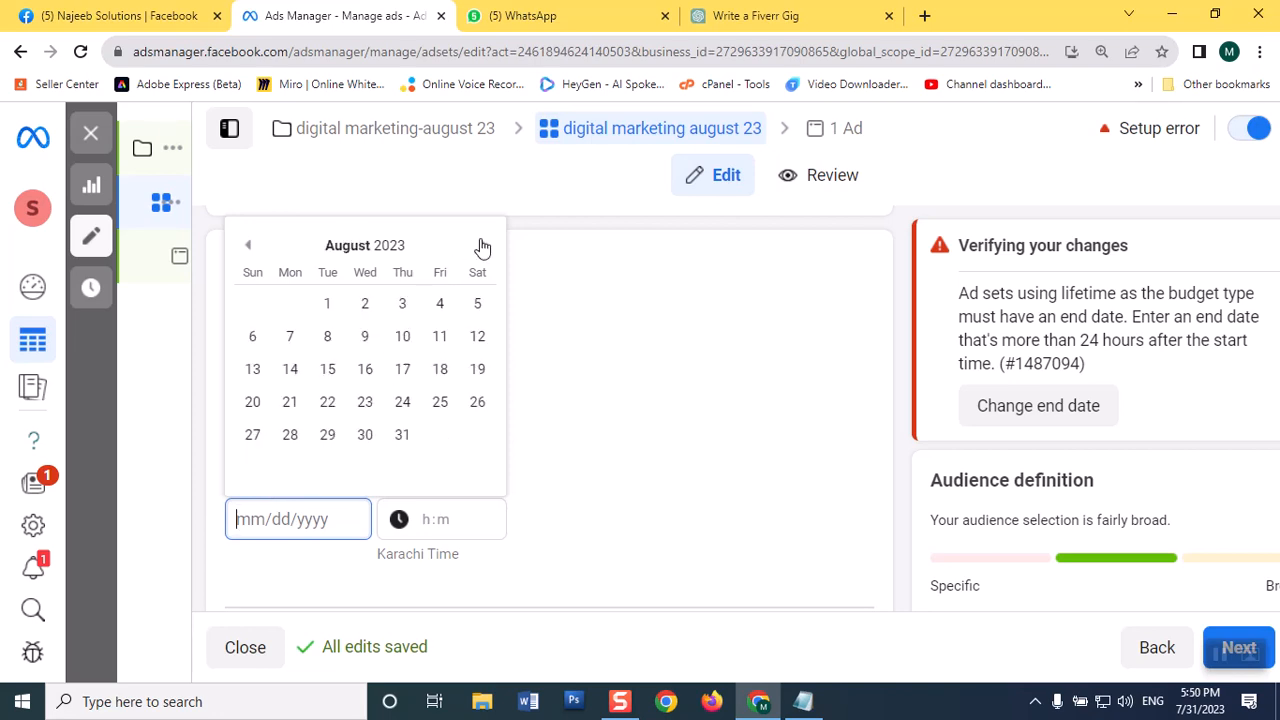
click(400, 340)
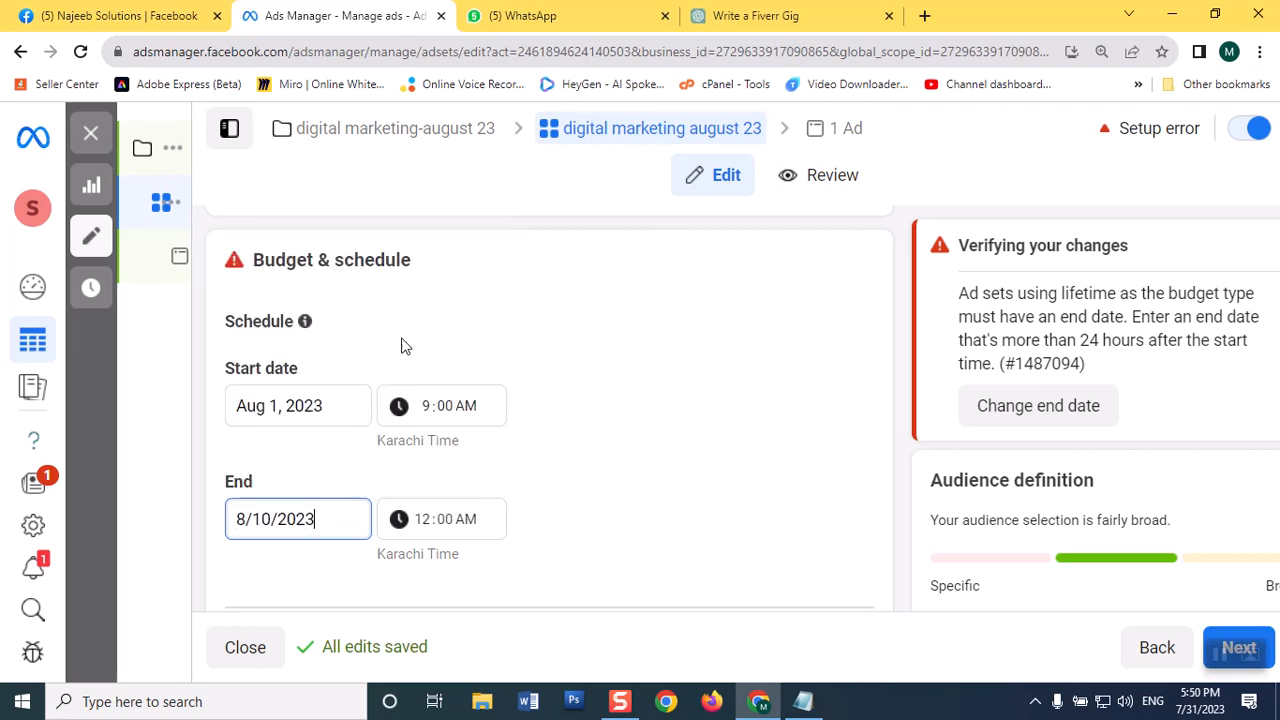
click(423, 526)
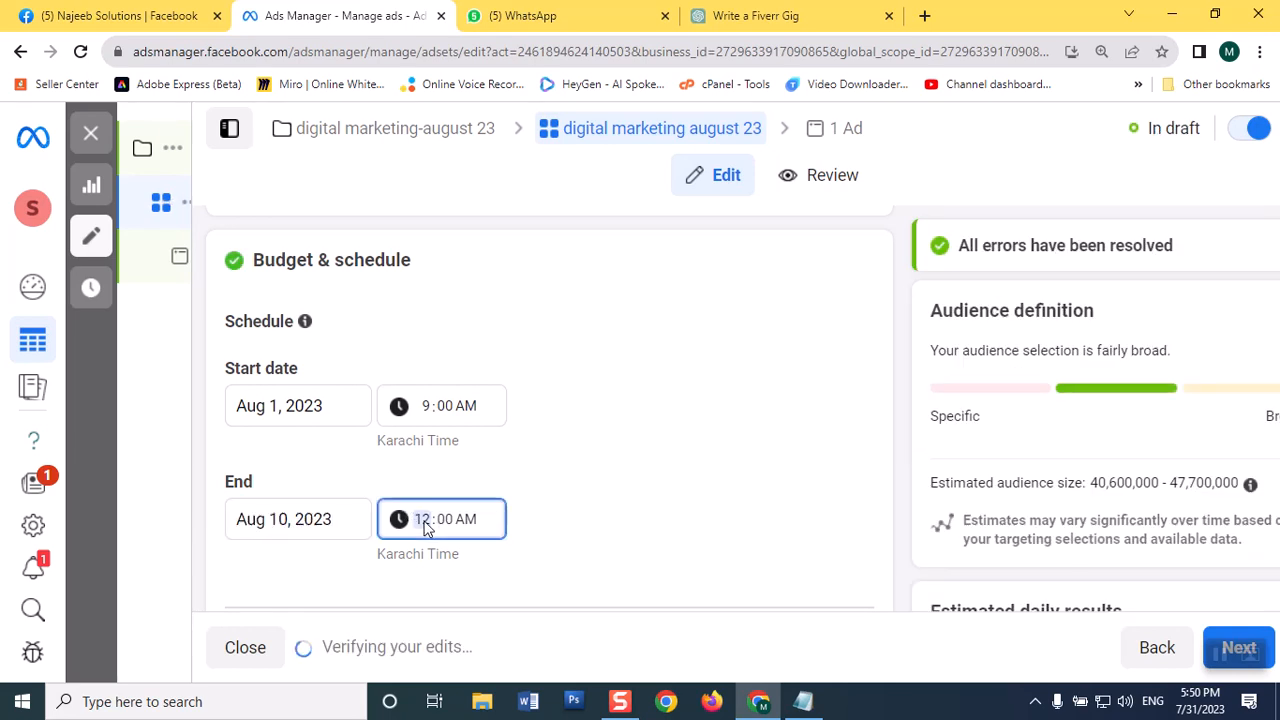
key(Down)
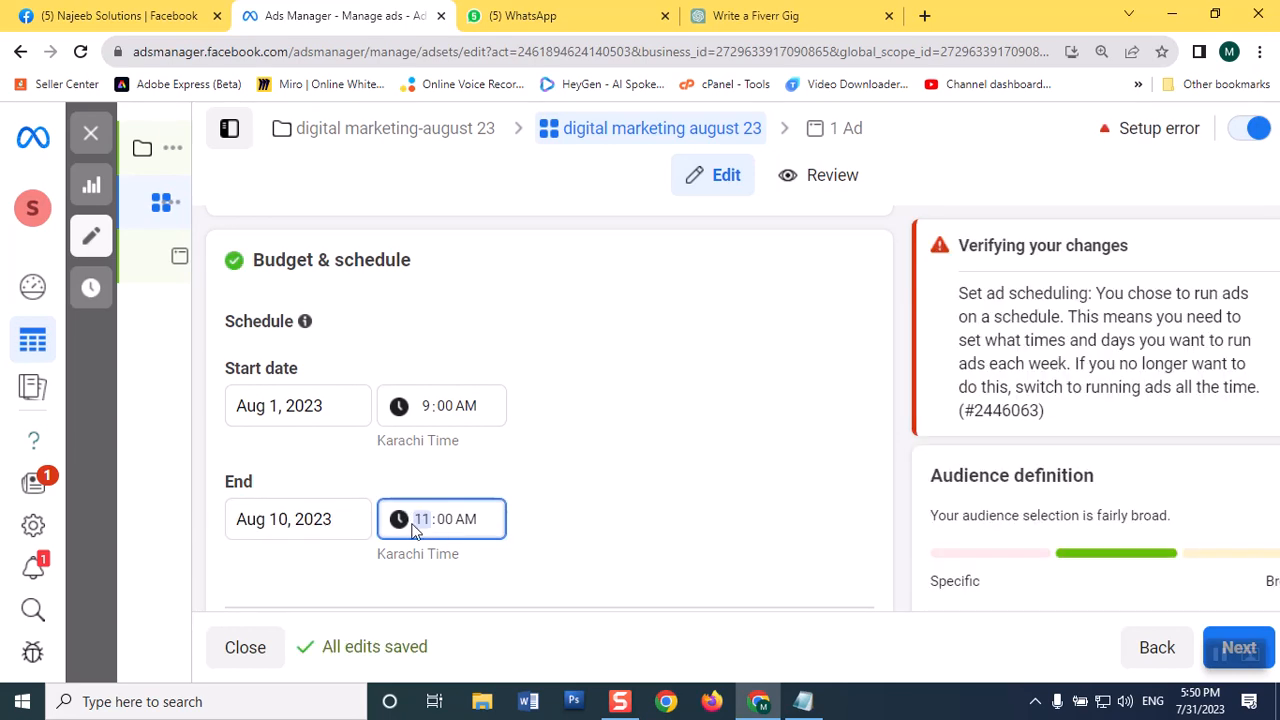
click(560, 528)
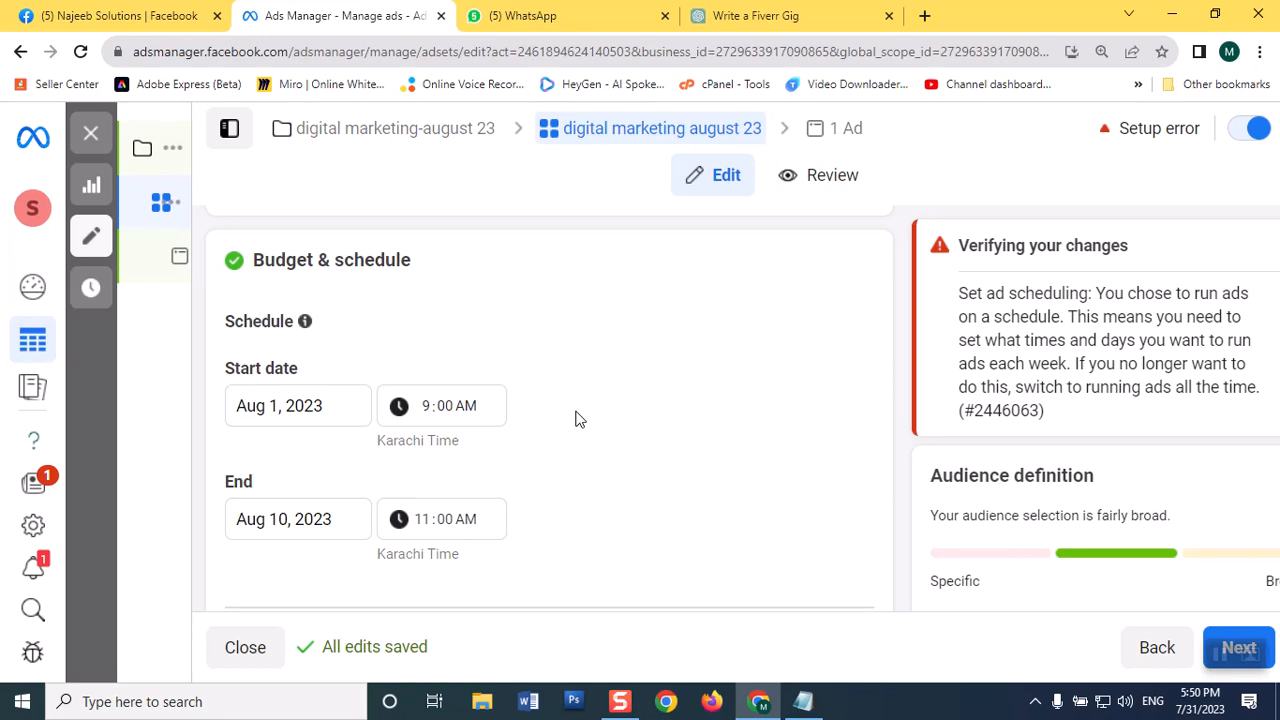
Step: Schedule the ads to run from 9am to 7pm, Monday through Saturday, in the weekly ad scheduling grid
scroll(575, 418, down, 3)
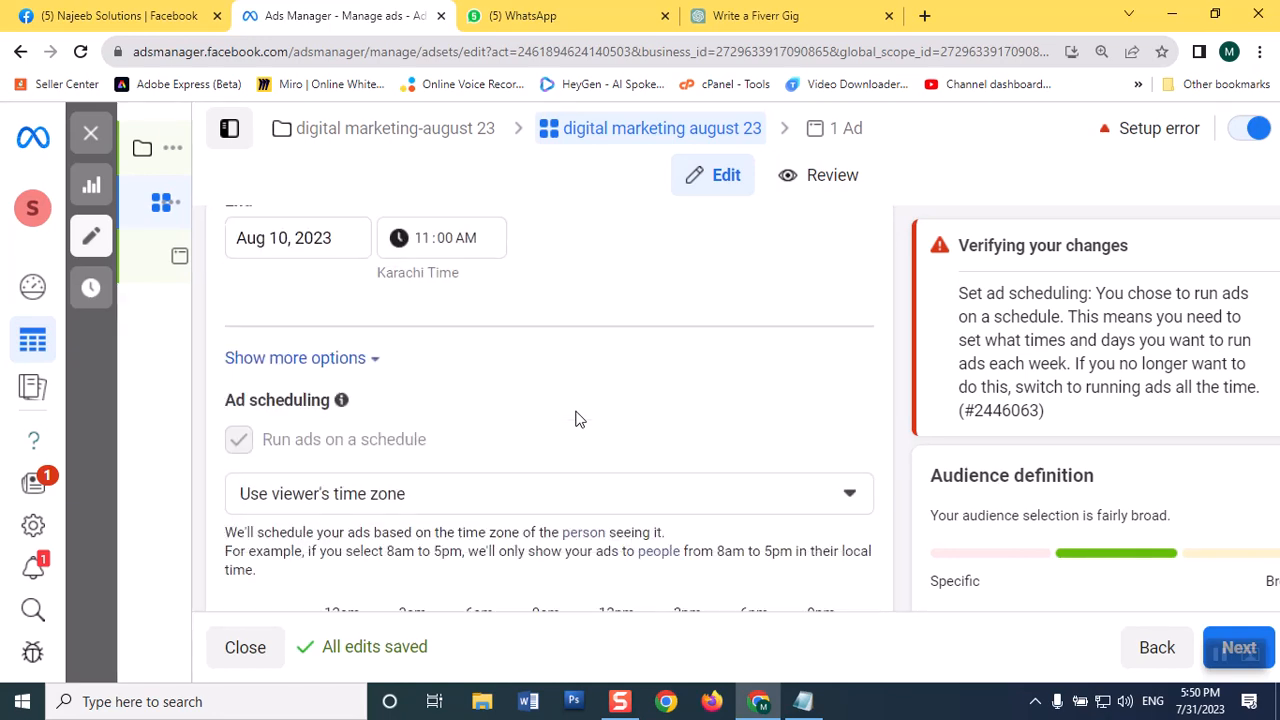
scroll(576, 419, down, 3)
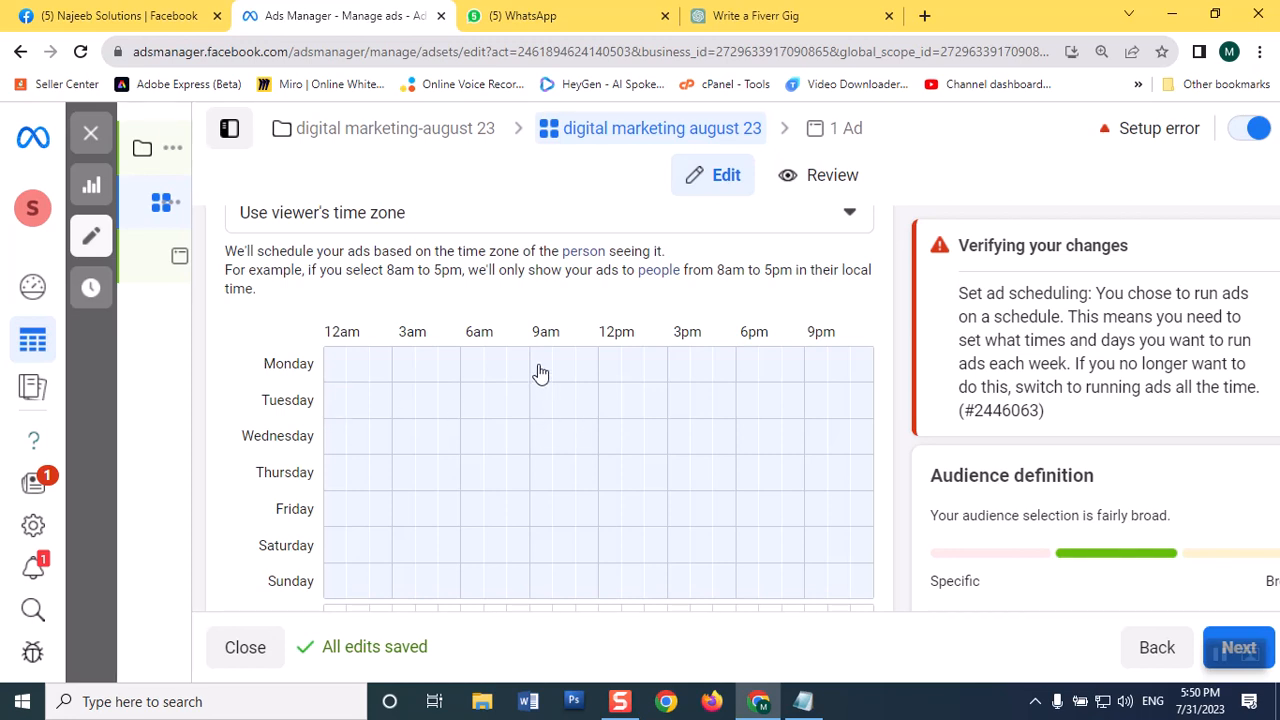
drag(537, 371, 737, 549)
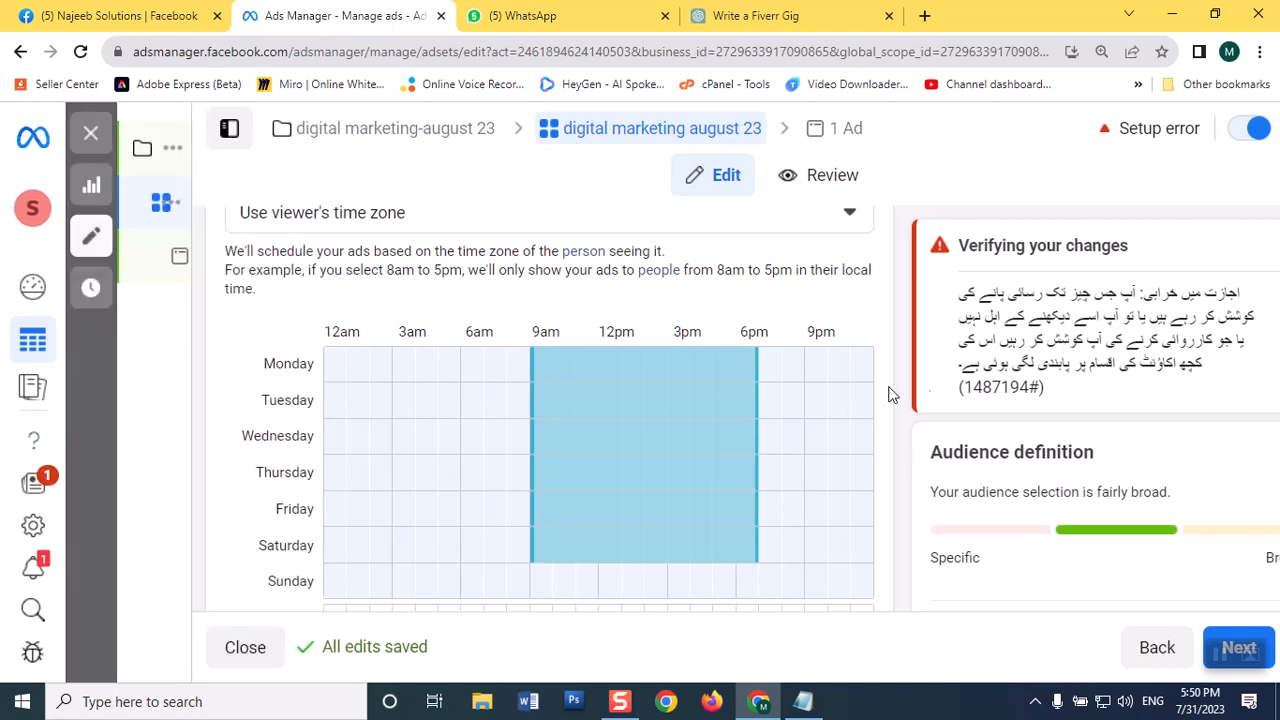
Step: Try removing the 9am, 10am and 5pm hours from Monday in the ad schedule
scroll(864, 420, down, 4)
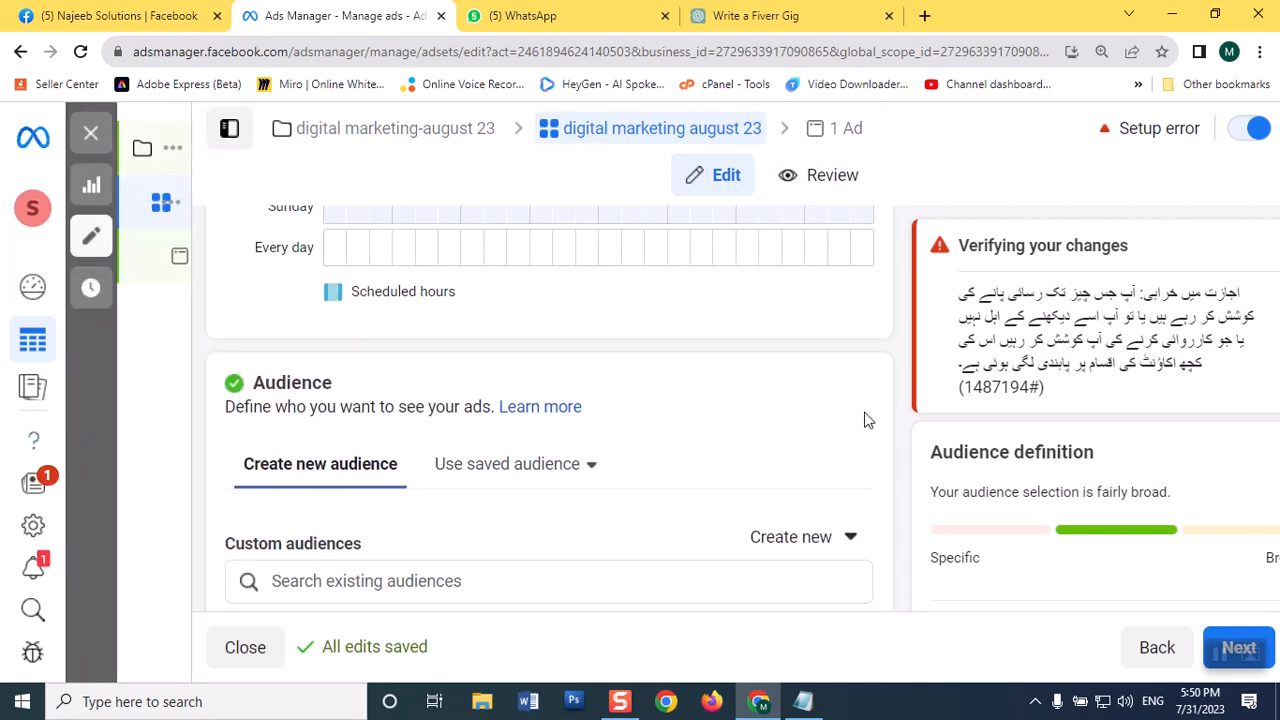
scroll(867, 420, down, 2)
scroll(866, 412, down, 1)
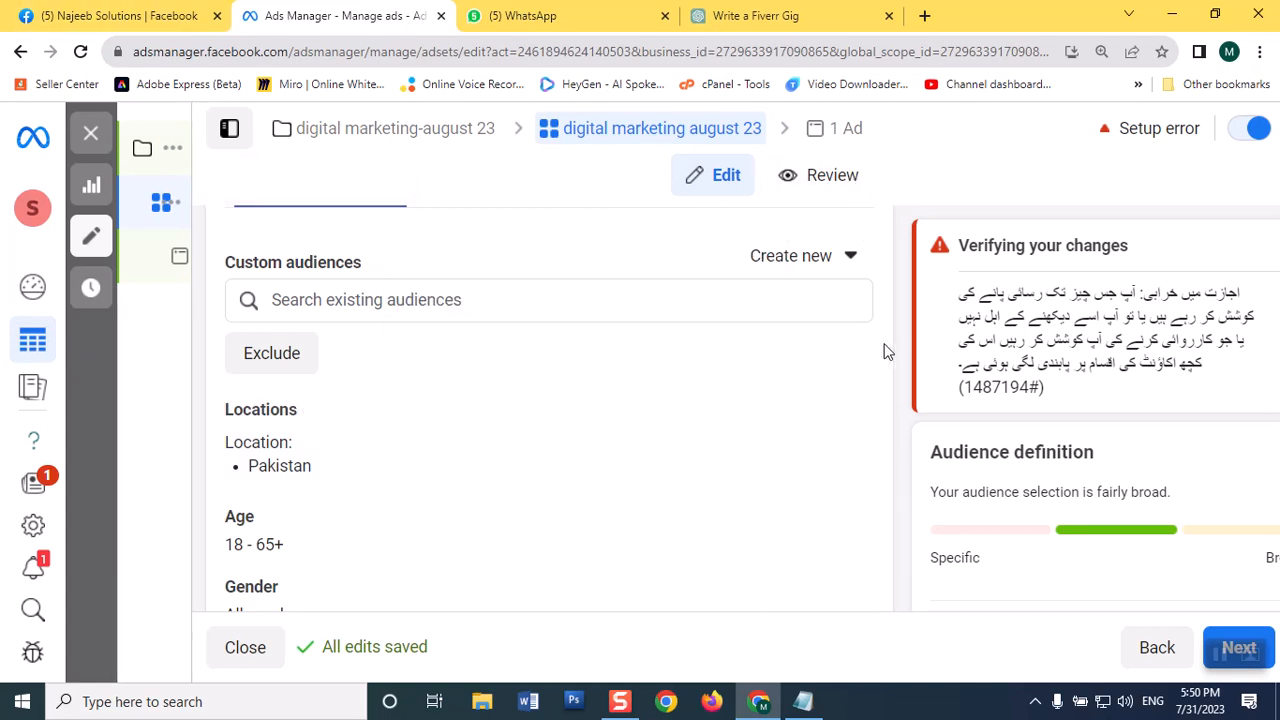
scroll(850, 425, up, 5)
scroll(786, 424, up, 2)
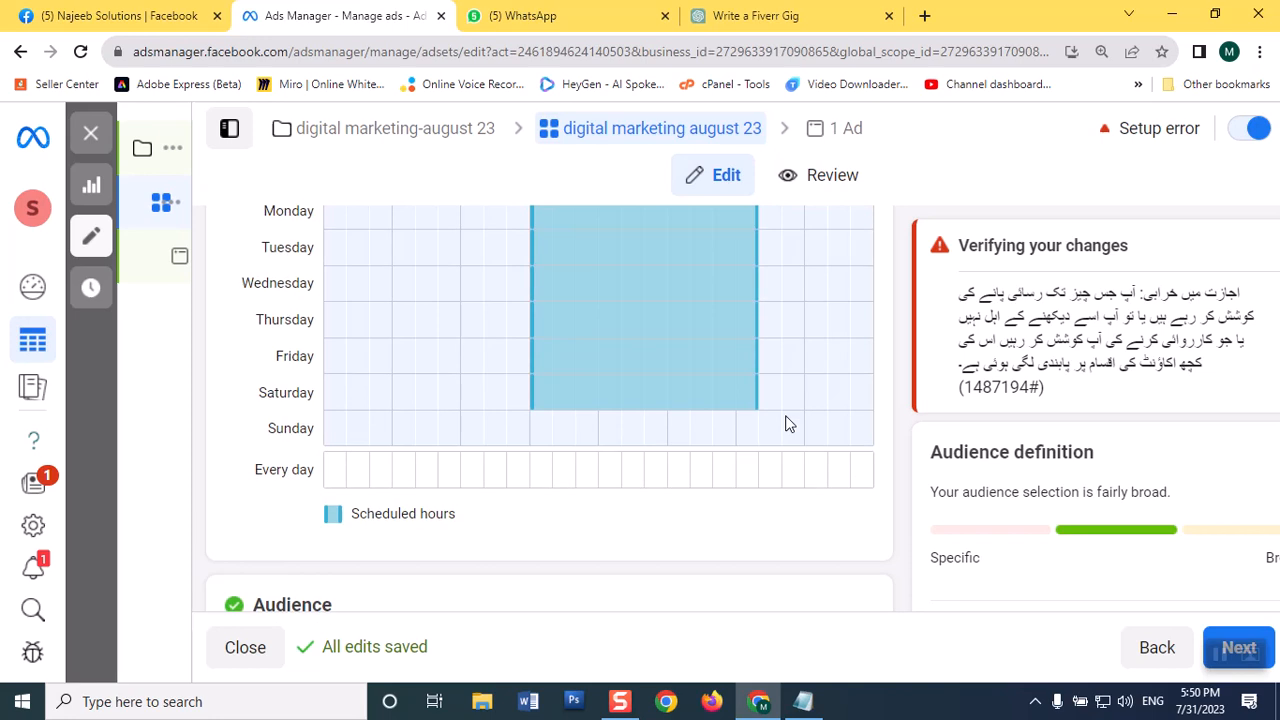
click(544, 380)
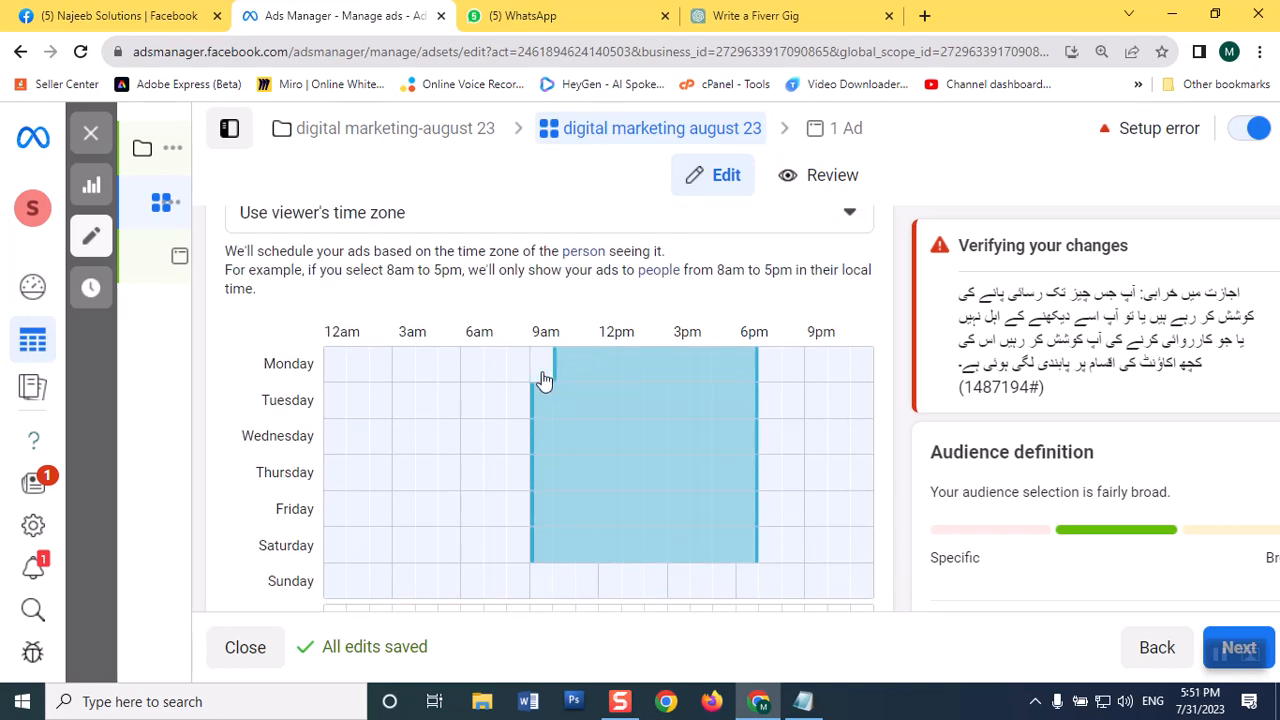
click(544, 380)
click(724, 374)
click(572, 375)
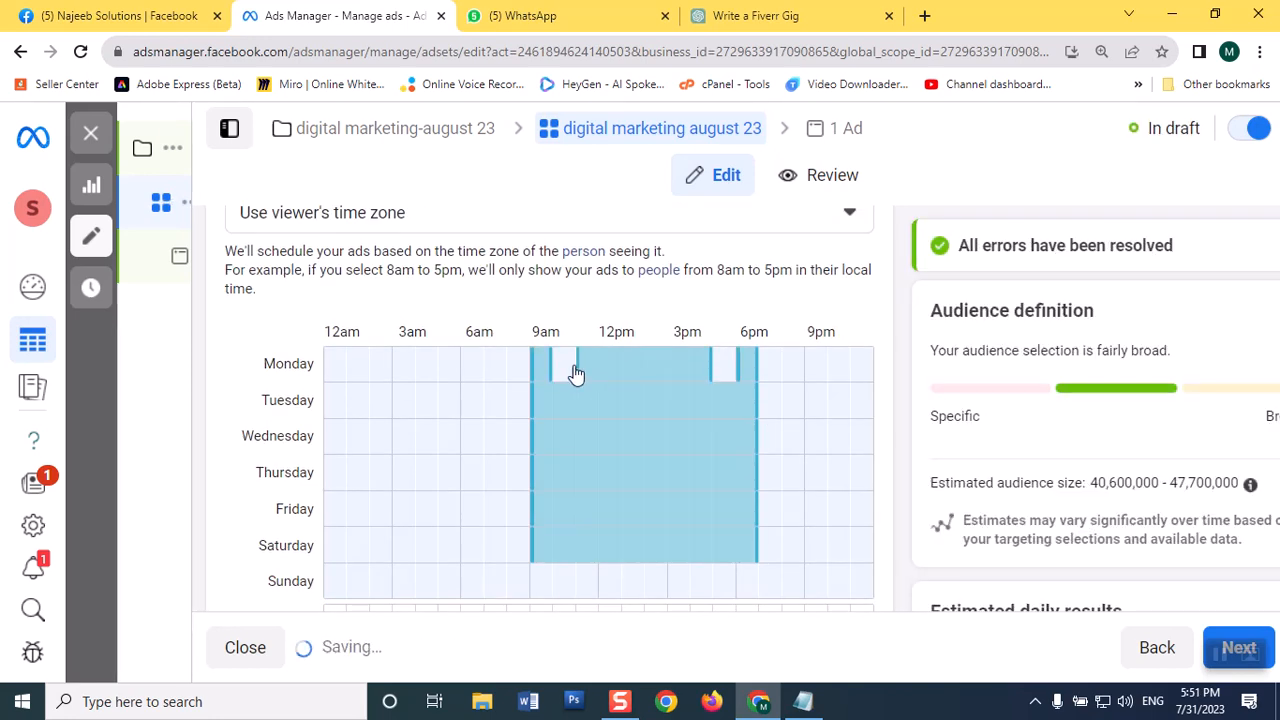
click(537, 377)
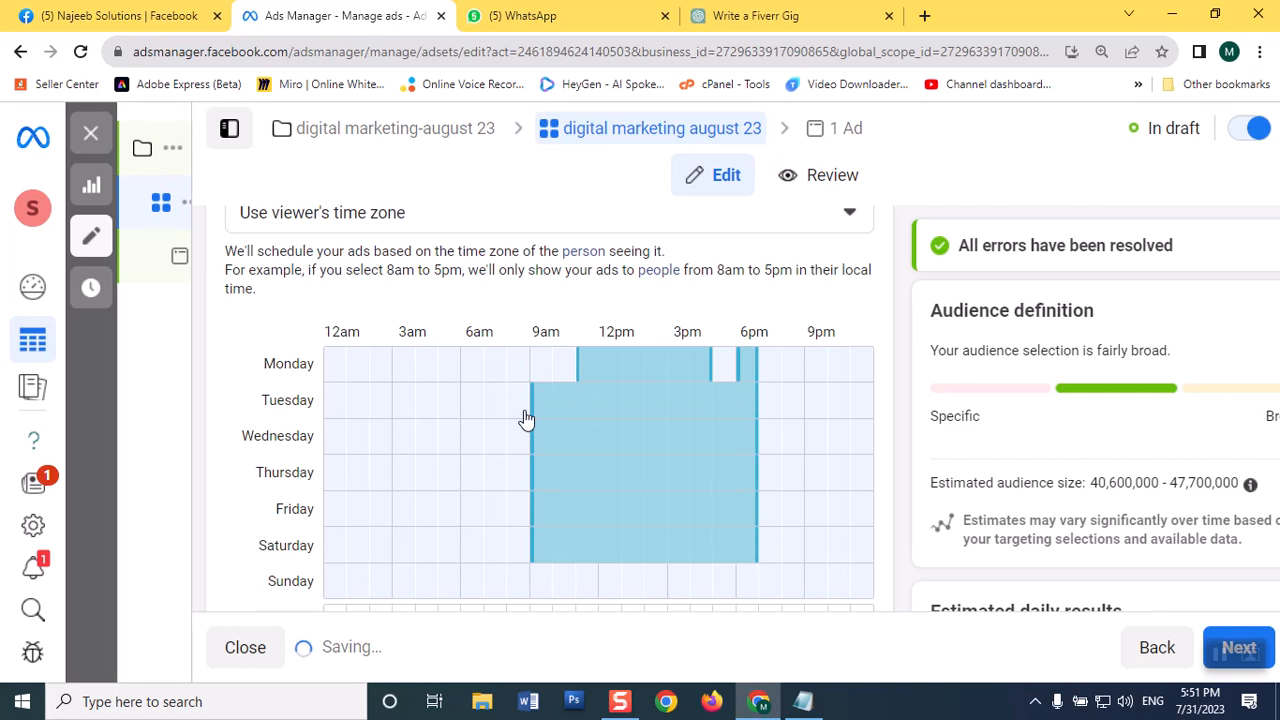
Step: Restore Monday's hours and extend the ad schedule to Sunday so ads run 9am to 7pm every day
click(560, 368)
click(540, 369)
drag(686, 370, 748, 595)
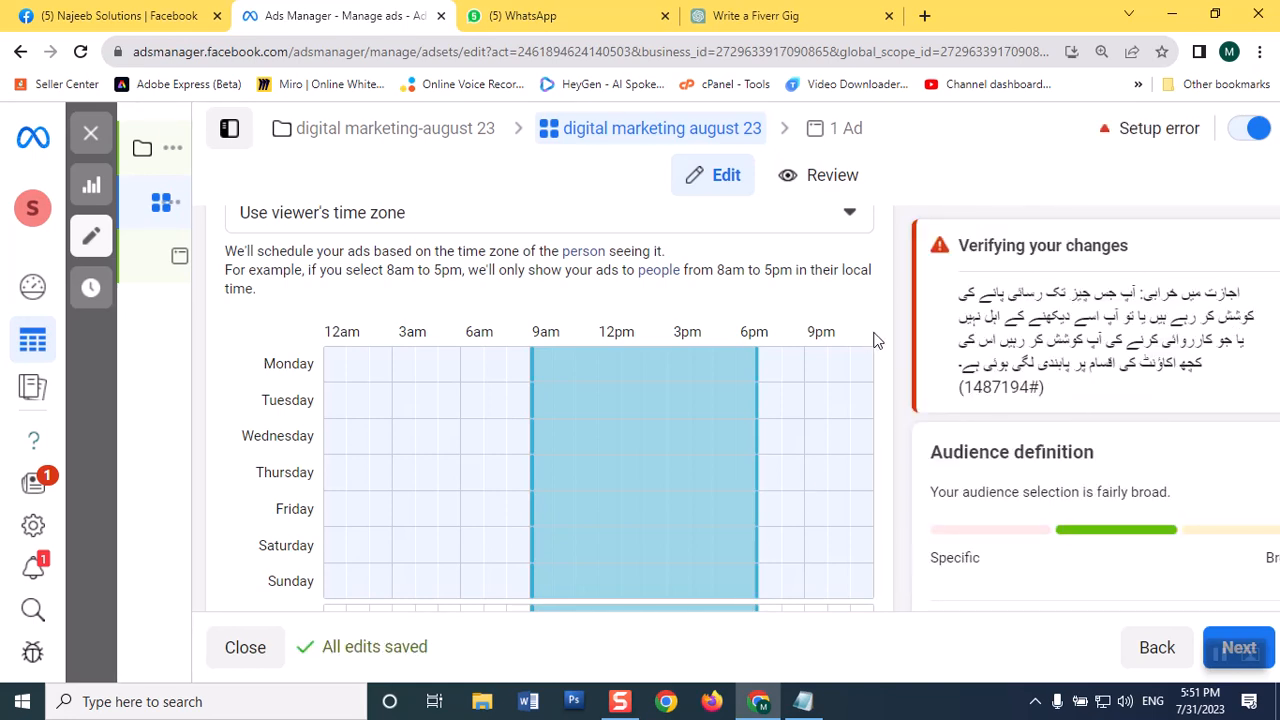
Step: Set the maximum age of the new audience to 30
scroll(828, 371, down, 4)
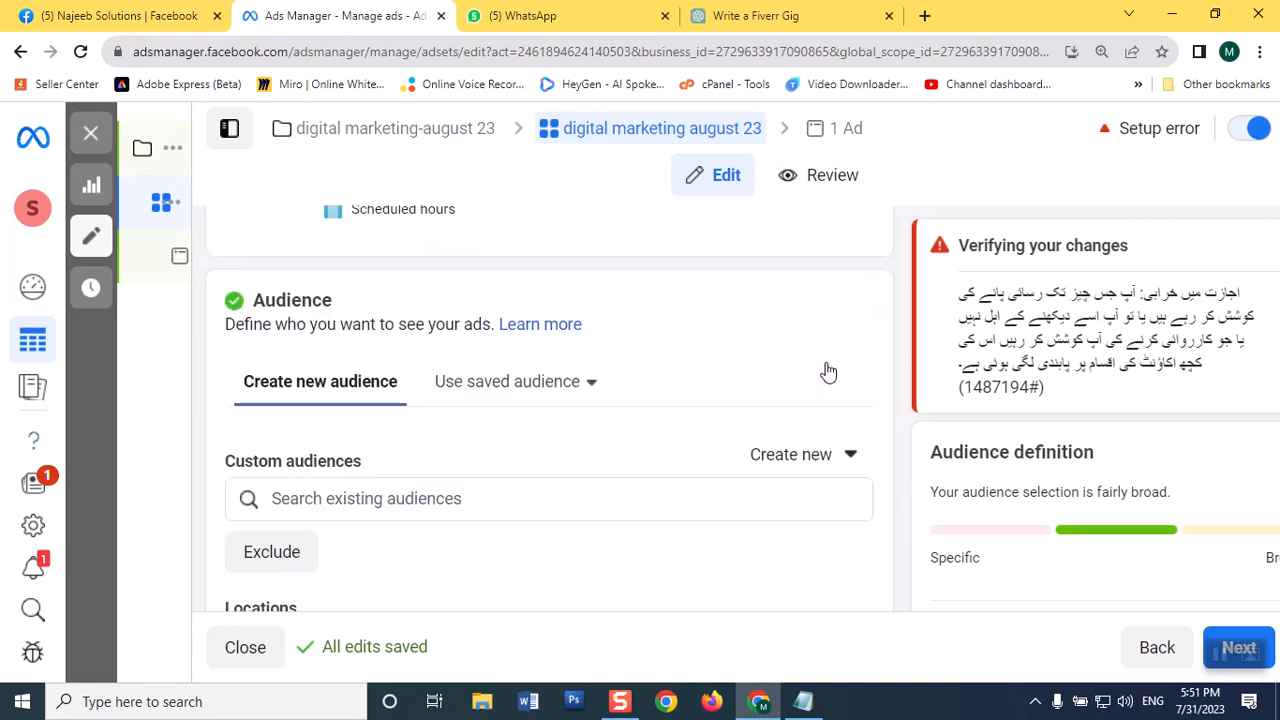
scroll(820, 372, down, 2)
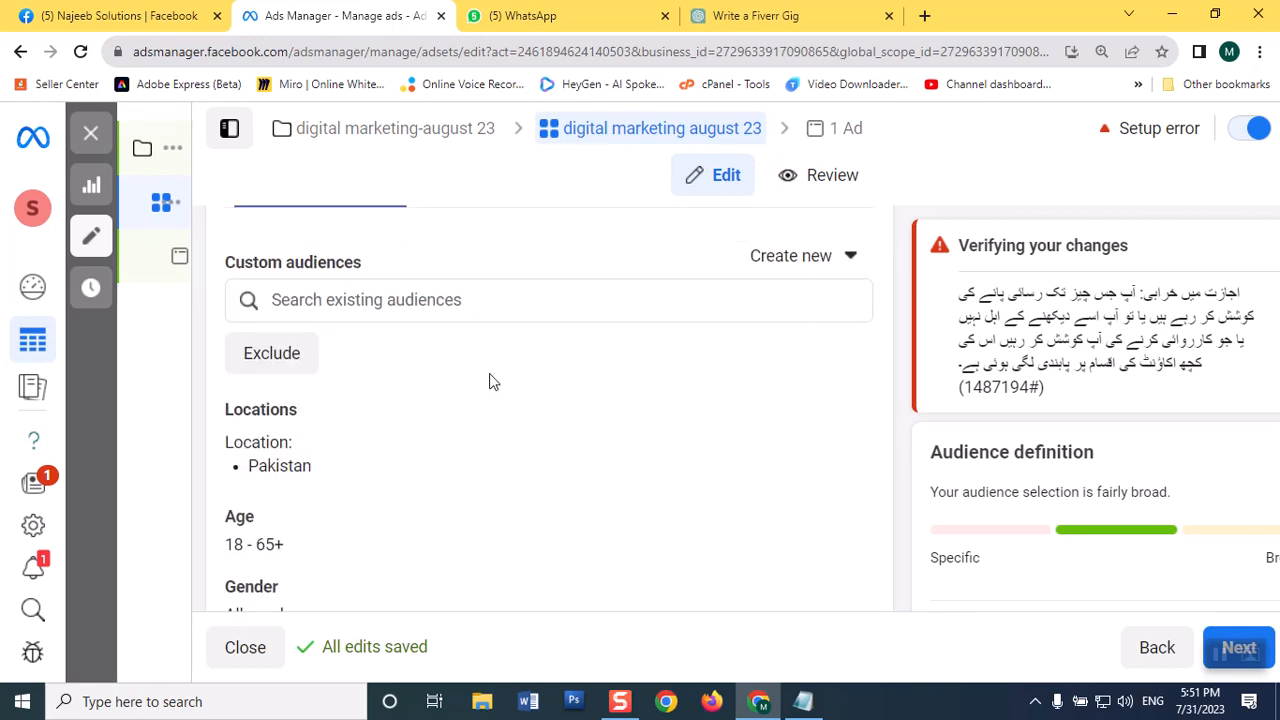
scroll(495, 380, up, 1)
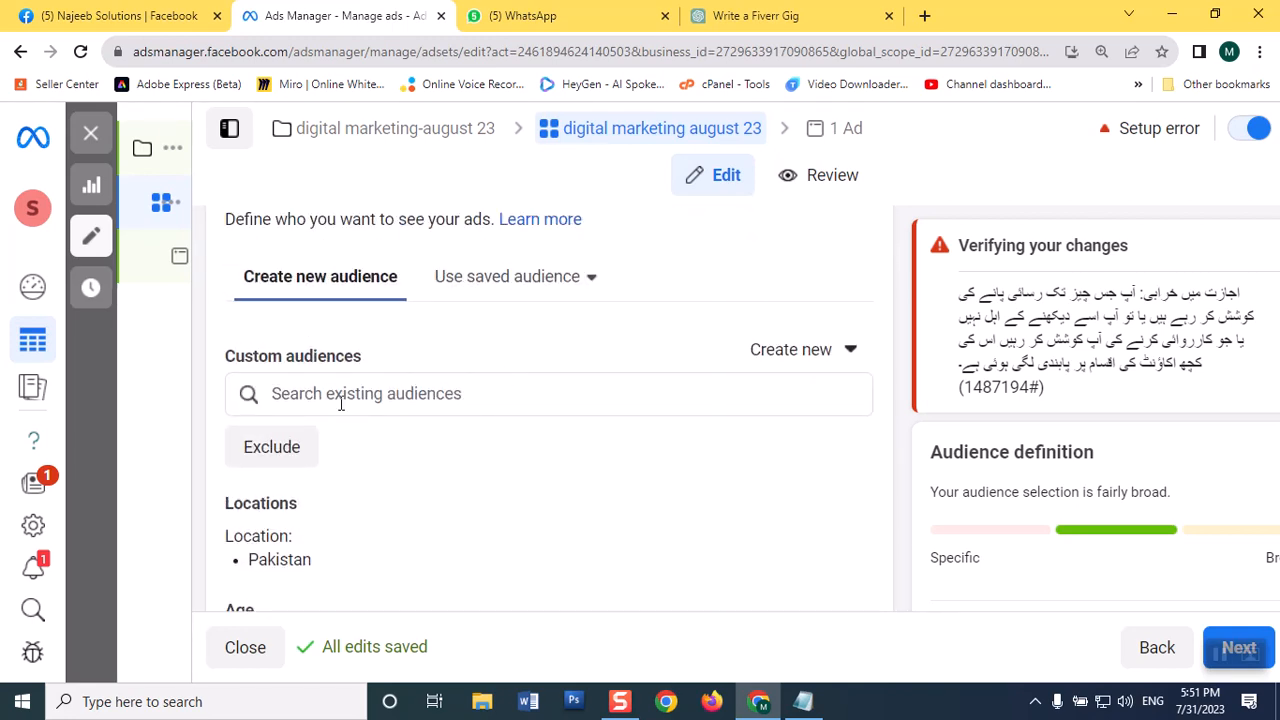
scroll(340, 457, down, 2)
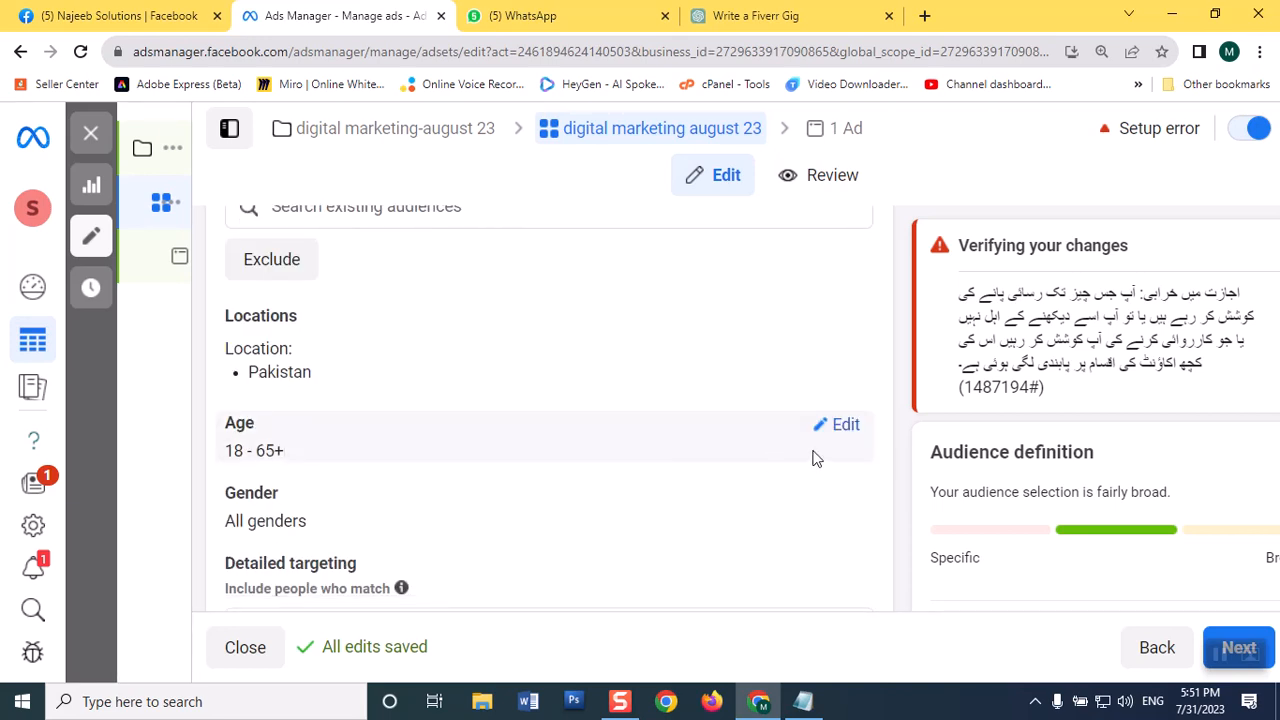
click(845, 427)
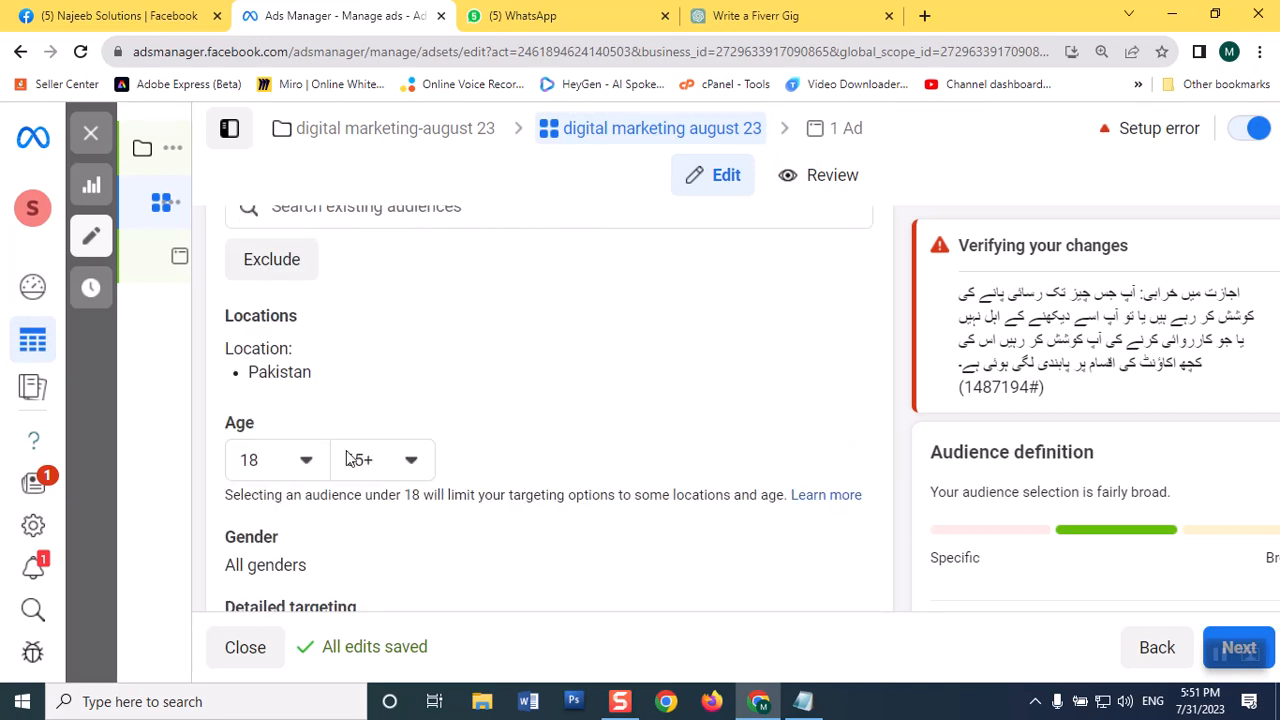
click(414, 463)
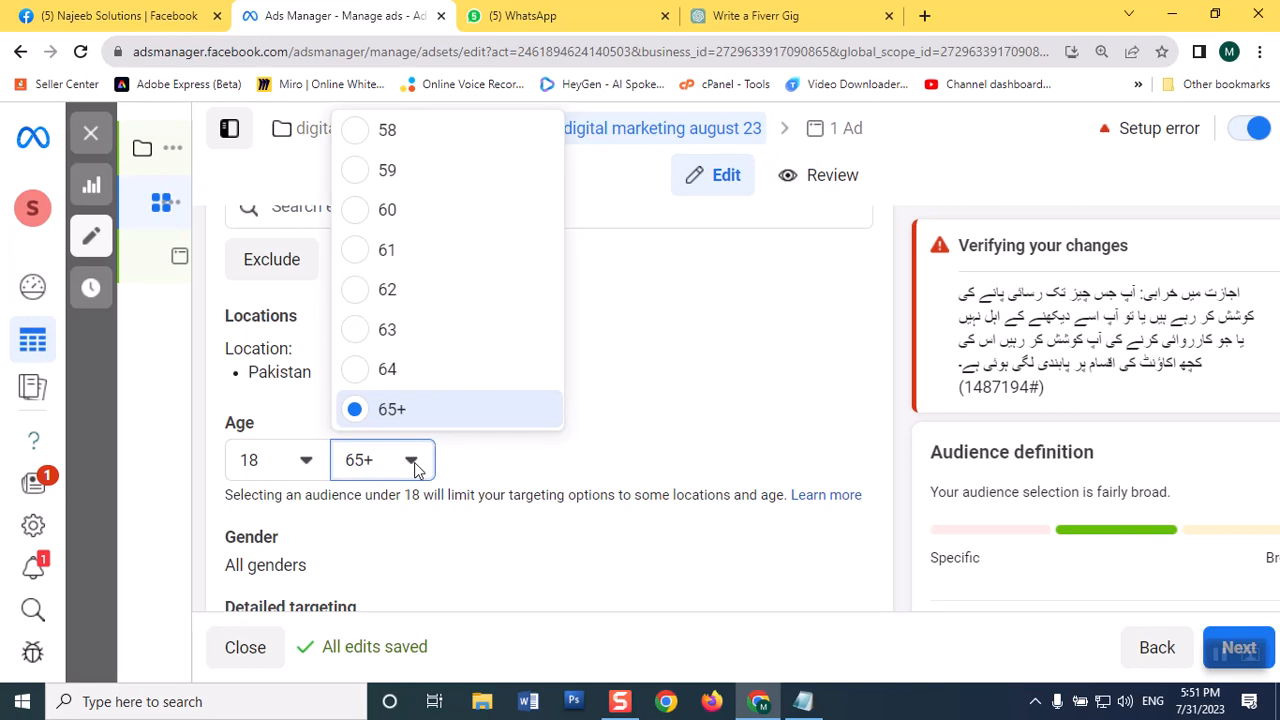
scroll(445, 340, up, 5)
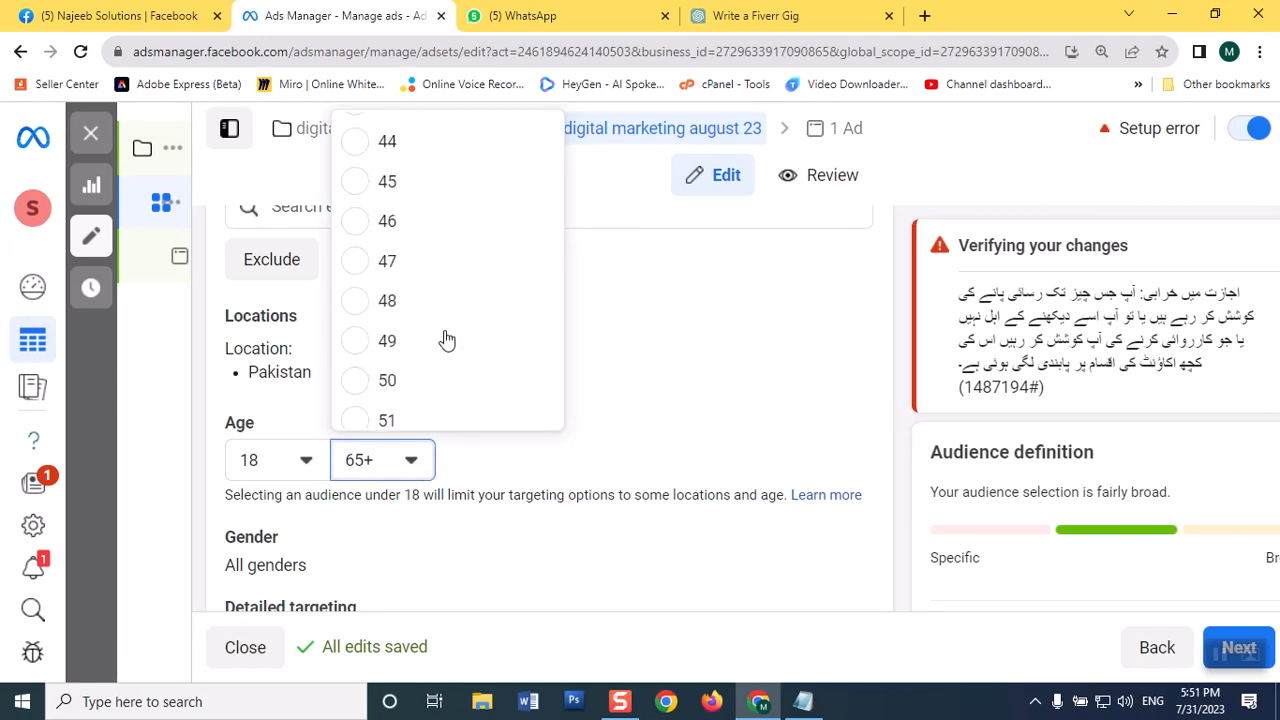
scroll(447, 341, up, 6)
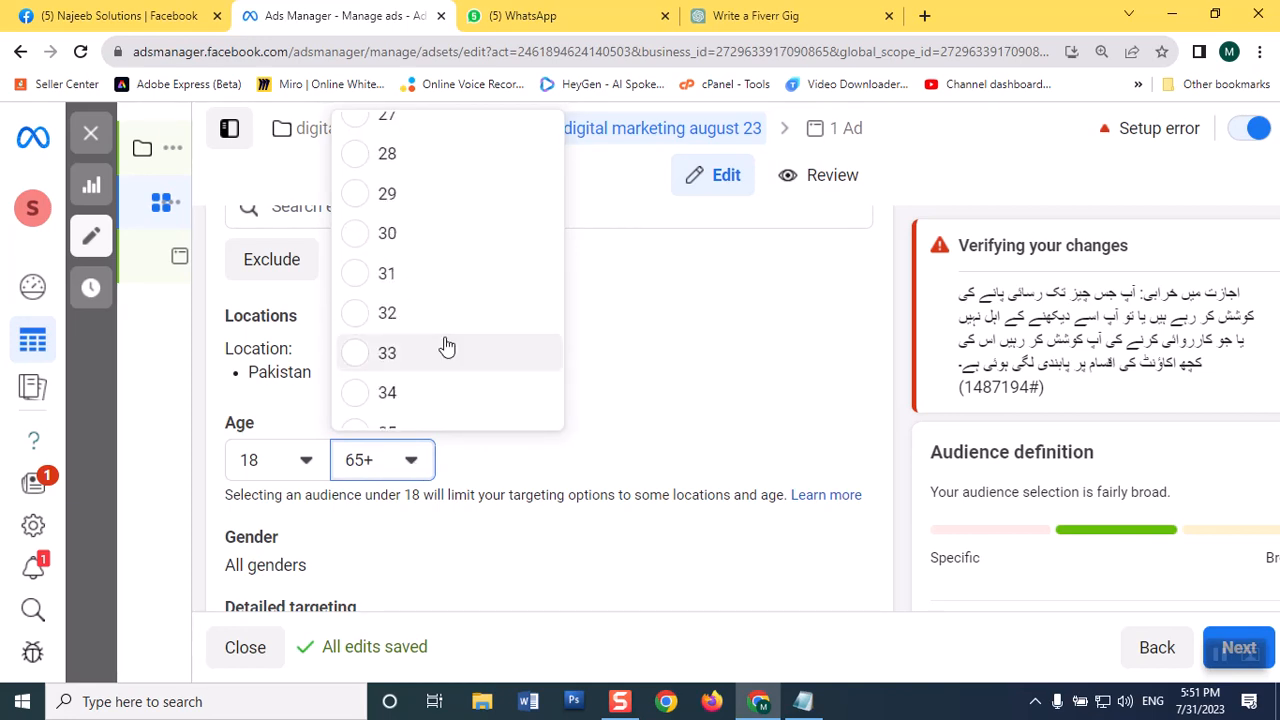
click(356, 238)
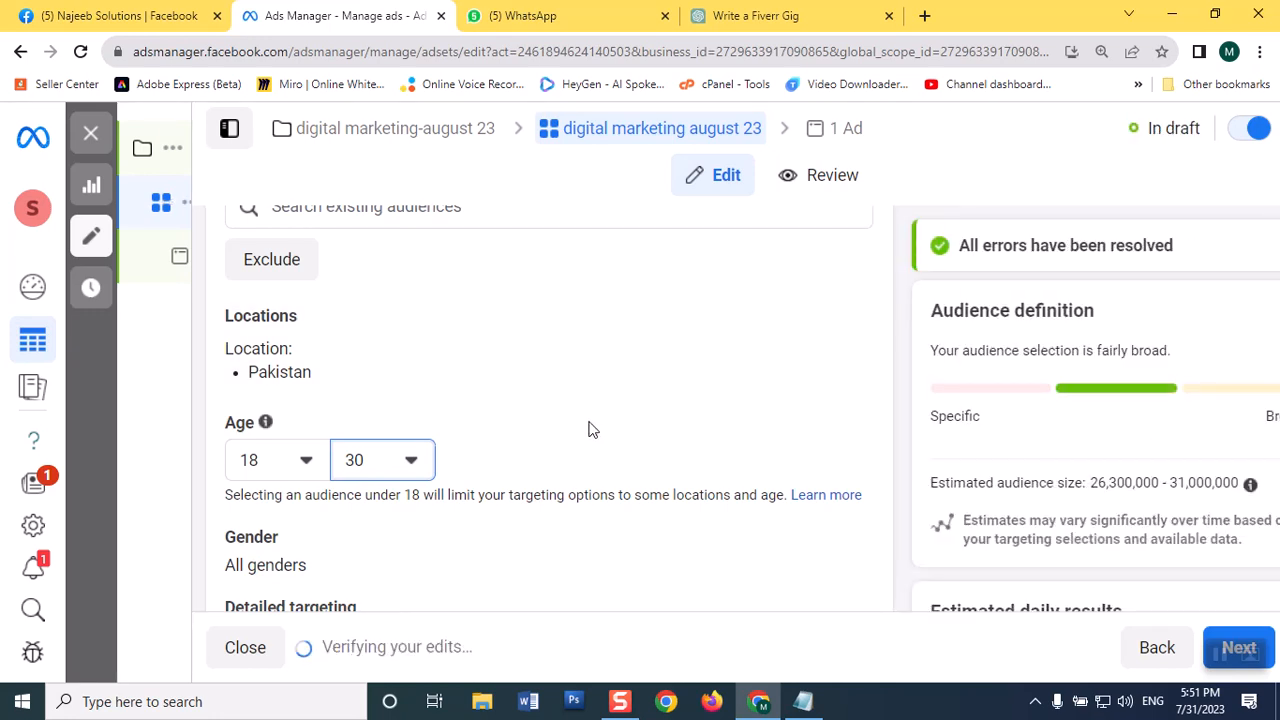
Step: Browse the detailed targeting's Education demographics and examine the Fields of study search
scroll(588, 430, down, 3)
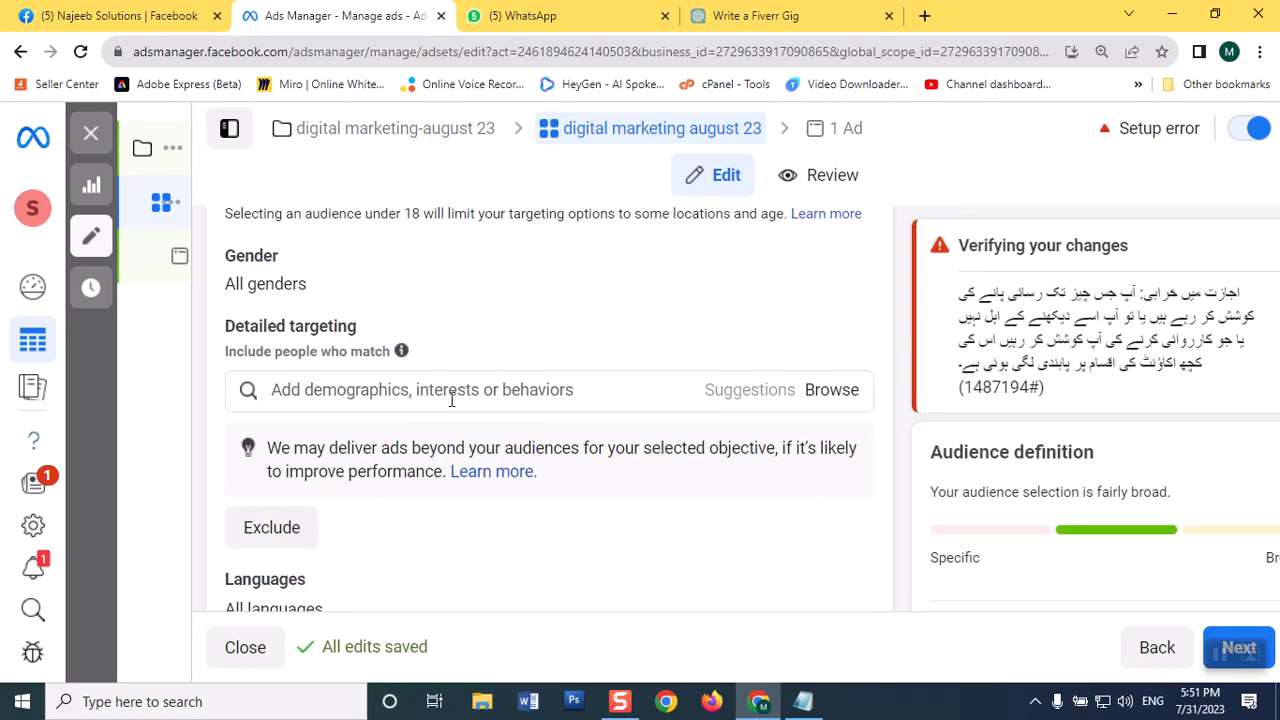
scroll(449, 405, down, 2)
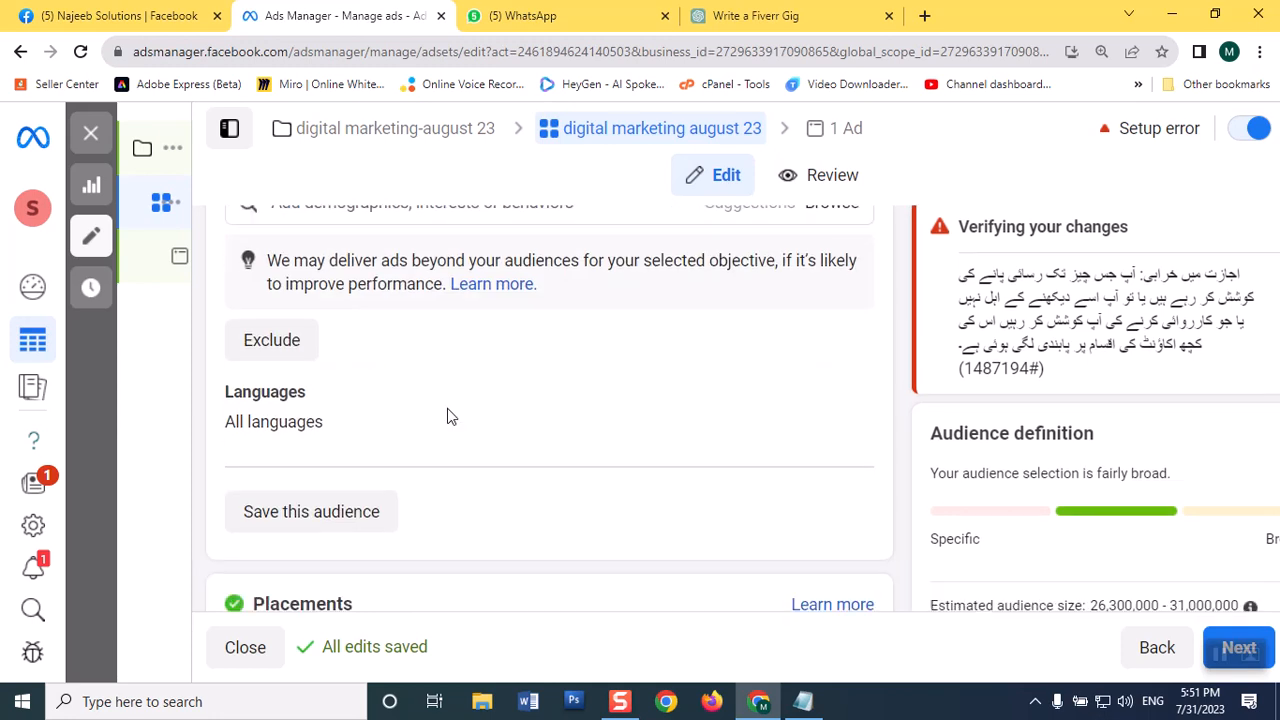
scroll(447, 416, up, 2)
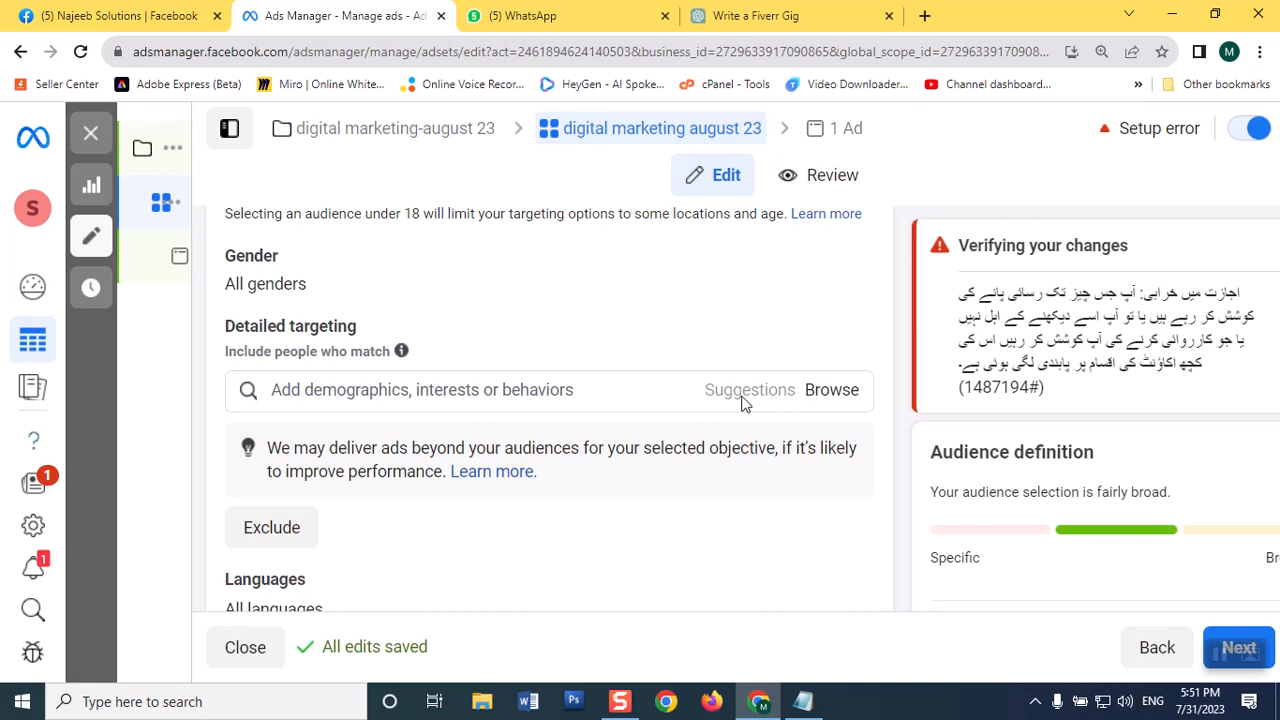
click(517, 385)
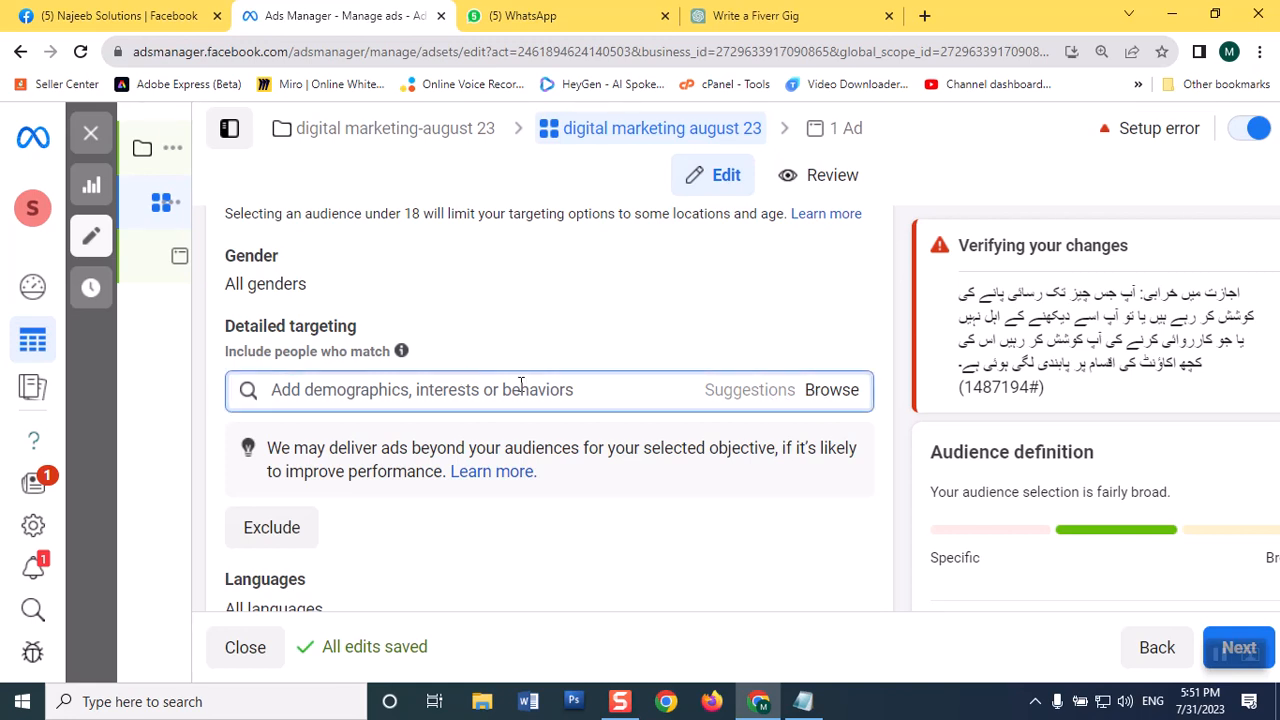
click(838, 398)
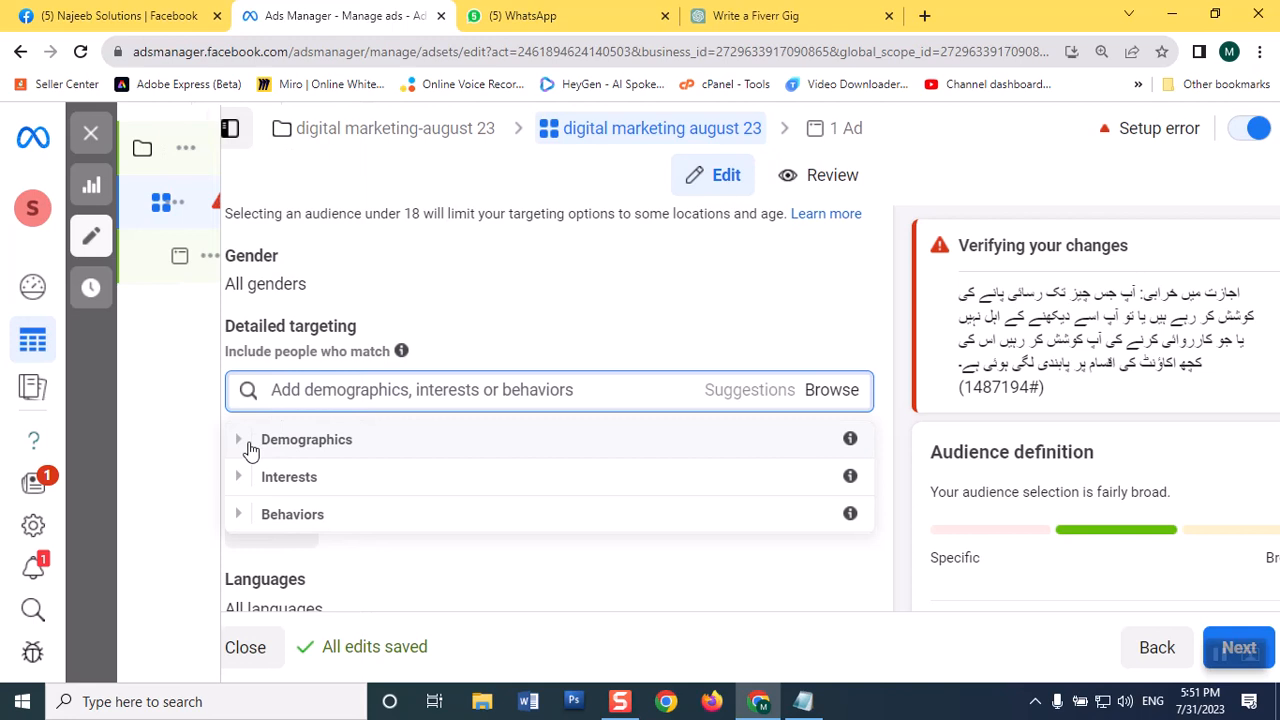
click(240, 448)
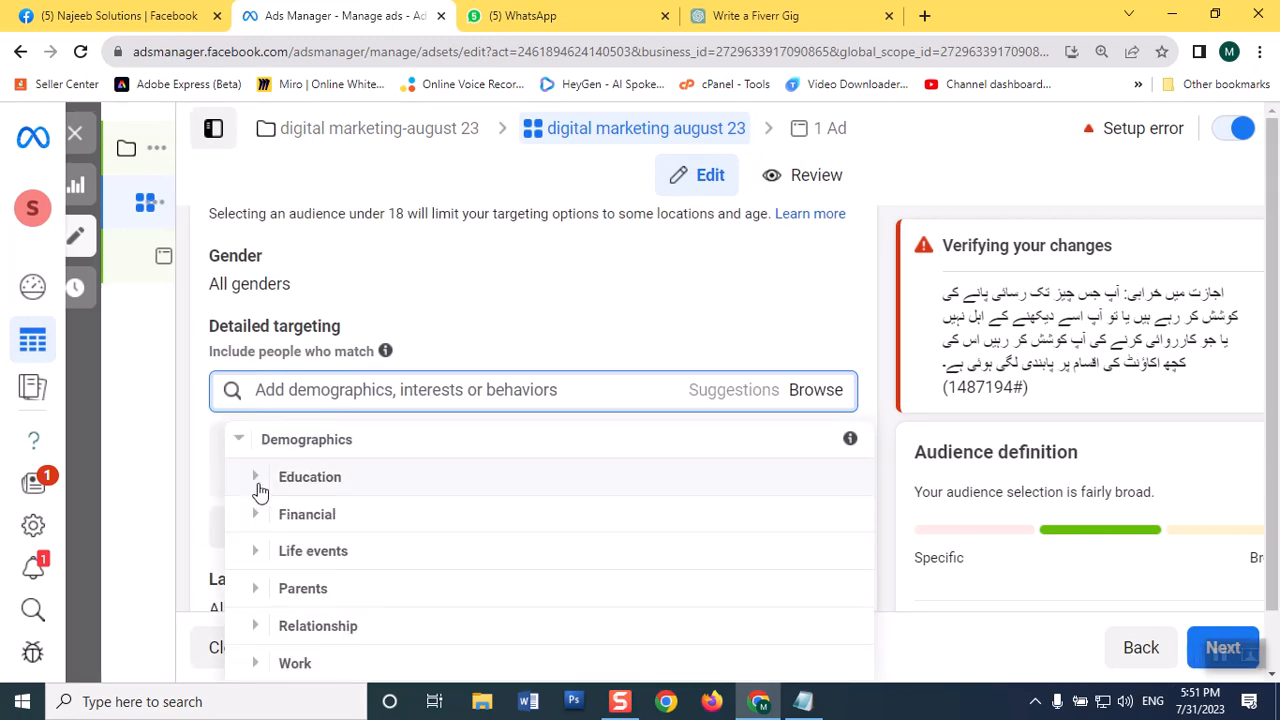
click(260, 479)
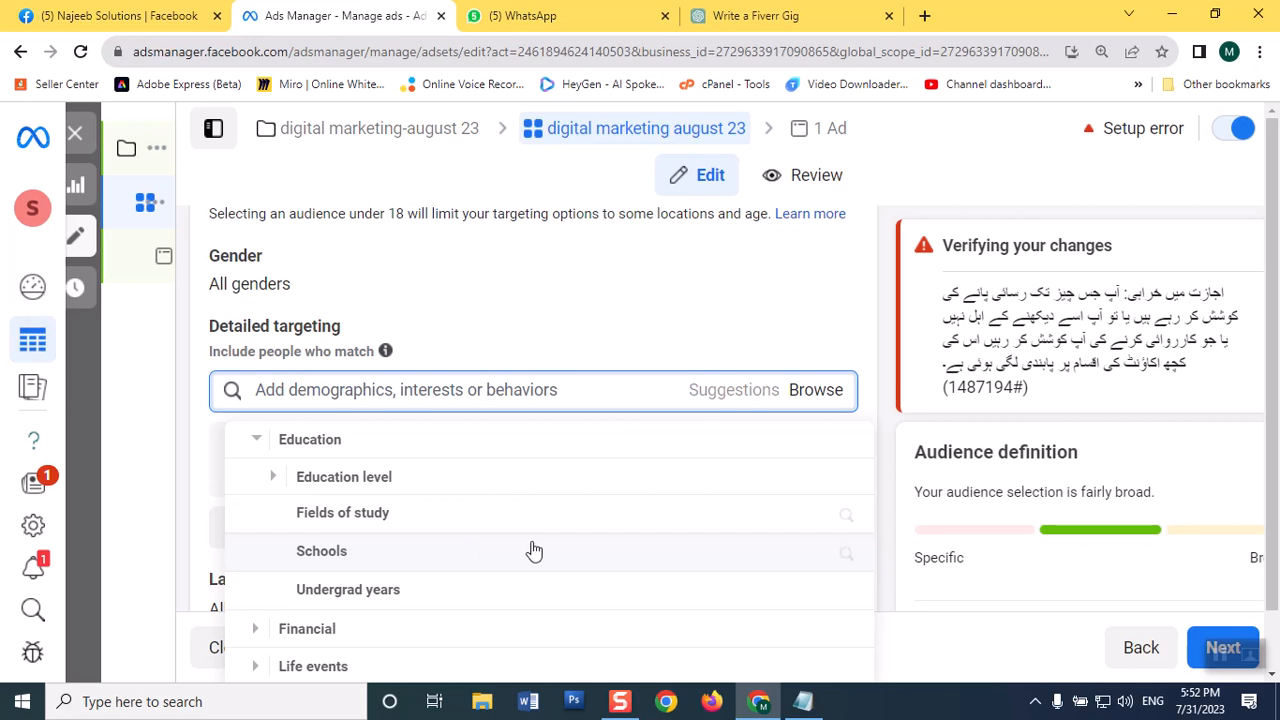
scroll(529, 549, down, 1)
scroll(529, 549, up, 1)
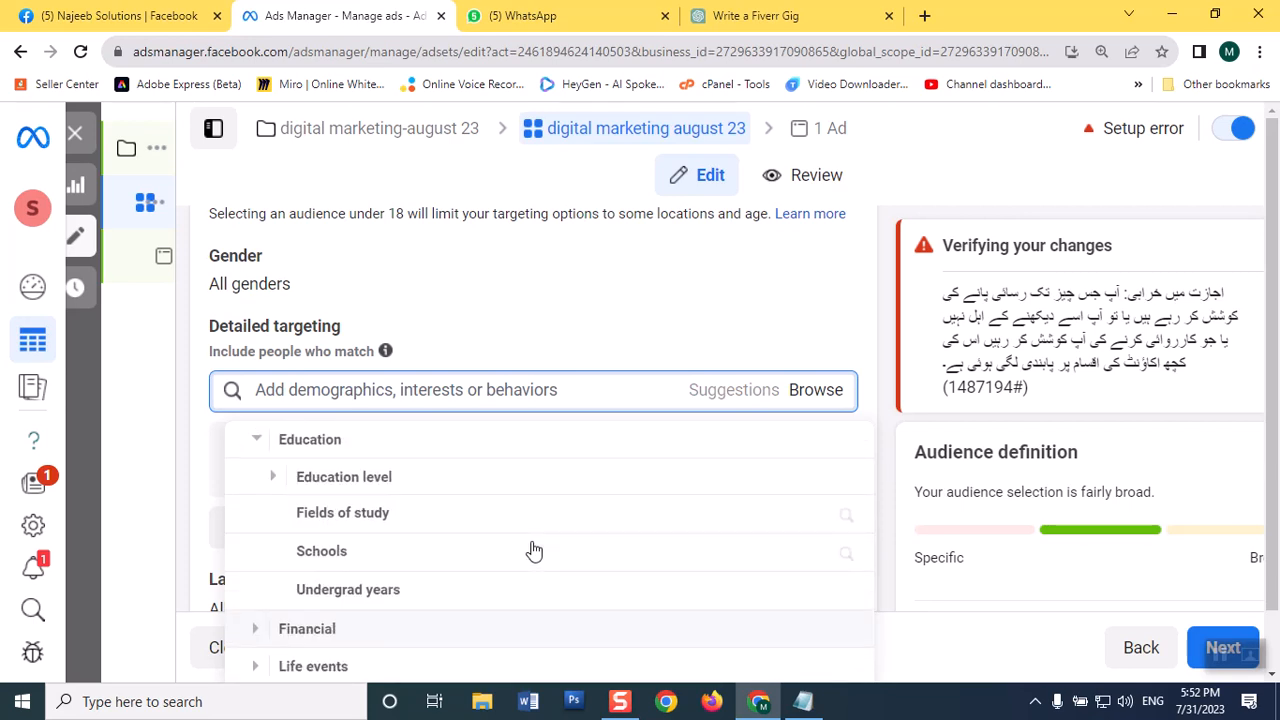
click(312, 518)
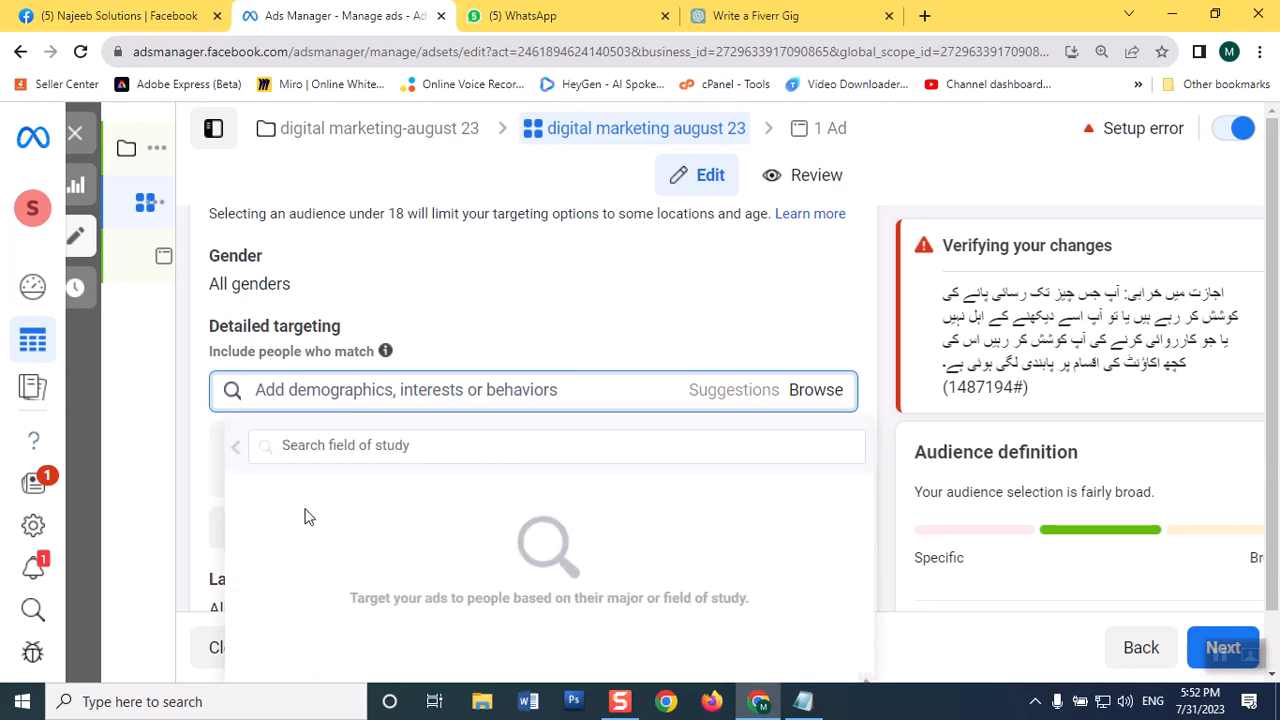
click(806, 404)
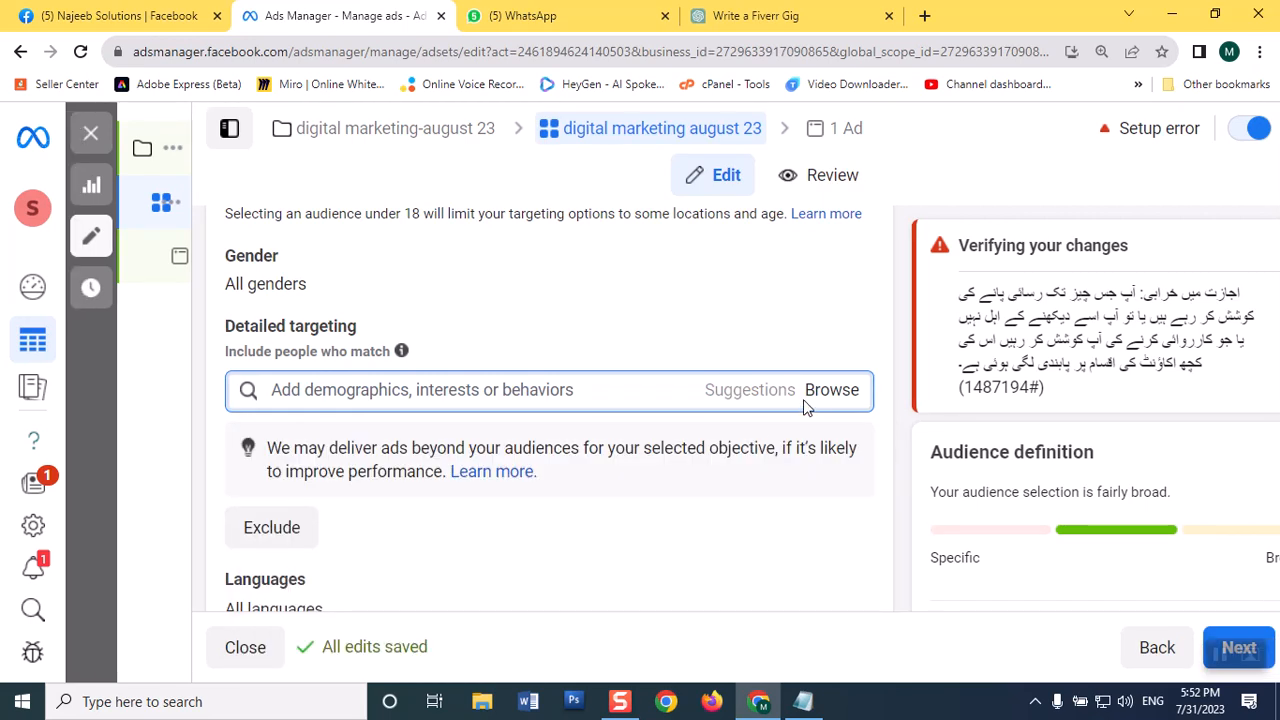
Step: Examine the Schools search within the Education demographics of detailed targeting, and close it
click(826, 400)
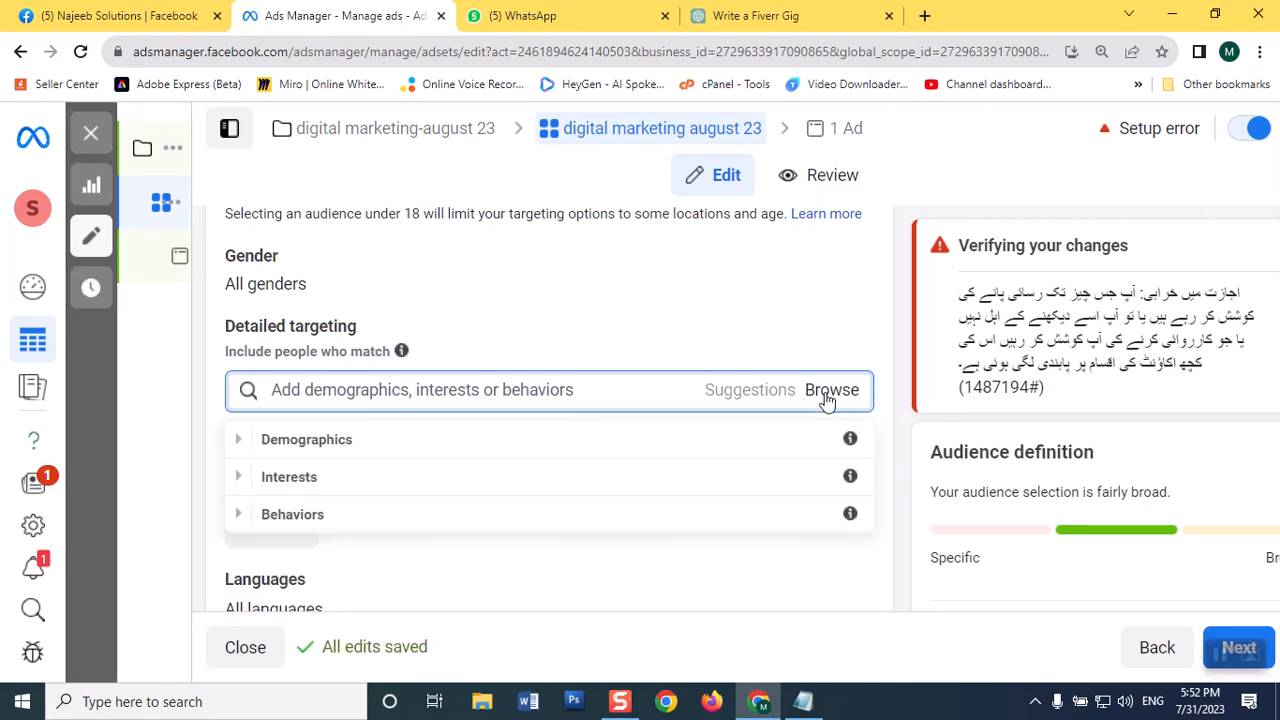
click(238, 445)
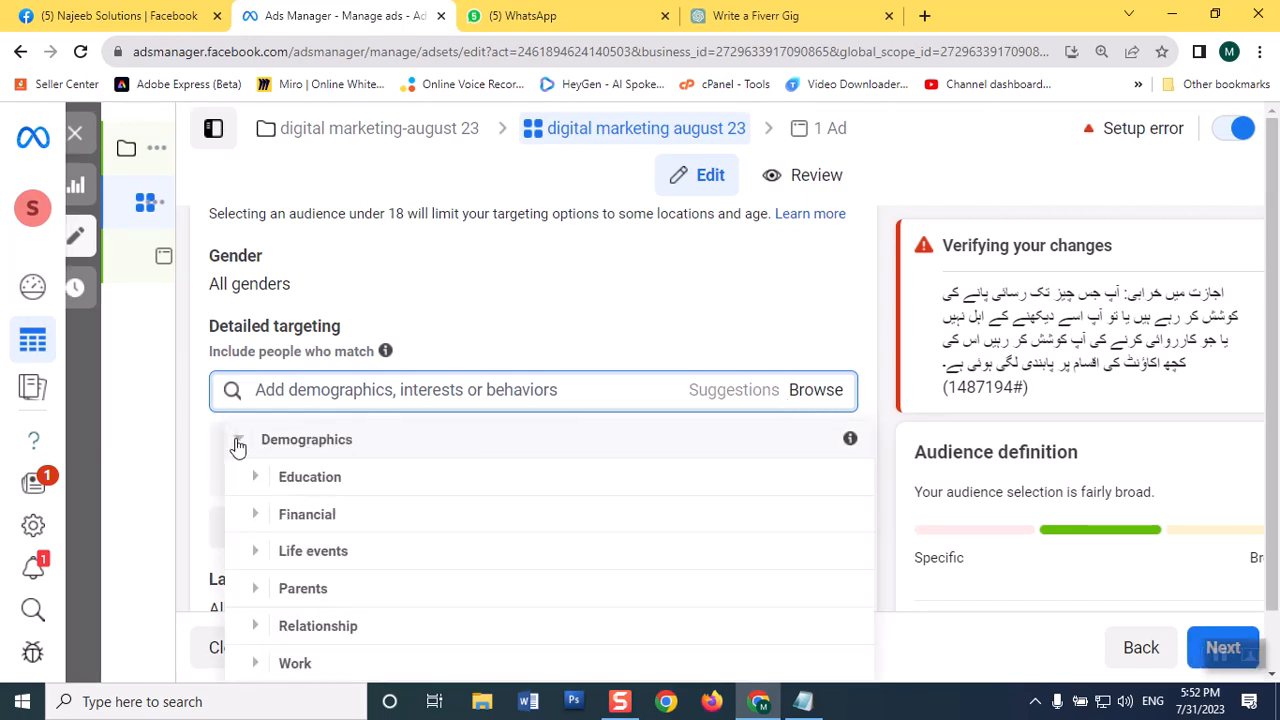
click(262, 480)
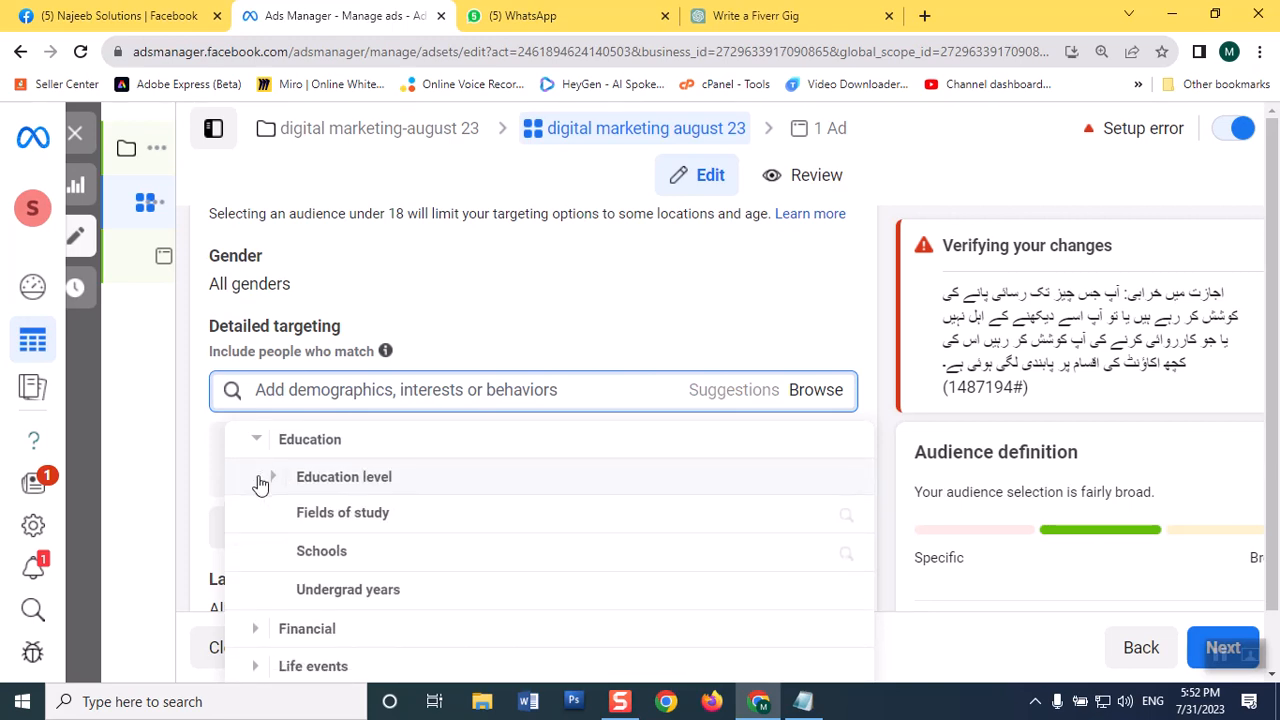
click(335, 557)
scroll(830, 549, down, 1)
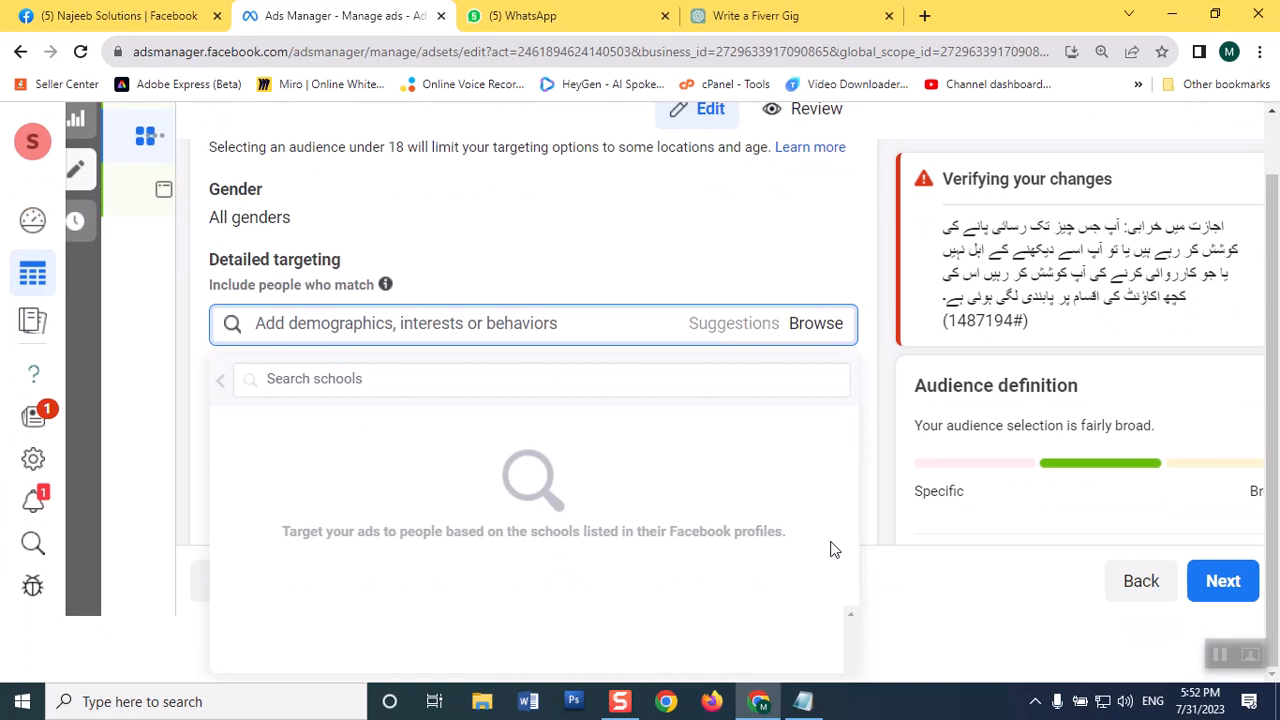
click(533, 266)
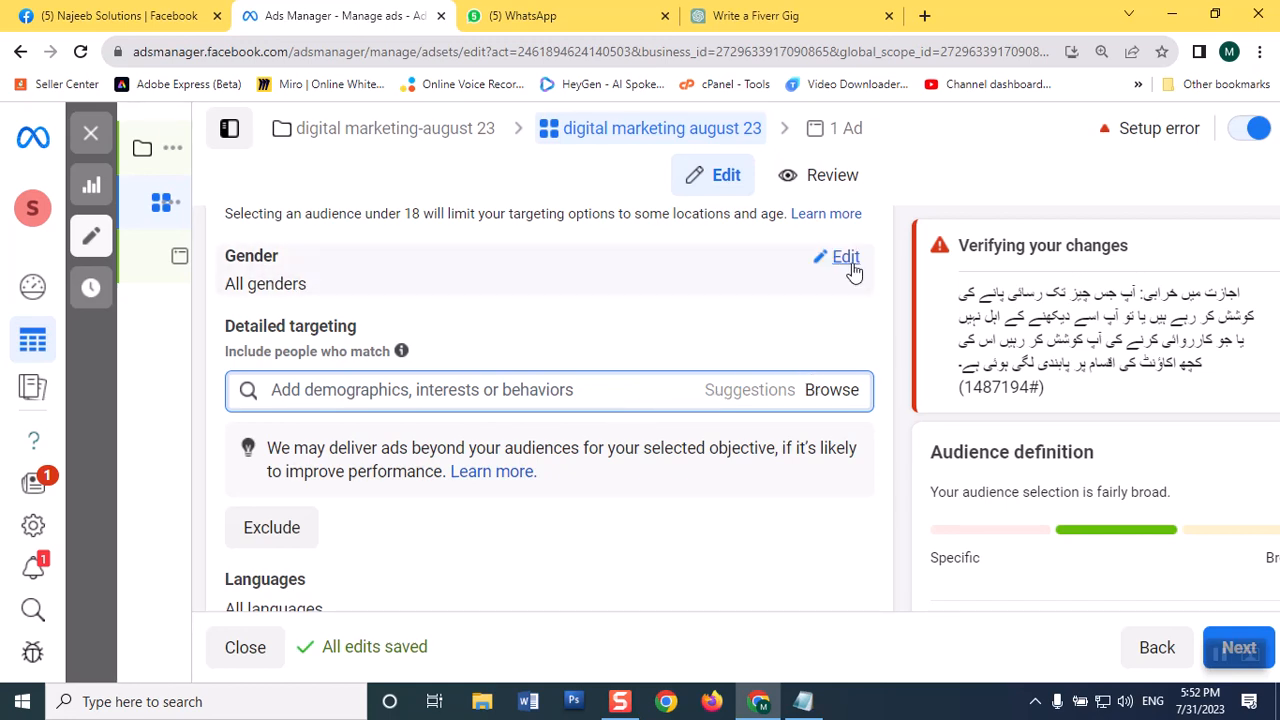
Step: Open the gender options and add the Business, Construction, Economics and Engineering interests from Business and industry to detailed targeting
click(846, 258)
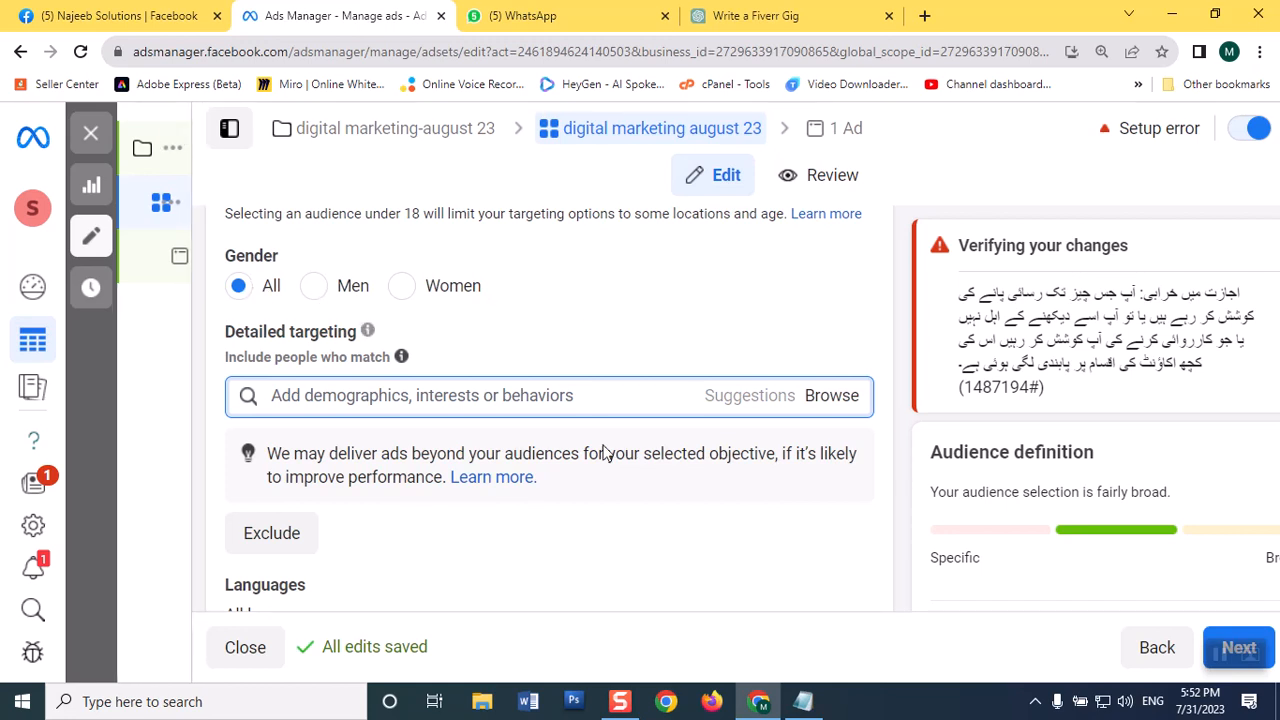
click(811, 397)
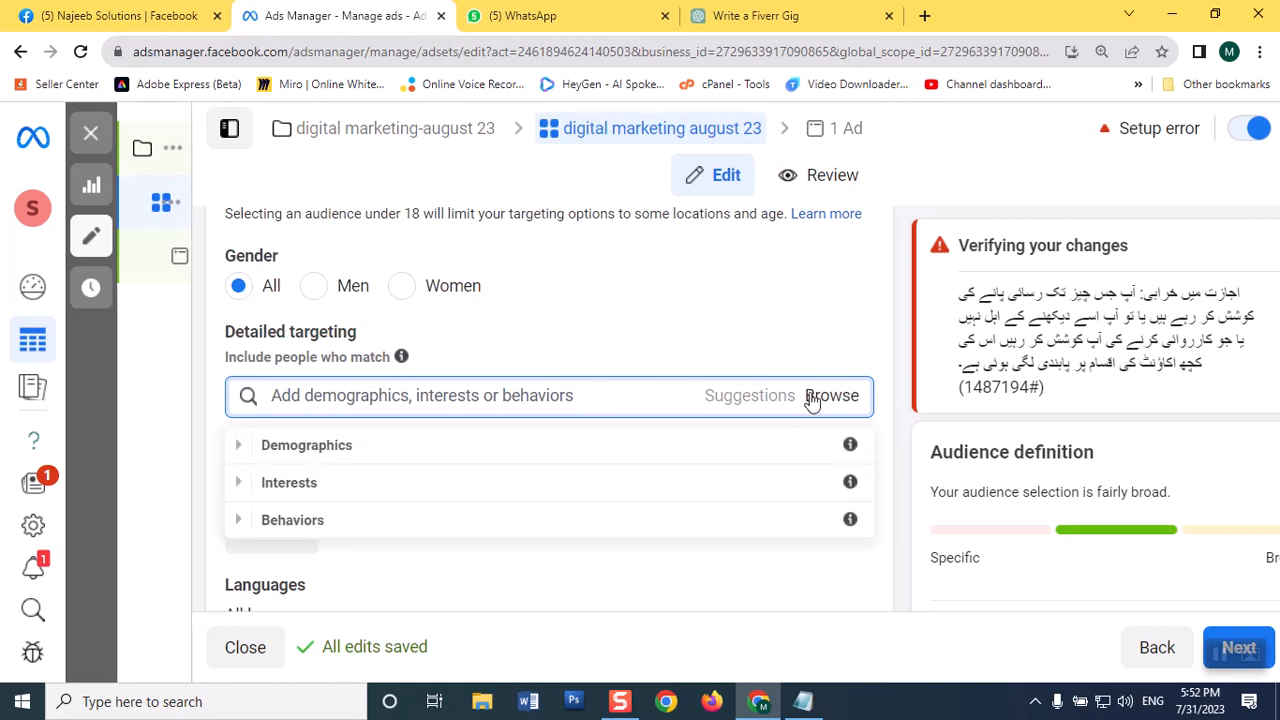
click(252, 484)
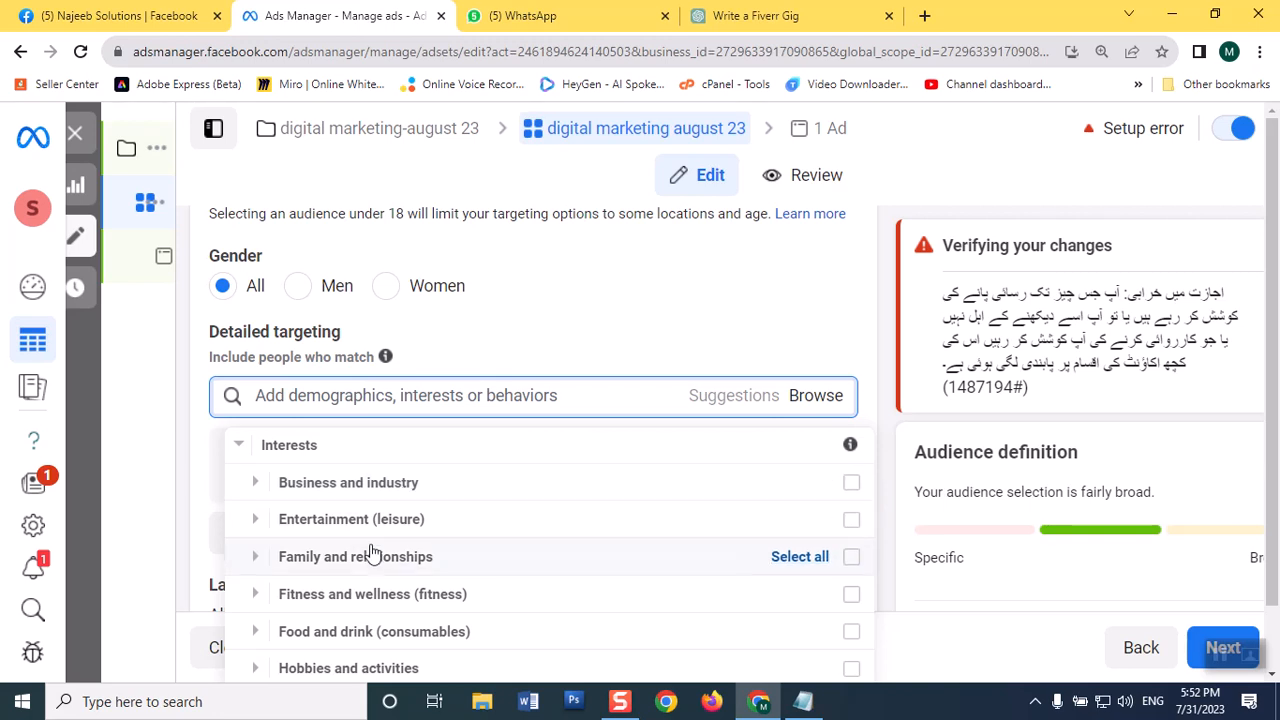
click(259, 490)
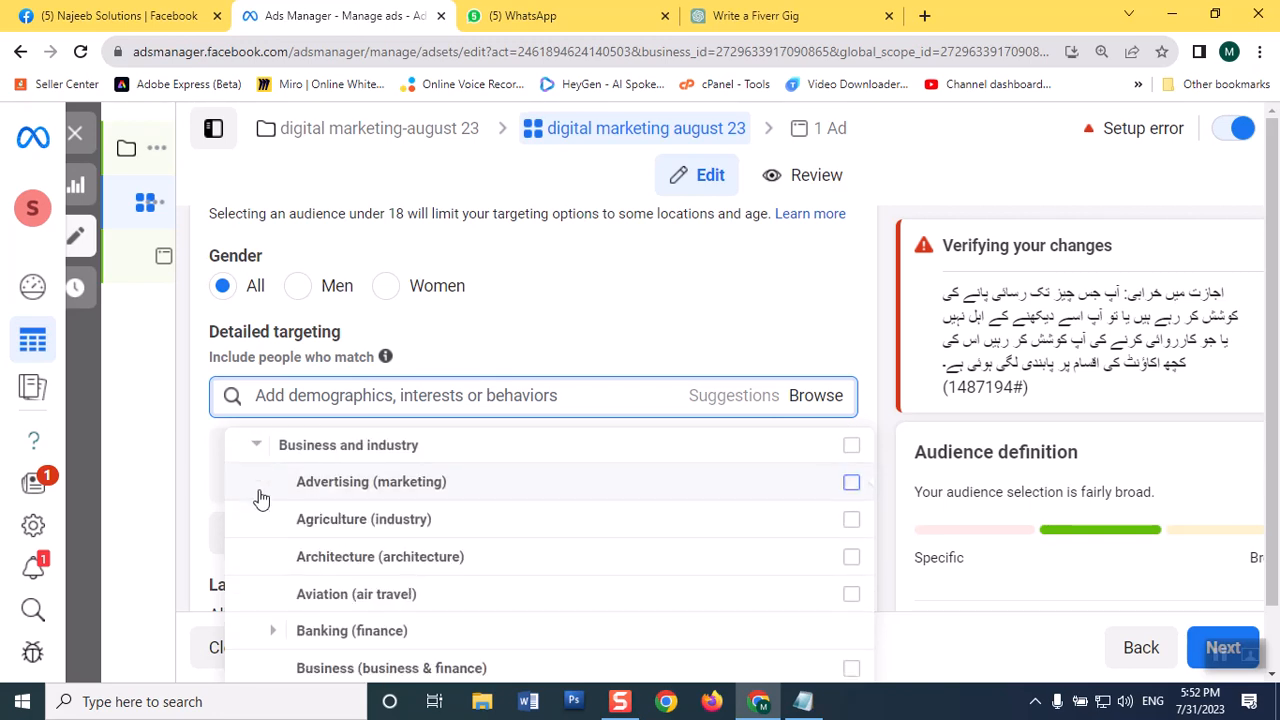
scroll(466, 583, down, 2)
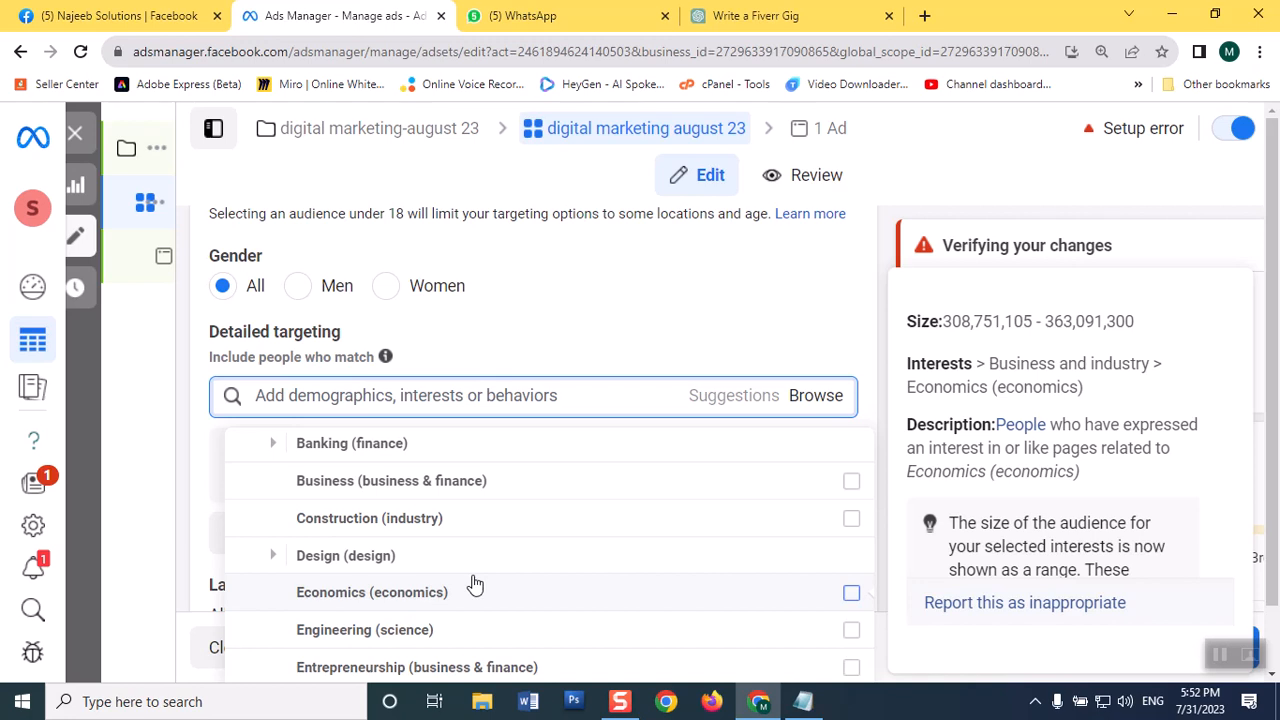
click(850, 486)
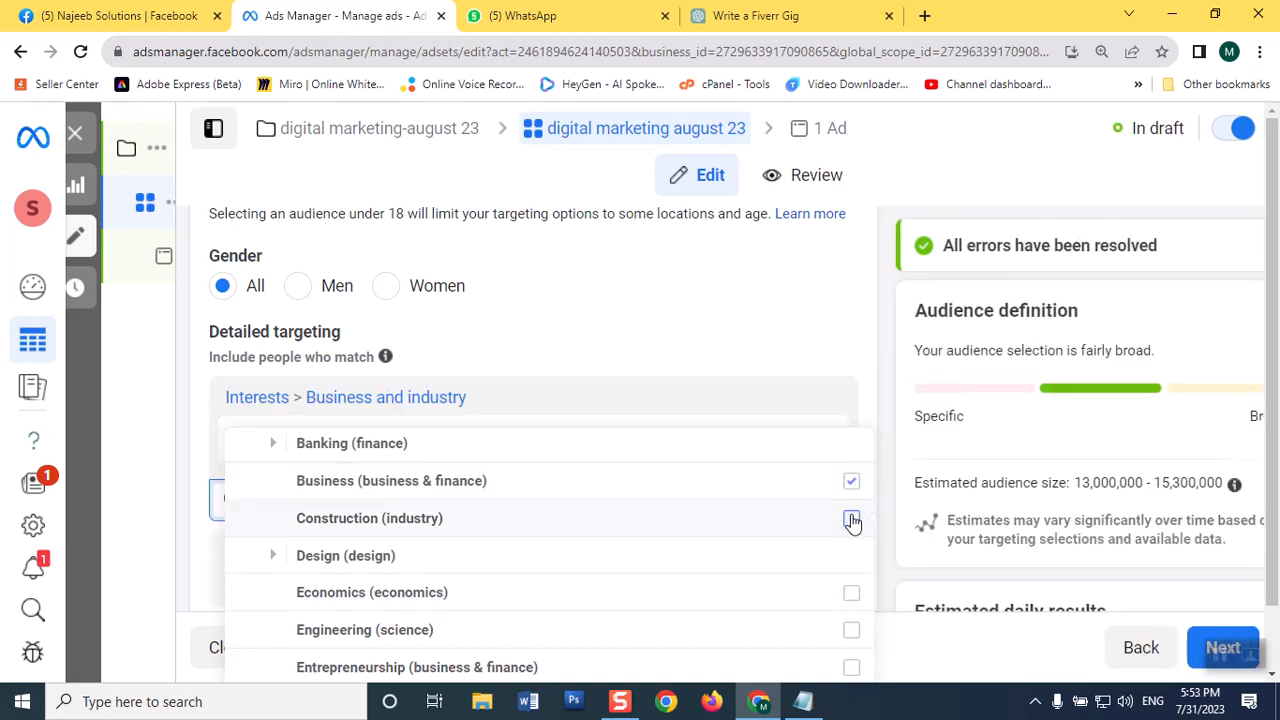
click(852, 520)
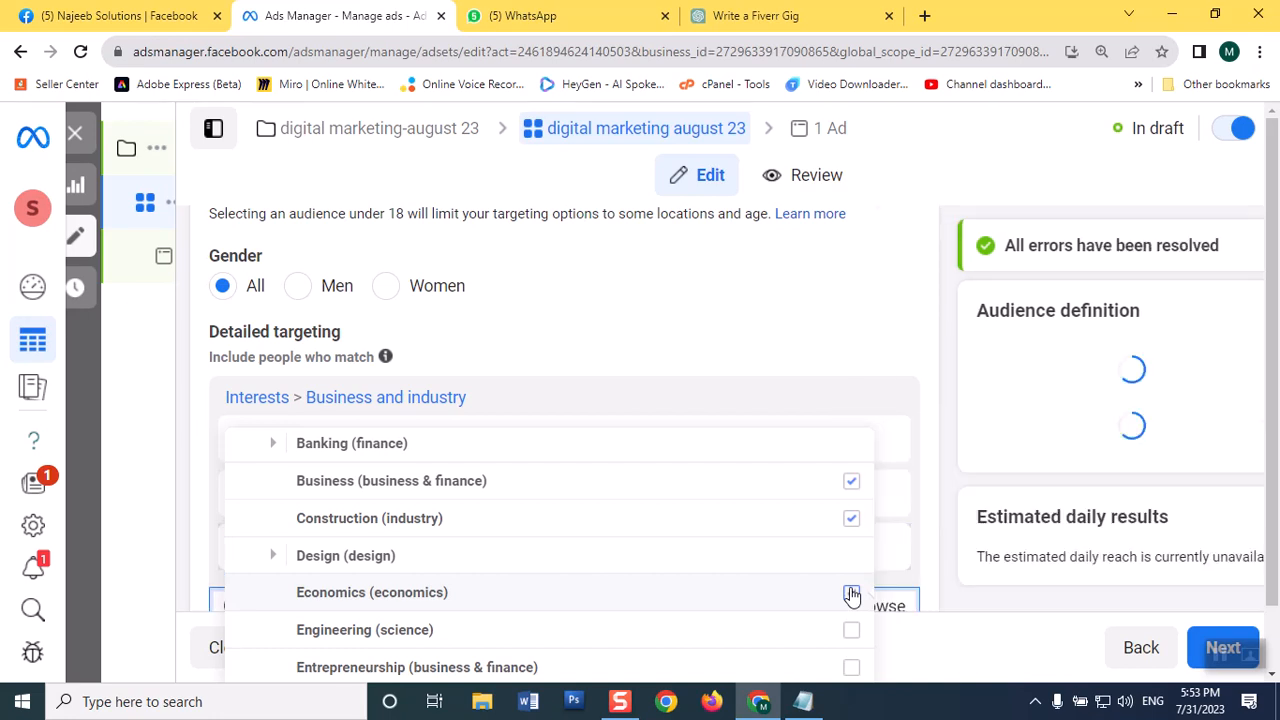
click(851, 594)
click(851, 630)
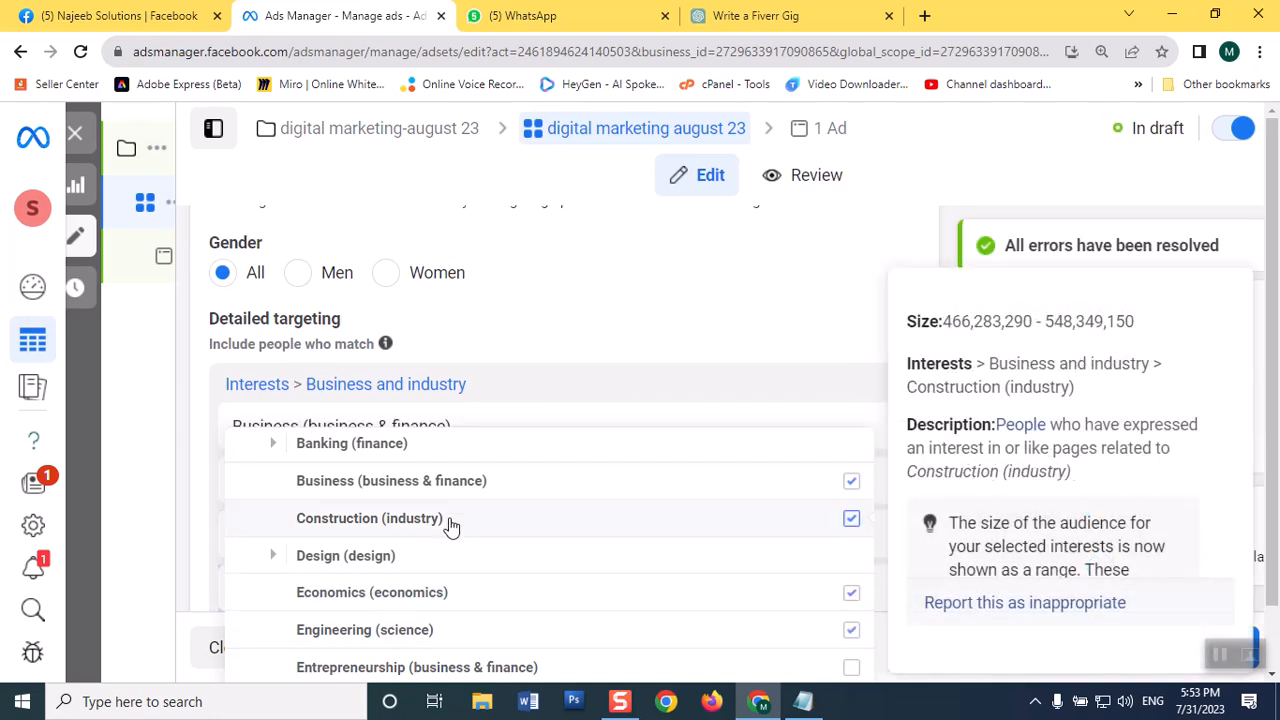
click(492, 333)
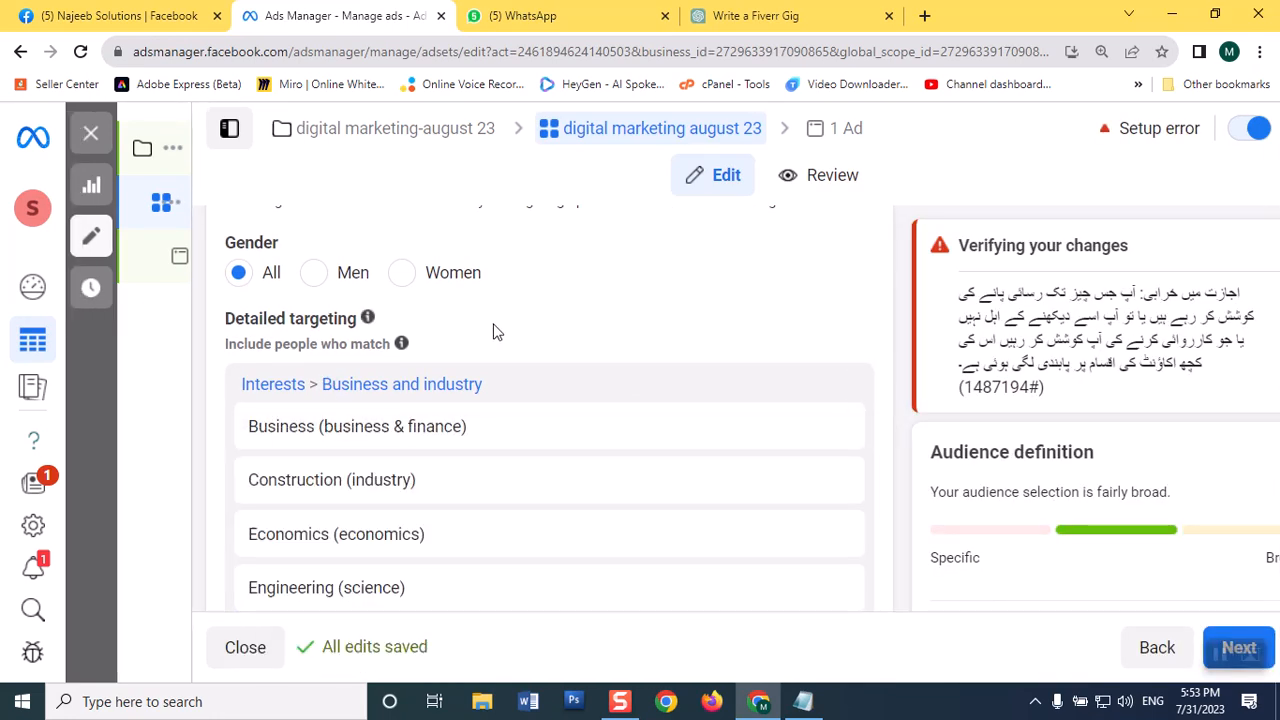
Step: Switch the ad set from Advantage+ placements to Manual placements
scroll(811, 366, down, 5)
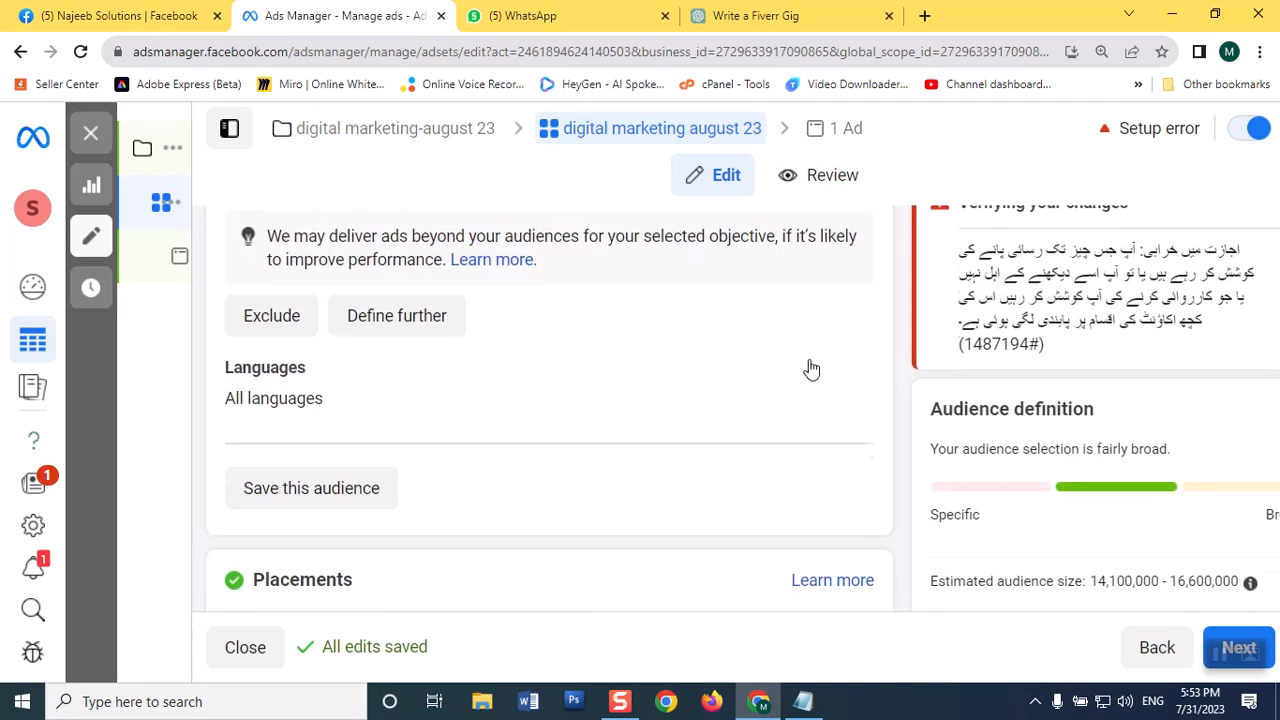
scroll(811, 368, down, 3)
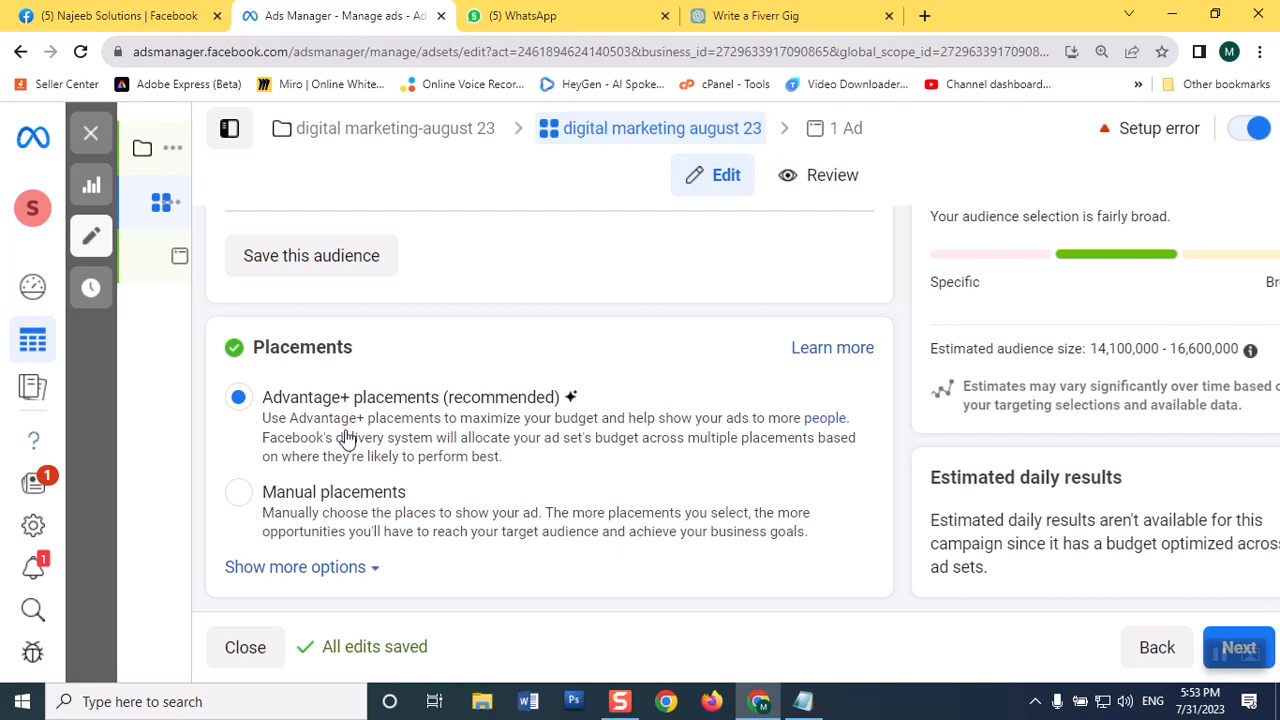
click(238, 498)
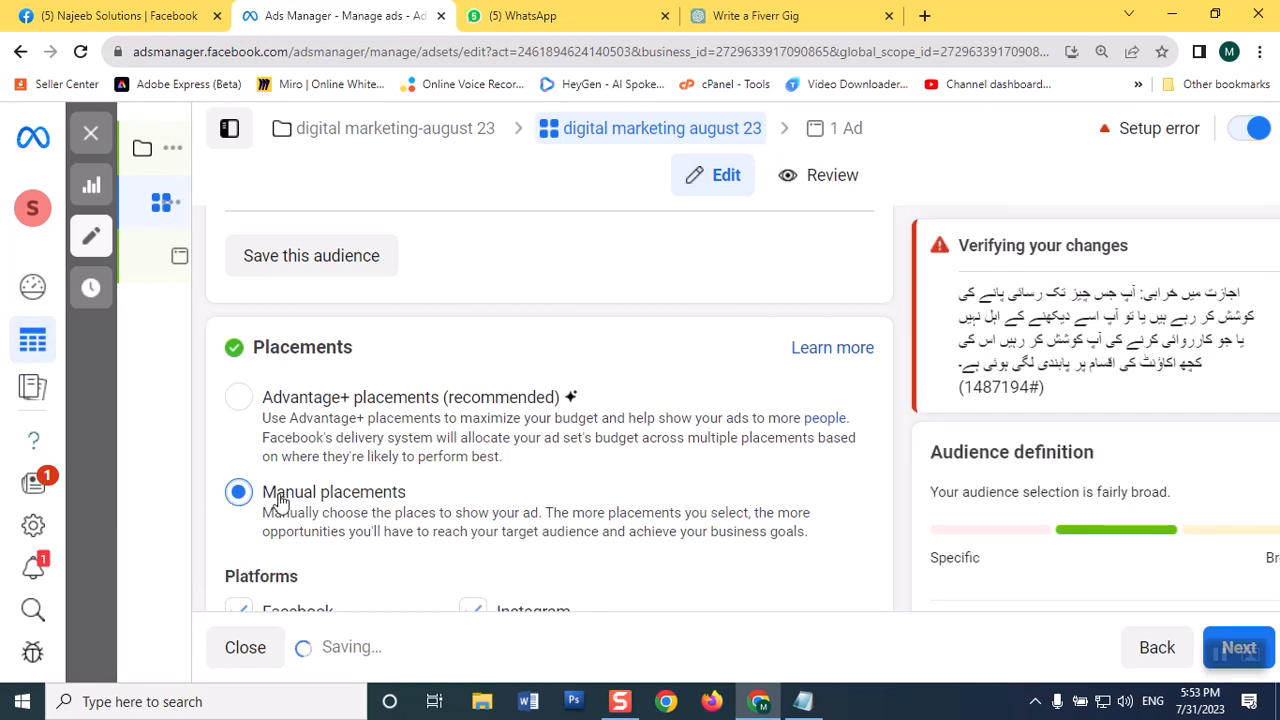
Step: Examine the manual placement platforms, asset customization and placement categories from Feeds through Apps and sites
scroll(663, 500, down, 3)
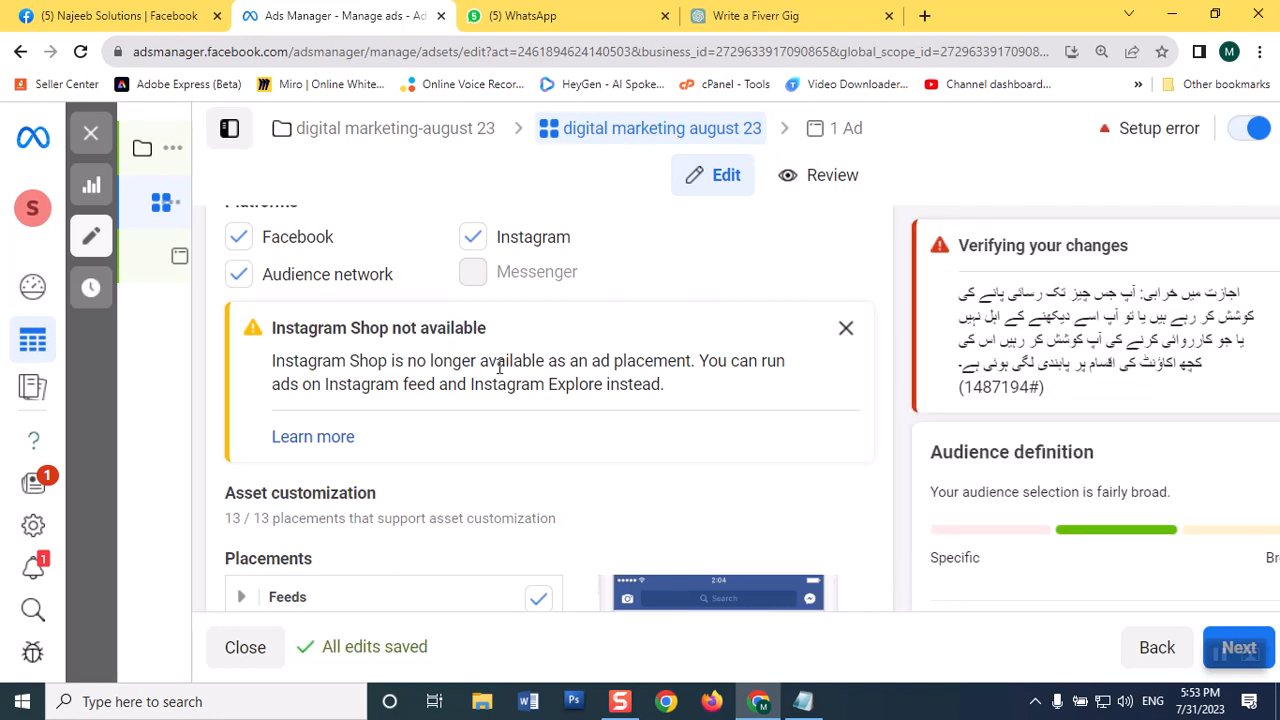
scroll(500, 367, down, 2)
scroll(500, 367, down, 1)
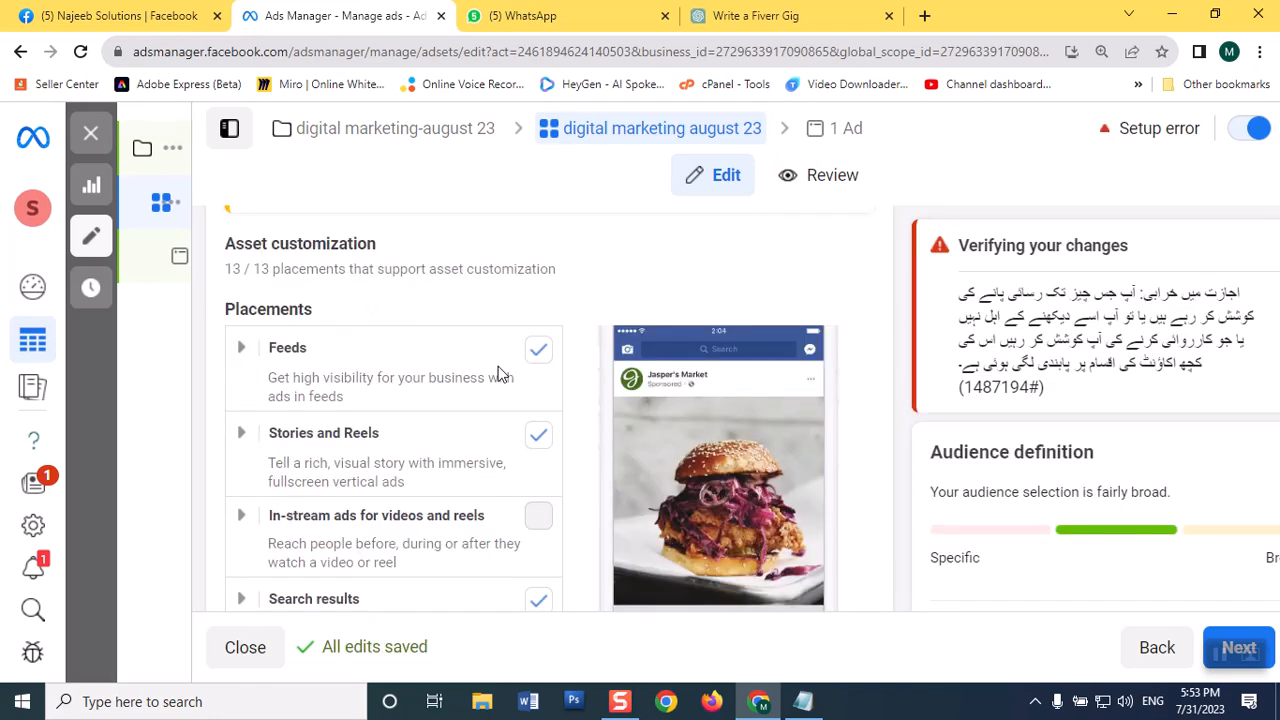
scroll(500, 372, down, 4)
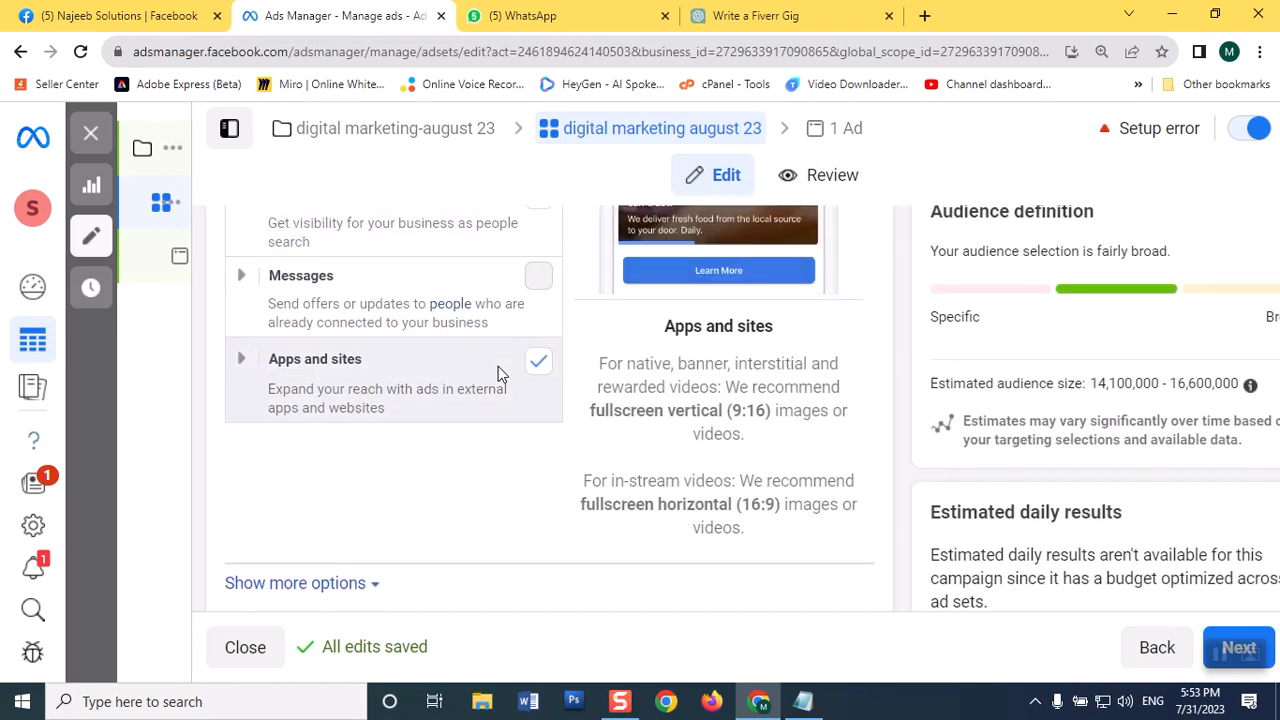
scroll(500, 372, up, 3)
scroll(500, 372, down, 3)
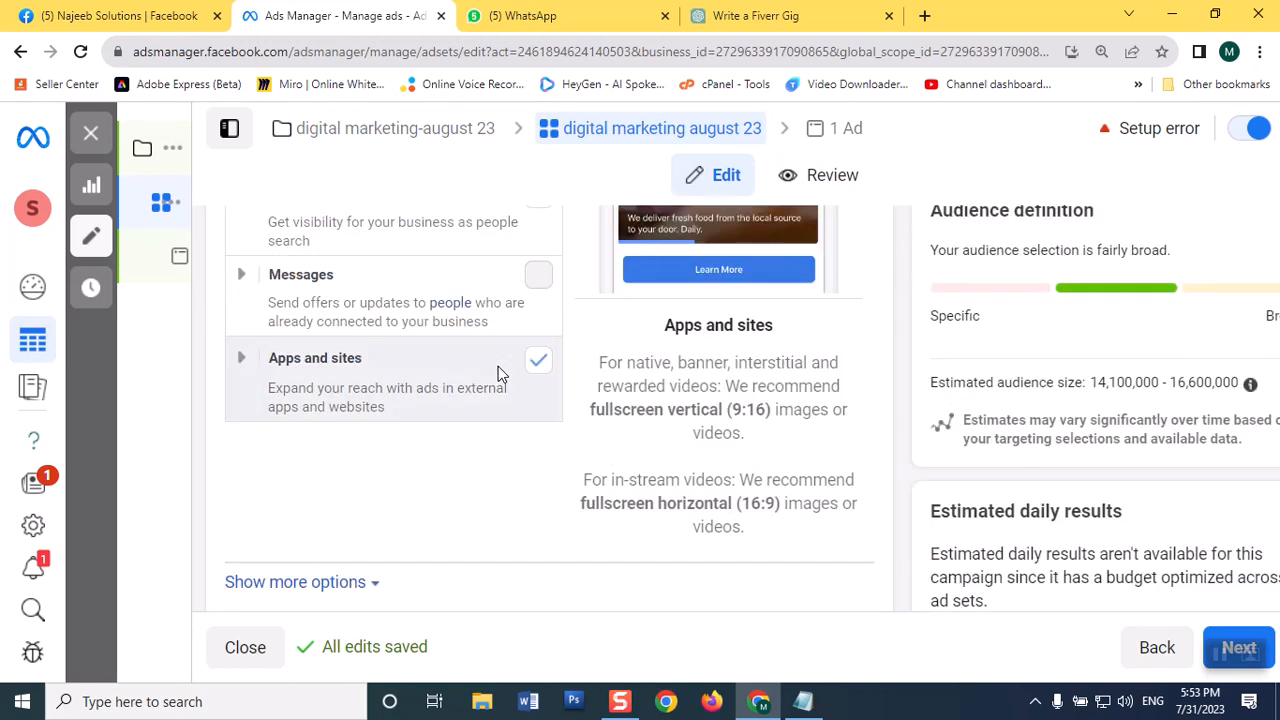
scroll(500, 372, down, 1)
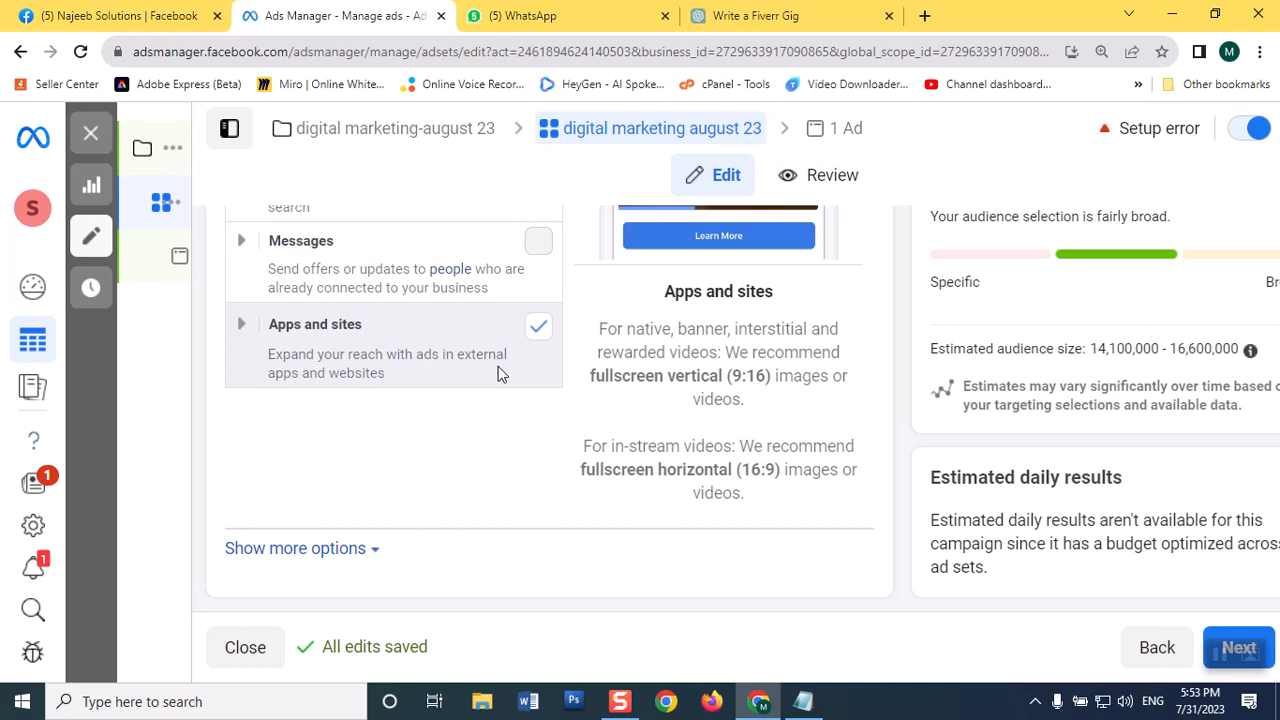
scroll(498, 366, up, 1)
scroll(498, 366, down, 1)
Step: Expand the additional placement options and examine the mobile device choices and the brand safety and suitability settings
click(362, 548)
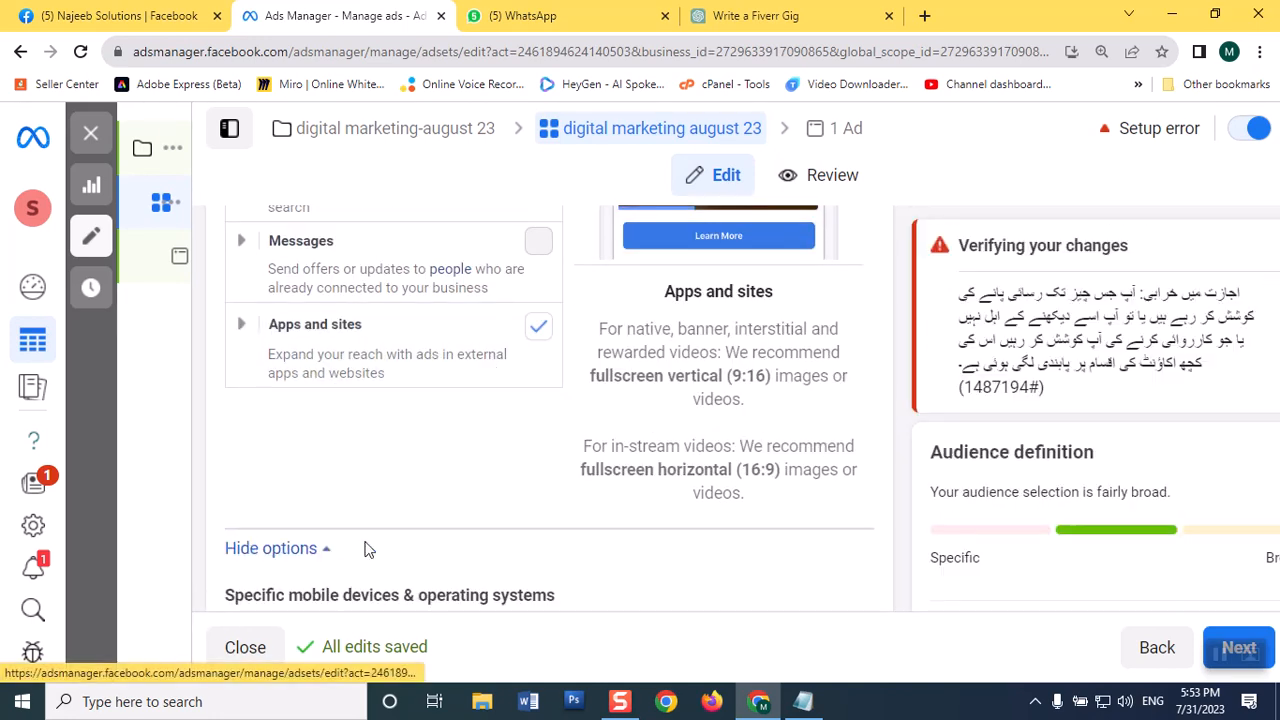
scroll(406, 531, down, 2)
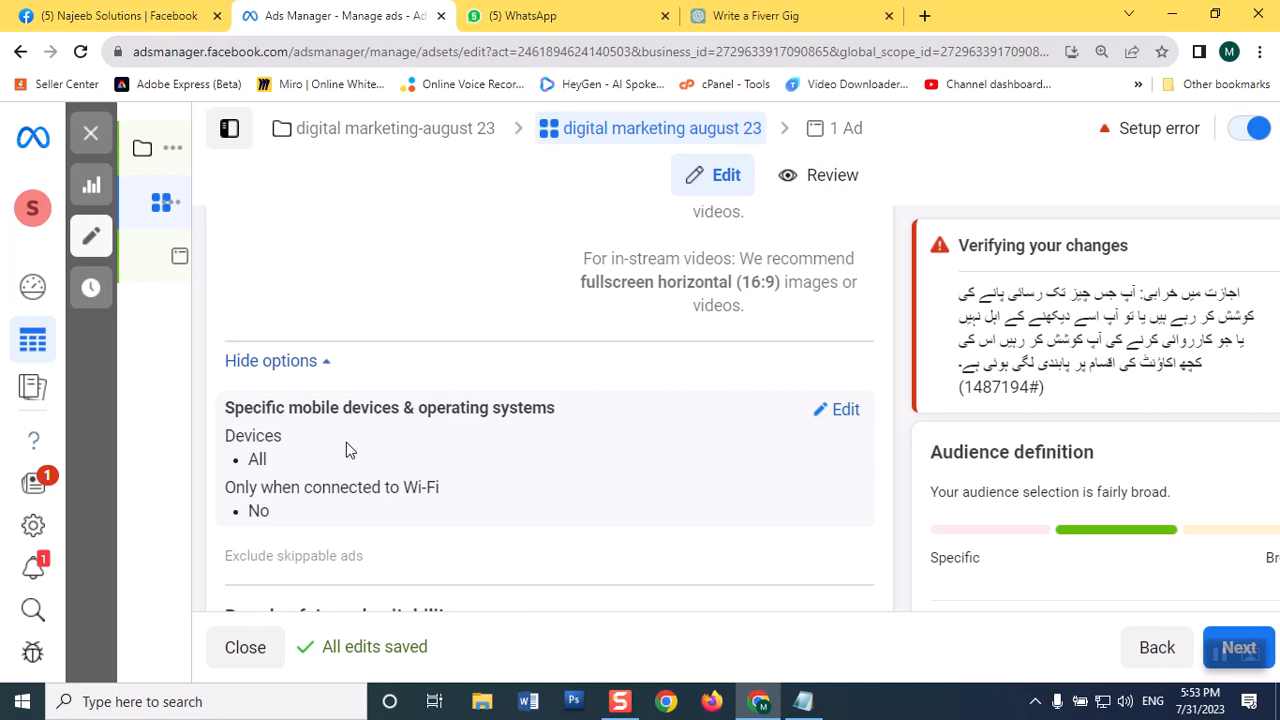
click(845, 410)
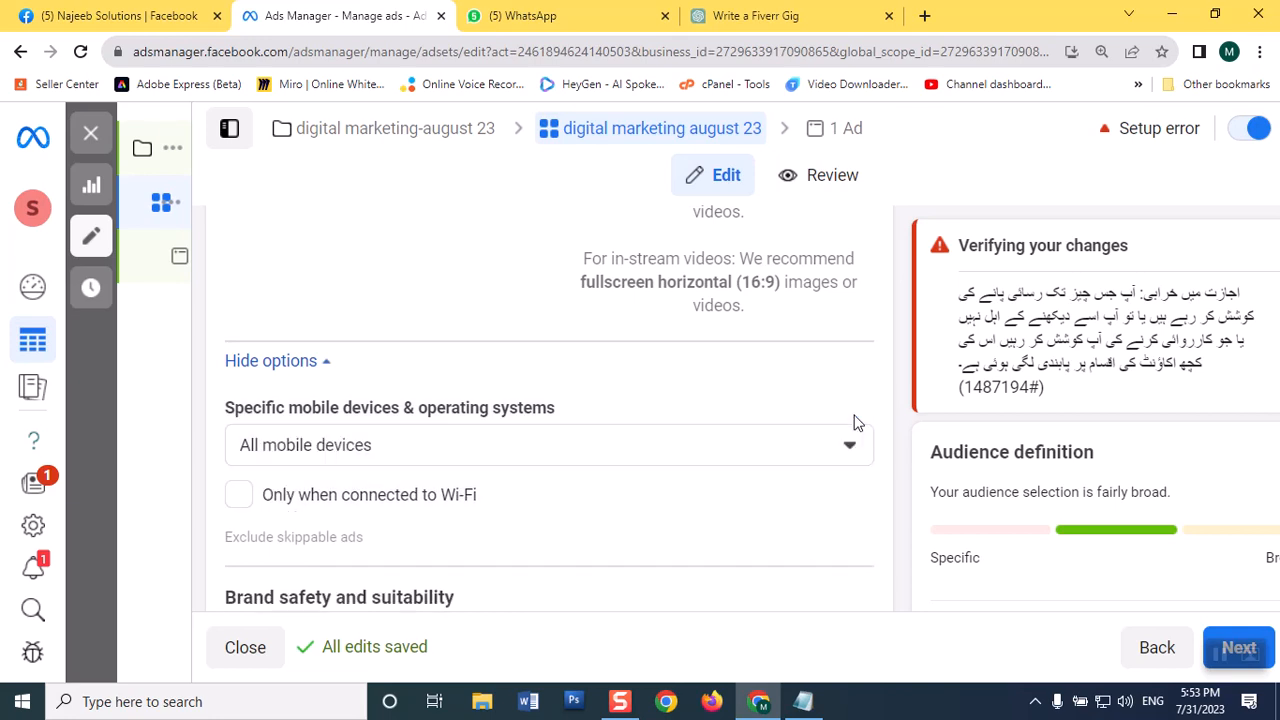
click(774, 453)
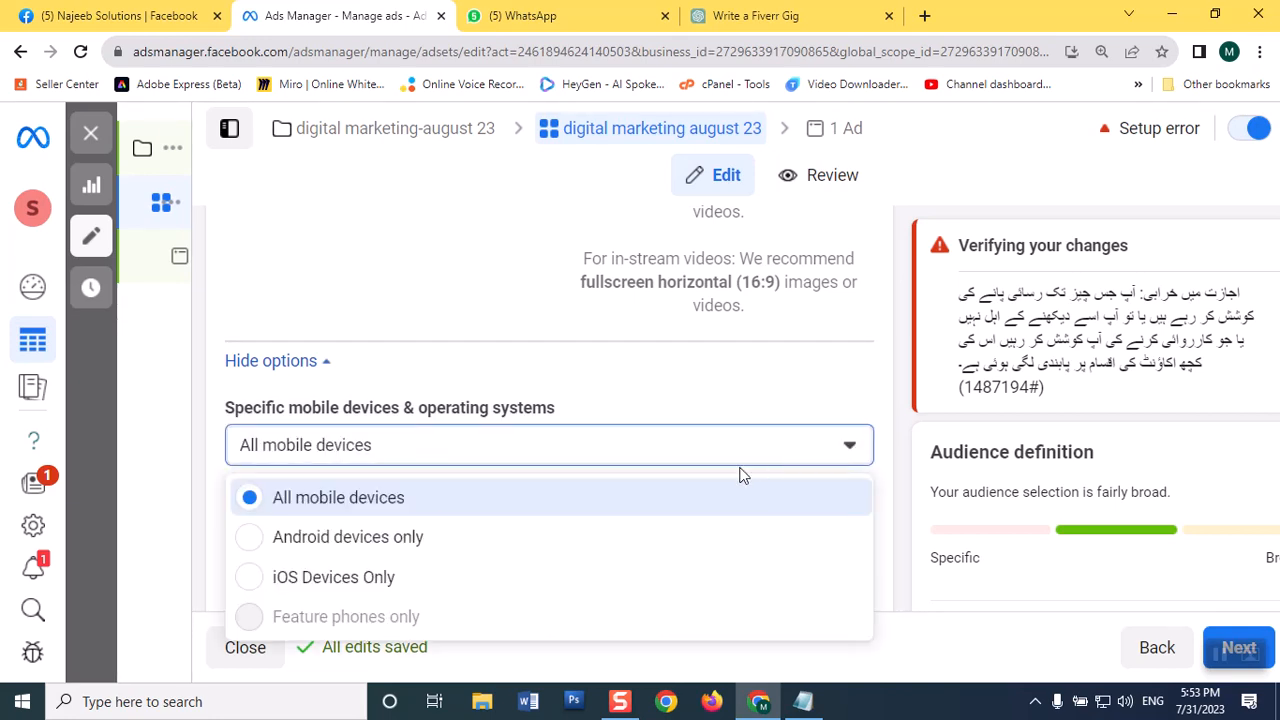
click(717, 395)
scroll(716, 397, down, 2)
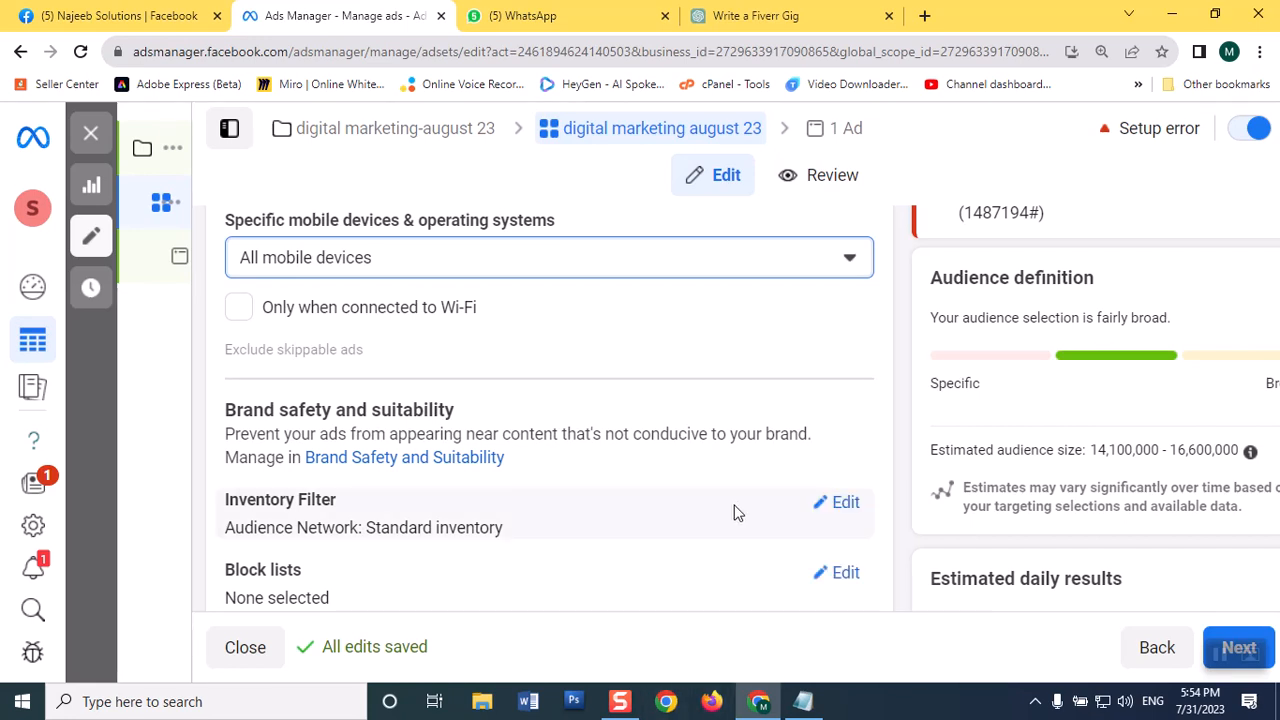
scroll(735, 512, down, 1)
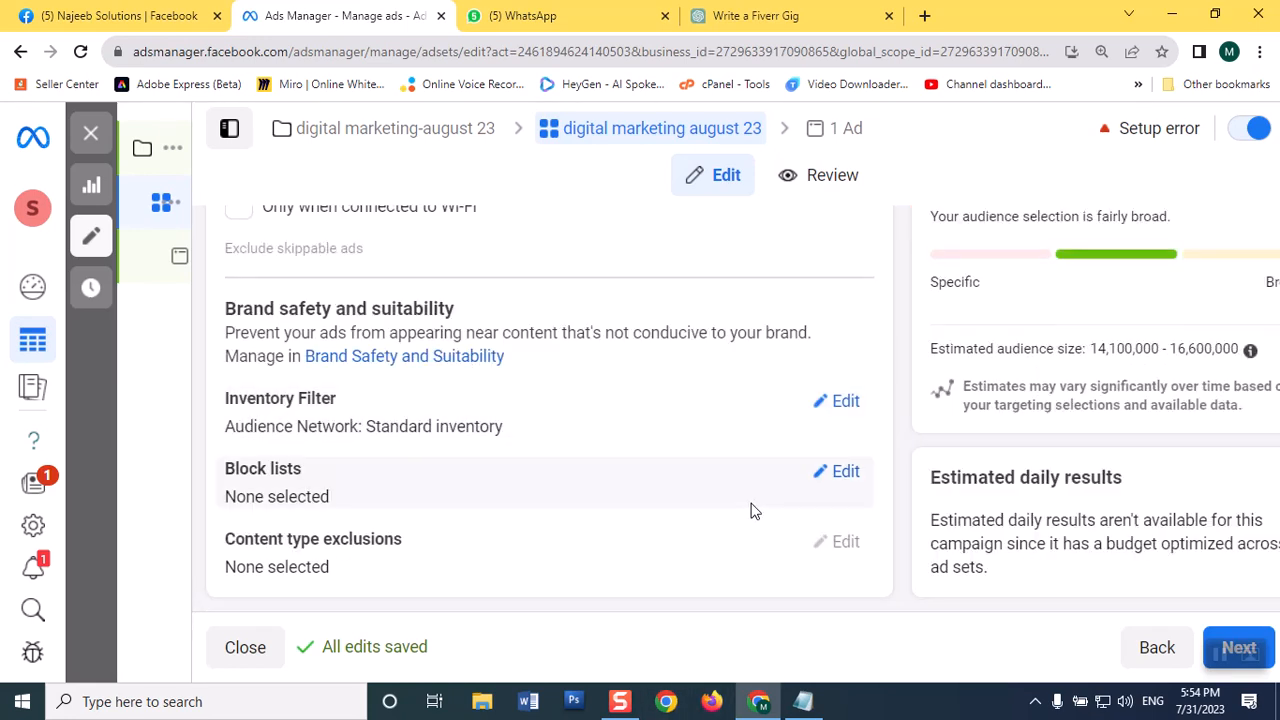
scroll(700, 495, up, 5)
scroll(674, 485, up, 10)
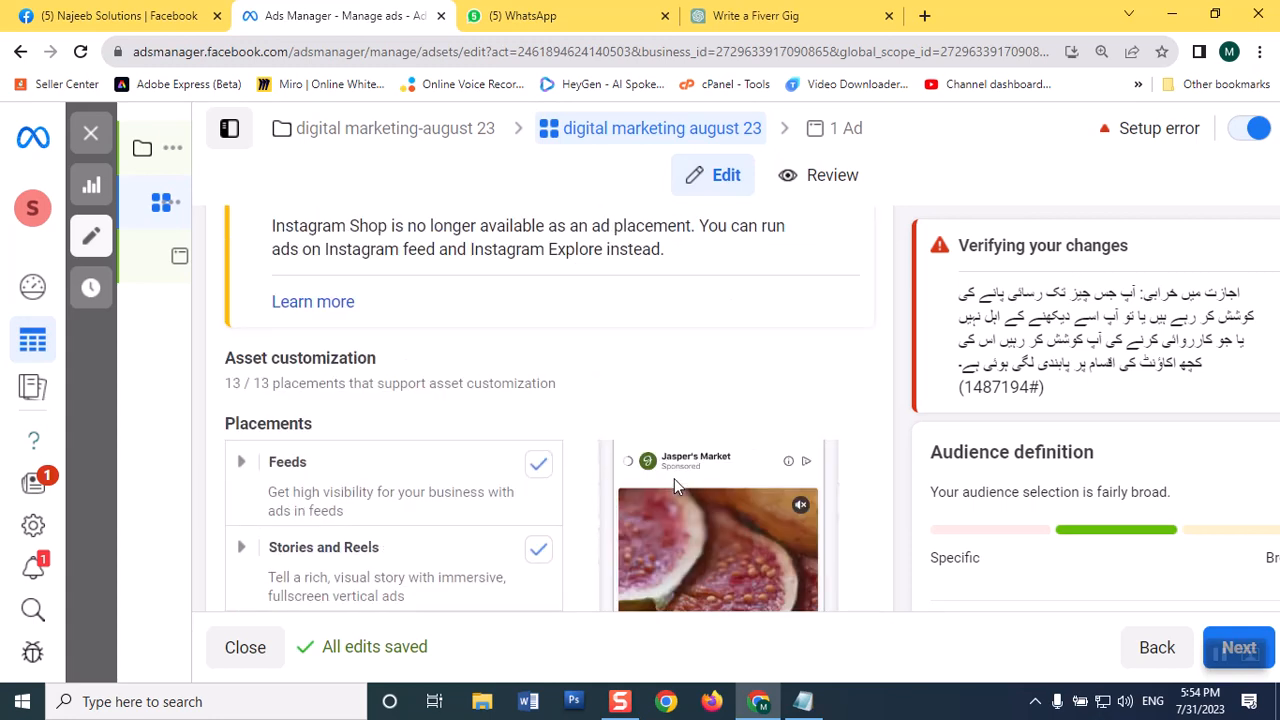
scroll(673, 488, up, 3)
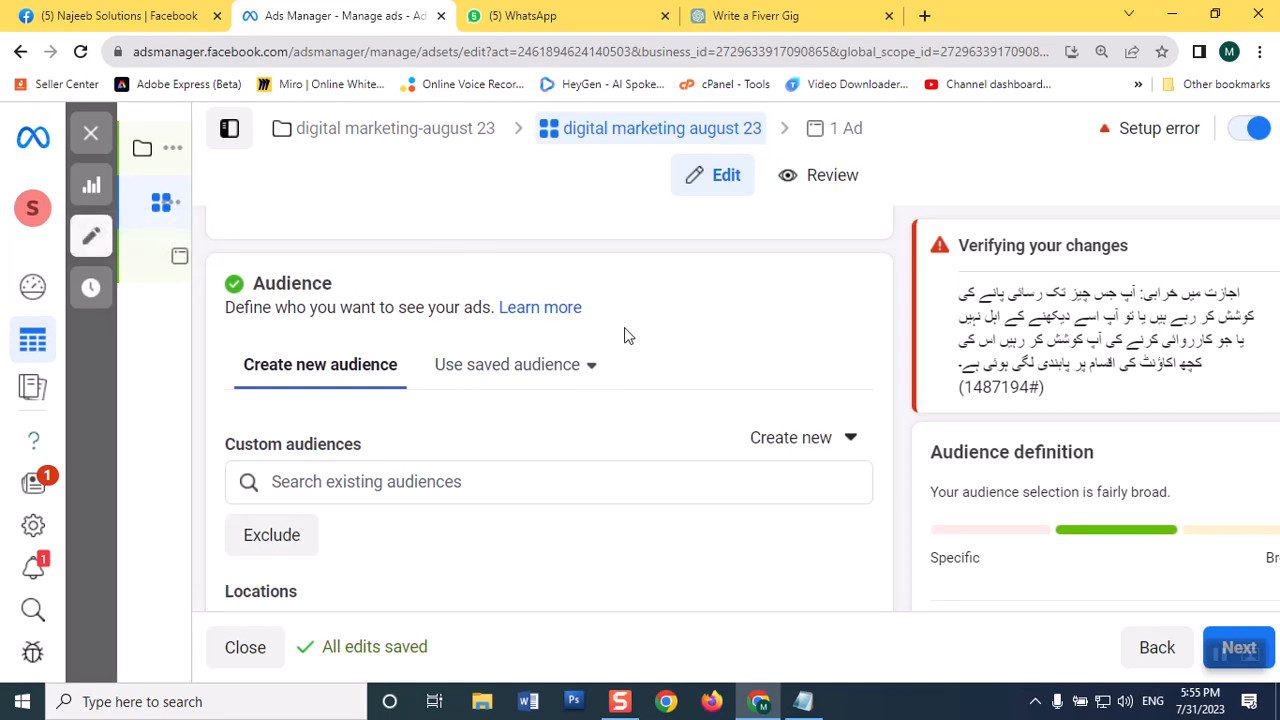
Step: Proceed from the ad set to the settings of the New Engagement Ad
click(1217, 13)
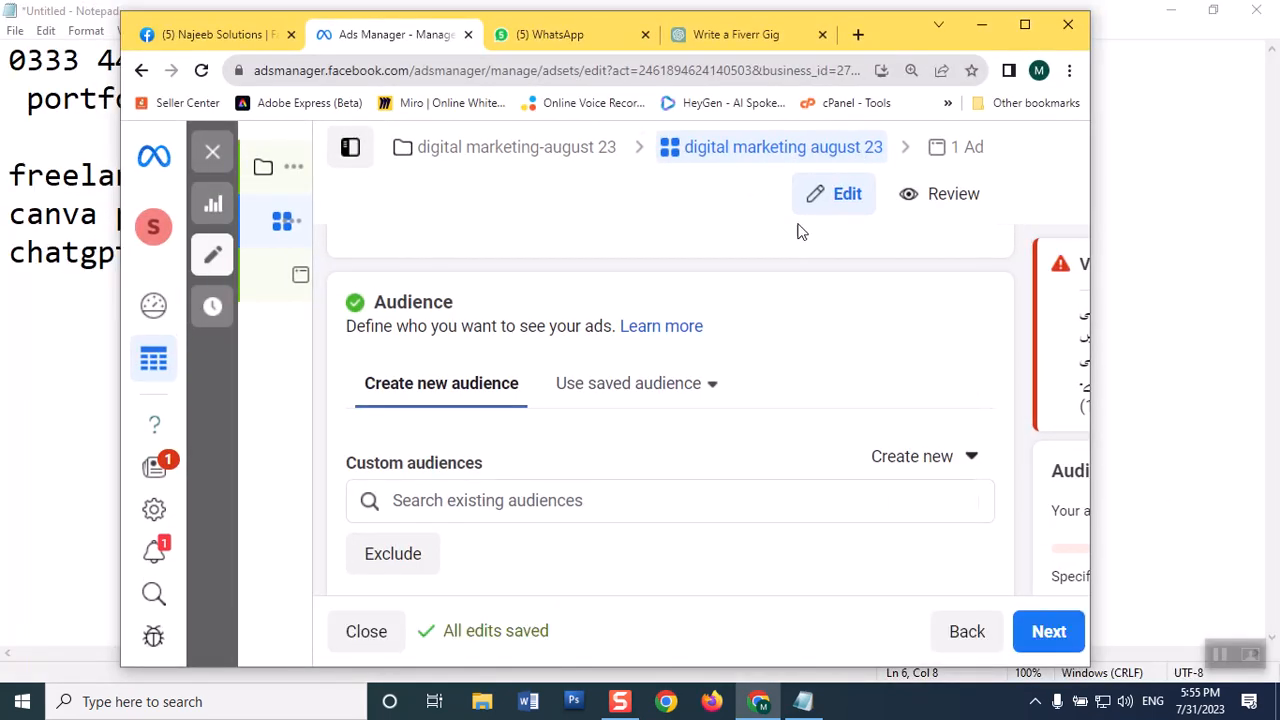
click(1049, 641)
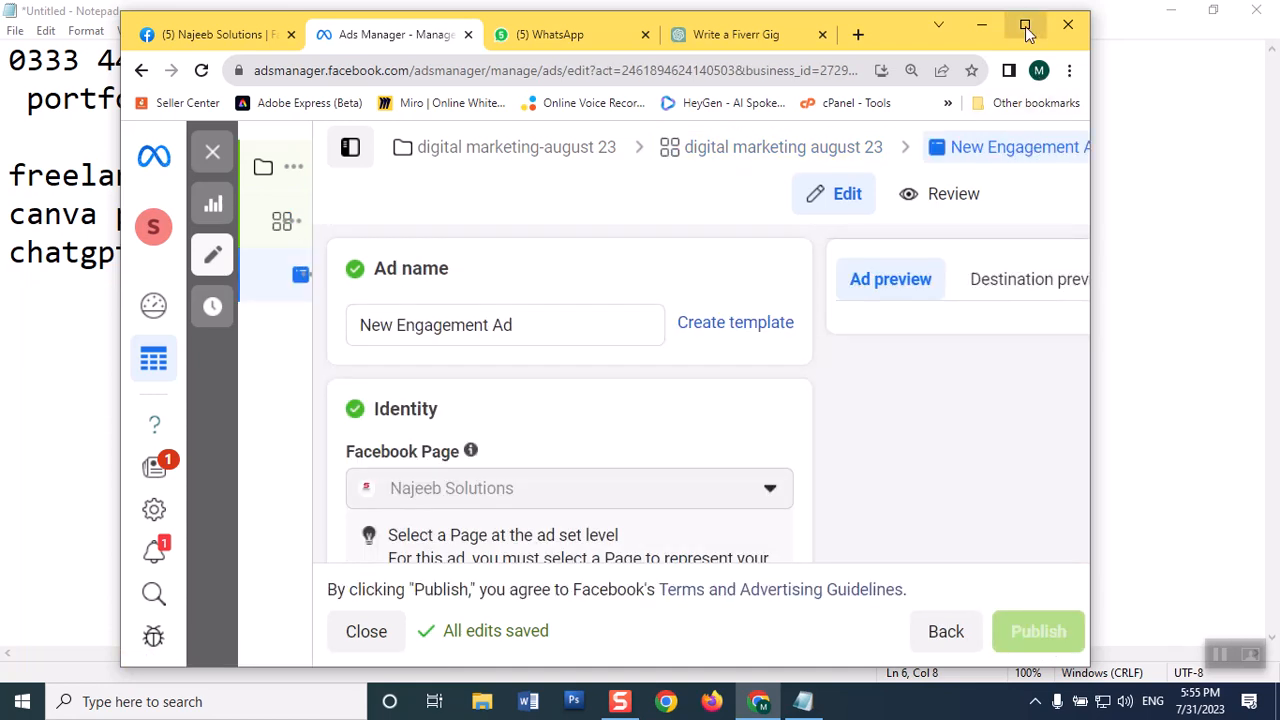
click(1025, 27)
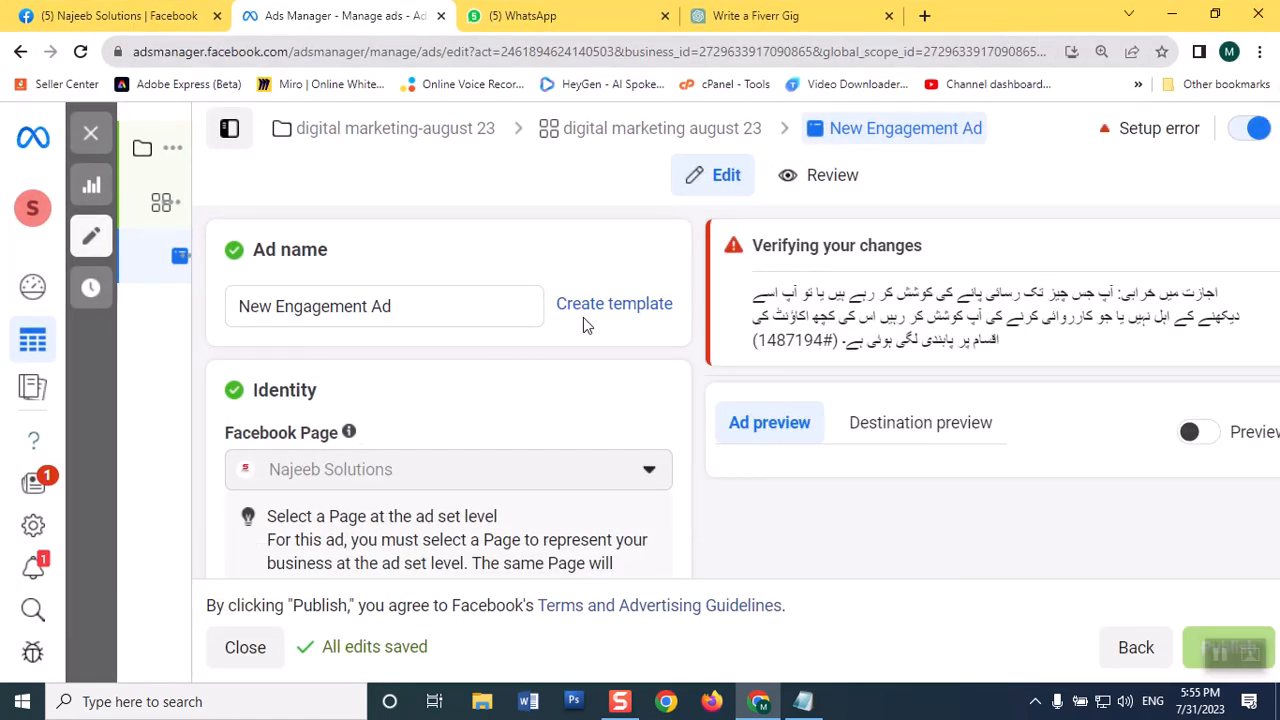
Step: Select digitalmarketingexpert.pk as the Instagram account in the ad's identity settings
scroll(583, 317, down, 1)
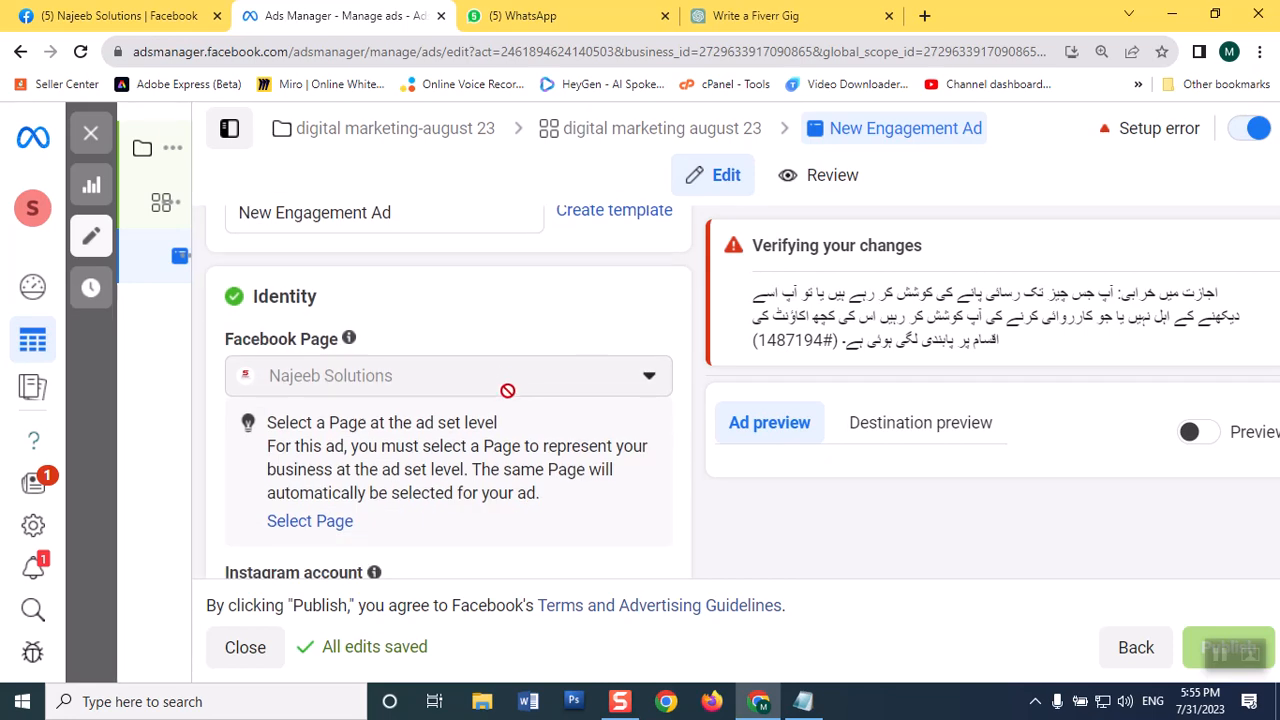
scroll(507, 391, up, 1)
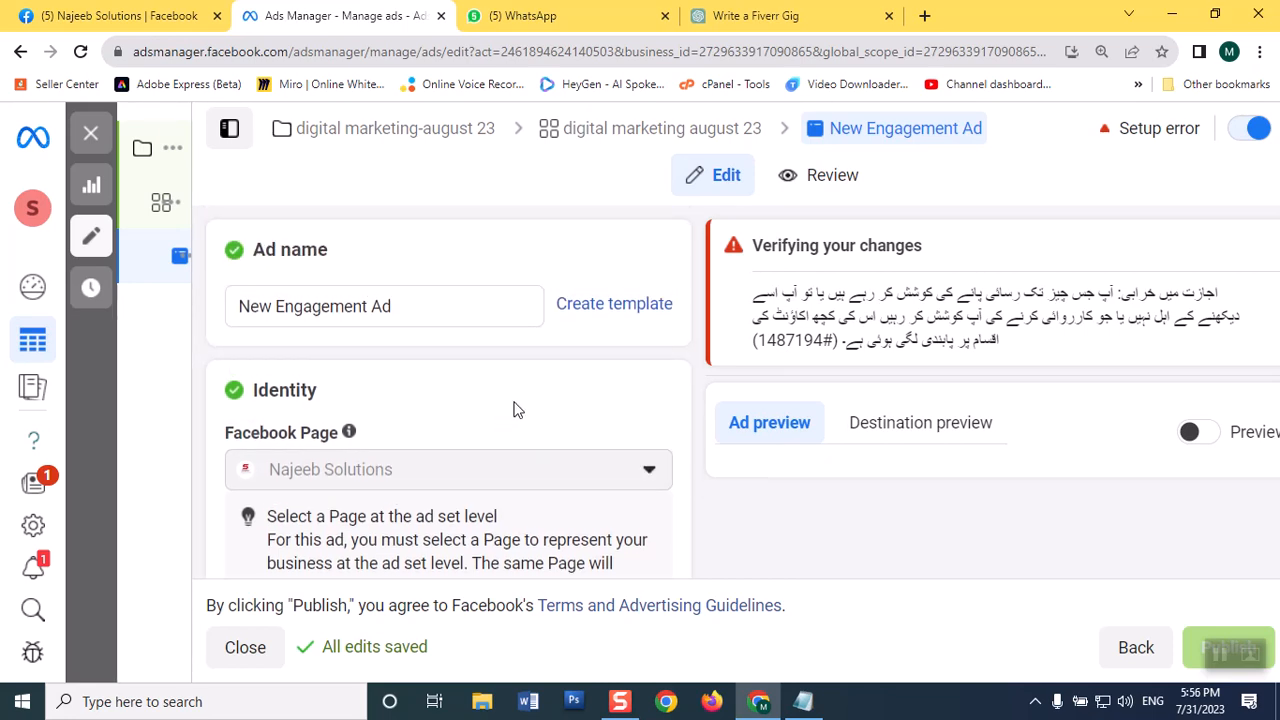
scroll(516, 410, down, 3)
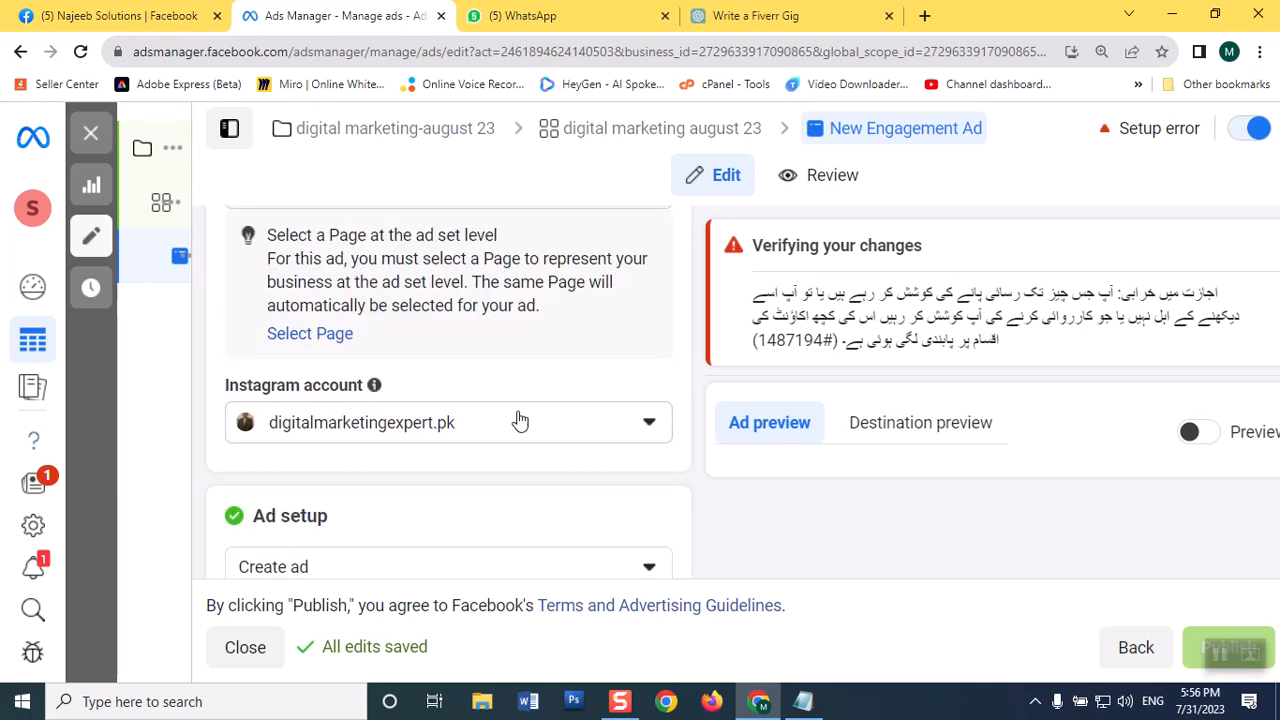
click(638, 427)
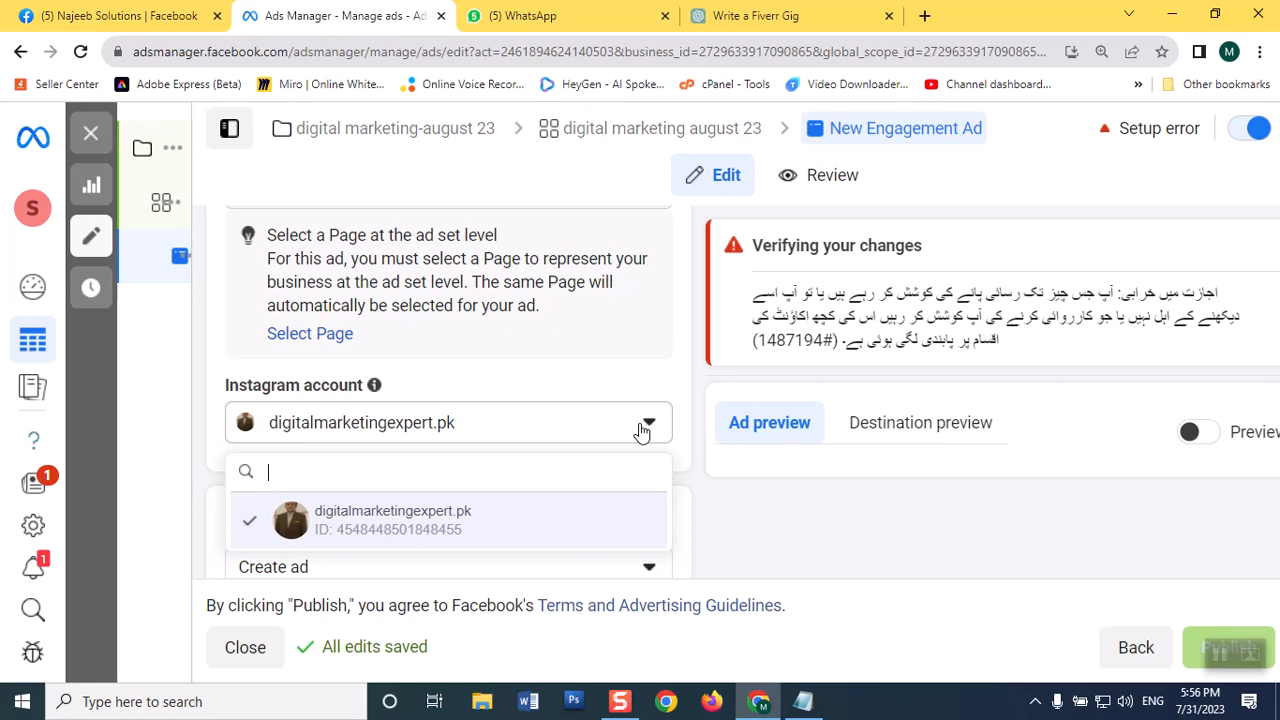
click(480, 517)
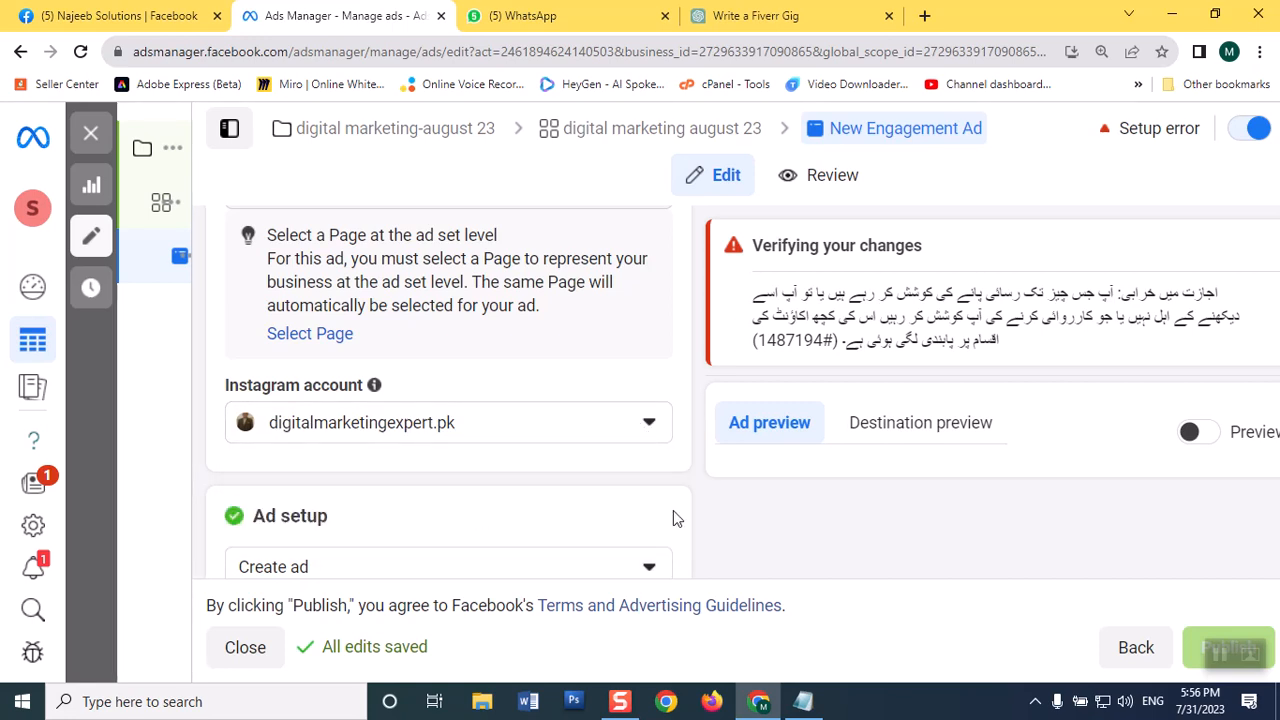
Step: Try the Carousel format in the ad setup and return to Single image or video
scroll(621, 531, down, 3)
scroll(621, 531, down, 1)
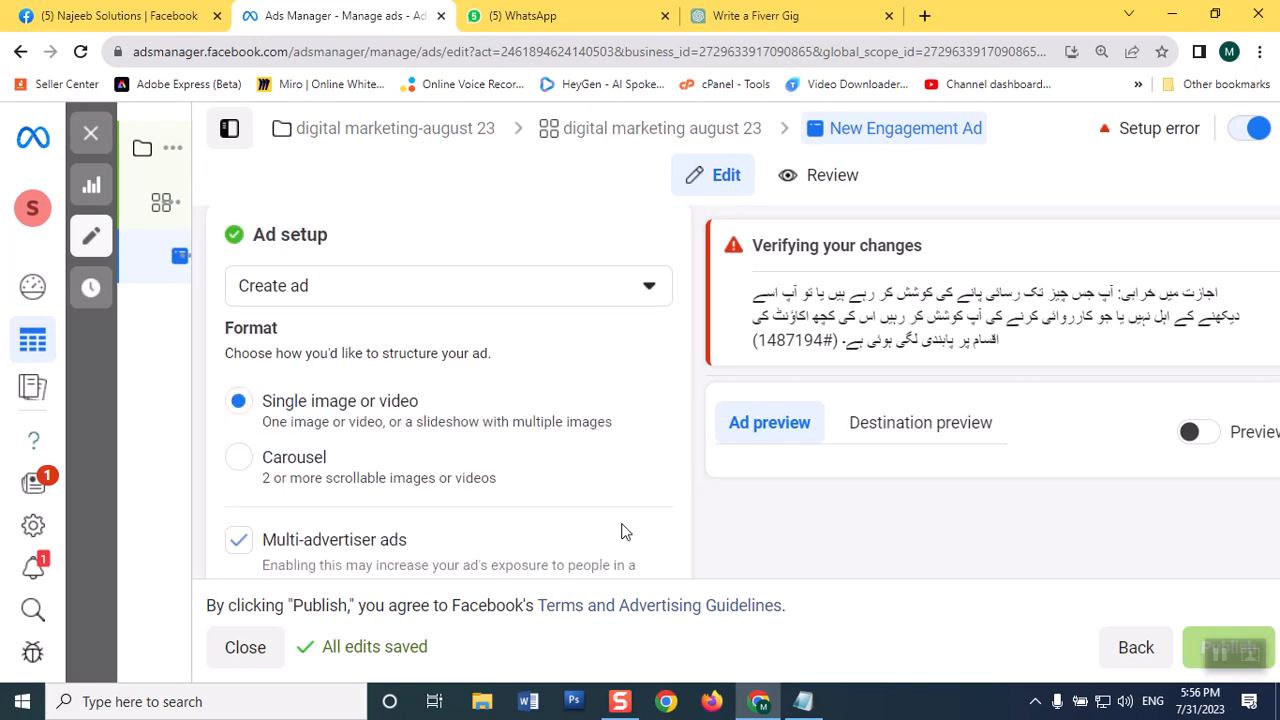
scroll(621, 531, down, 1)
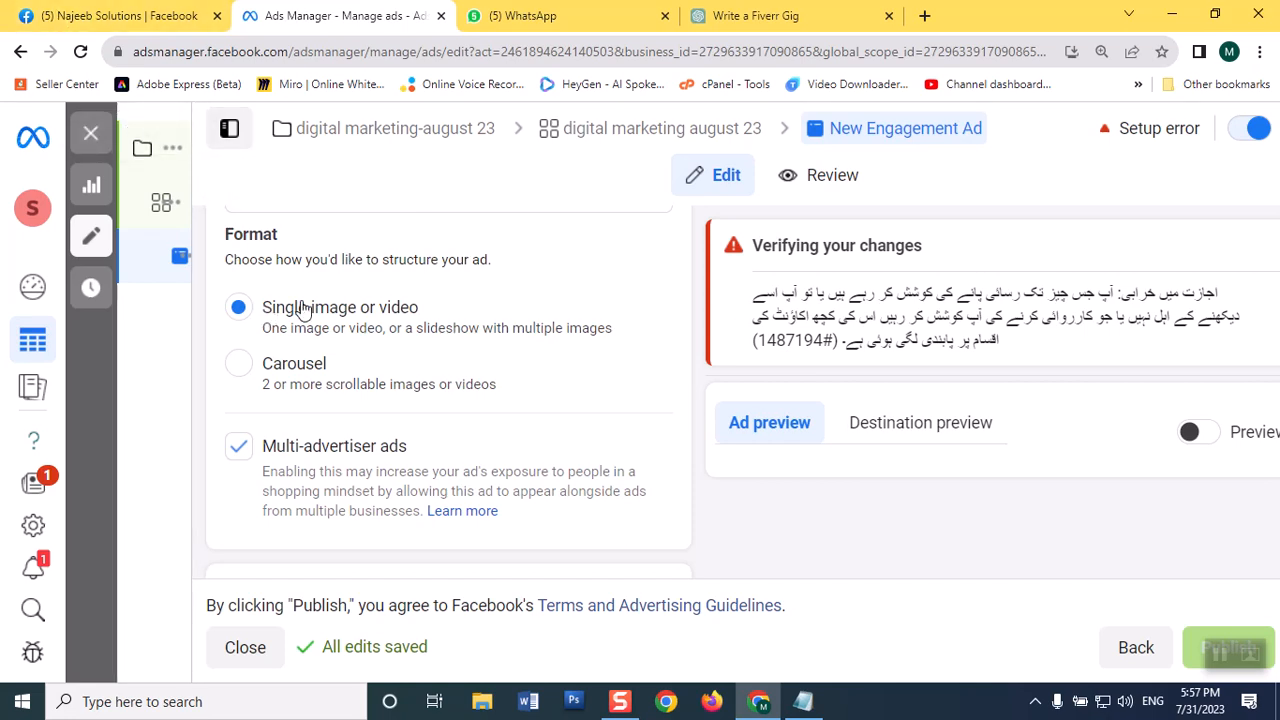
click(239, 370)
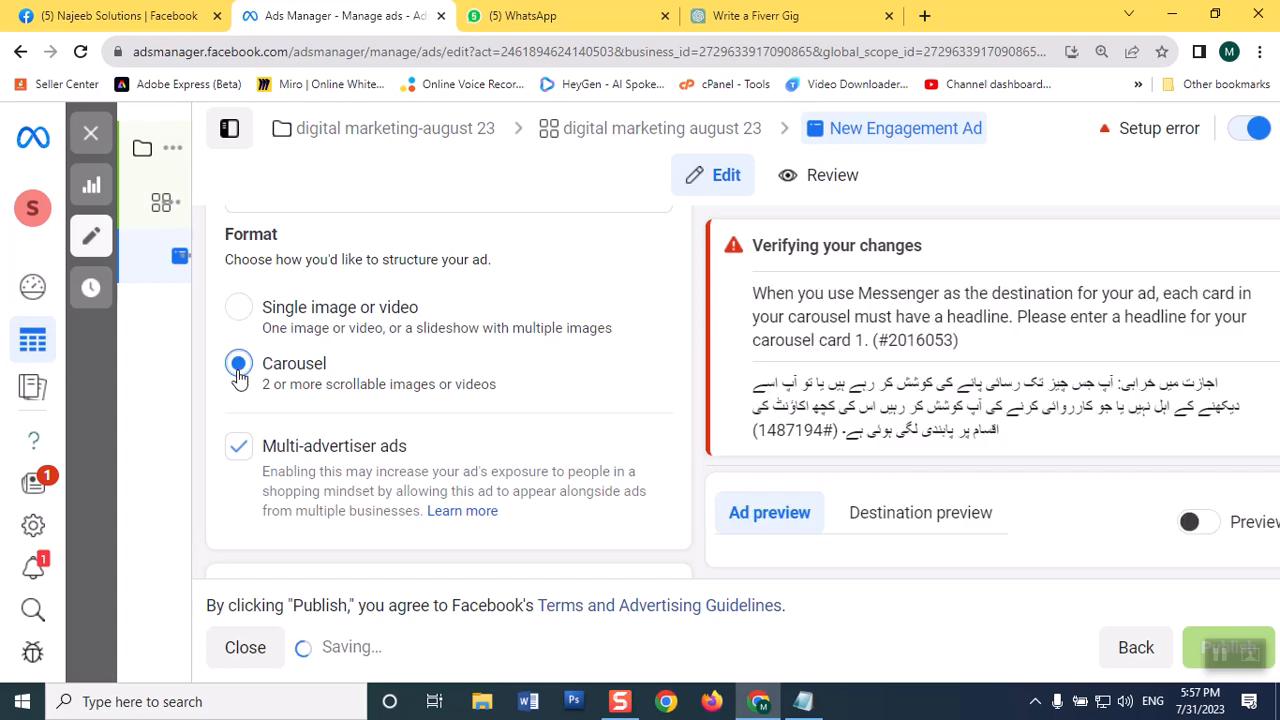
click(240, 312)
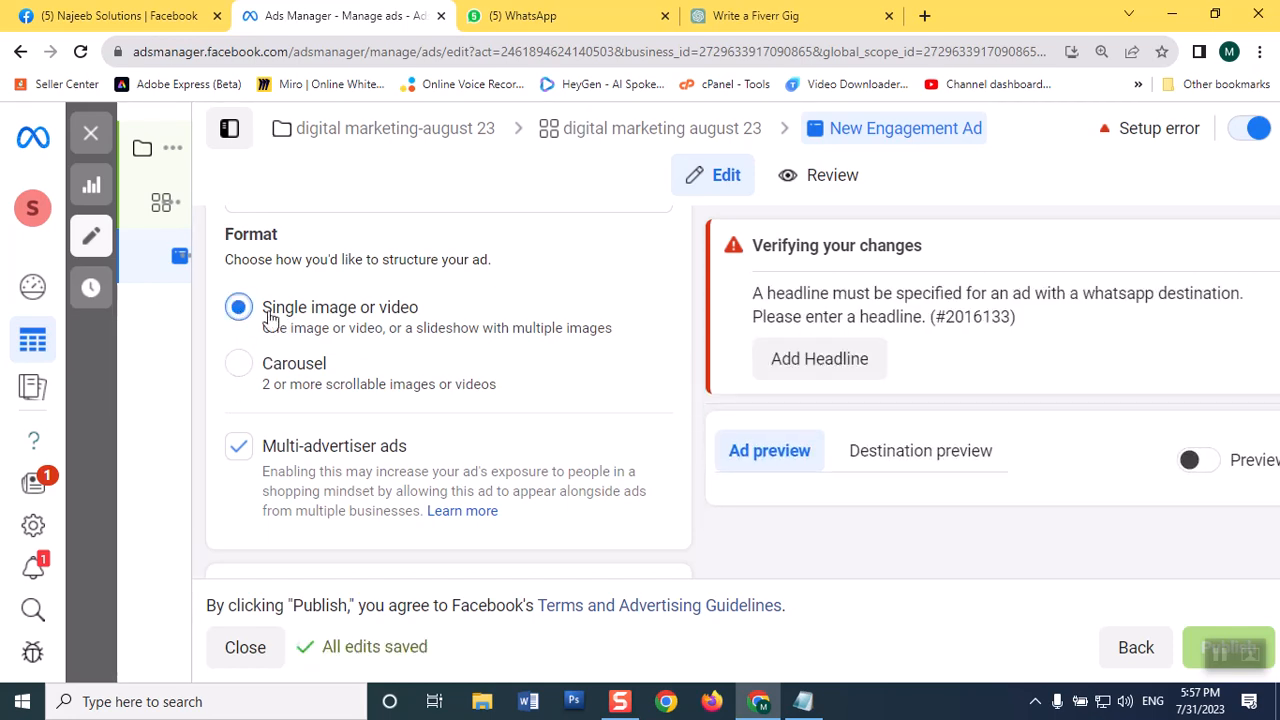
Step: Add the 1162 × 1280 STARS Academy account image to the ad creative and proceed to its placement crops
scroll(486, 374, down, 3)
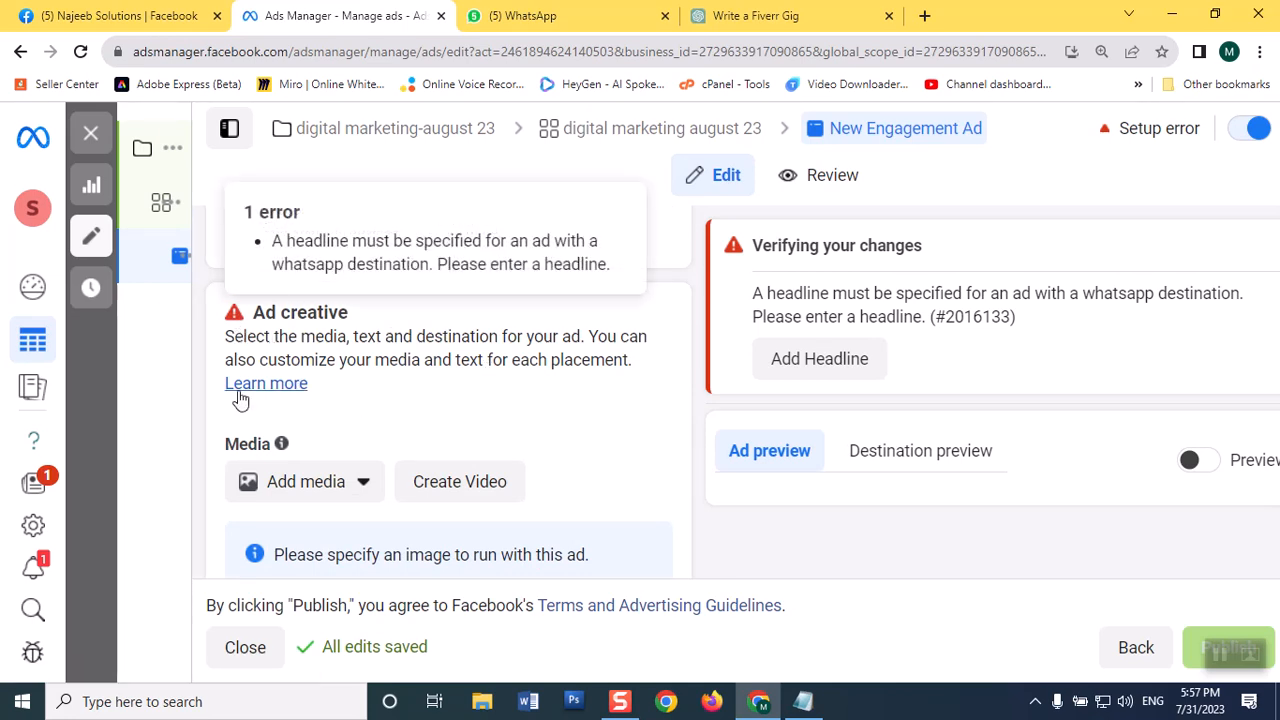
click(337, 484)
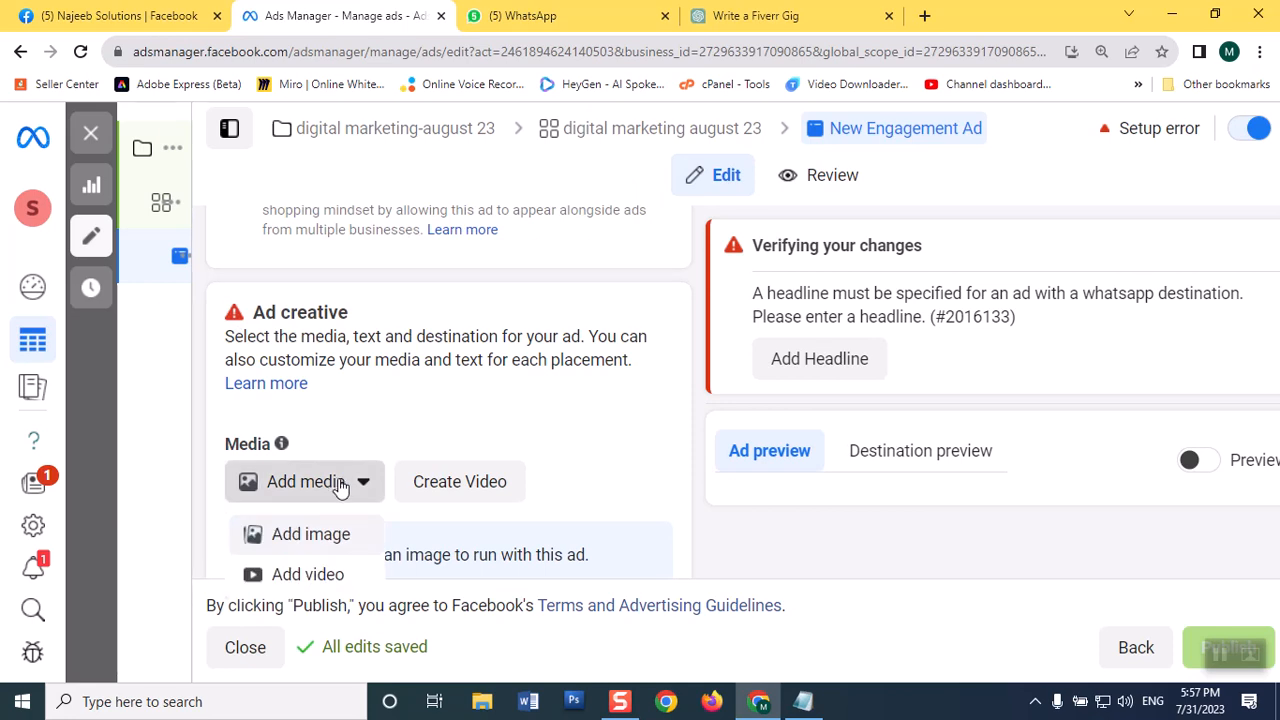
click(341, 540)
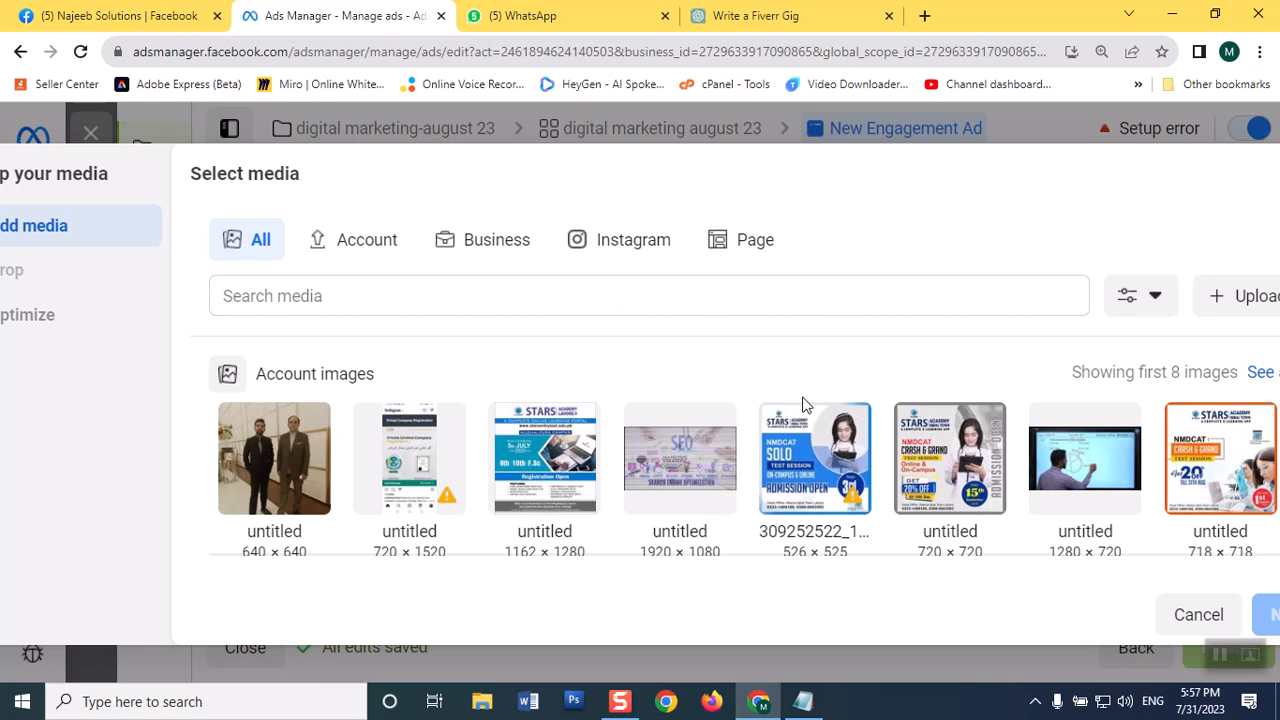
mouse_move(849, 503)
scroll(903, 357, down, 2)
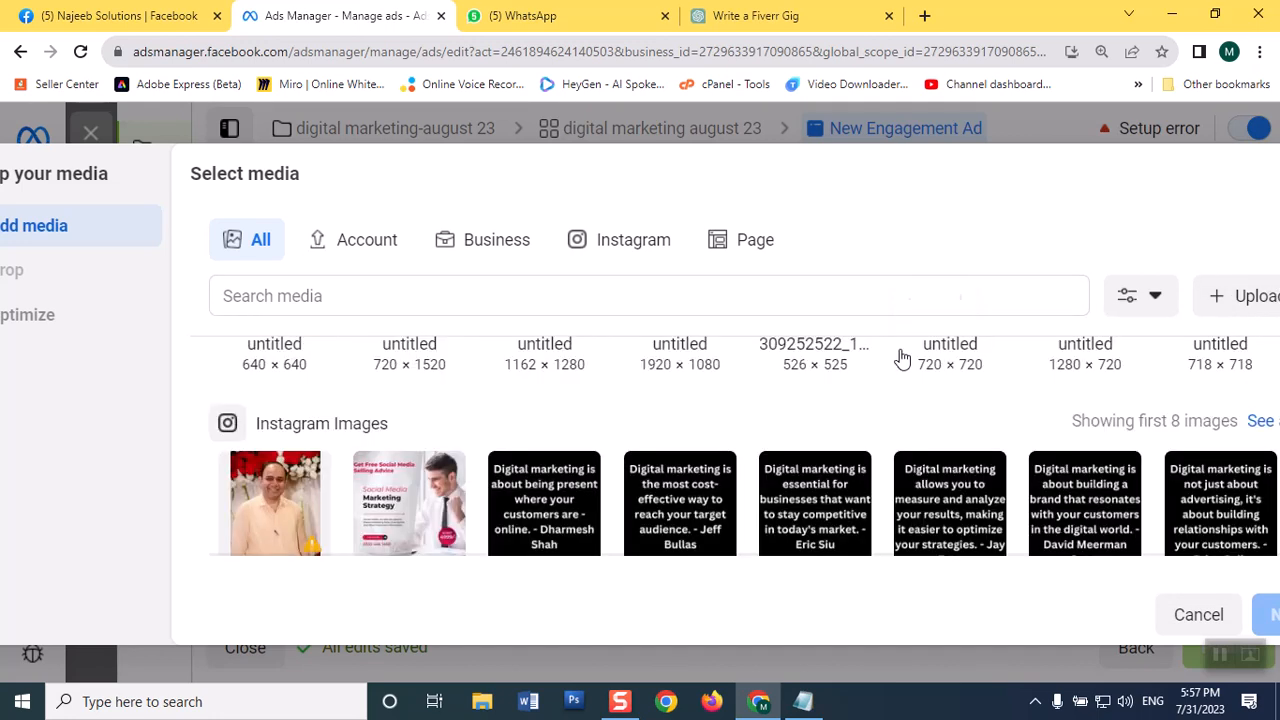
scroll(901, 357, up, 2)
scroll(900, 370, down, 1)
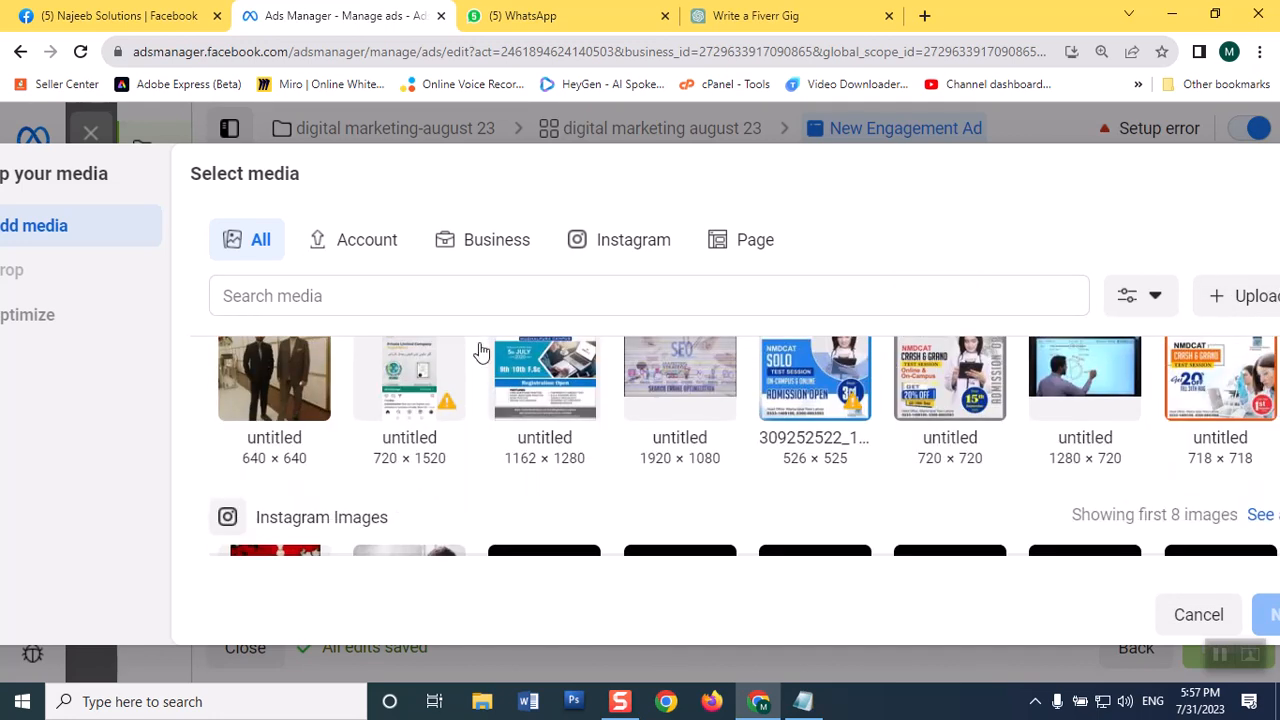
click(580, 390)
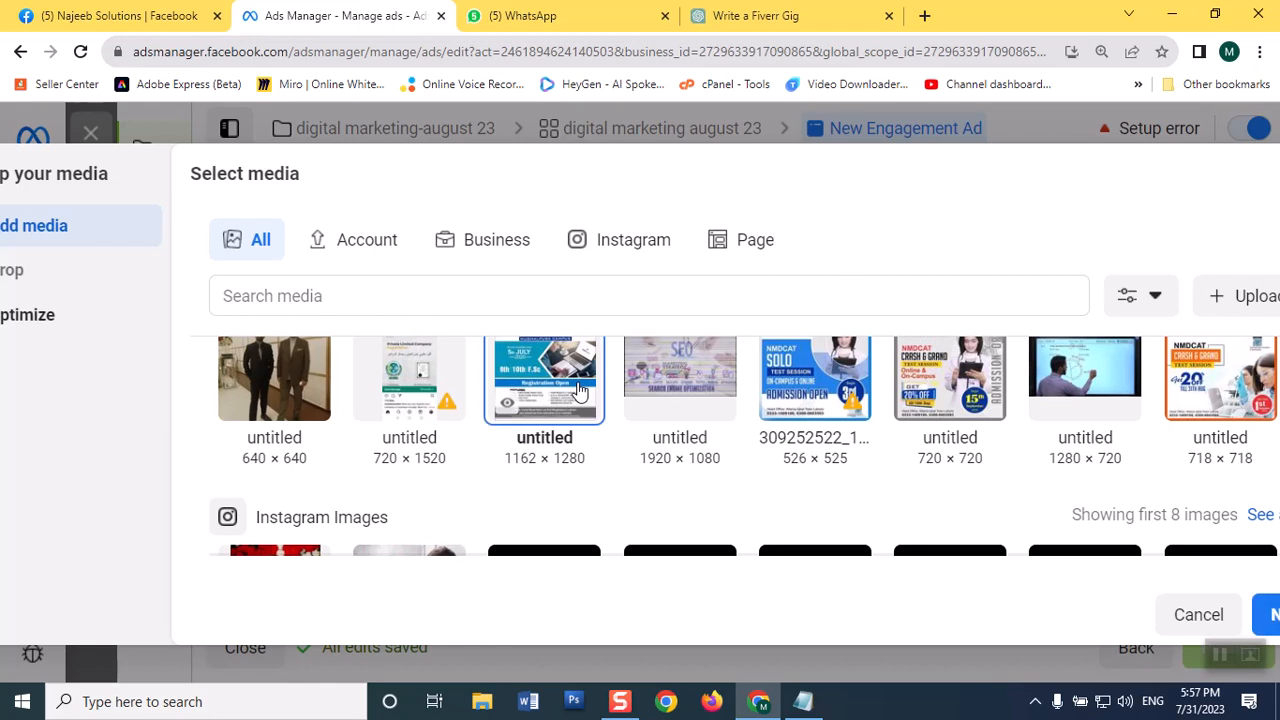
click(1270, 613)
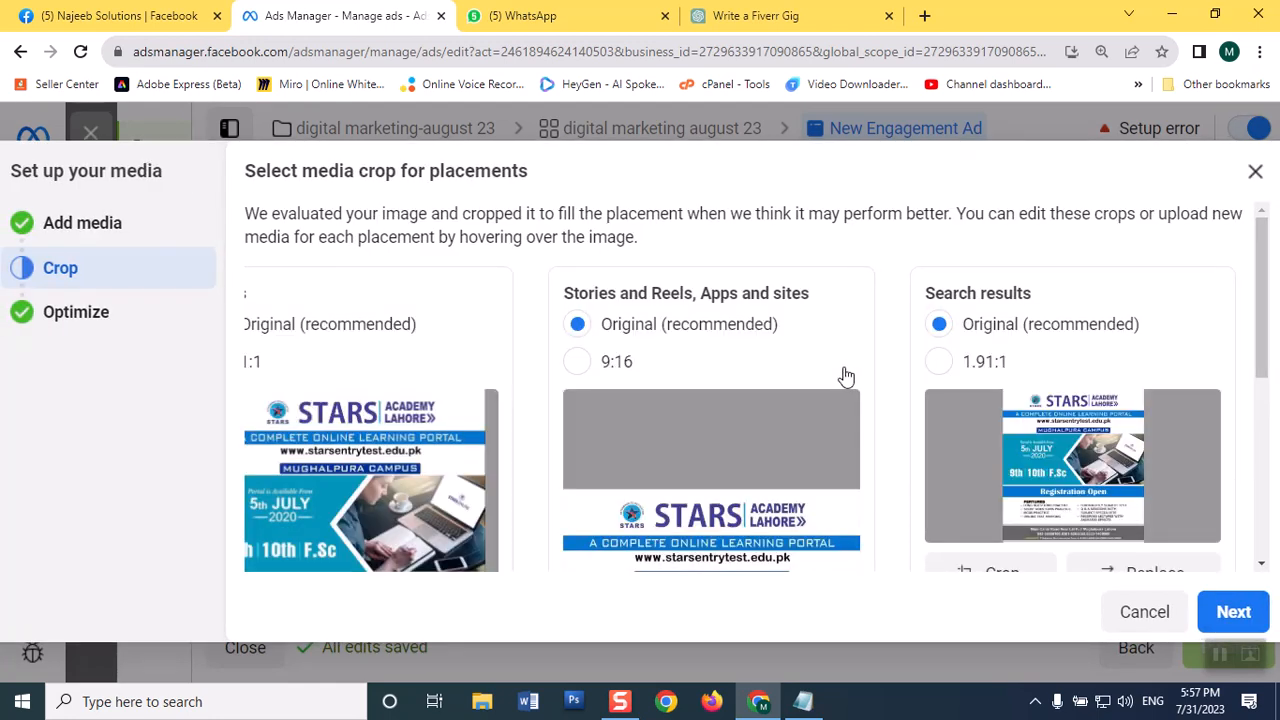
Step: Review the placement crops, keep the original versions, and finish the media setup with the preset Advantage+ creative optimizations
scroll(845, 376, down, 2)
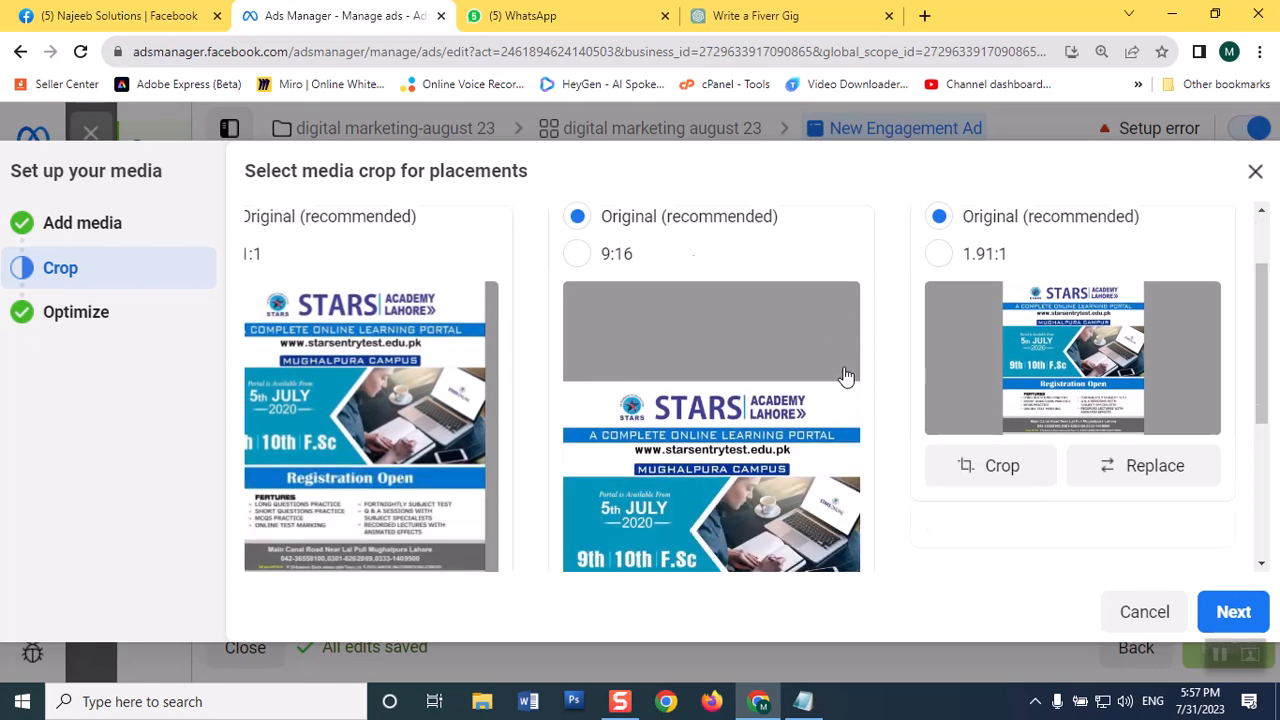
scroll(845, 376, up, 2)
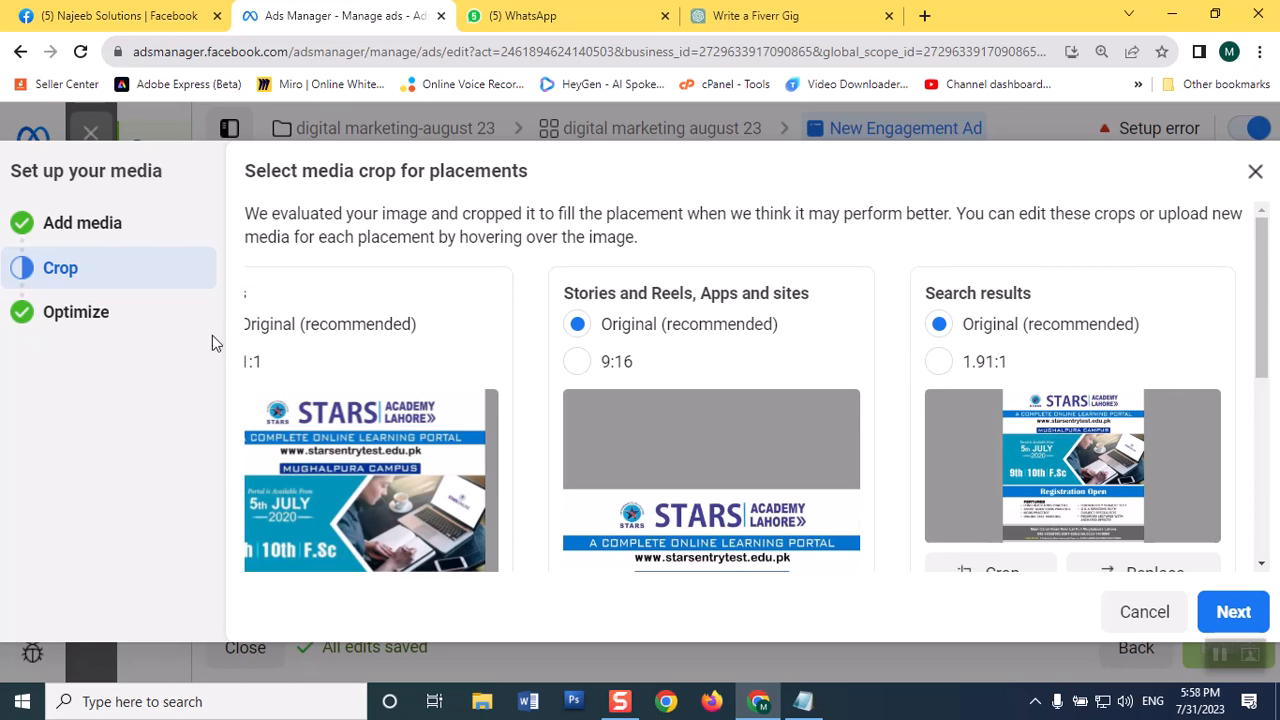
scroll(1265, 315, down, 3)
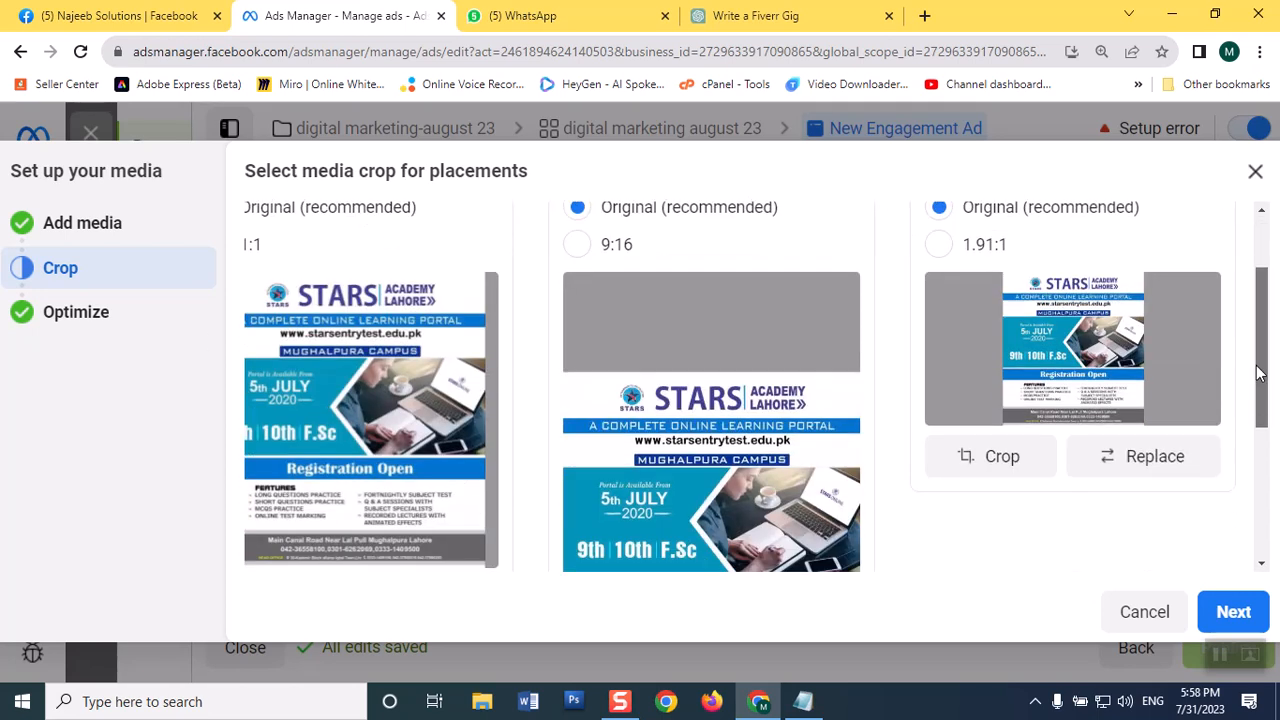
click(1236, 614)
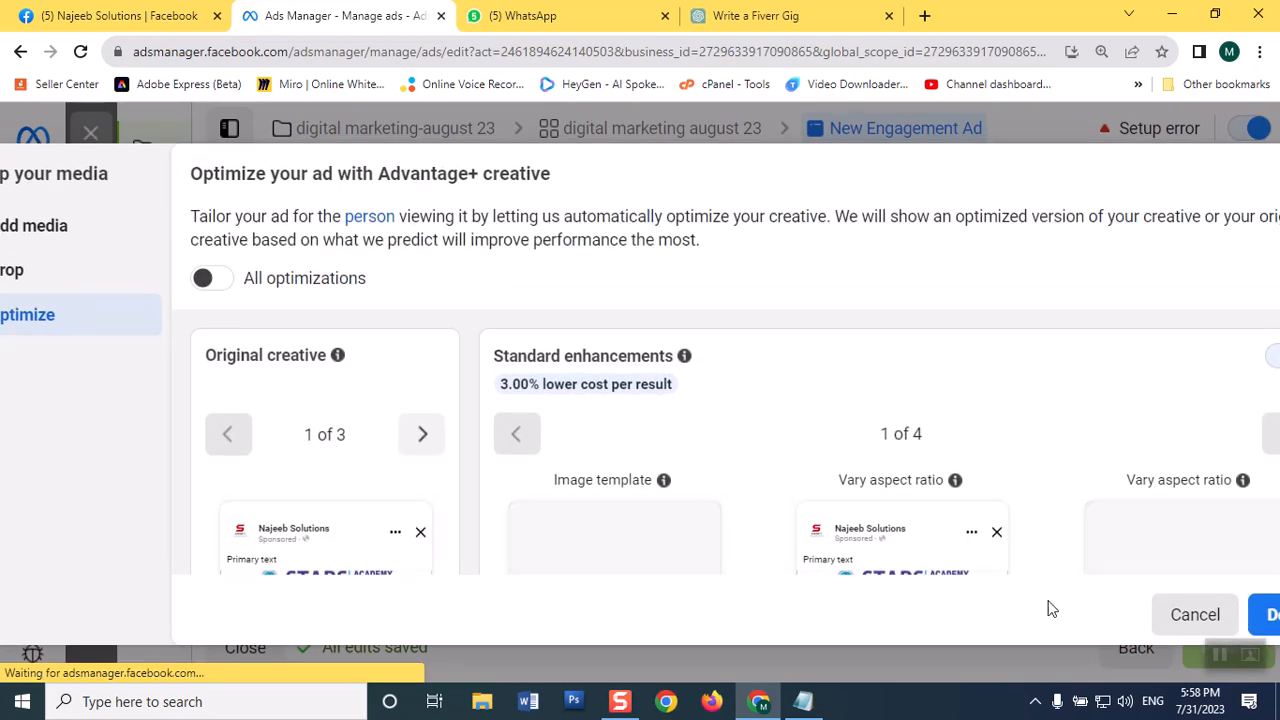
click(1270, 616)
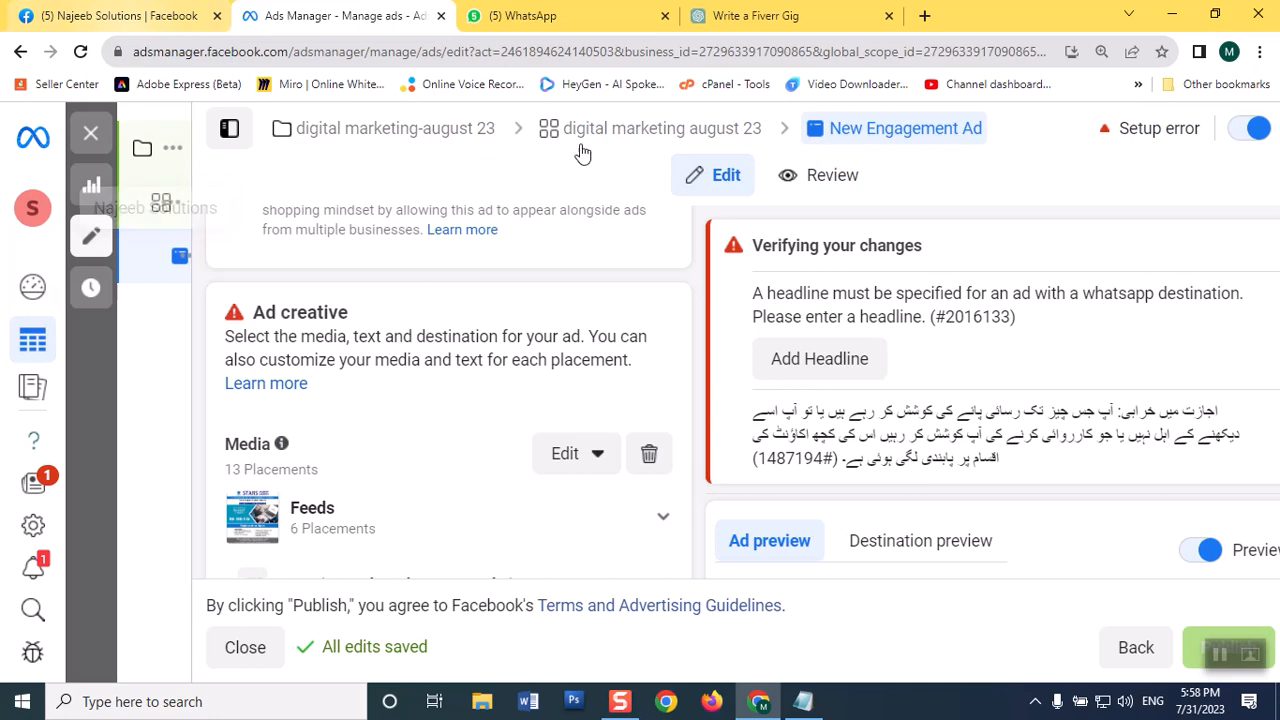
scroll(600, 423, down, 3)
scroll(600, 427, down, 3)
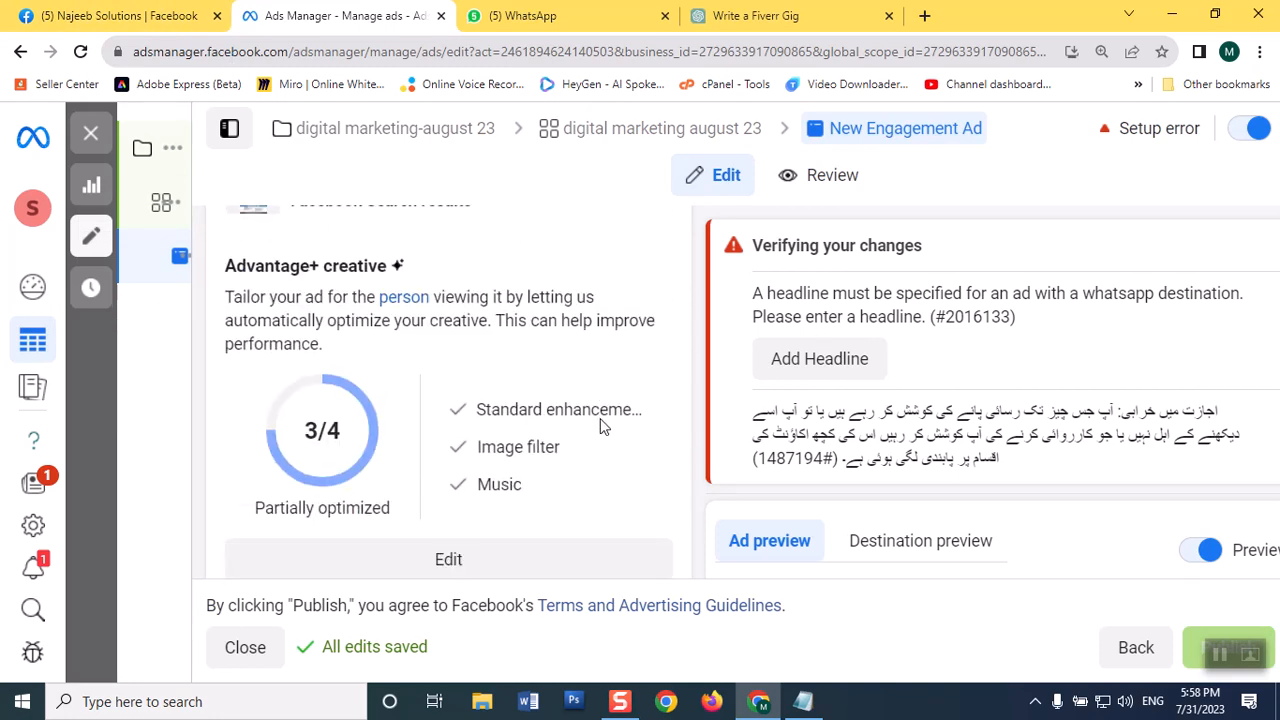
scroll(600, 427, down, 2)
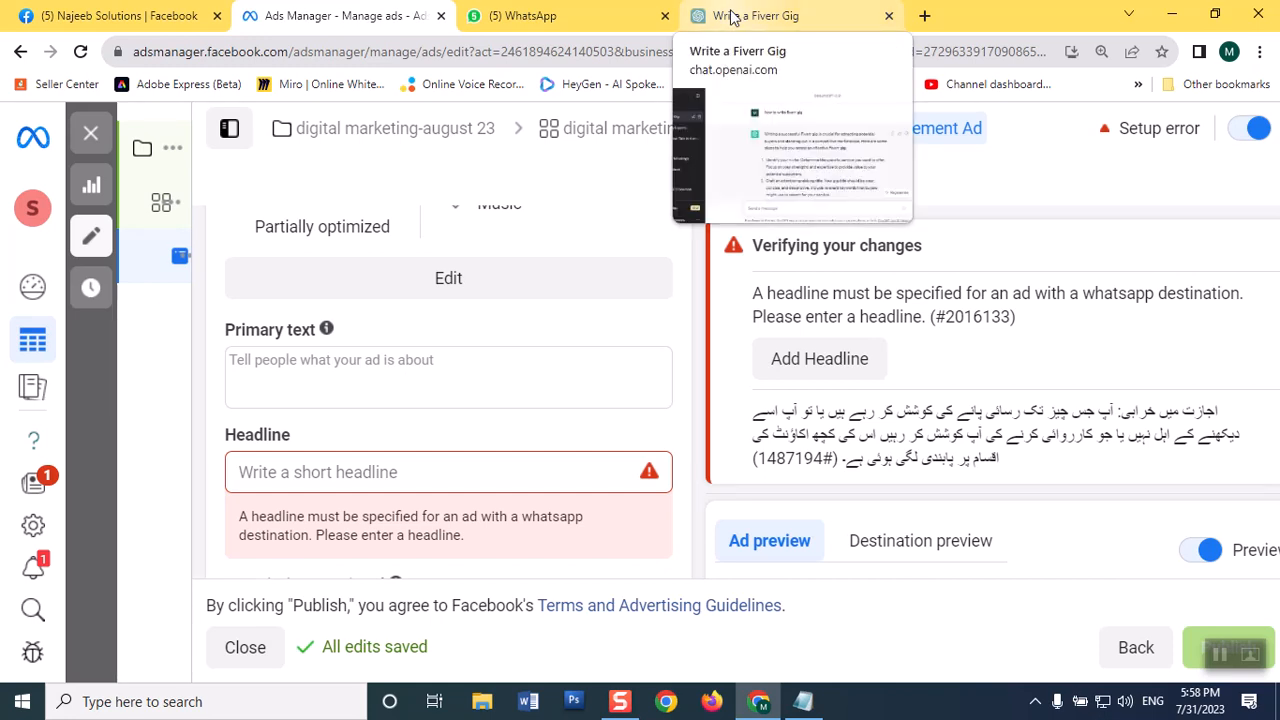
click(339, 370)
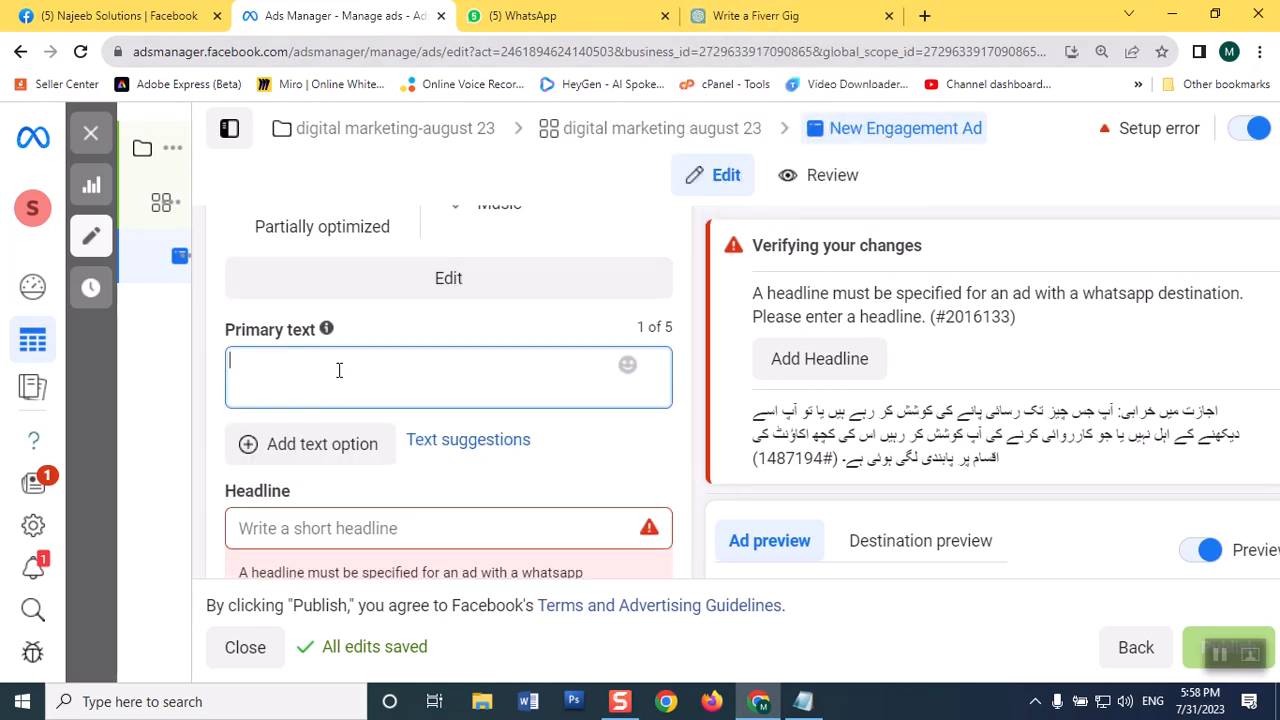
click(341, 520)
scroll(396, 525, down, 1)
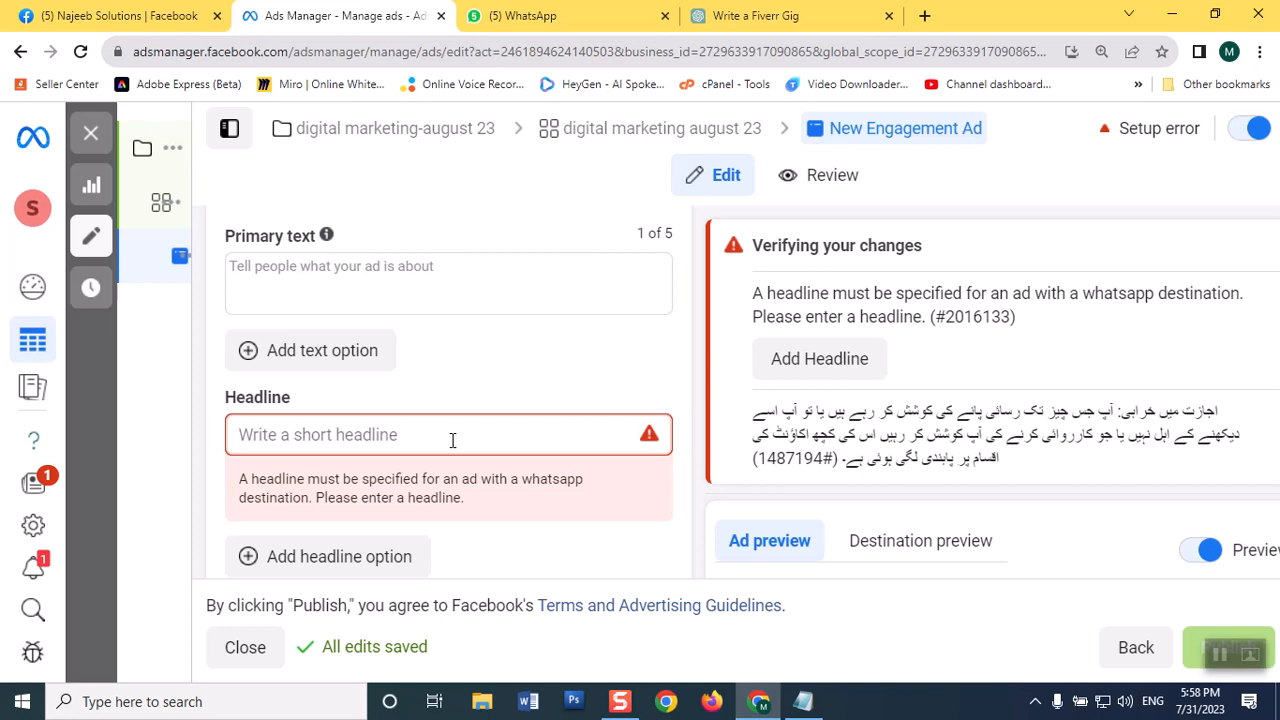
text(xc)
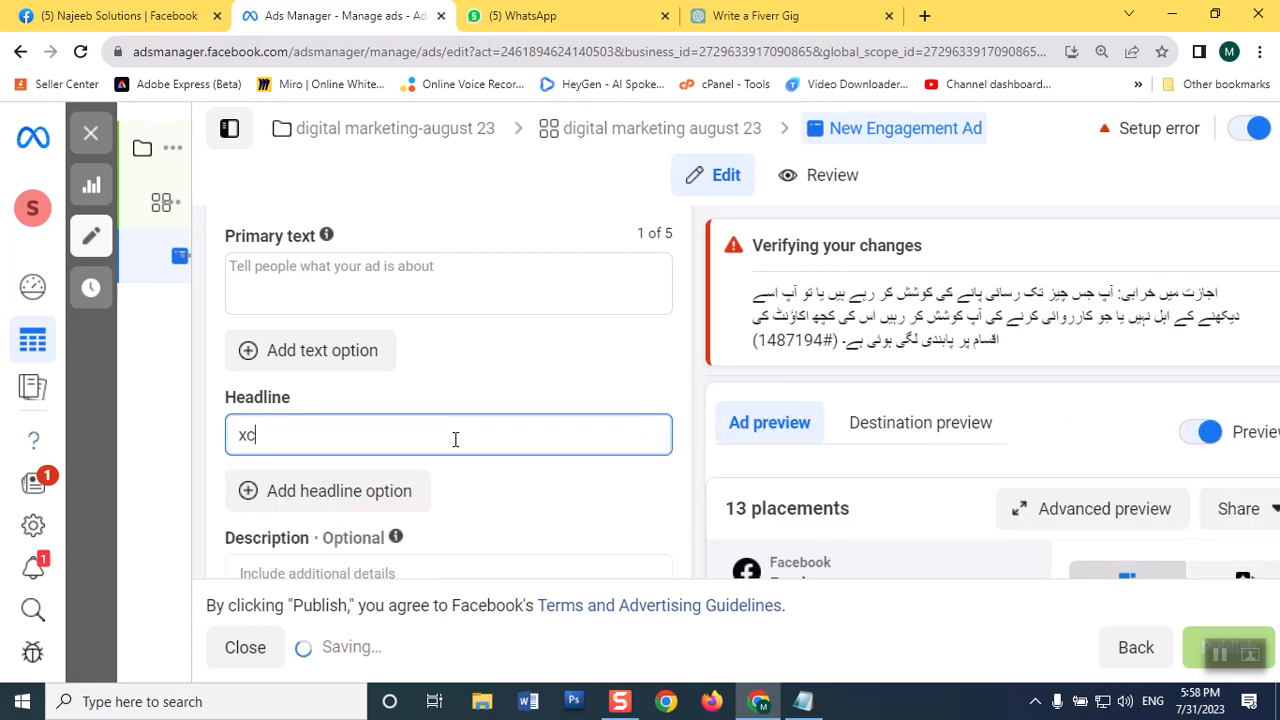
key(BackSpace)
key(BackSpace)
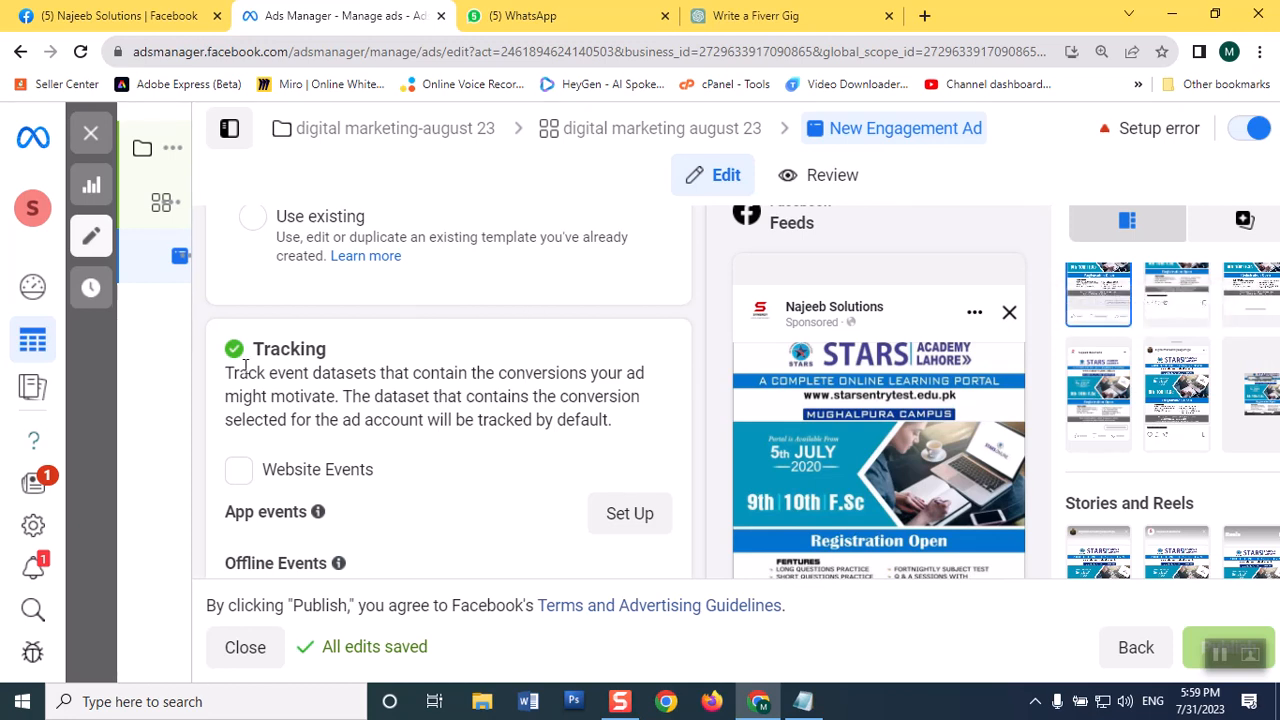
Step: Examine the ad's message template, tracking options and URL parameters
scroll(517, 437, up, 4)
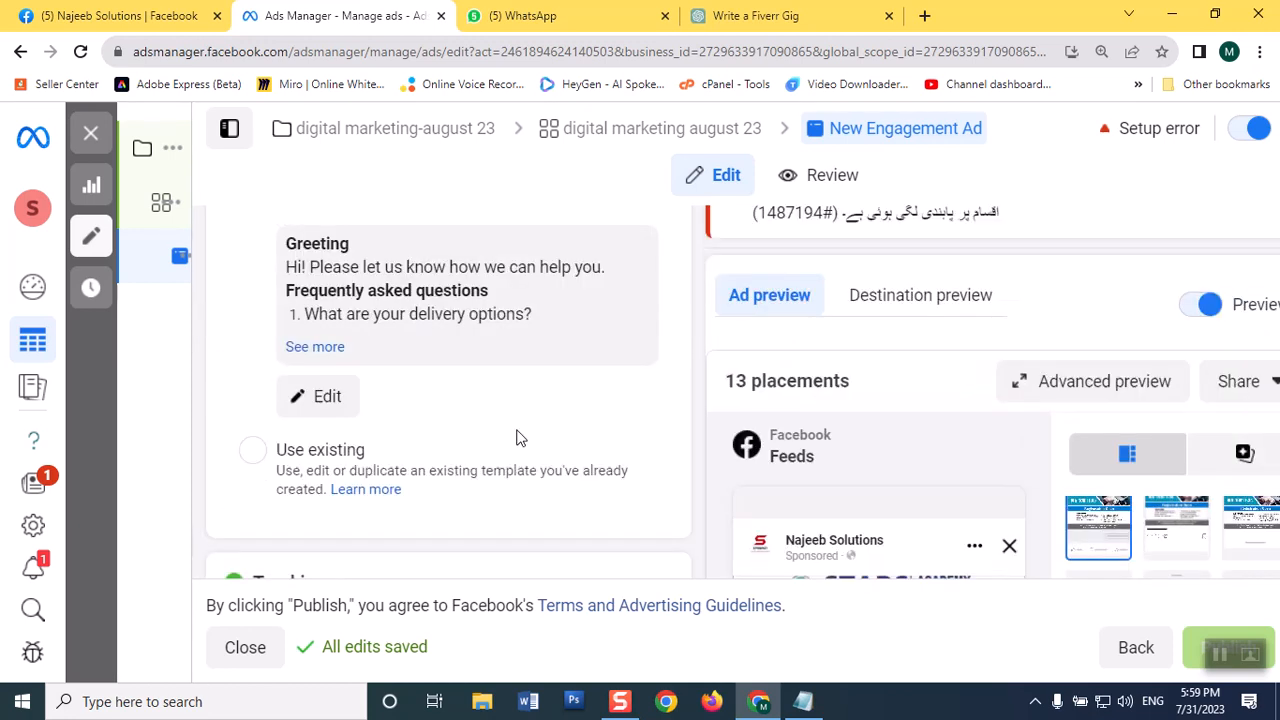
scroll(517, 437, down, 3)
scroll(517, 437, down, 4)
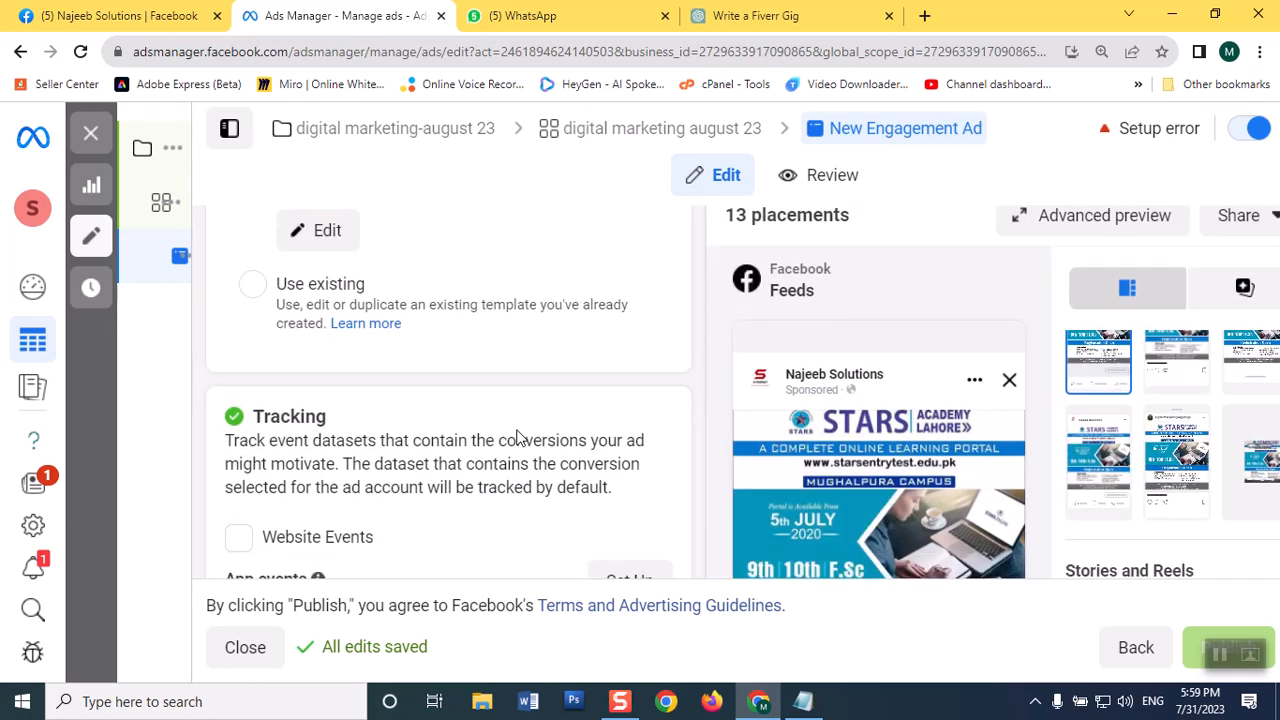
scroll(517, 437, up, 10)
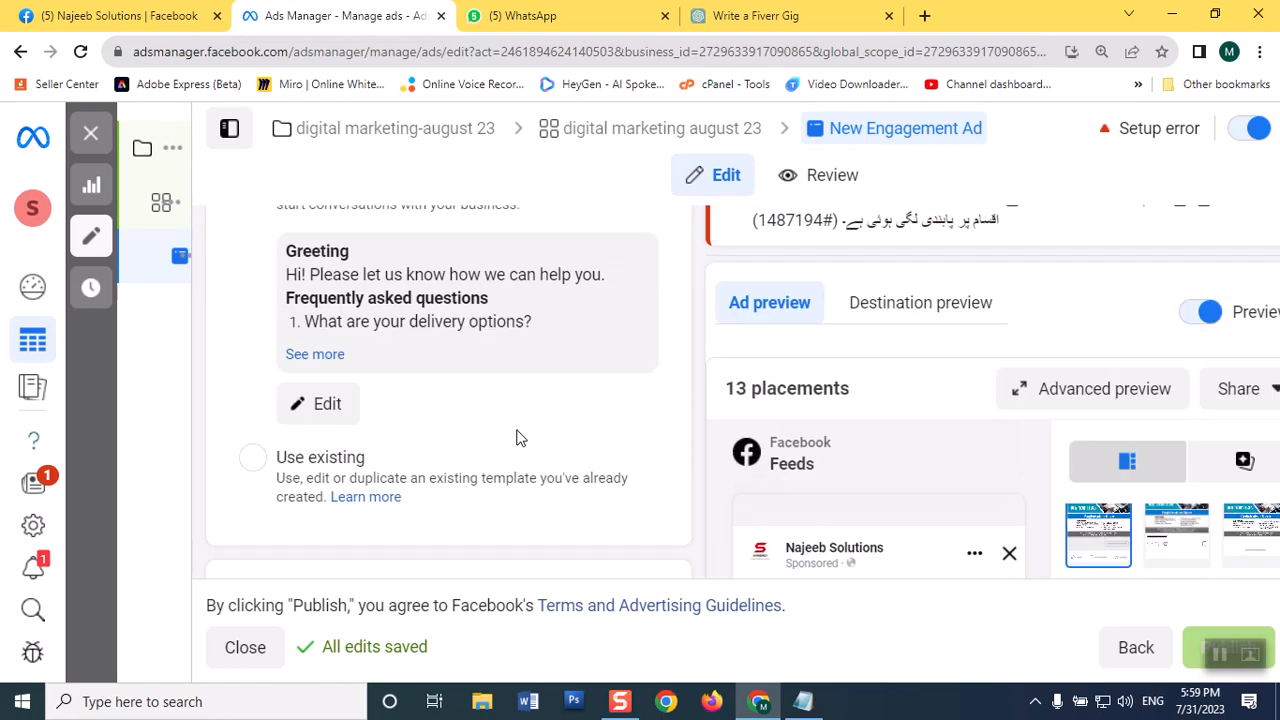
scroll(517, 437, down, 8)
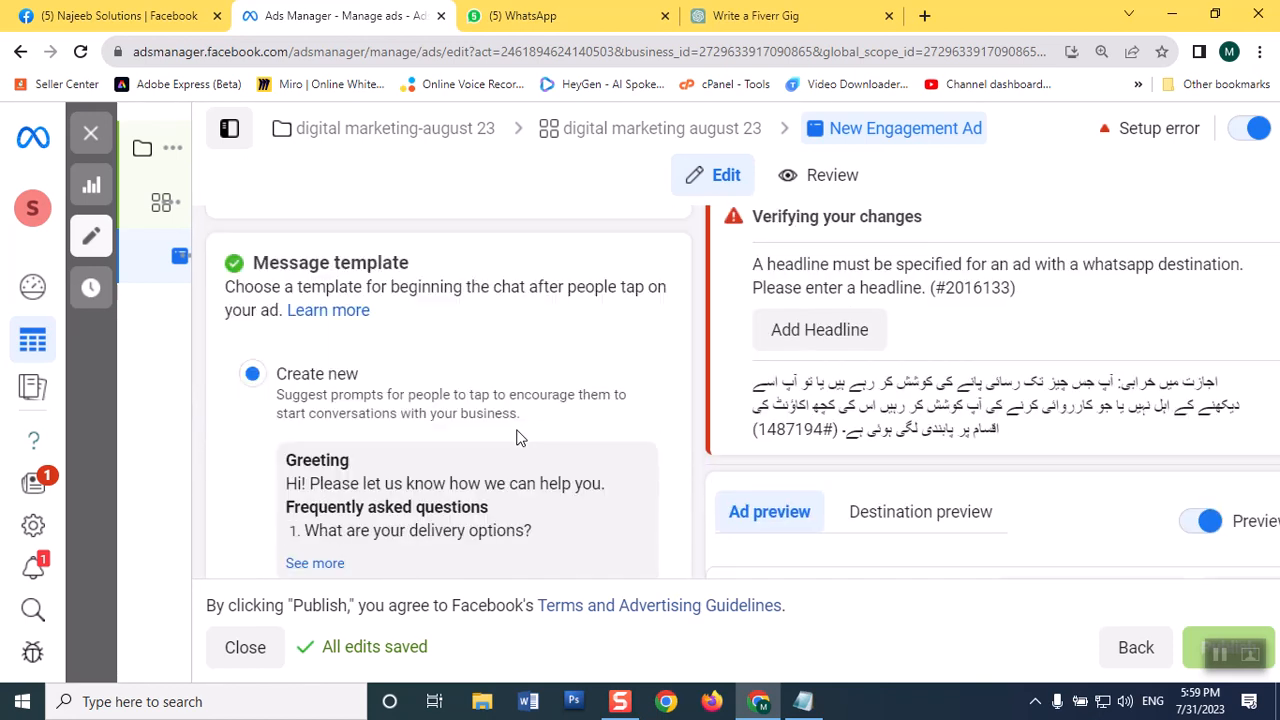
scroll(517, 437, down, 2)
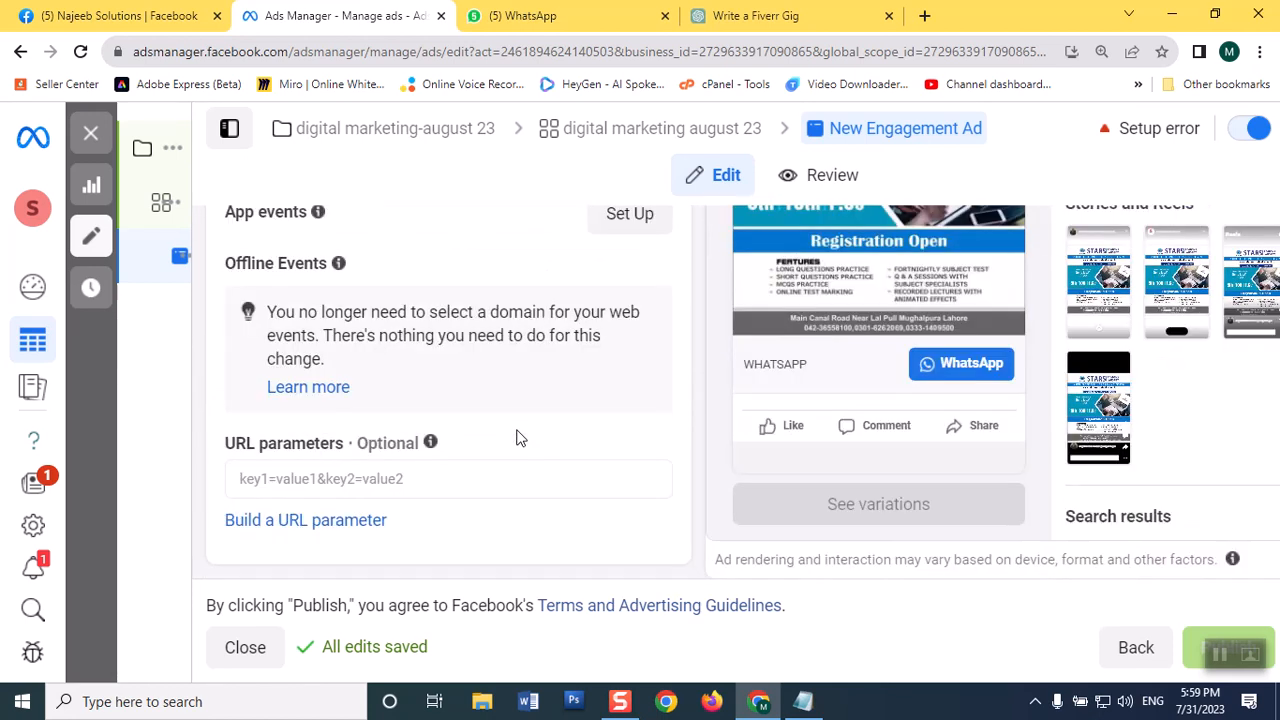
scroll(517, 437, up, 9)
scroll(517, 437, up, 6)
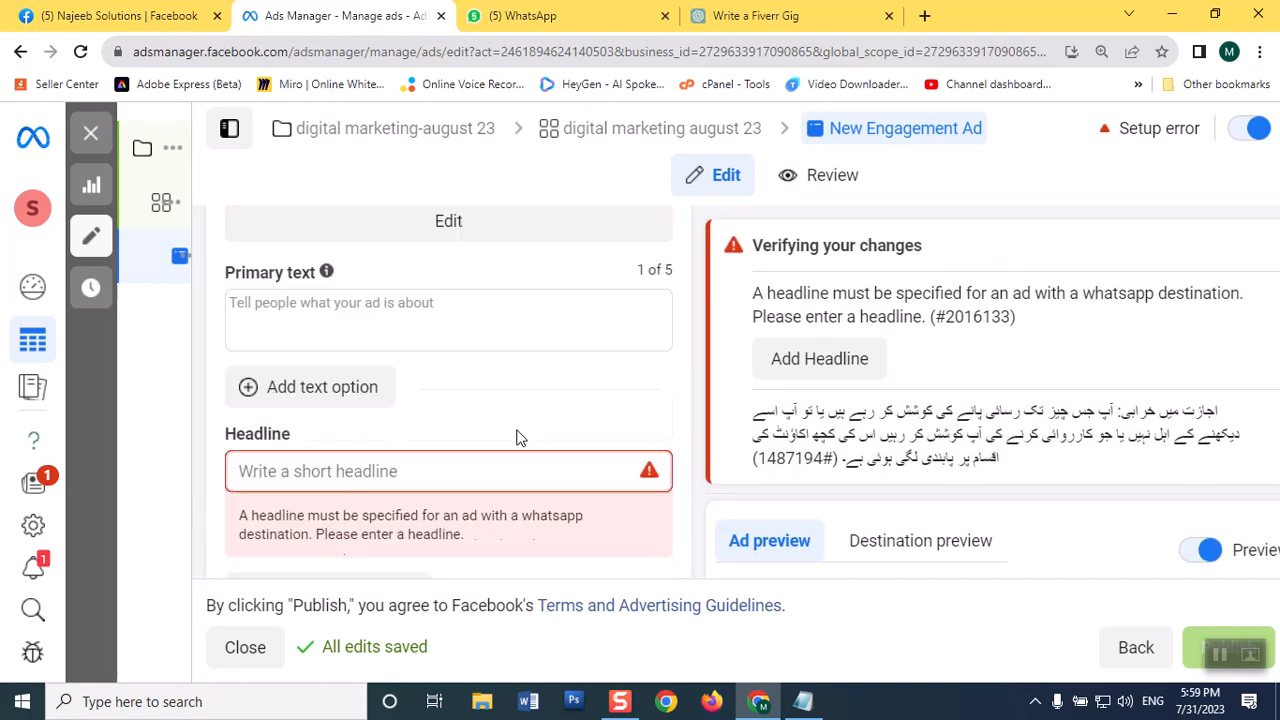
Step: Set the ad's headline to "FSc Coaching Classes" and check it in the Facebook Feeds preview
scroll(517, 437, down, 2)
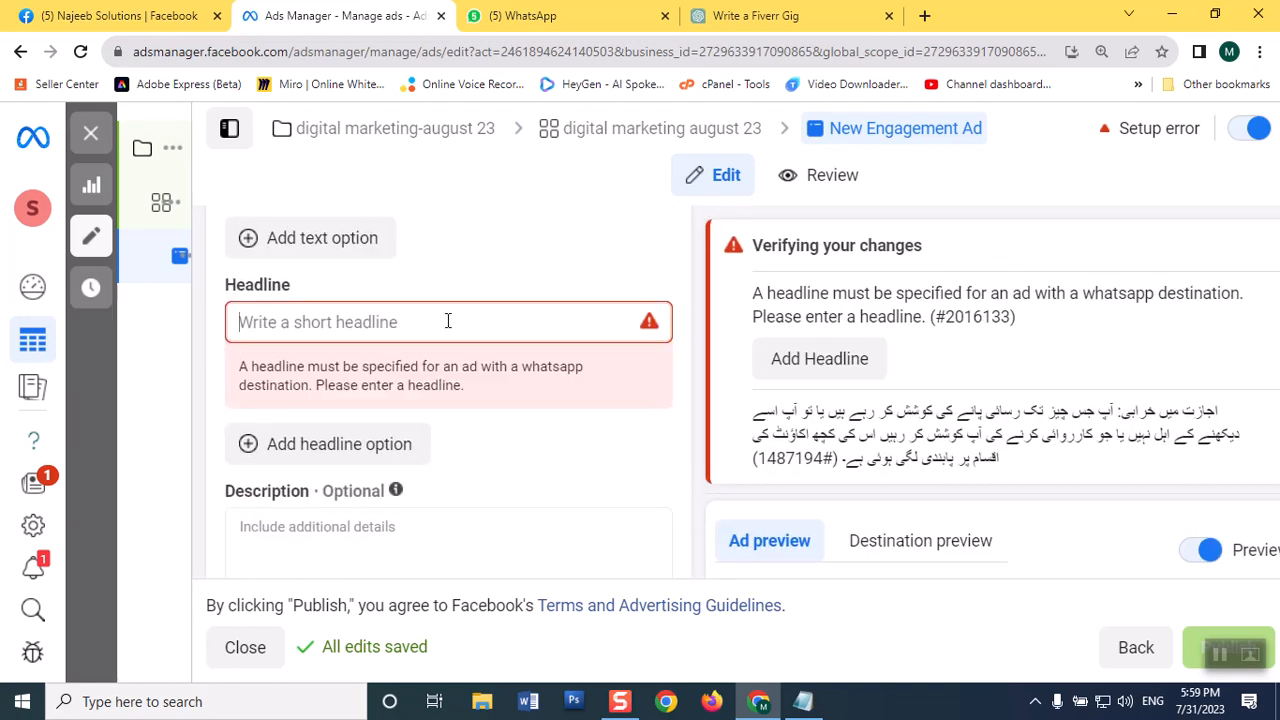
click(448, 321)
text(F)
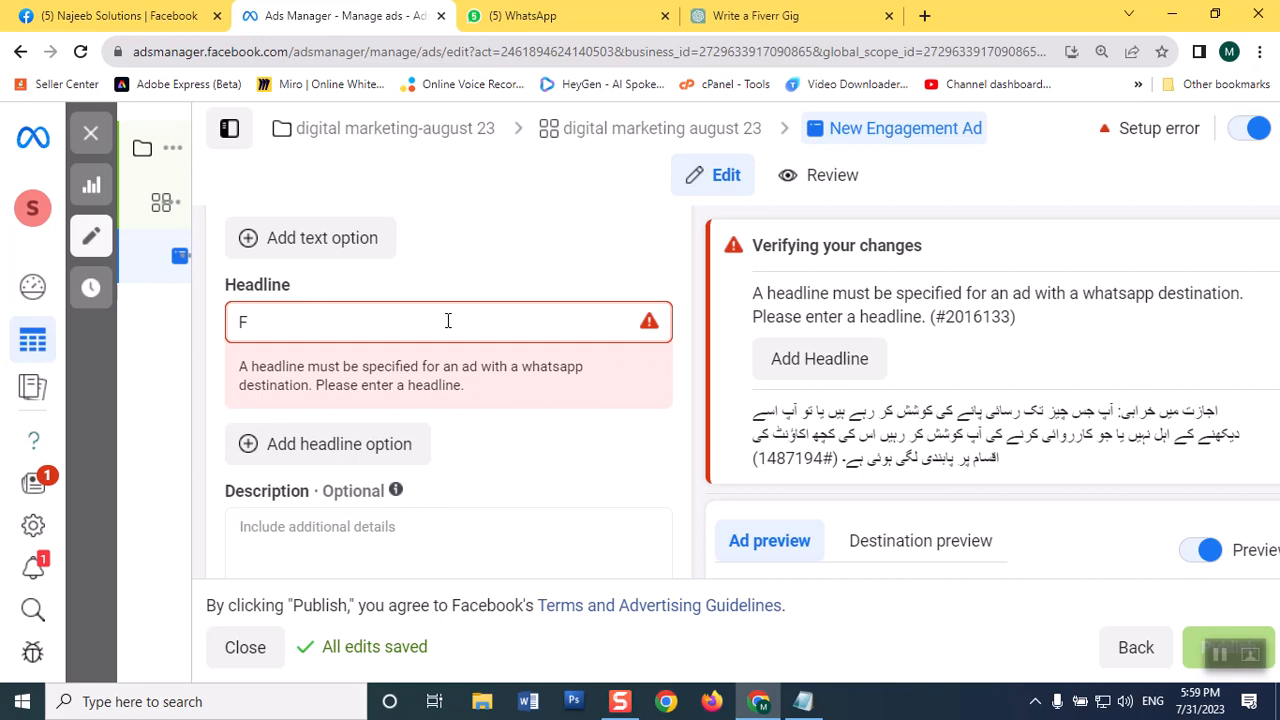
text(Sc C)
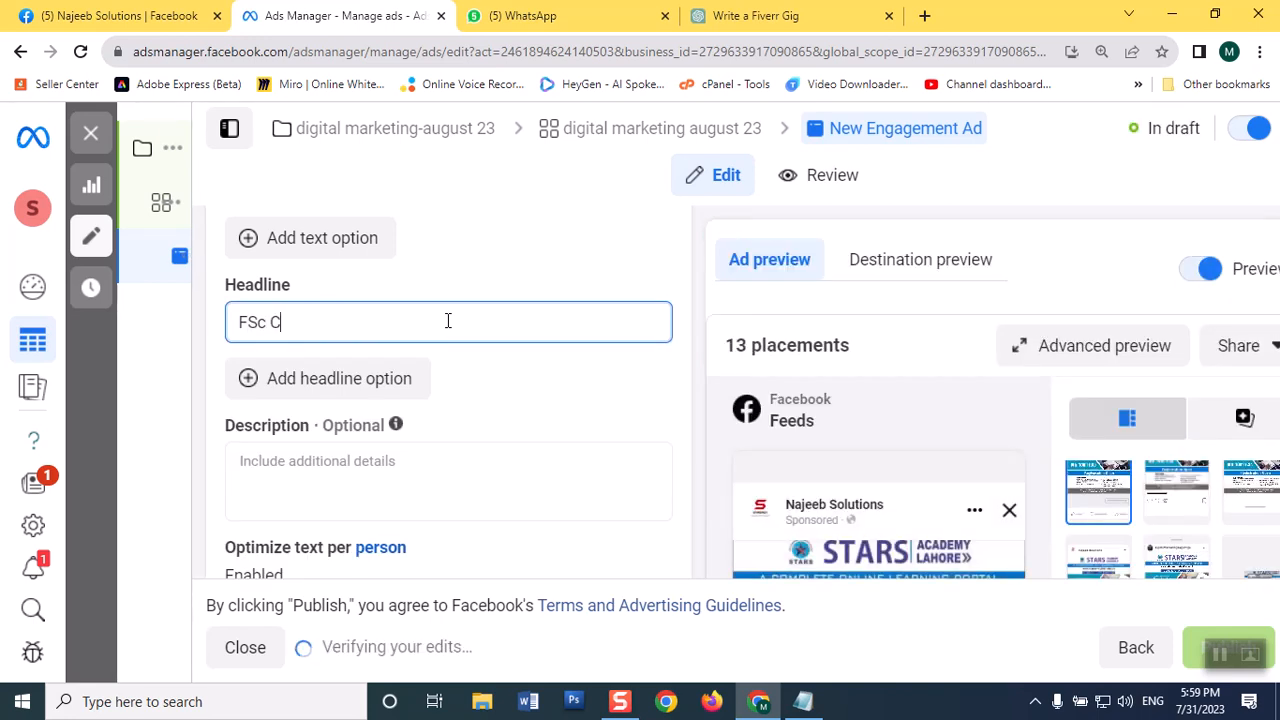
text(oaching Classe)
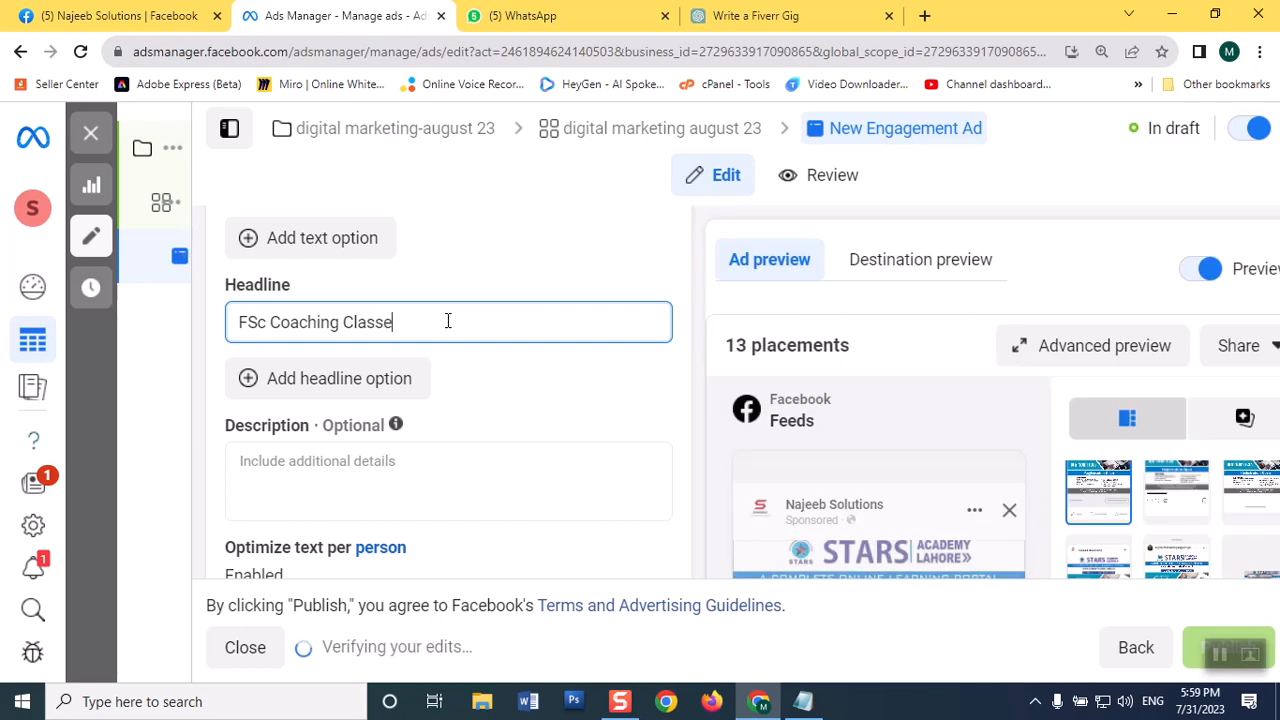
text(s)
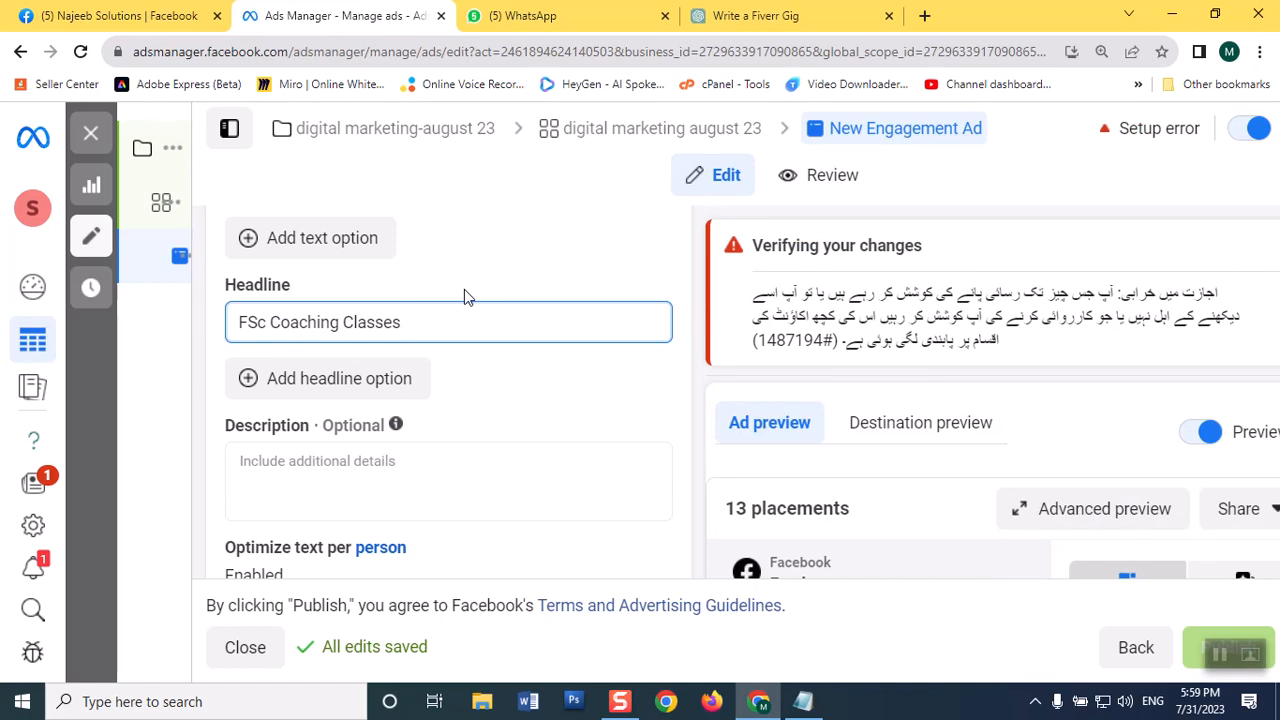
scroll(1040, 475, down, 10)
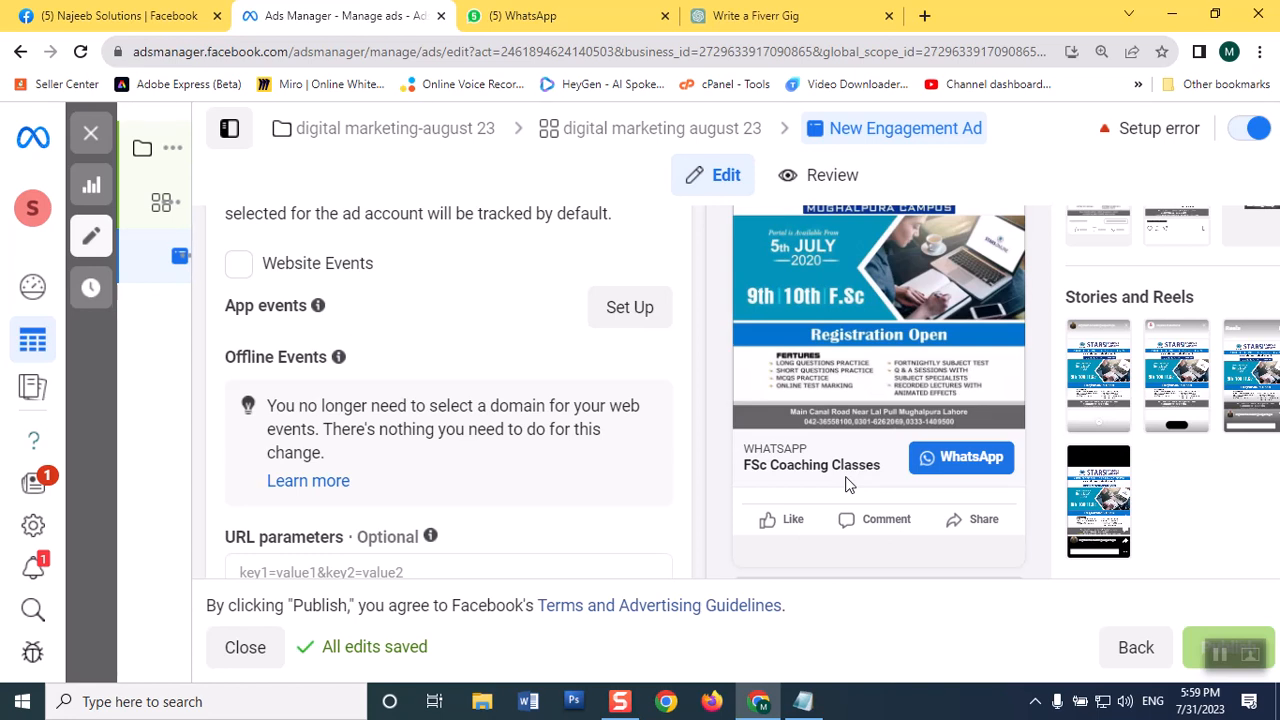
scroll(657, 448, up, 5)
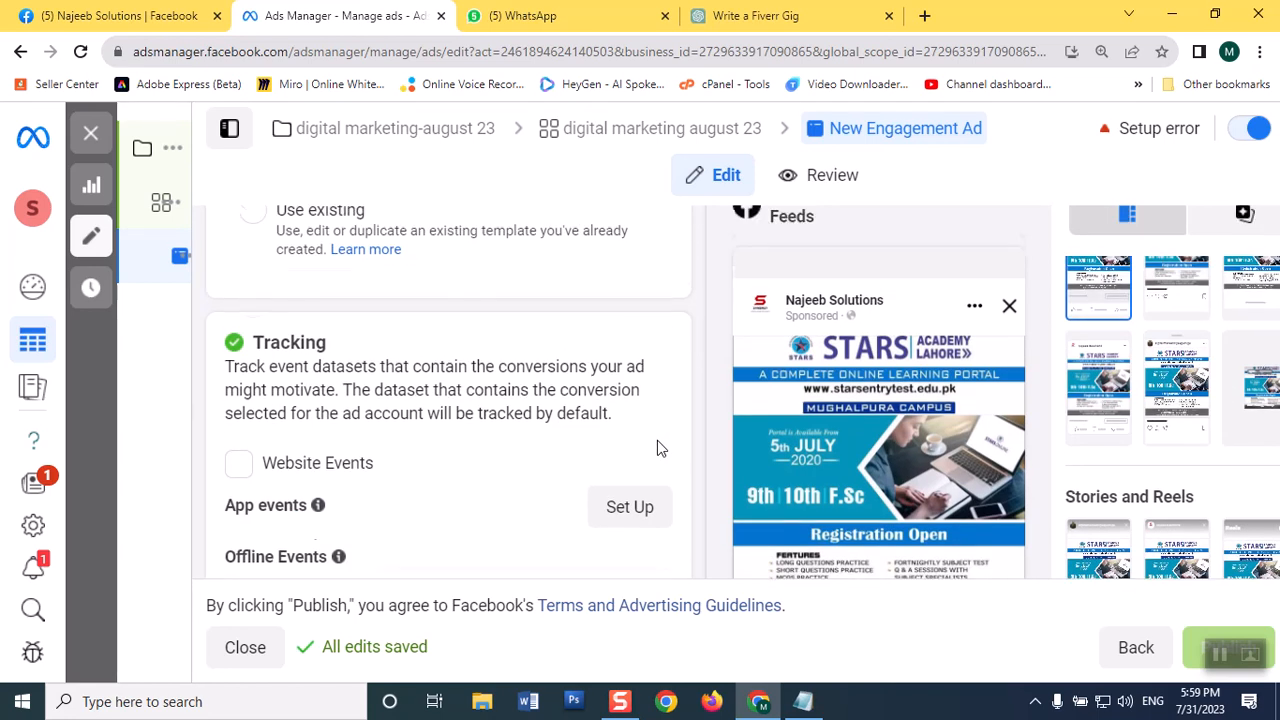
Step: Add a second headline option to the ad reading "Online FSc Coaching Classes"
scroll(657, 448, up, 4)
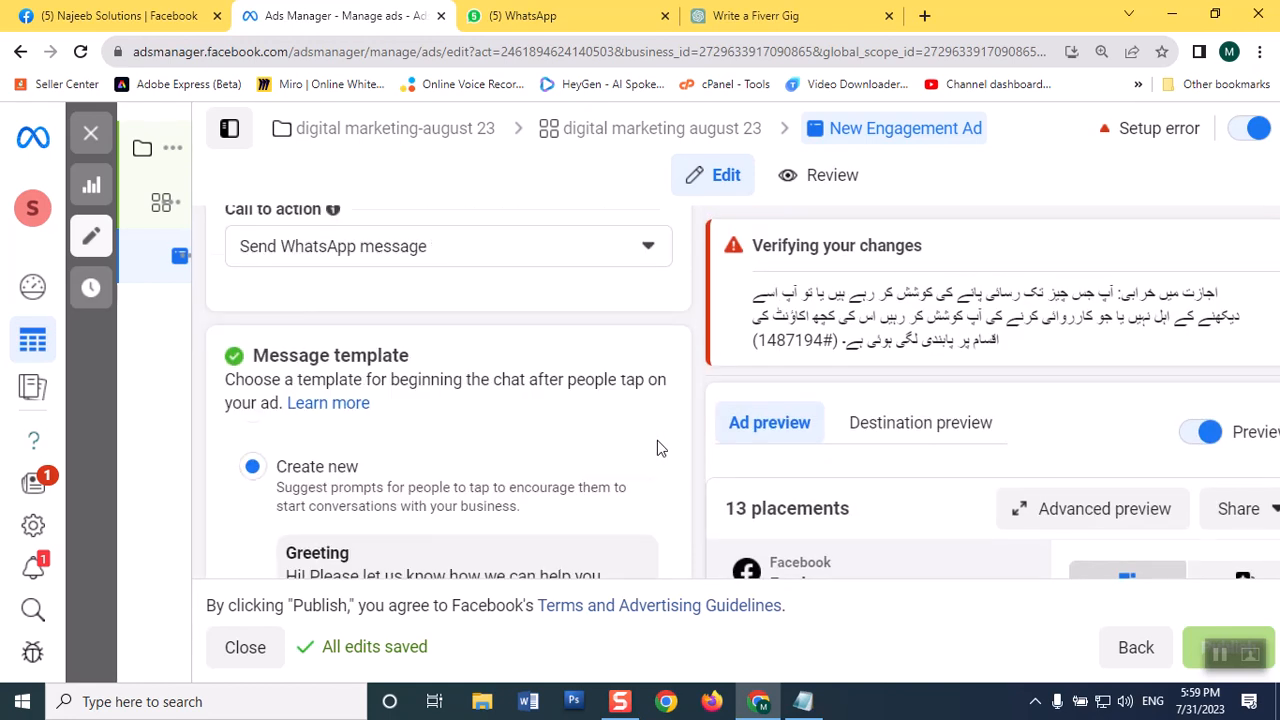
scroll(657, 448, down, 6)
scroll(657, 445, down, 3)
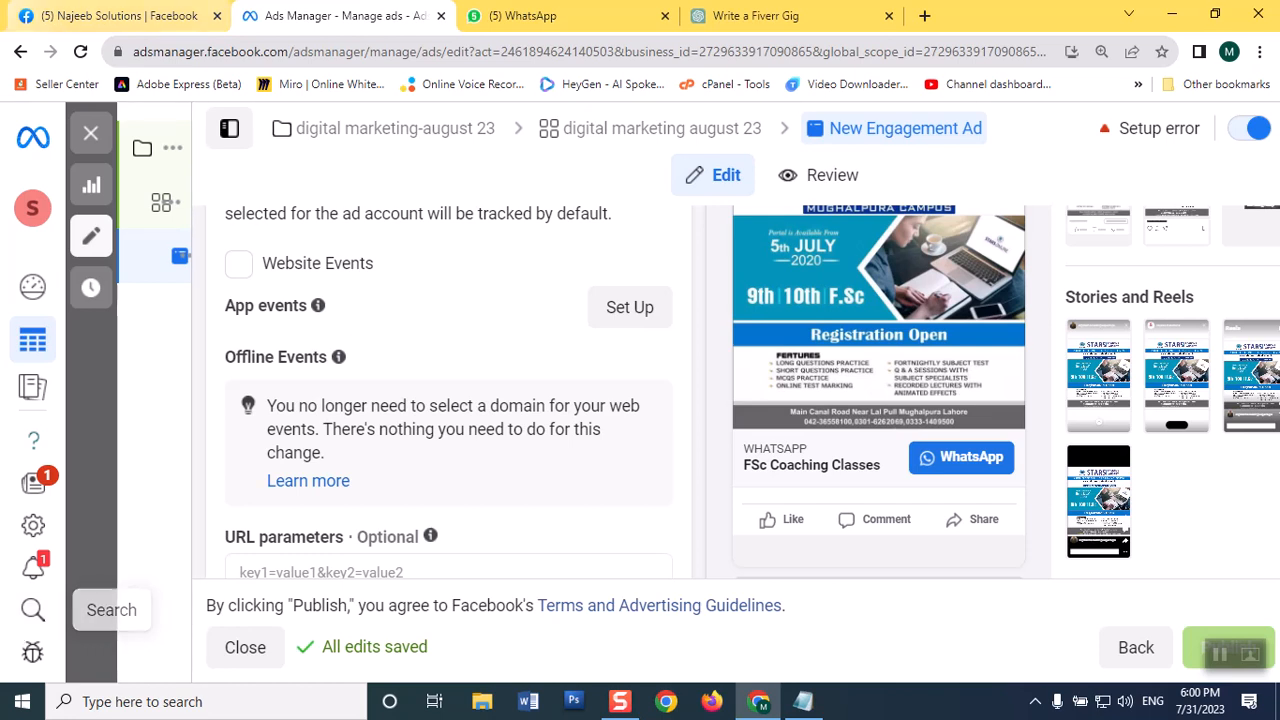
scroll(450, 430, down, 1)
scroll(450, 430, up, 5)
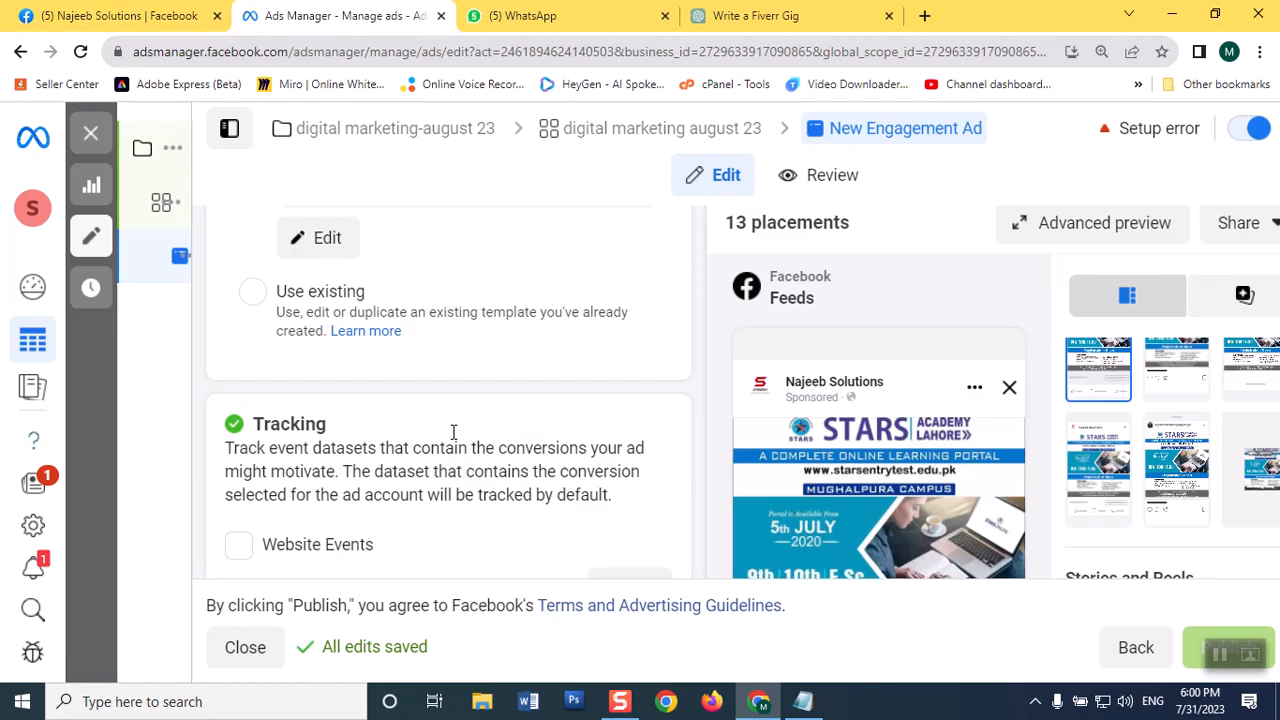
scroll(453, 432, up, 5)
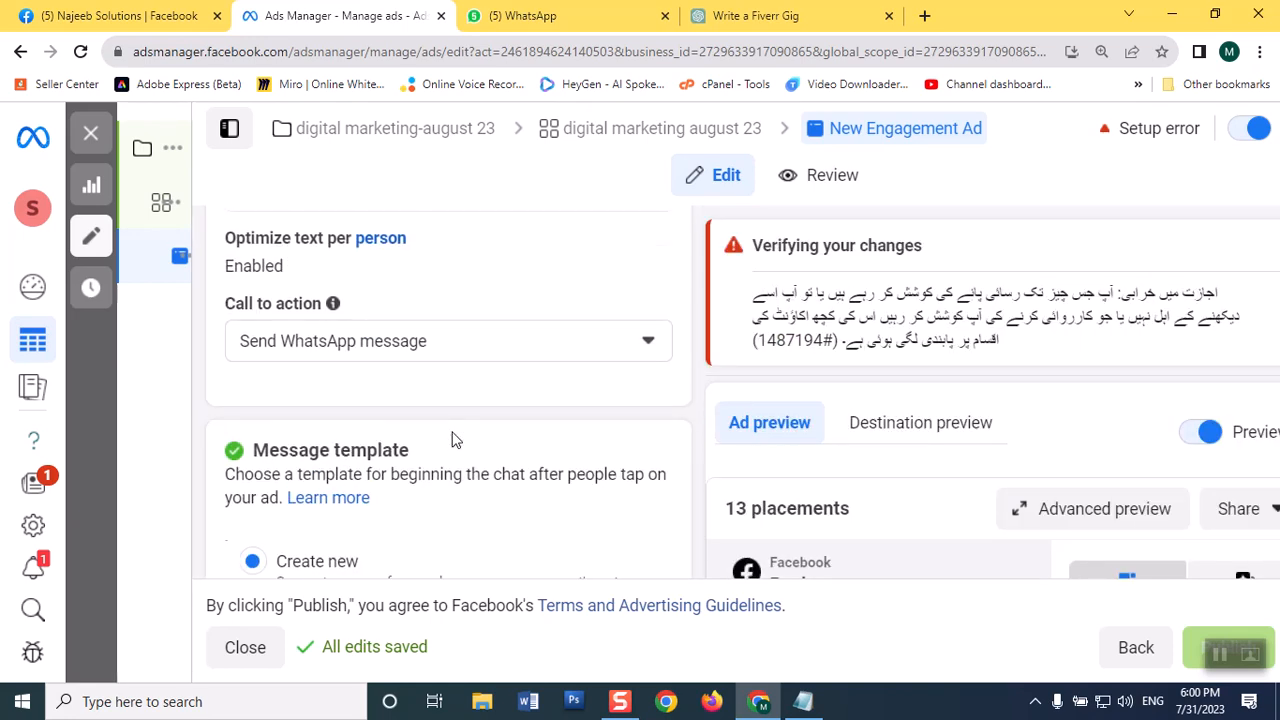
scroll(451, 440, up, 2)
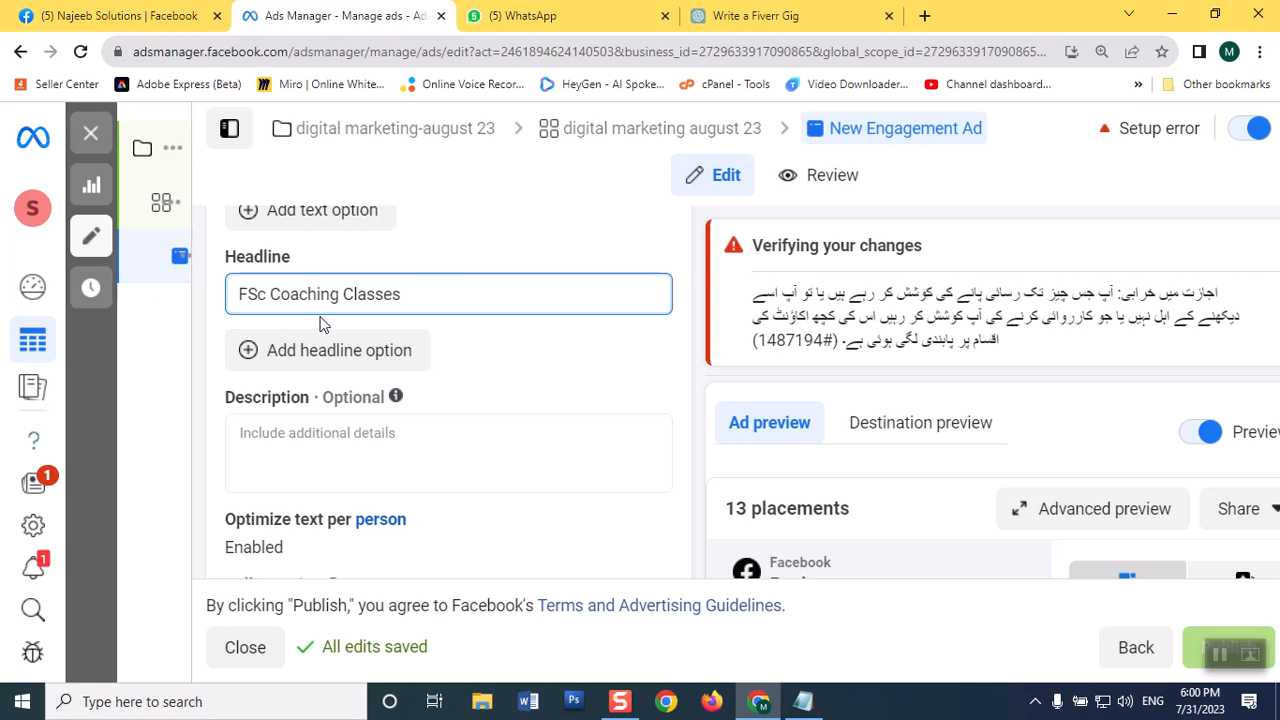
click(248, 355)
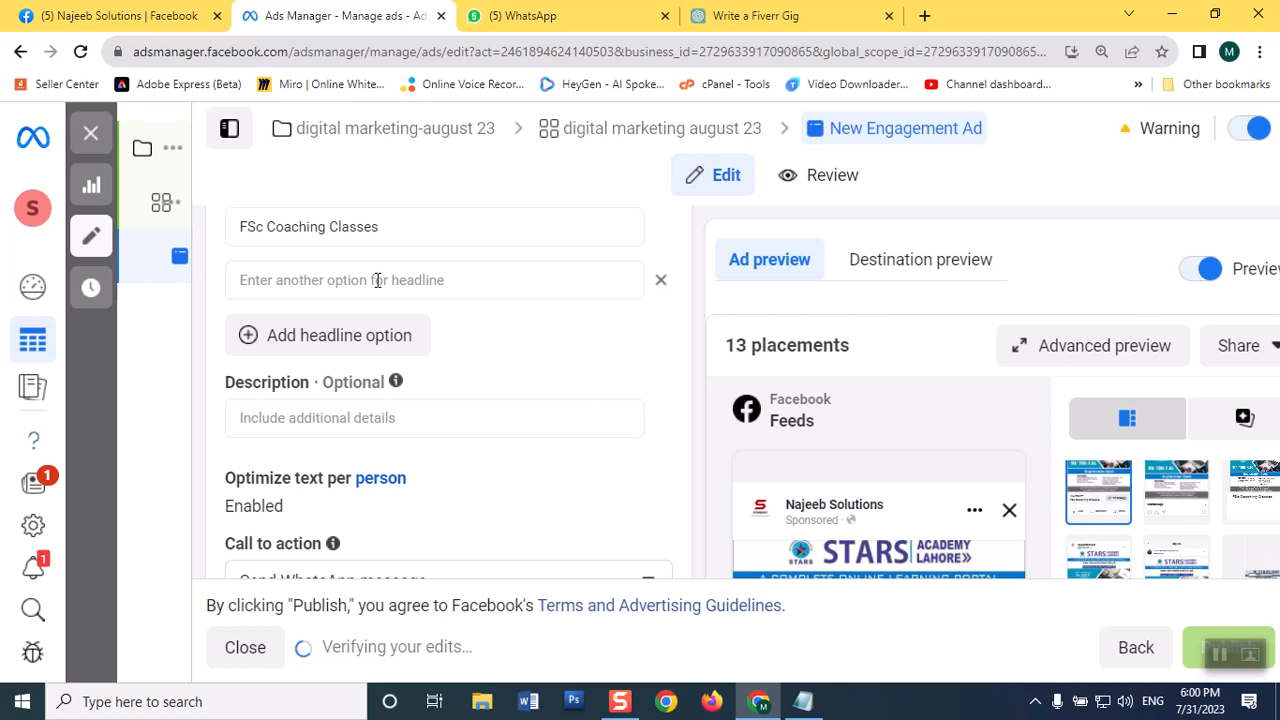
click(377, 281)
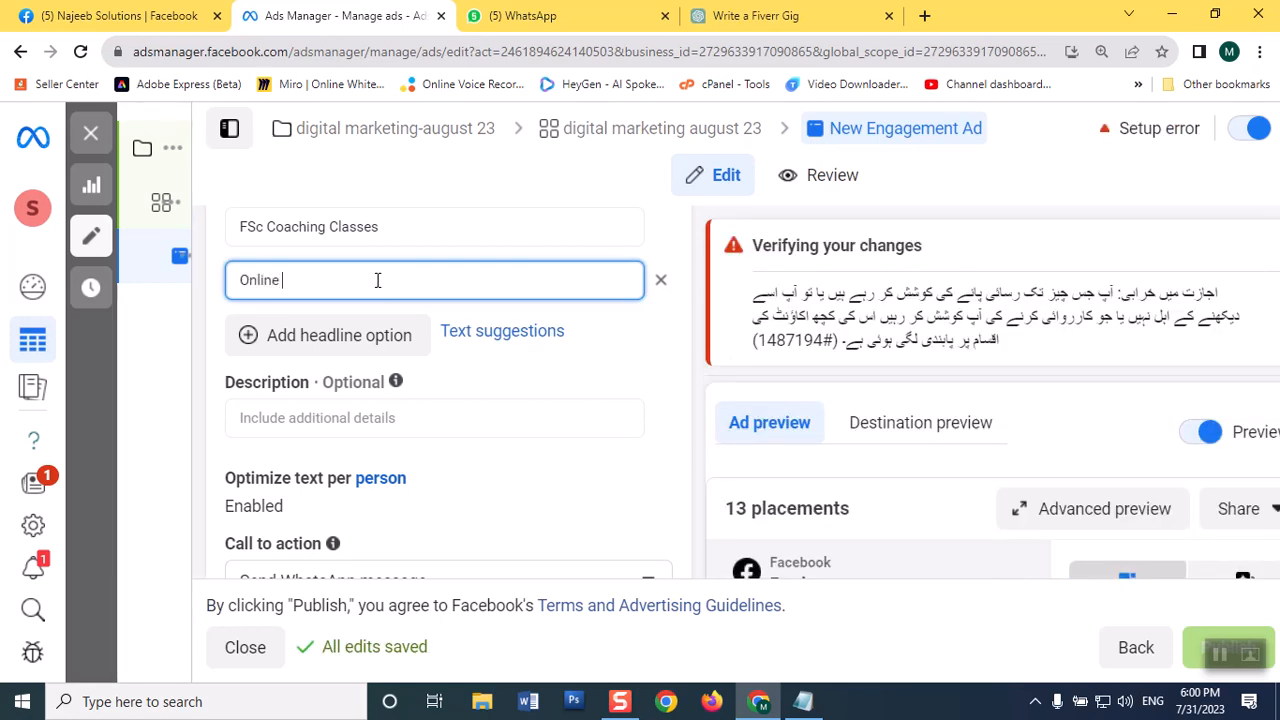
text(Online FSc )
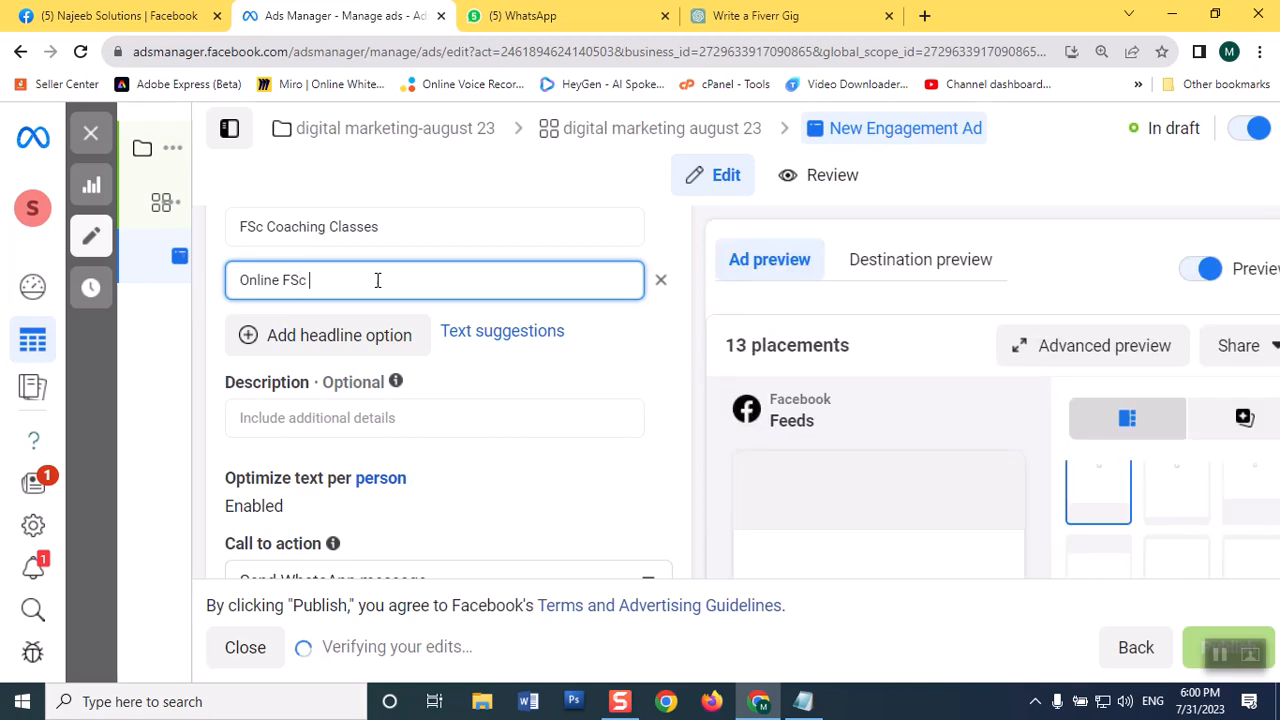
text(Coachin)
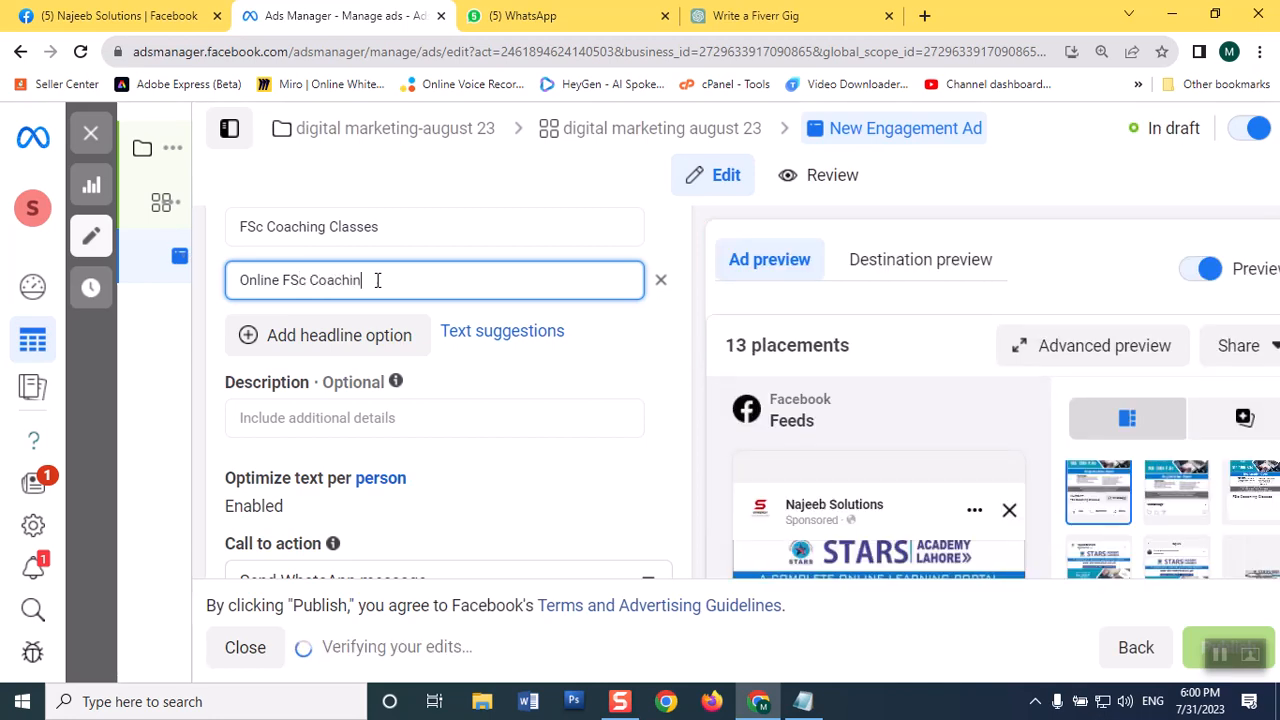
text(g Classes)
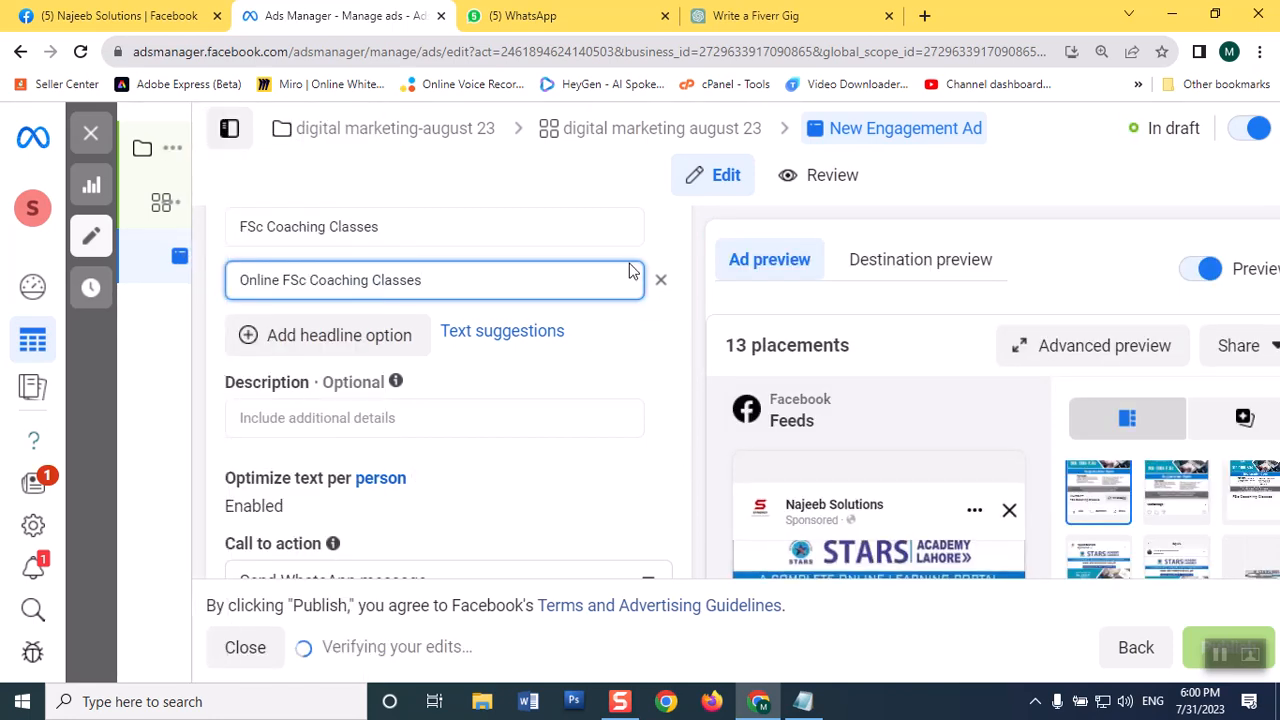
click(674, 232)
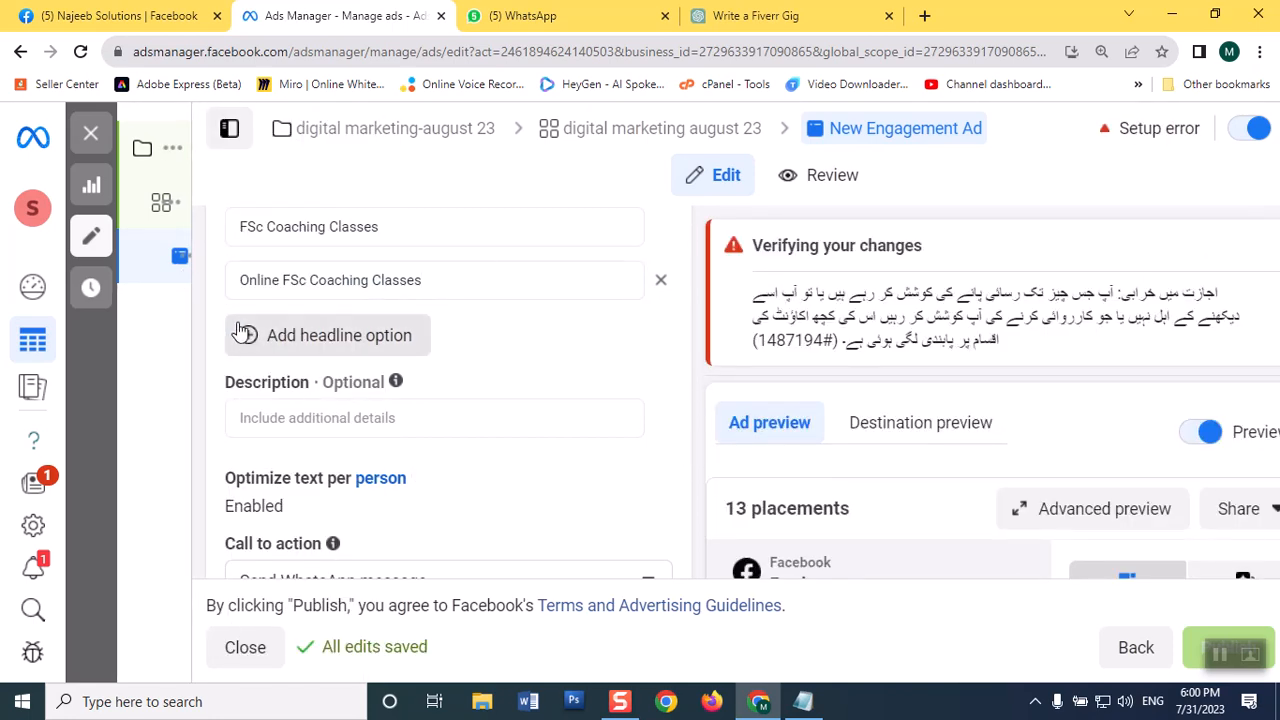
Step: Add a third headline option reading "50% Off on Evening Classes"
click(243, 338)
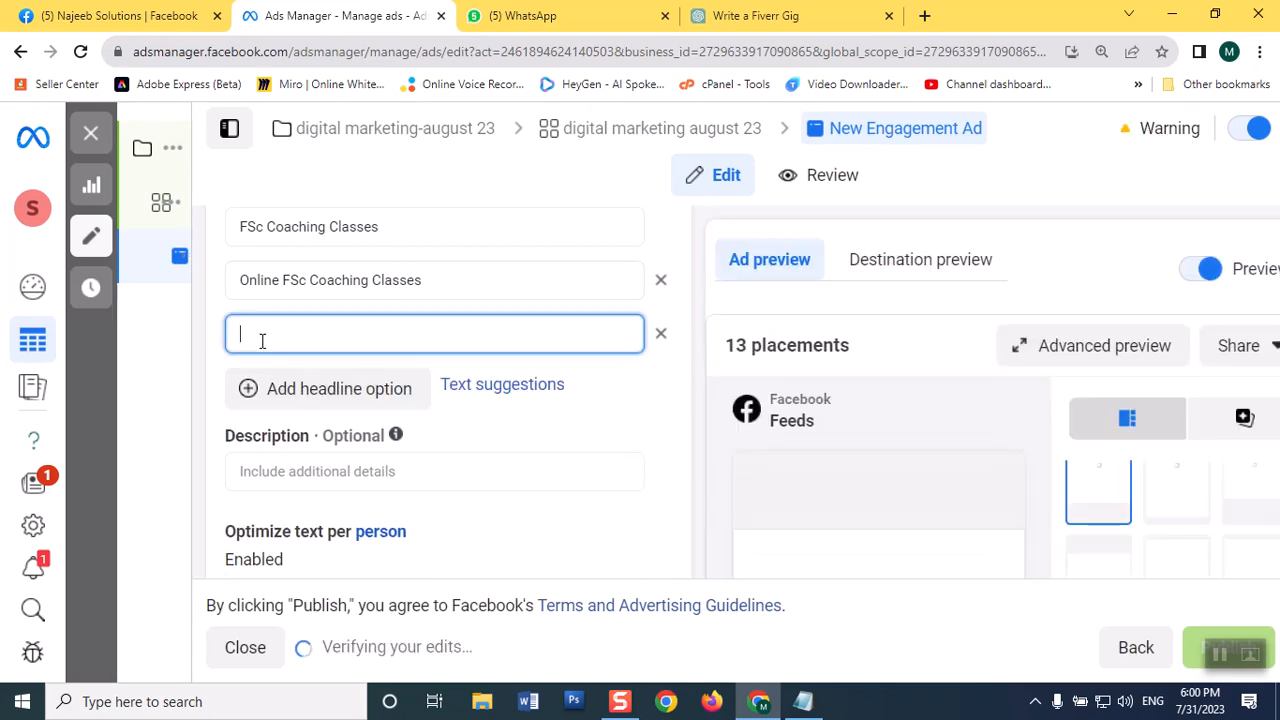
text(5)
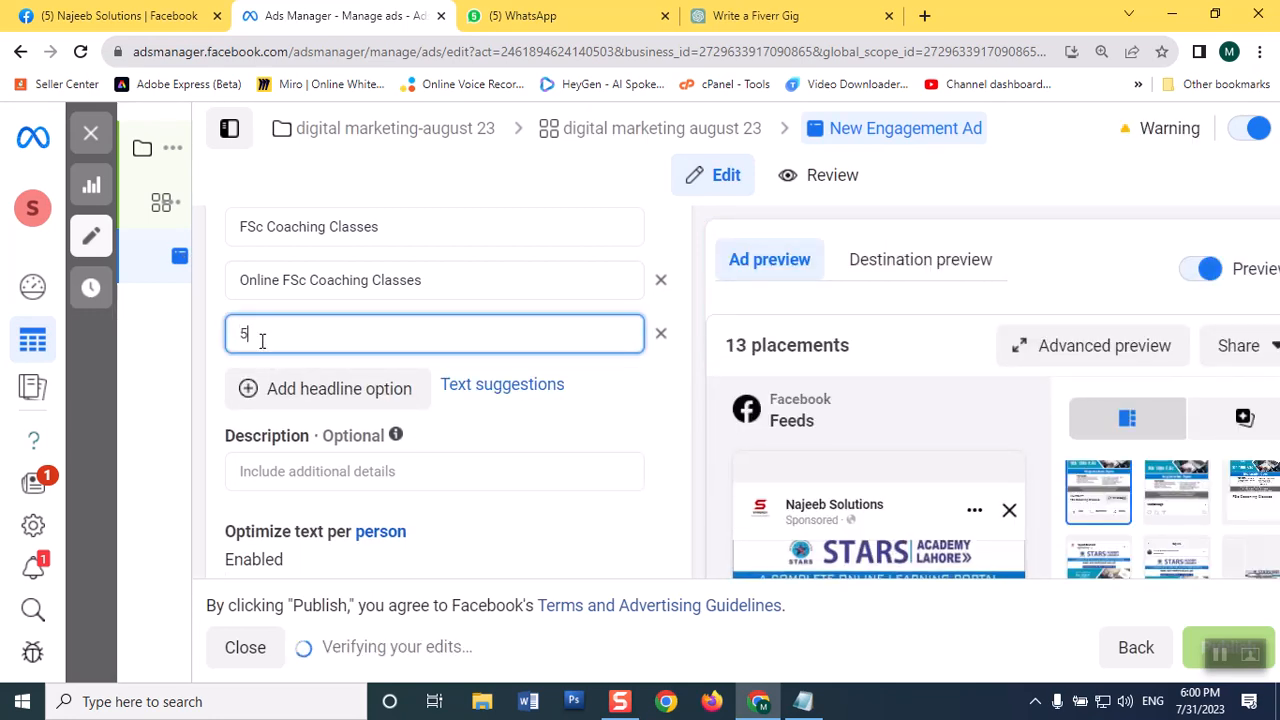
text(0% Off)
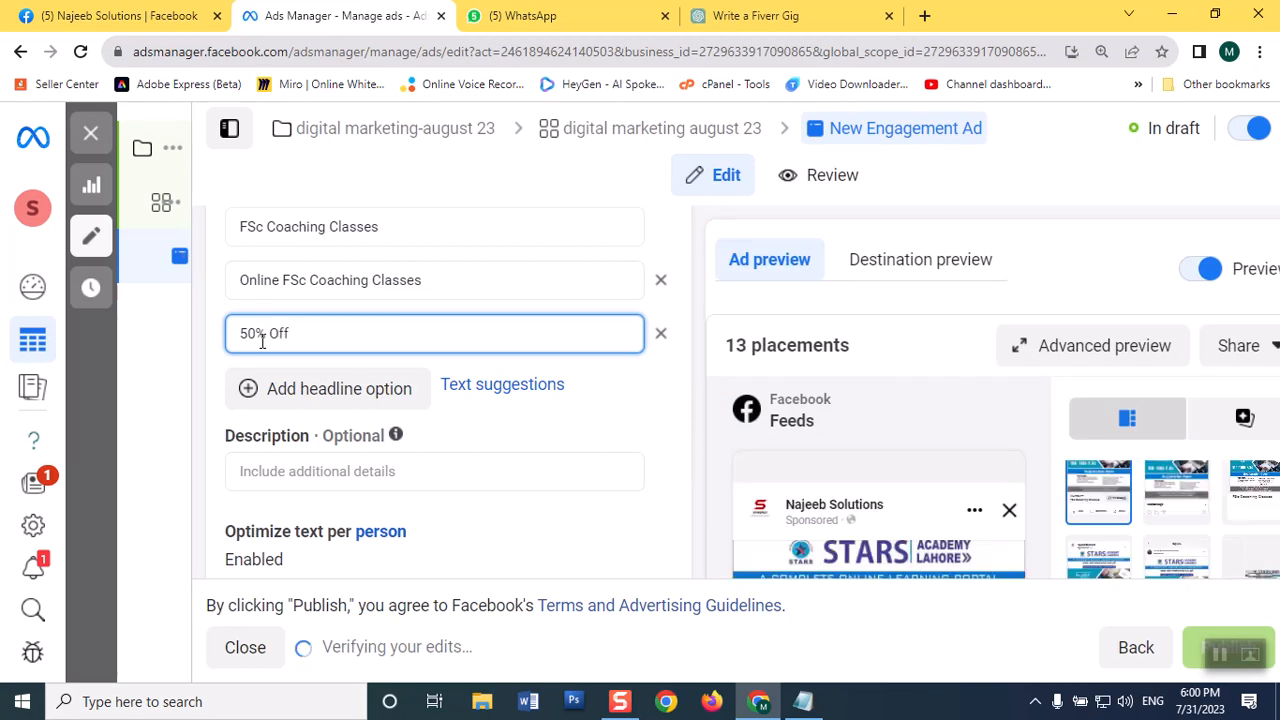
text( on E)
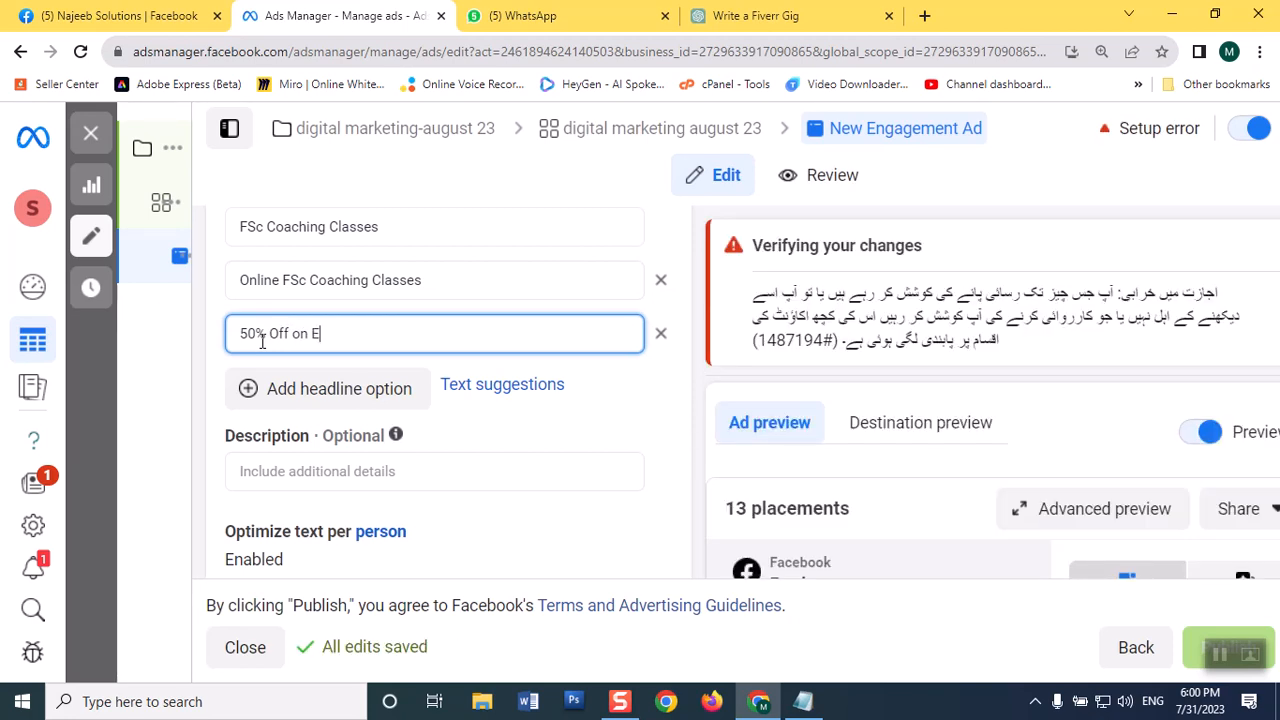
text(vening Classes)
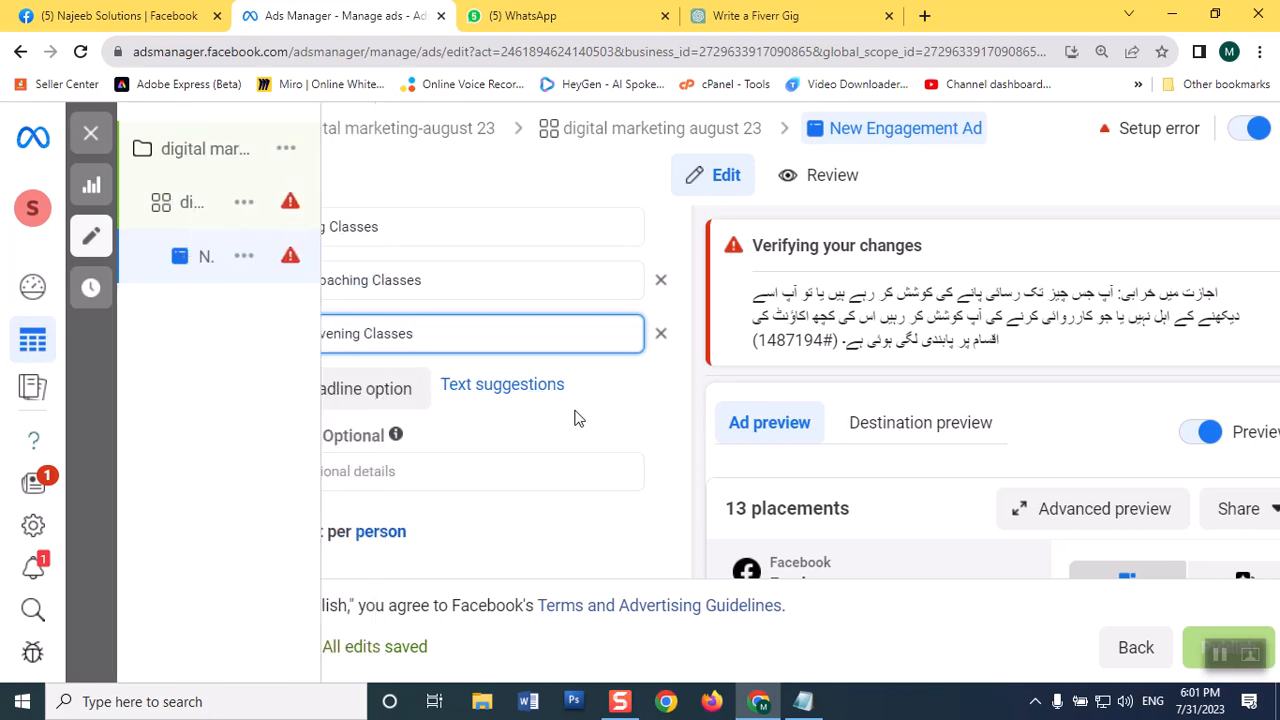
Step: Fill the ad's primary text with the first suggestion from a previous ad, starting "#Registration Start For #crash+ #GrandTest Session"
scroll(571, 420, up, 1)
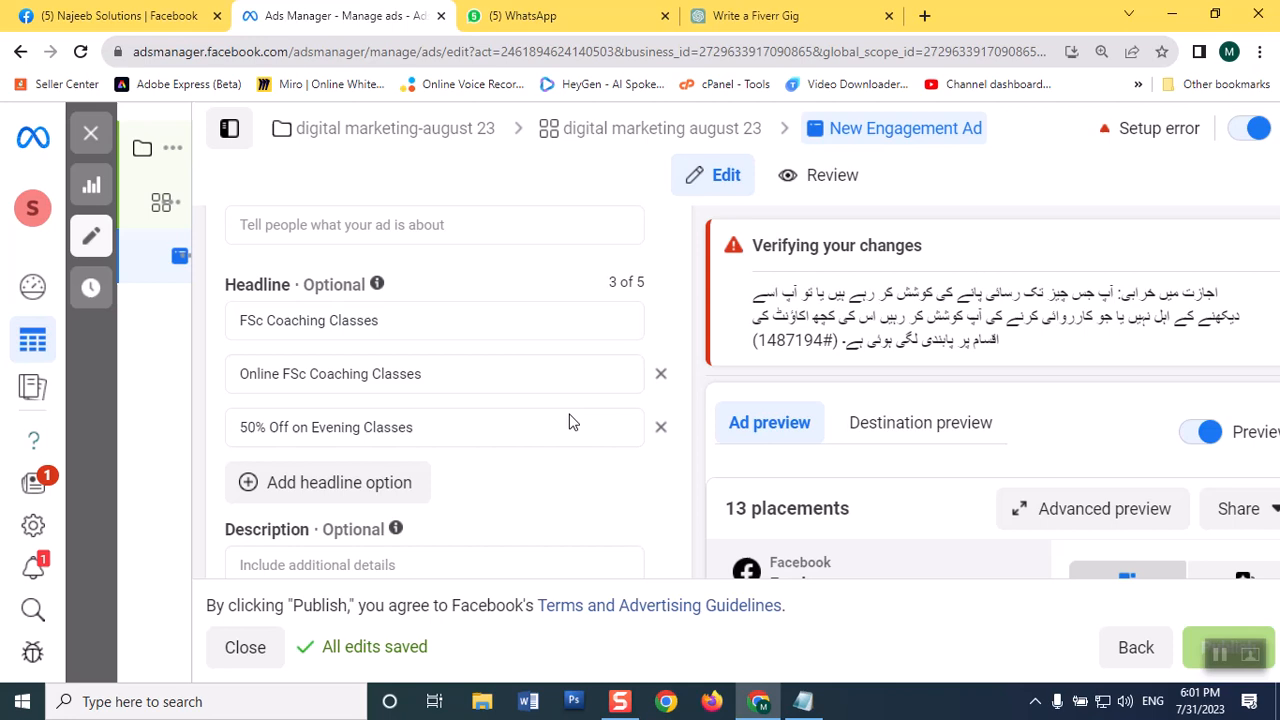
scroll(571, 420, down, 10)
scroll(1080, 471, down, 5)
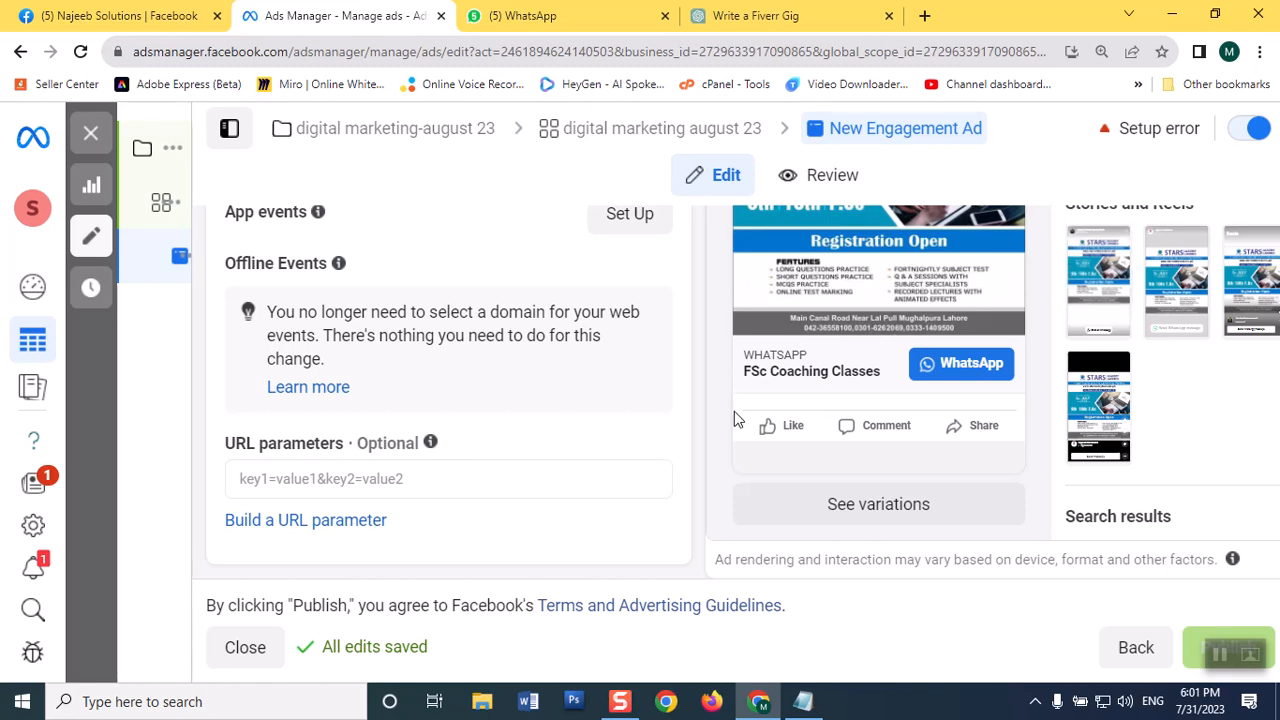
scroll(684, 414, up, 10)
scroll(684, 414, up, 3)
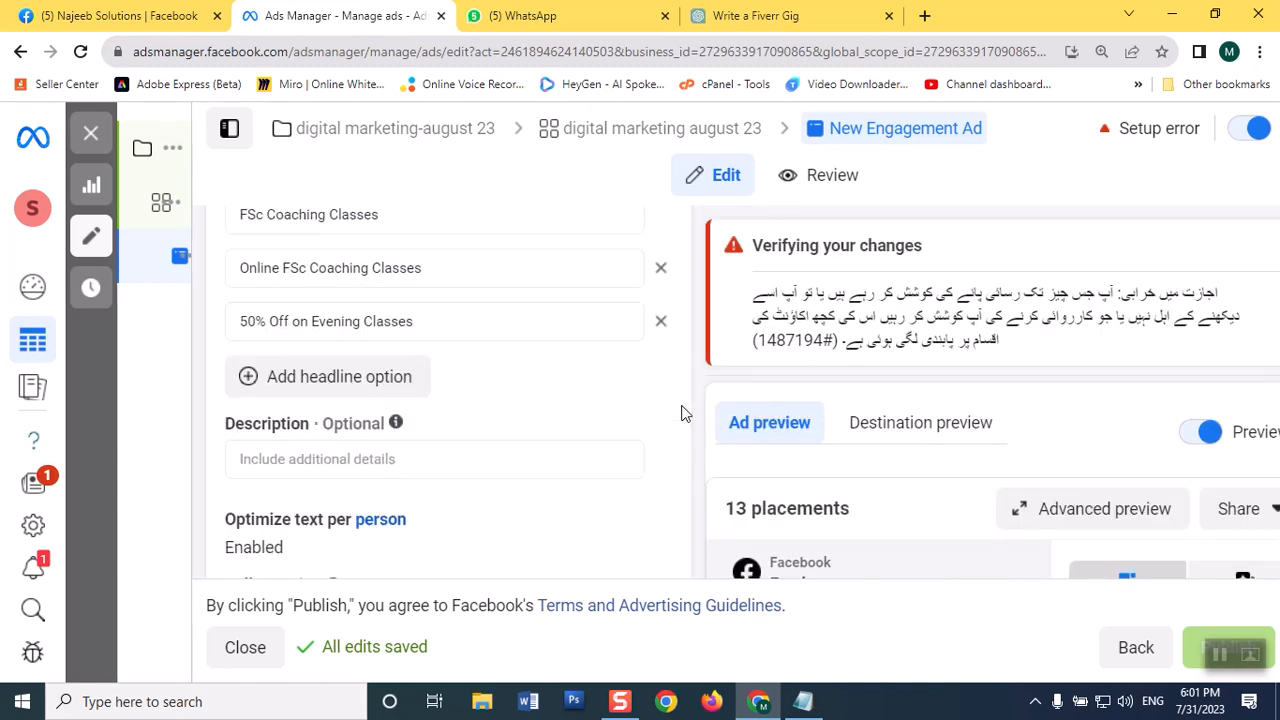
scroll(684, 414, up, 2)
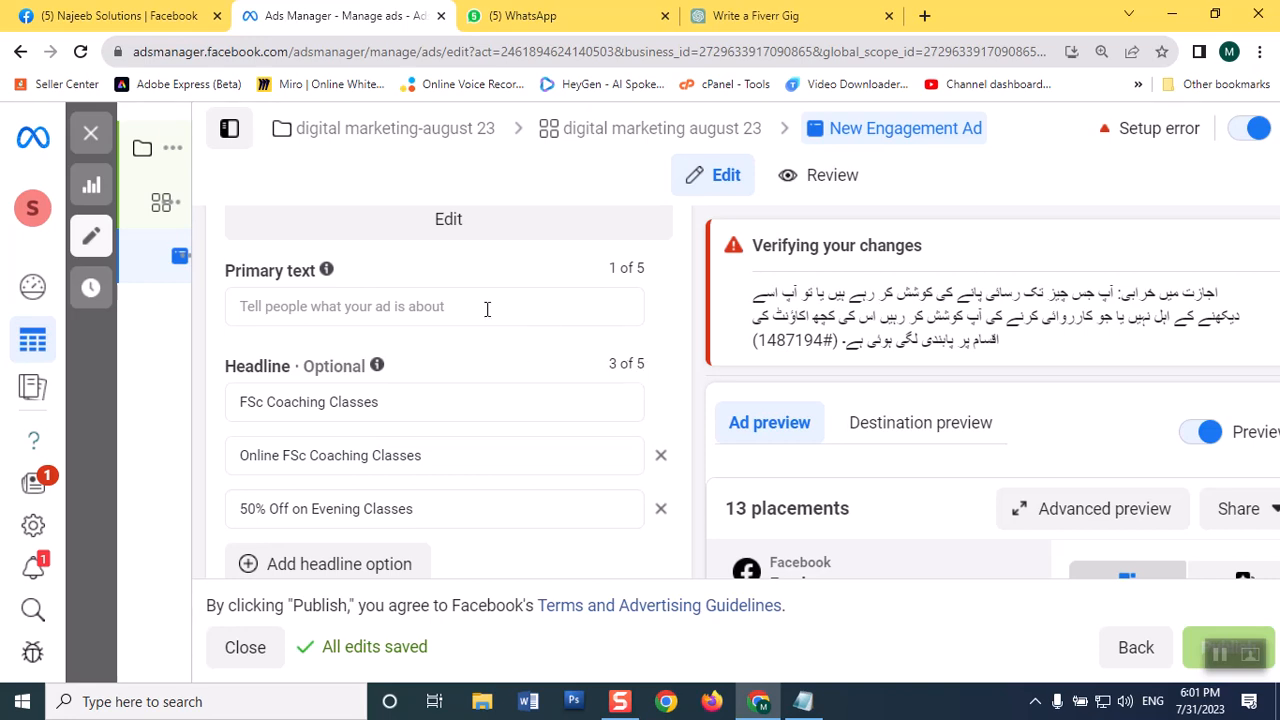
click(375, 305)
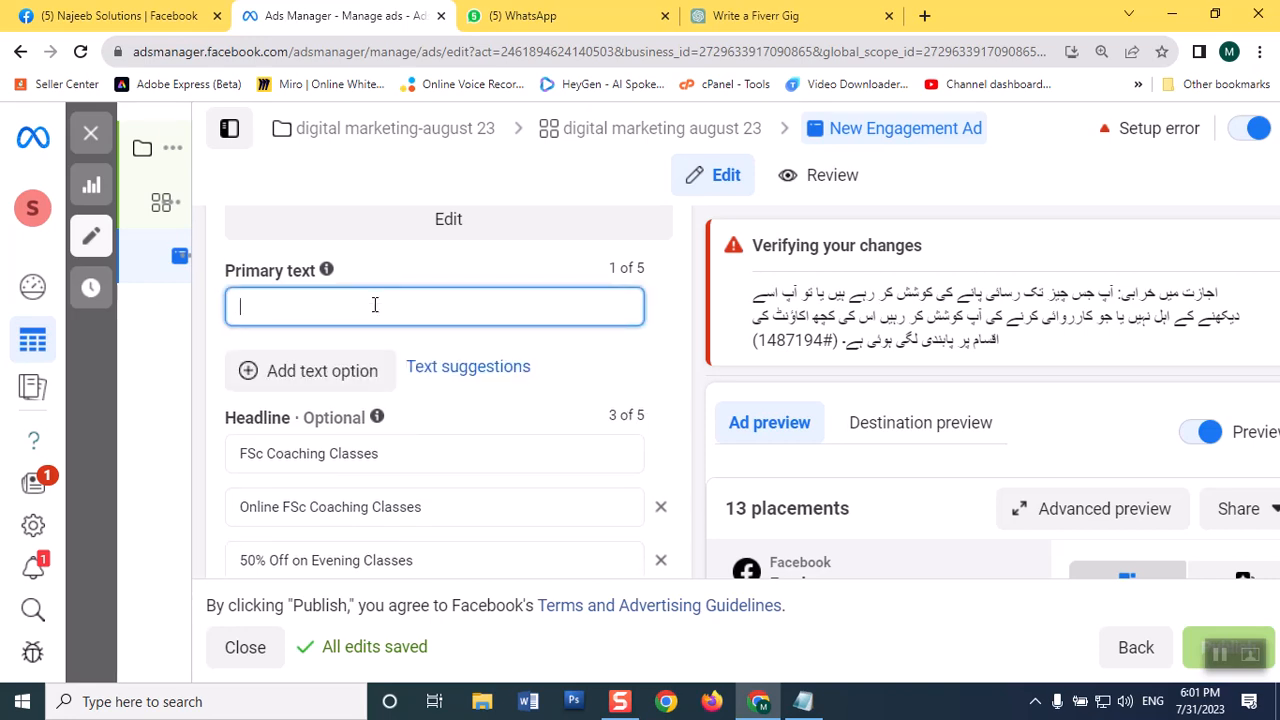
click(477, 370)
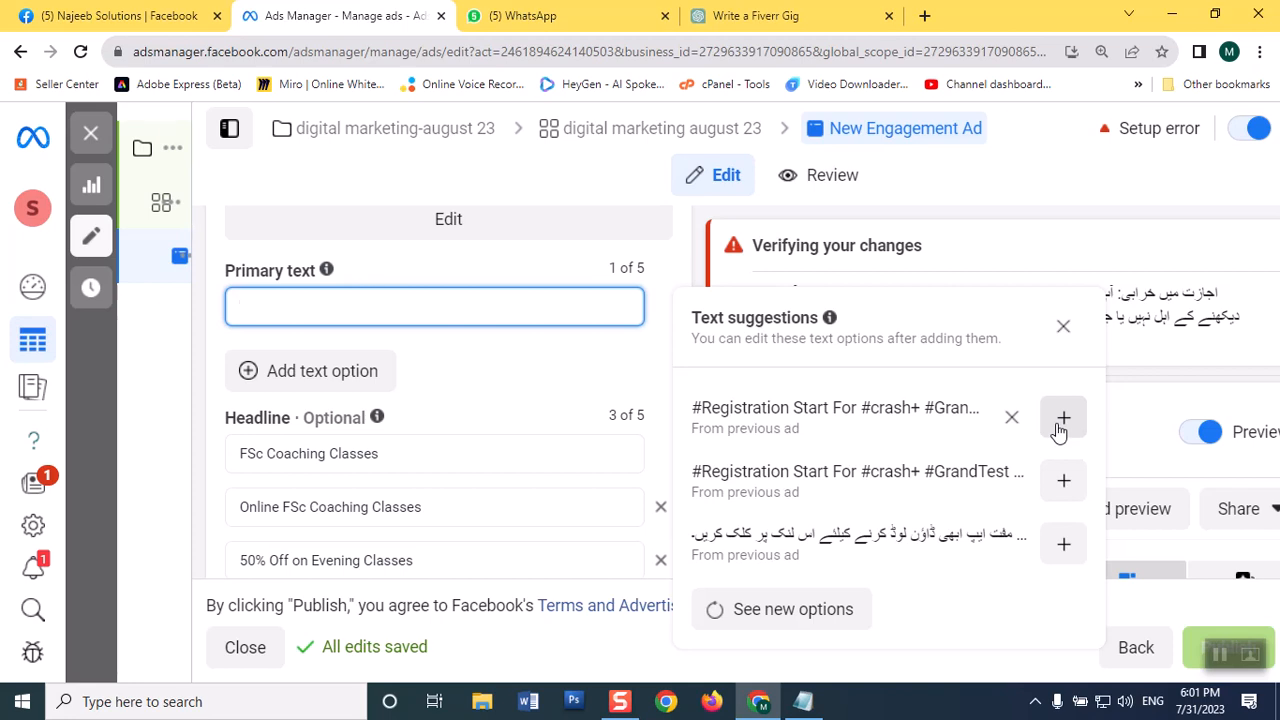
click(1059, 428)
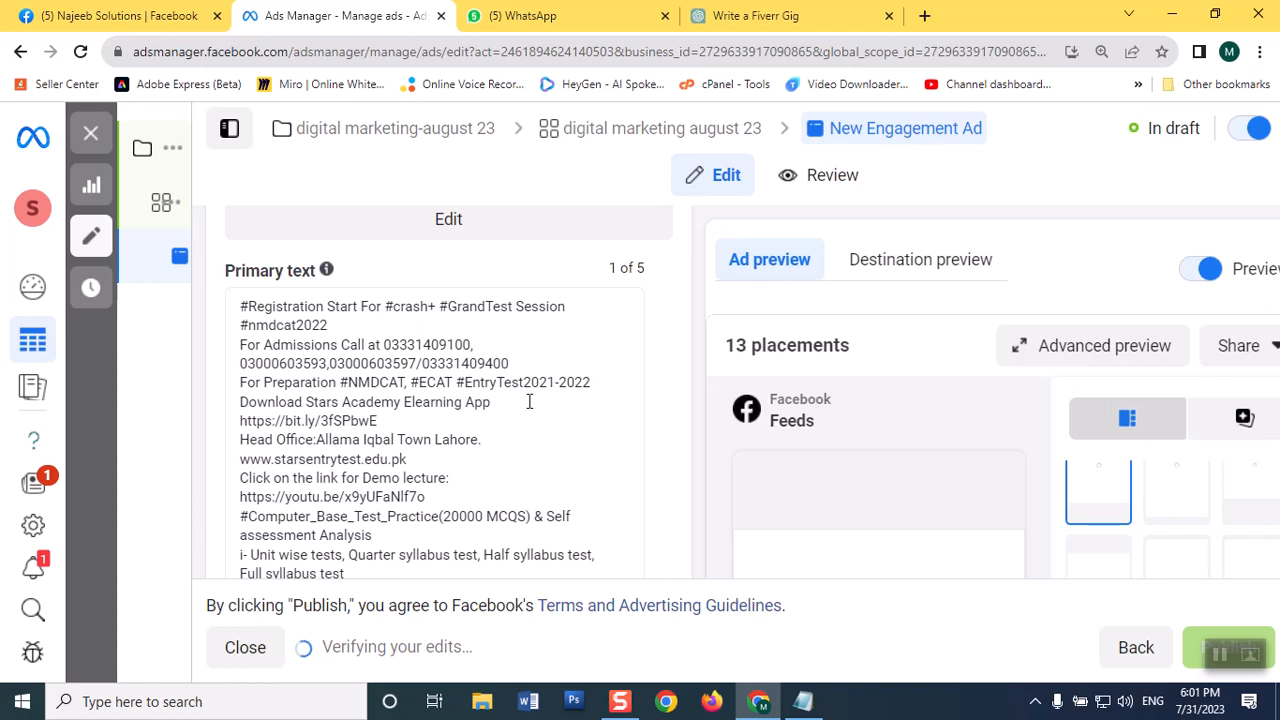
Step: Review the inserted primary text from start to end and highlight its opening hashtag "#Registration"
click(528, 400)
scroll(566, 409, down, 2)
scroll(566, 409, down, 4)
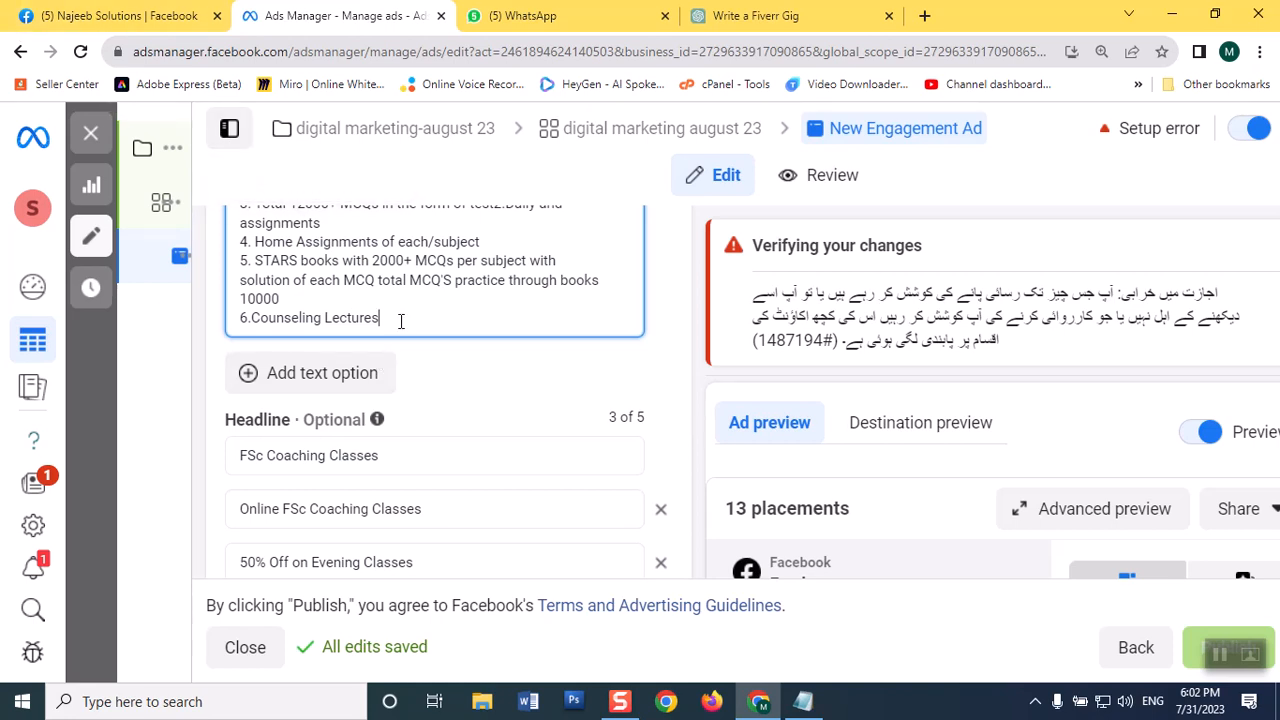
scroll(400, 320, up, 10)
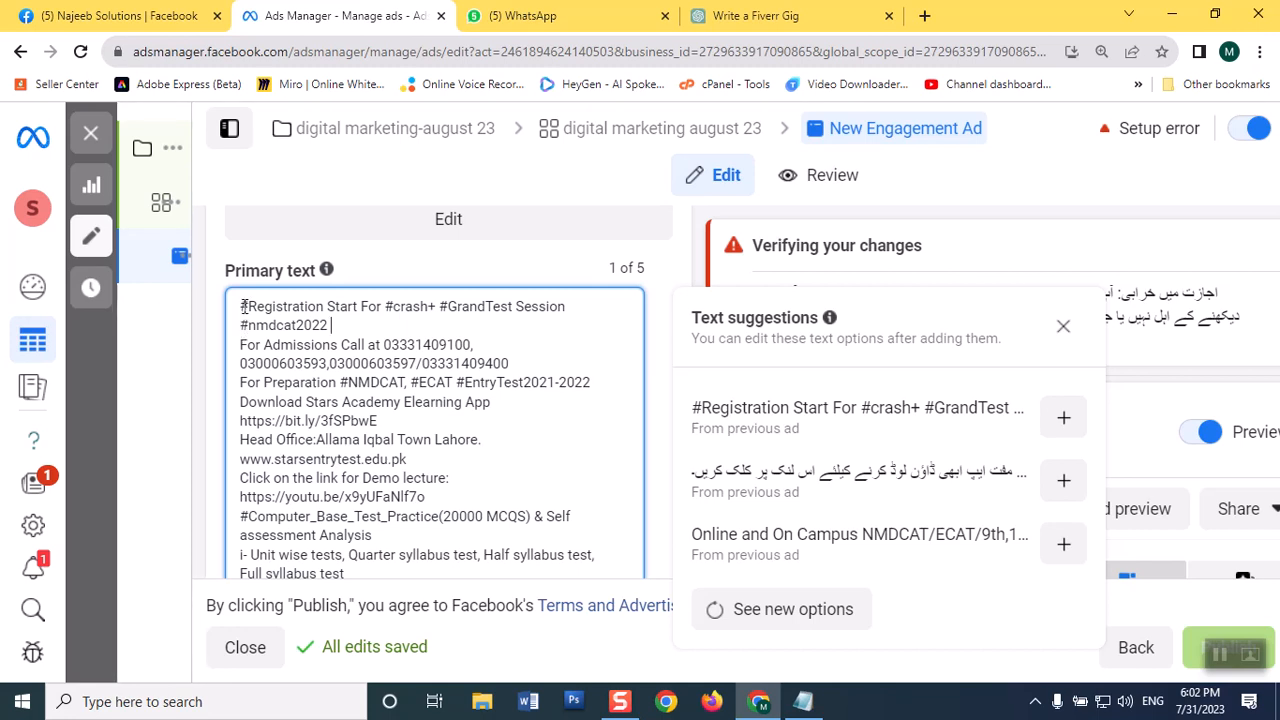
drag(241, 307, 327, 302)
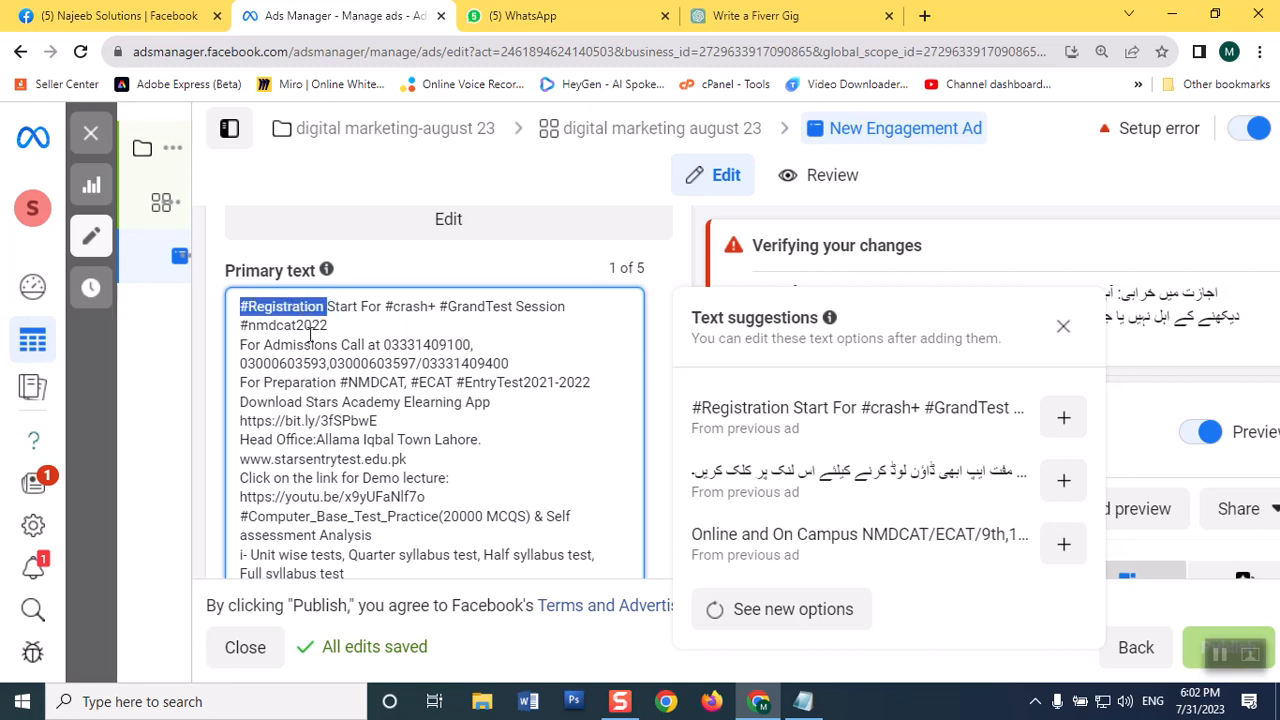
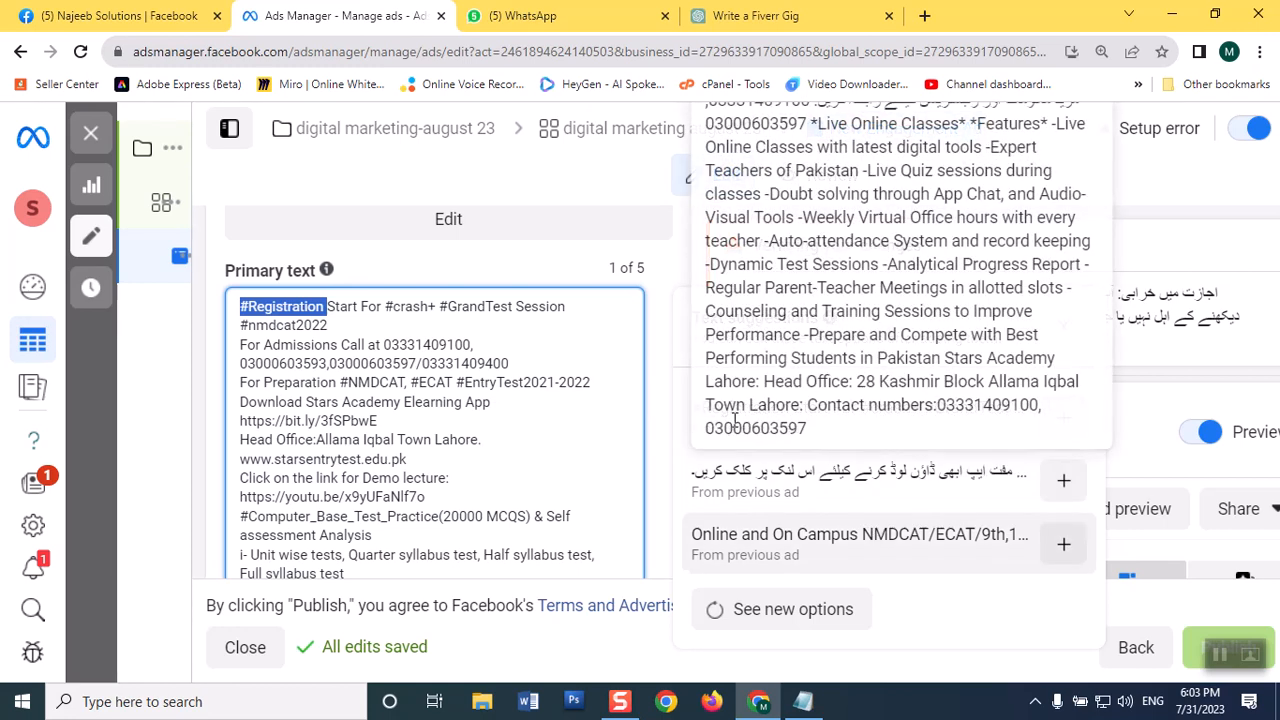
Step: Fill the ad's description with the first suggestion from a previous ad, starting "For 9th, 10th, FSc, Entry Test Preparation"
click(597, 274)
scroll(608, 311, down, 4)
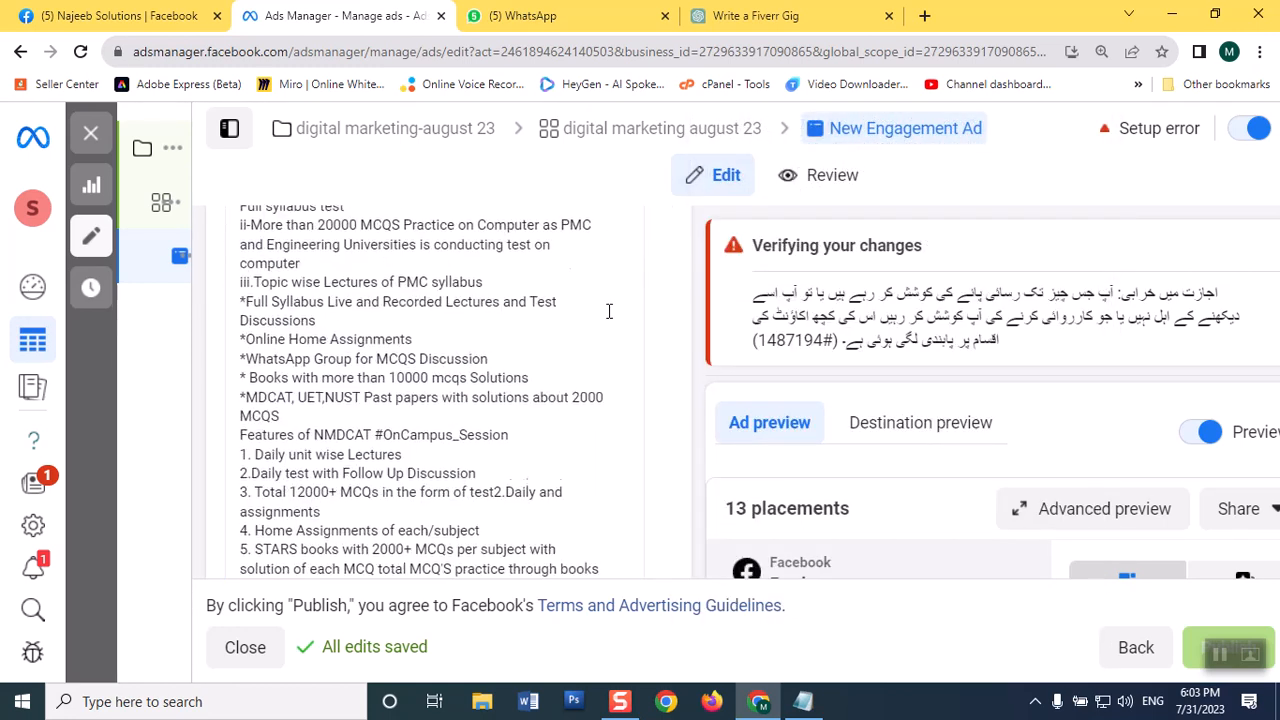
scroll(608, 311, down, 5)
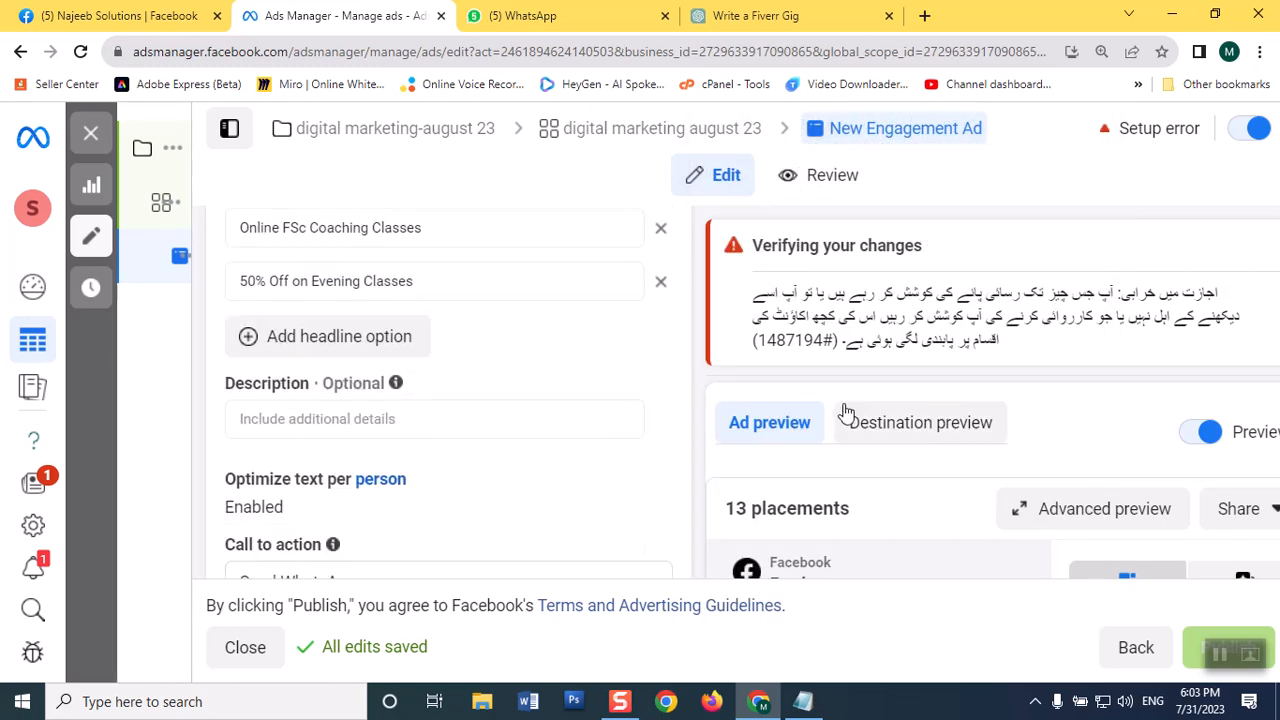
scroll(846, 413, down, 2)
scroll(846, 413, up, 2)
click(382, 428)
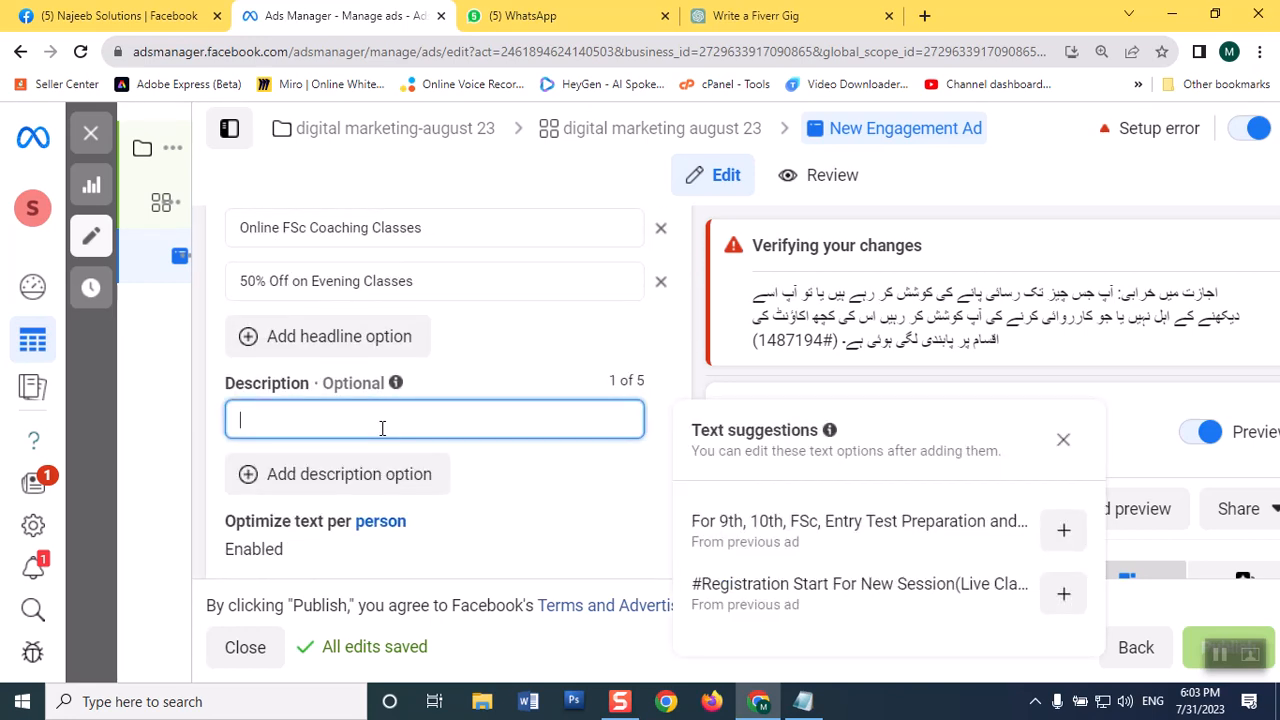
click(1063, 530)
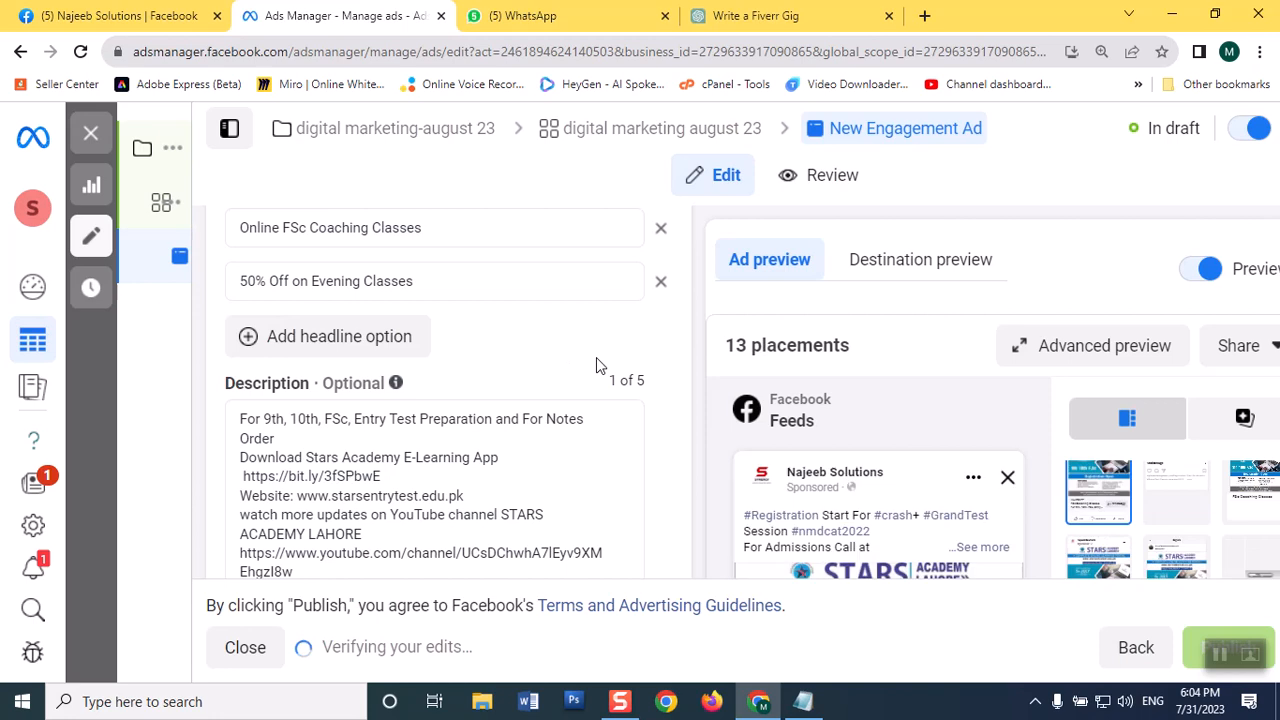
Step: Look over the ad's message template and tracking settings, and reduce the browser page zoom to 100%
scroll(596, 357, down, 10)
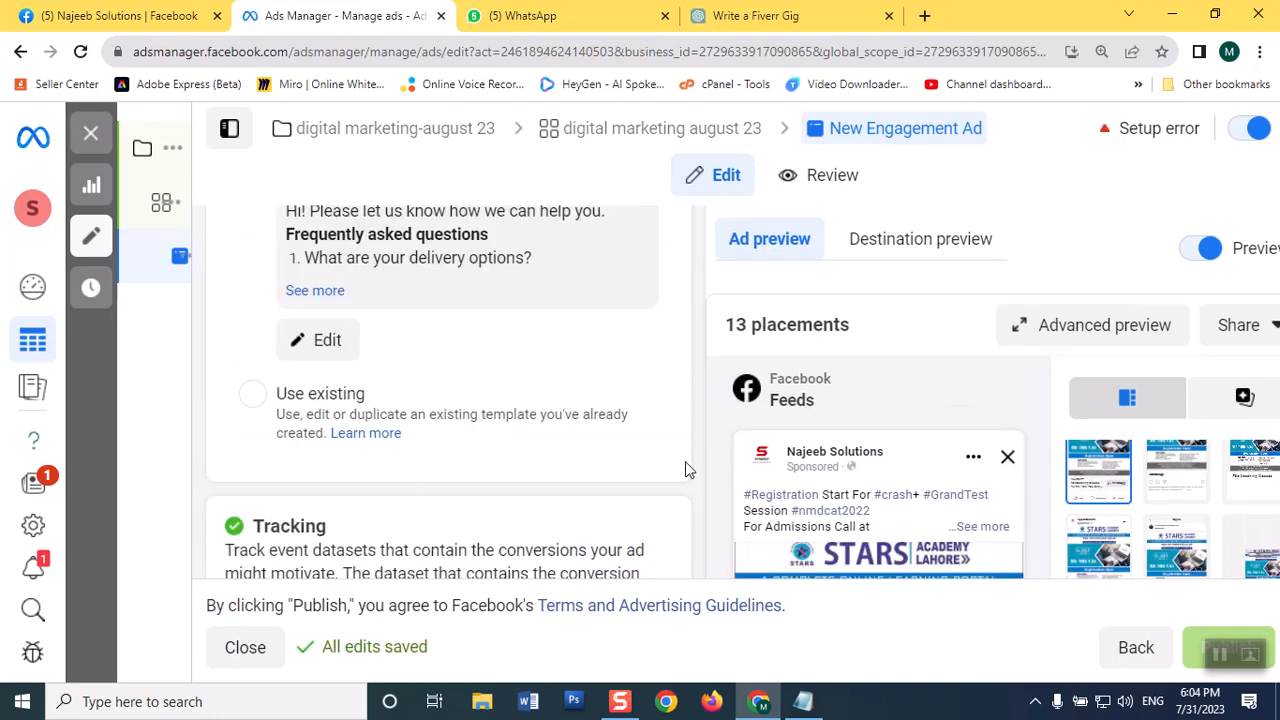
scroll(613, 476, down, 5)
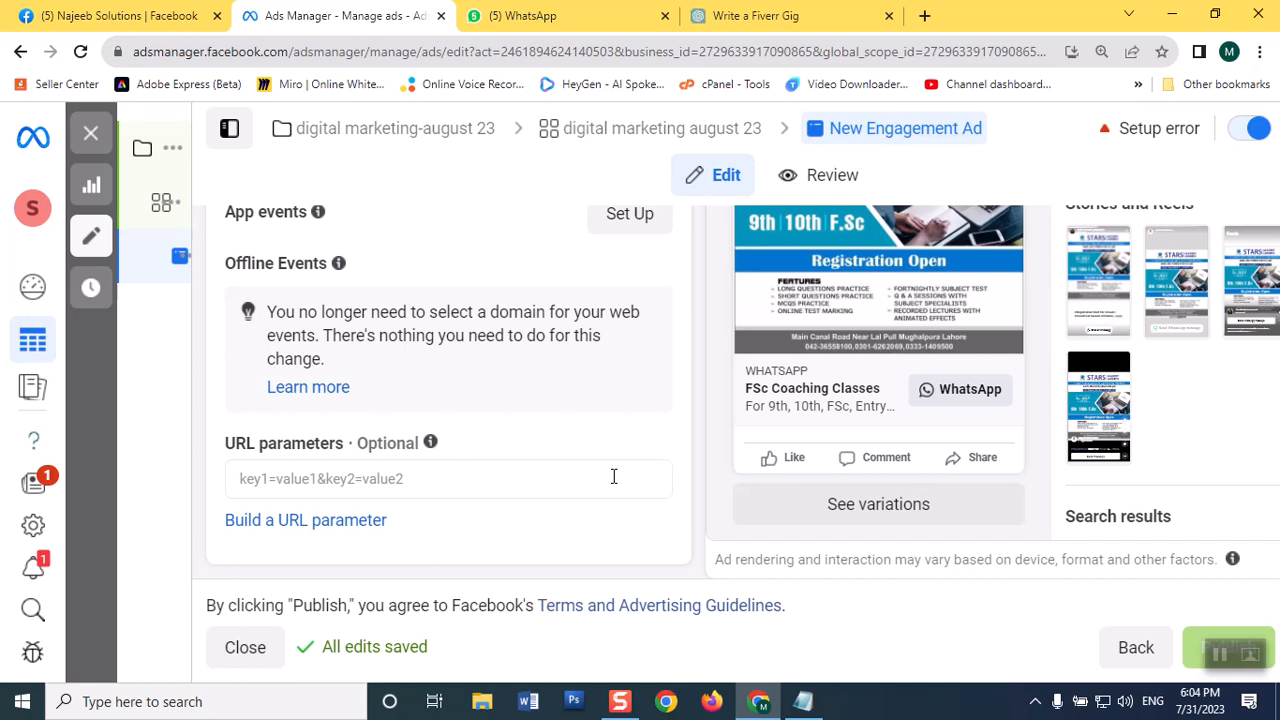
scroll(613, 476, up, 10)
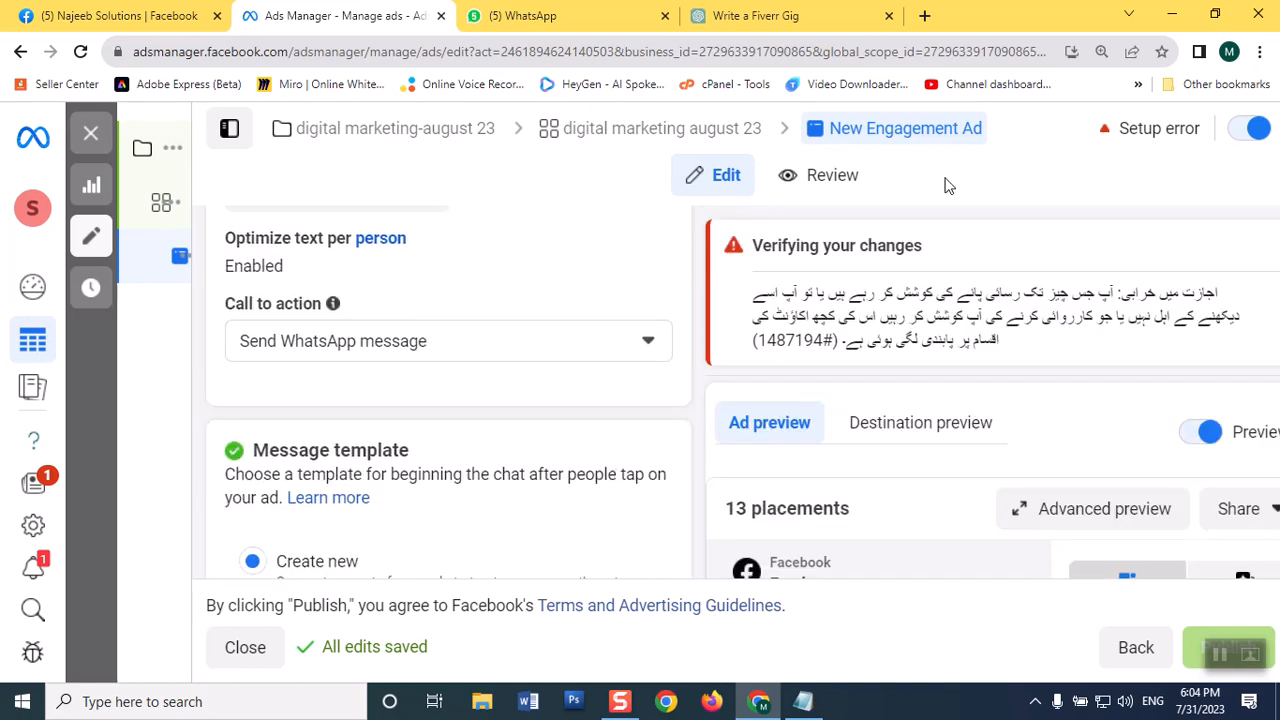
click(1260, 51)
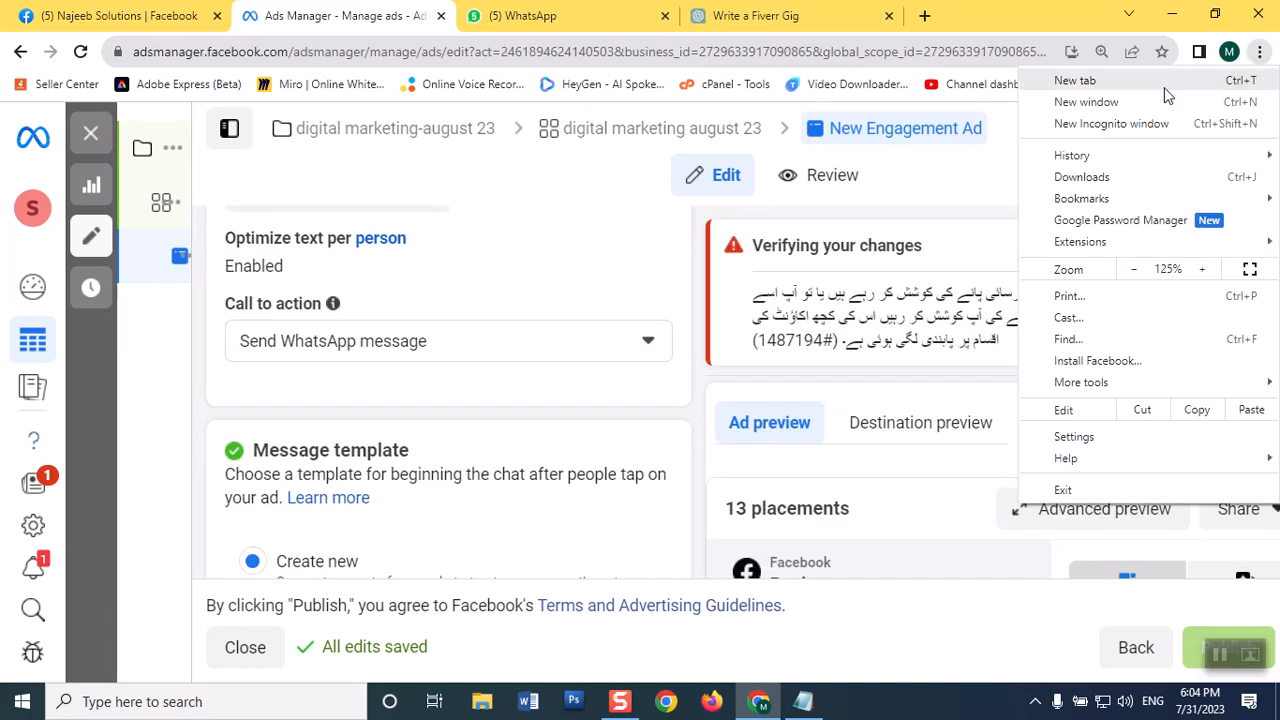
click(1137, 270)
click(1137, 270)
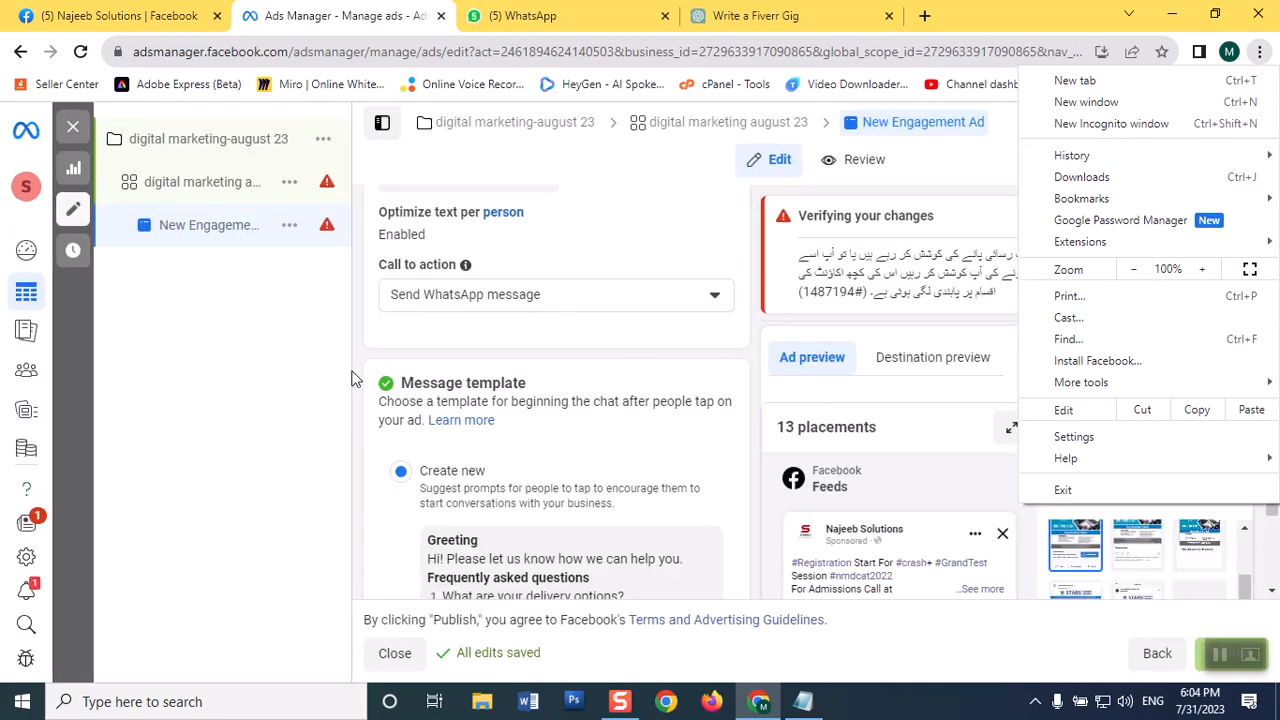
click(262, 428)
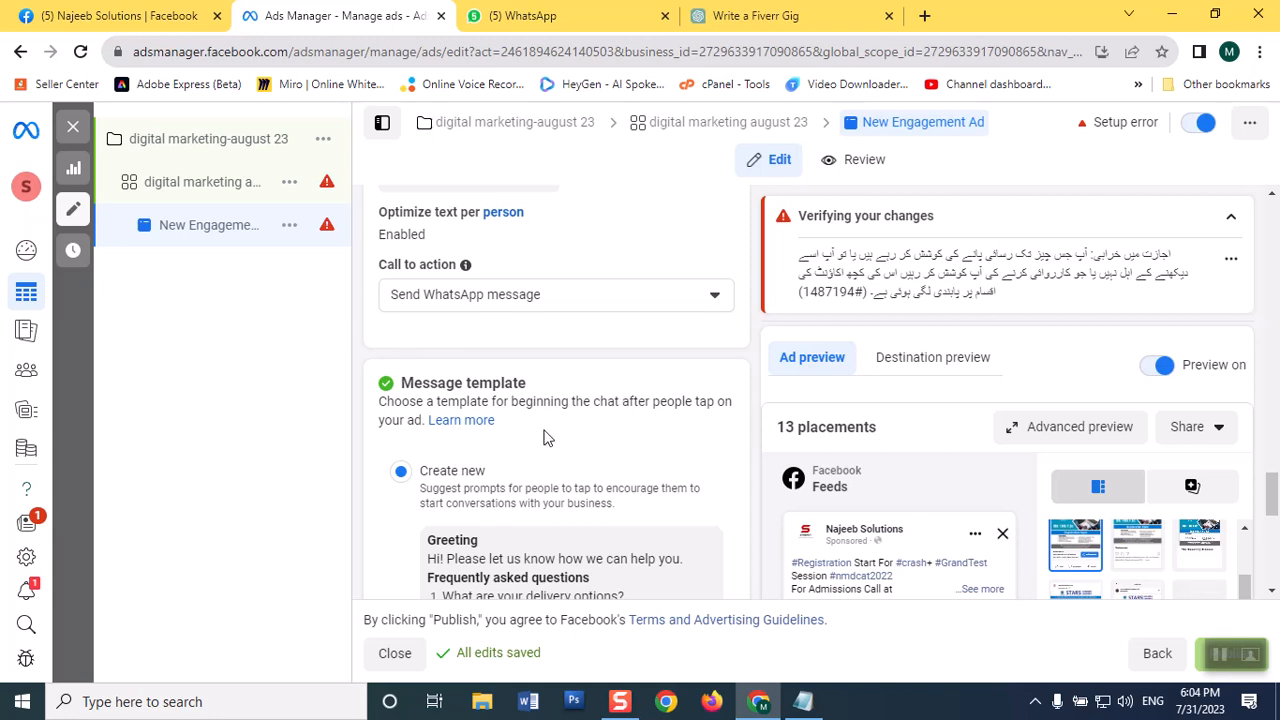
Step: Open the "digital marketing august 23" ad set and change its Facebook Page to Stars Academy Lahore
scroll(498, 462, down, 1)
scroll(498, 462, down, 6)
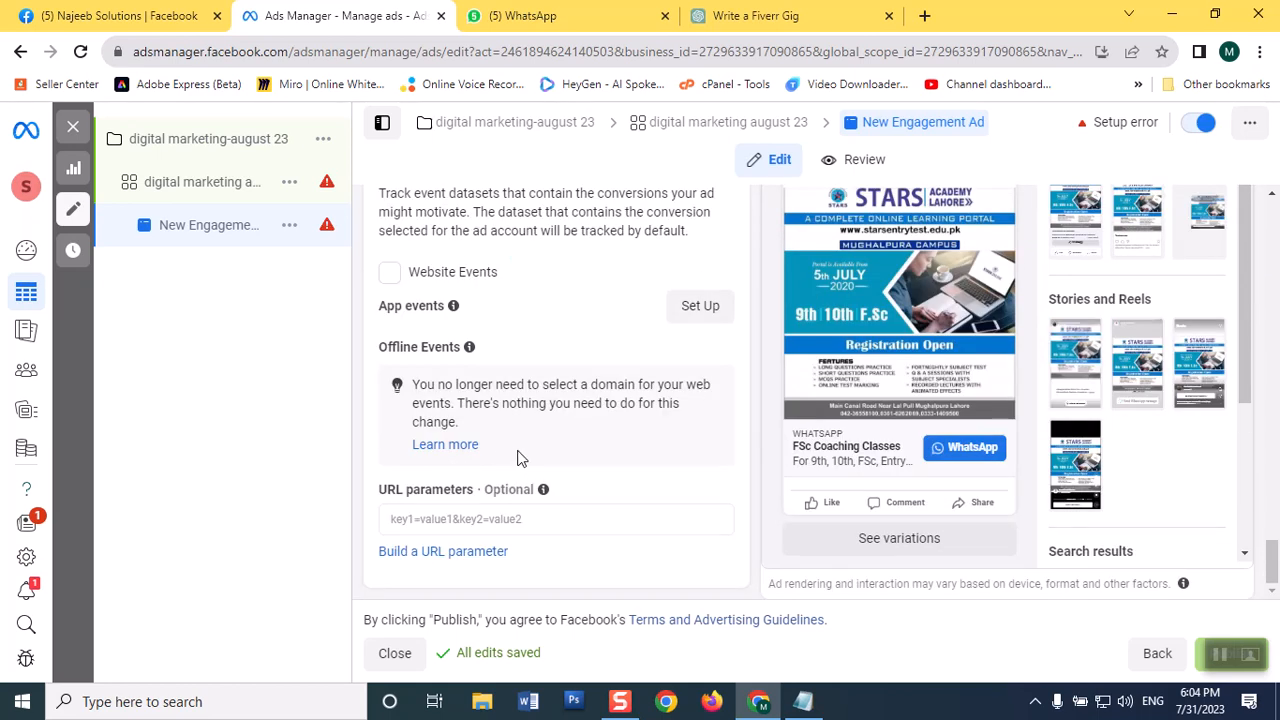
scroll(523, 456, up, 7)
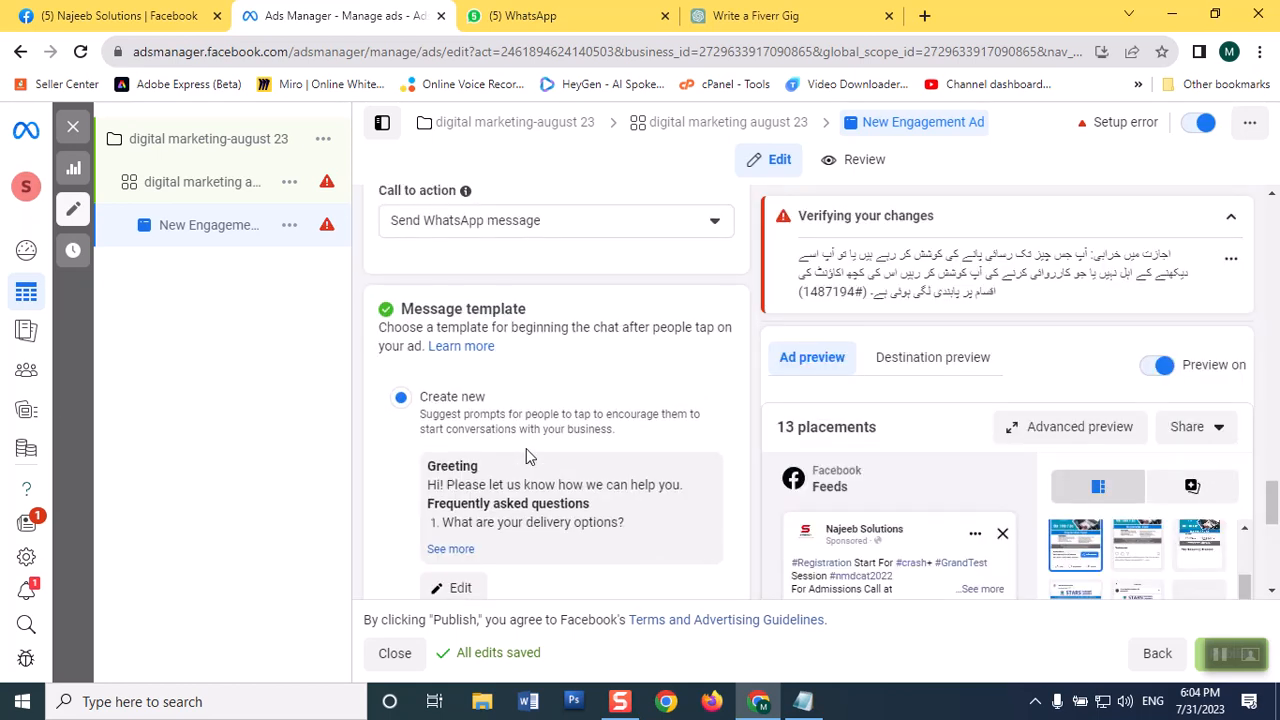
click(228, 197)
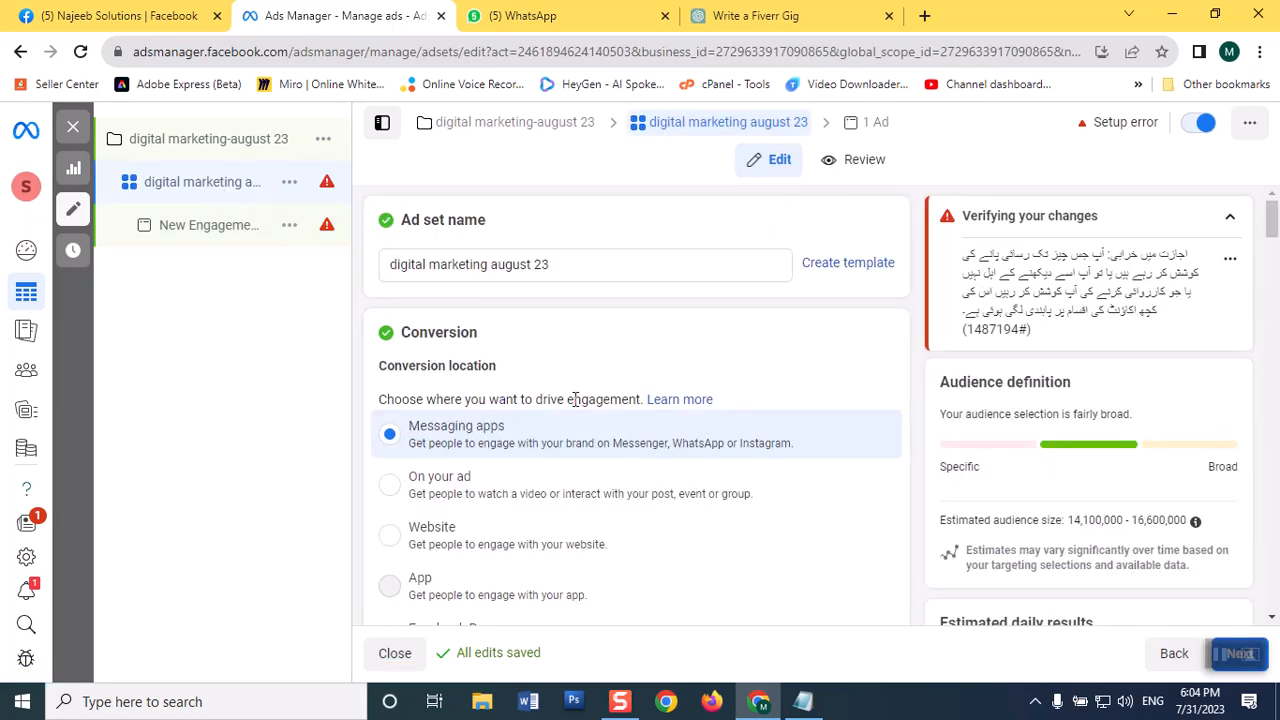
scroll(637, 445, down, 5)
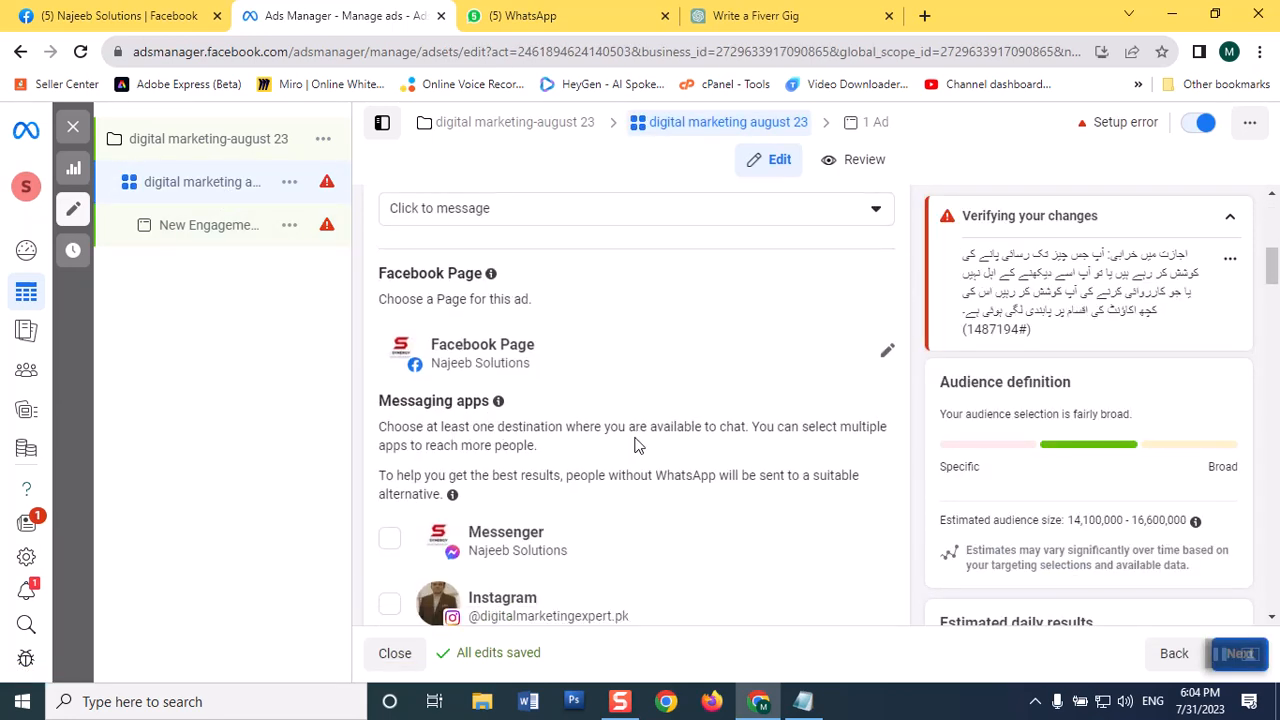
scroll(637, 445, up, 1)
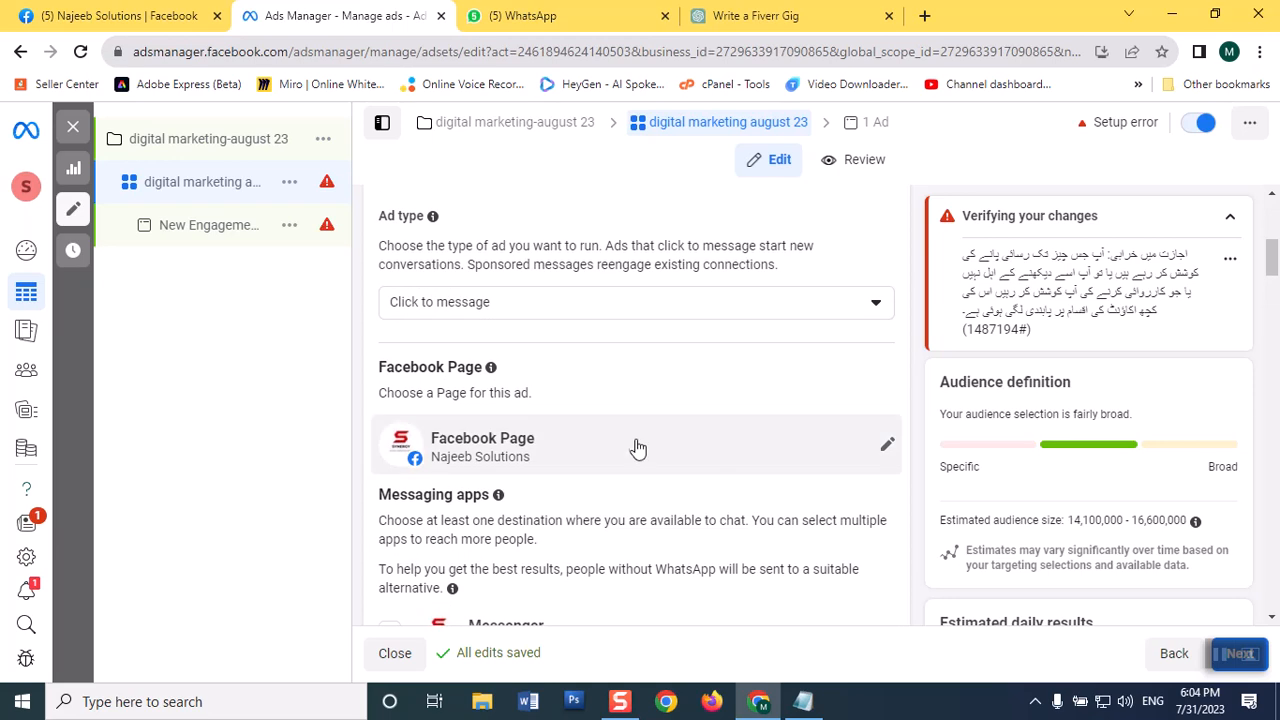
click(897, 452)
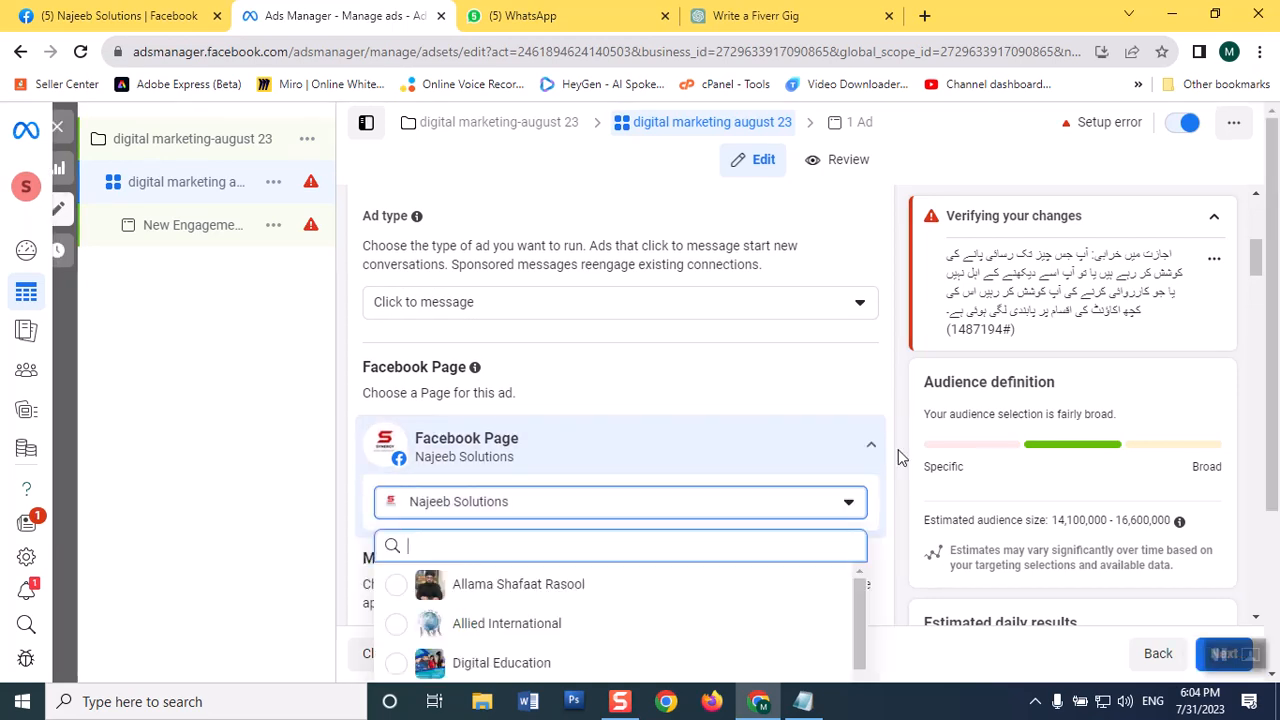
scroll(766, 582, down, 6)
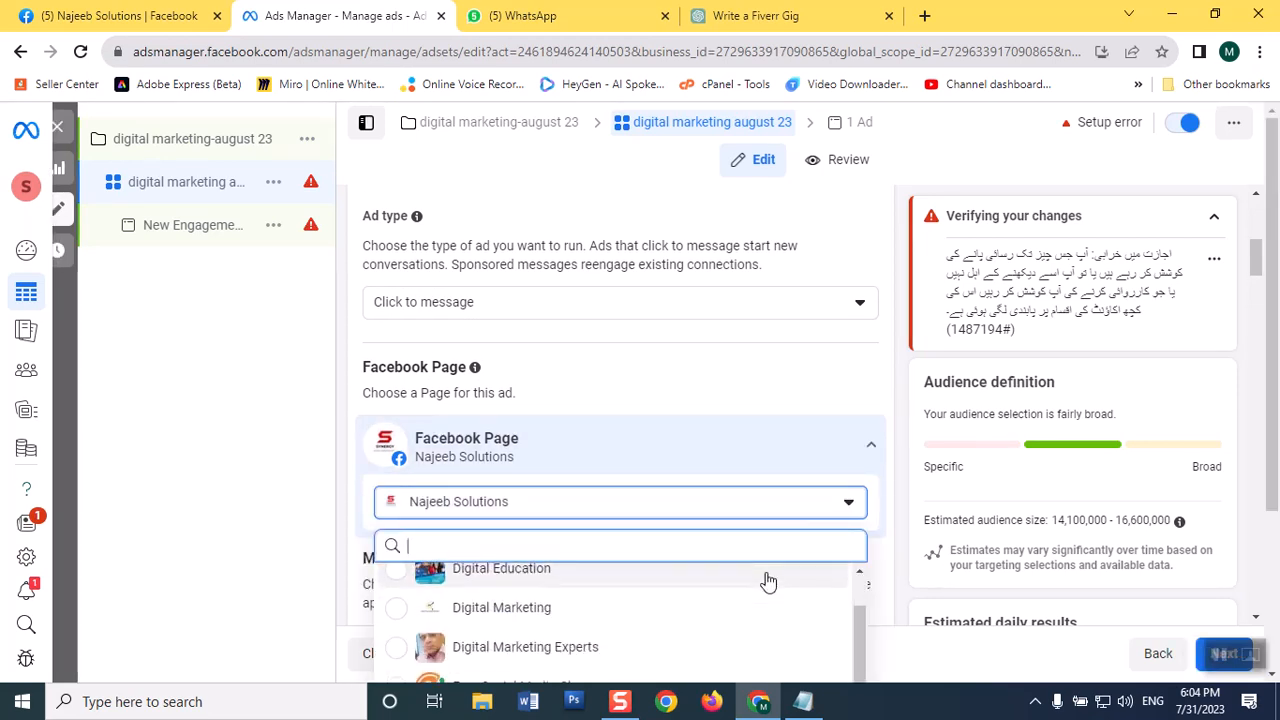
scroll(766, 582, down, 8)
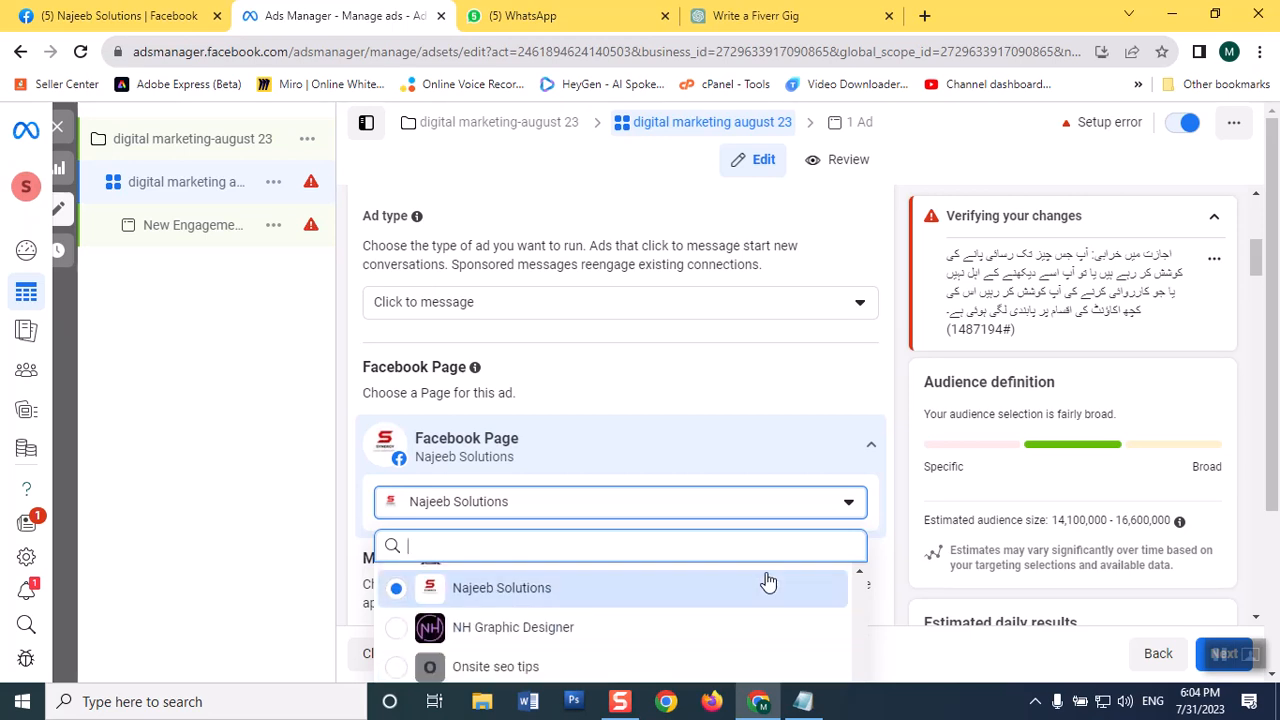
scroll(766, 582, down, 5)
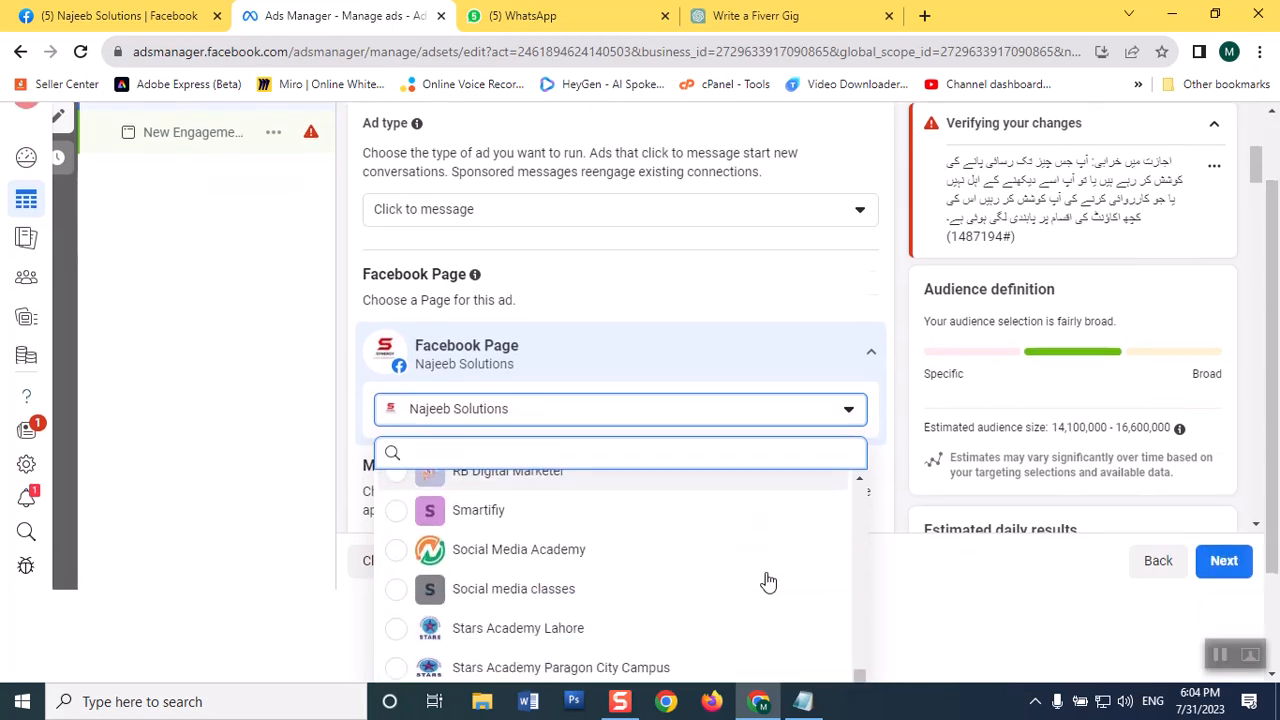
click(402, 636)
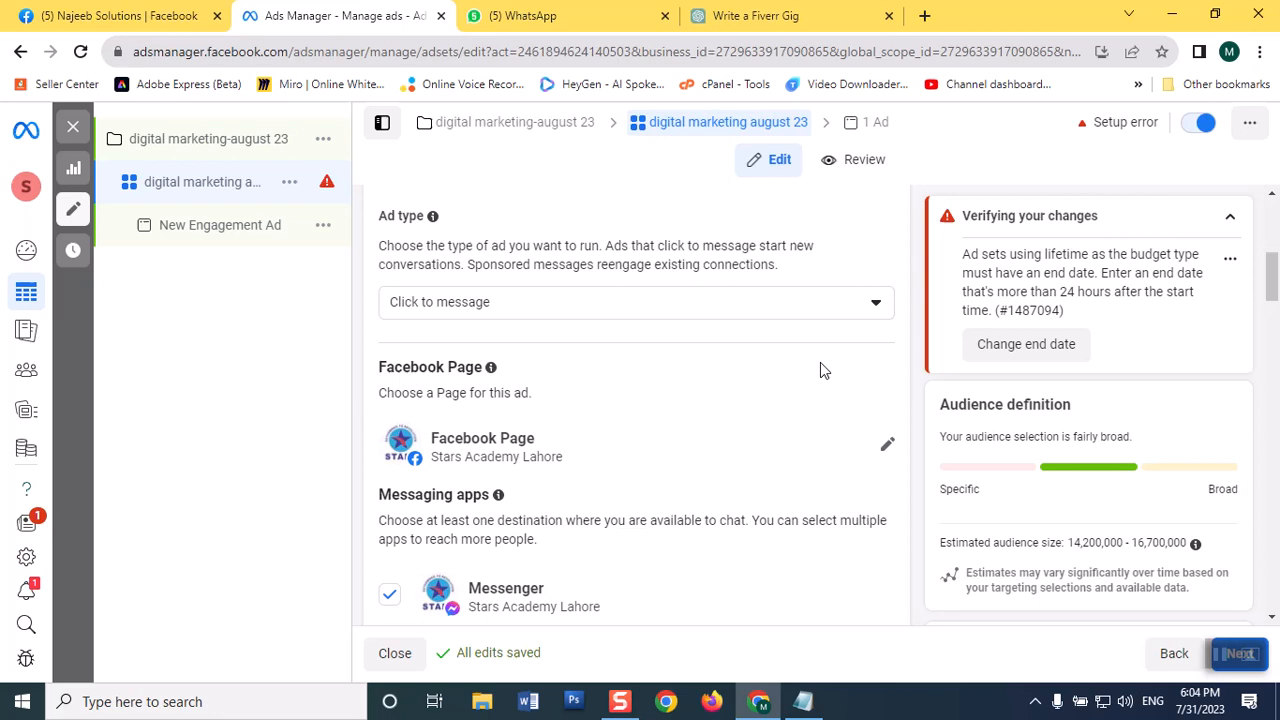
Step: Deselect Messenger and Instagram as the ad set's messaging apps, keeping only WhatsApp
scroll(838, 385, down, 3)
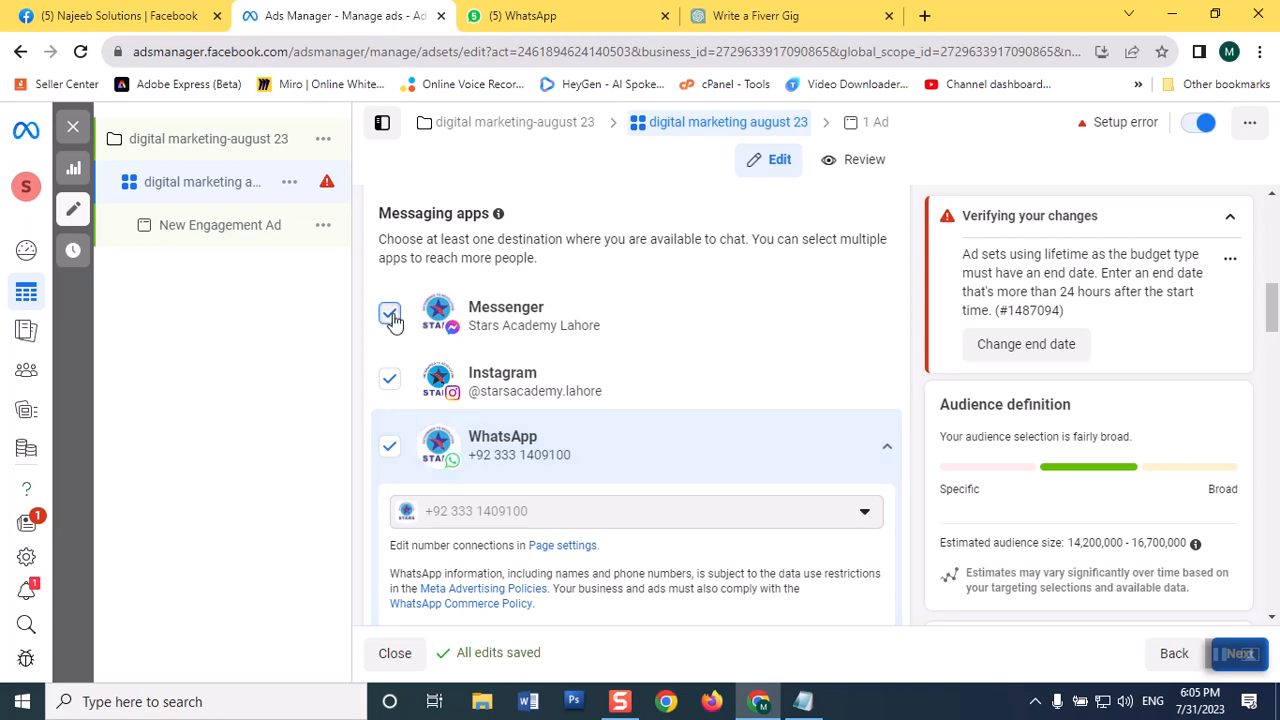
click(391, 379)
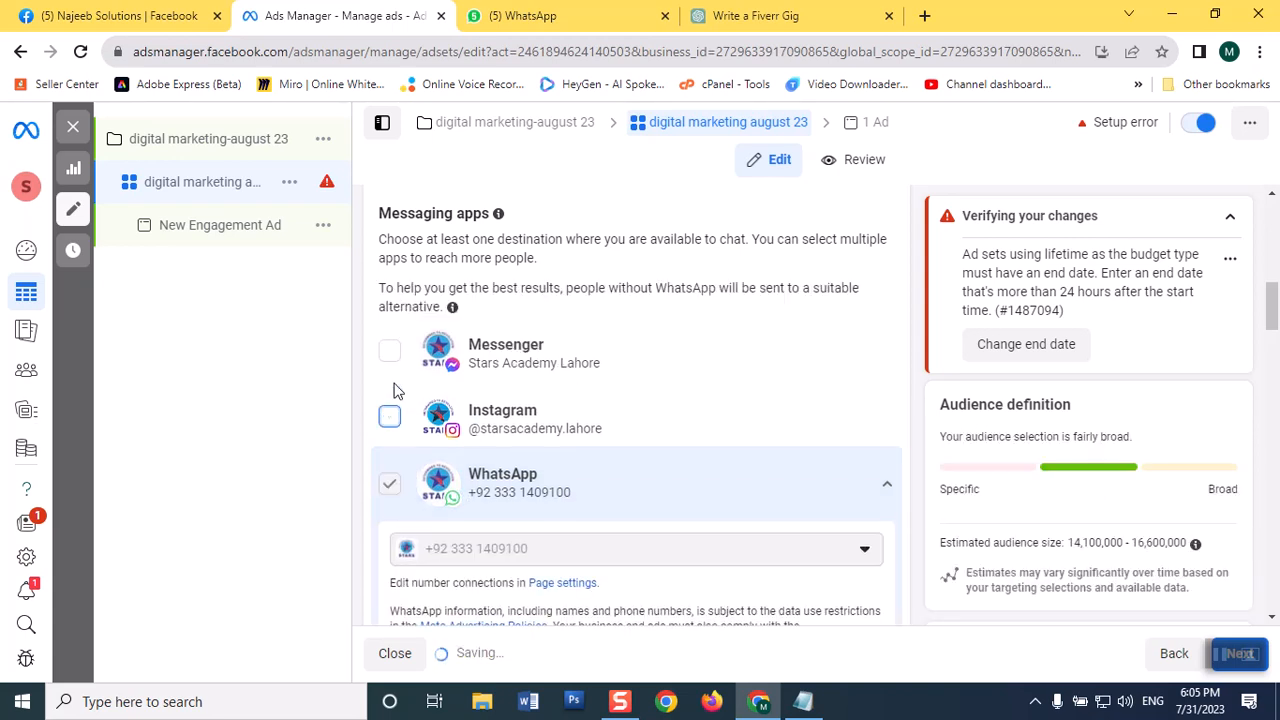
scroll(560, 387, up, 7)
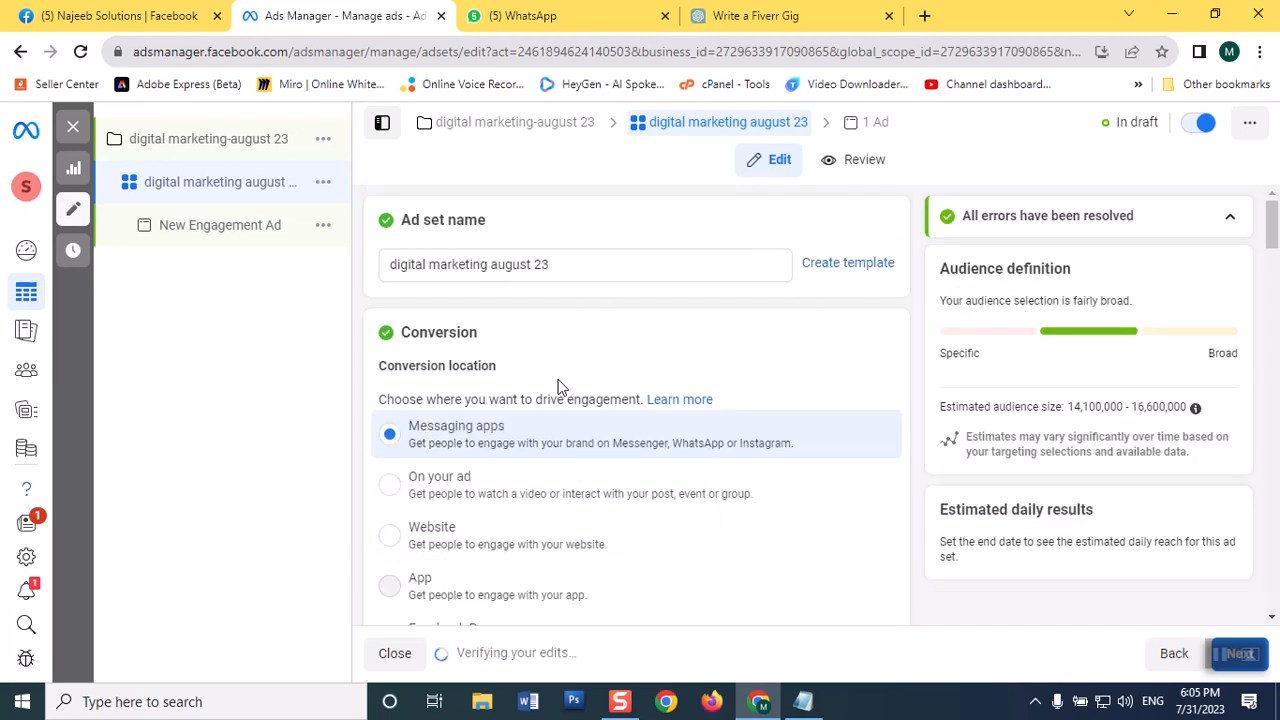
Step: Set the ad set's start time on Jul 31, 2023 to 7:05 PM in the schedule
scroll(558, 387, down, 5)
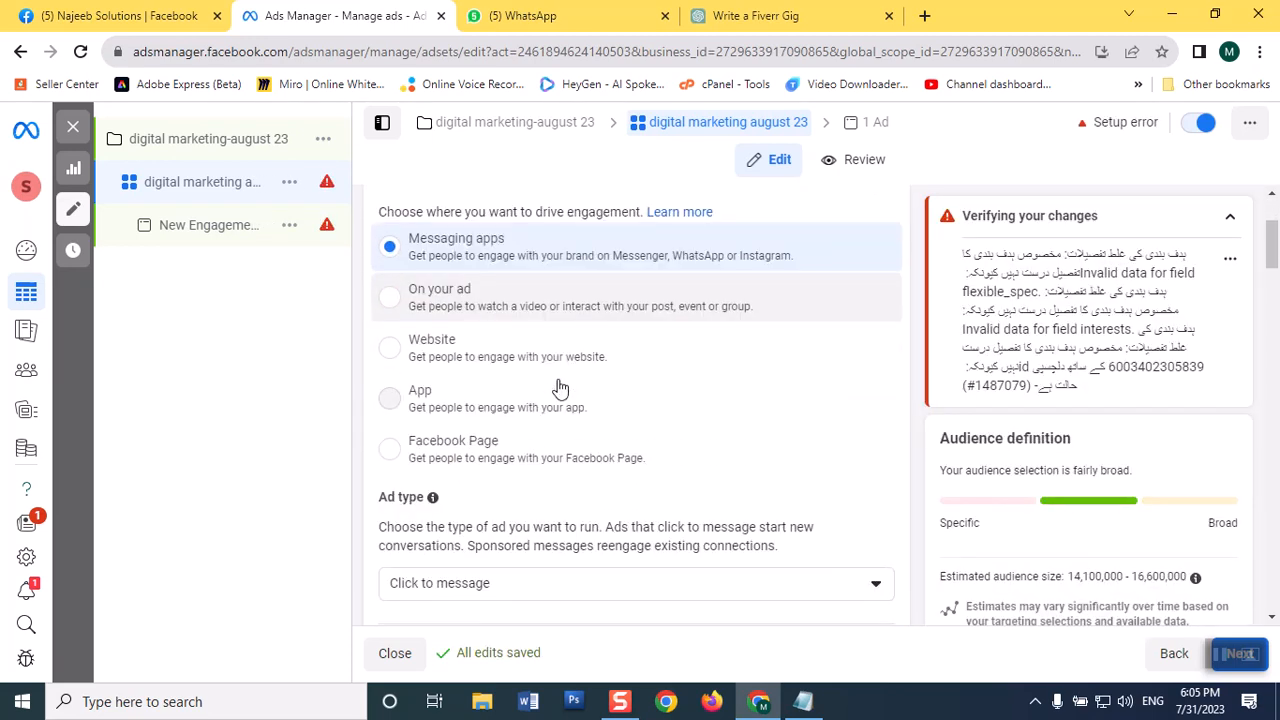
scroll(558, 387, down, 8)
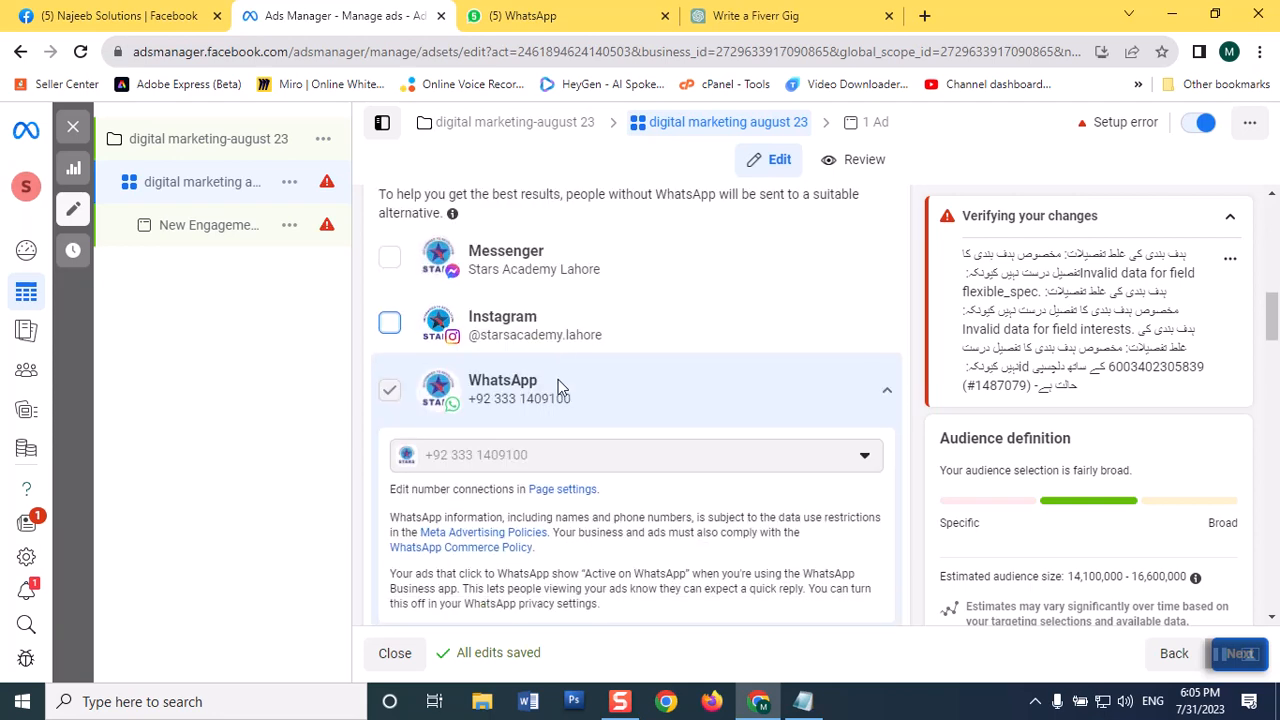
scroll(558, 388, down, 4)
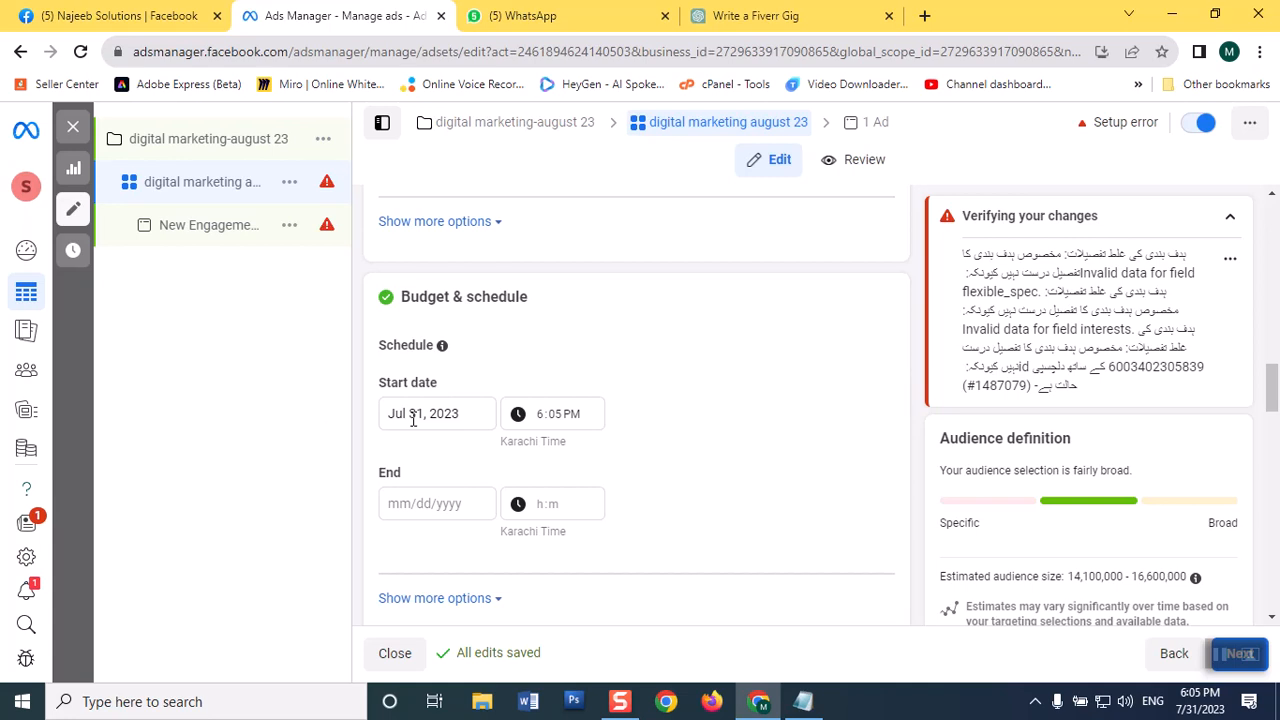
click(541, 424)
text(7)
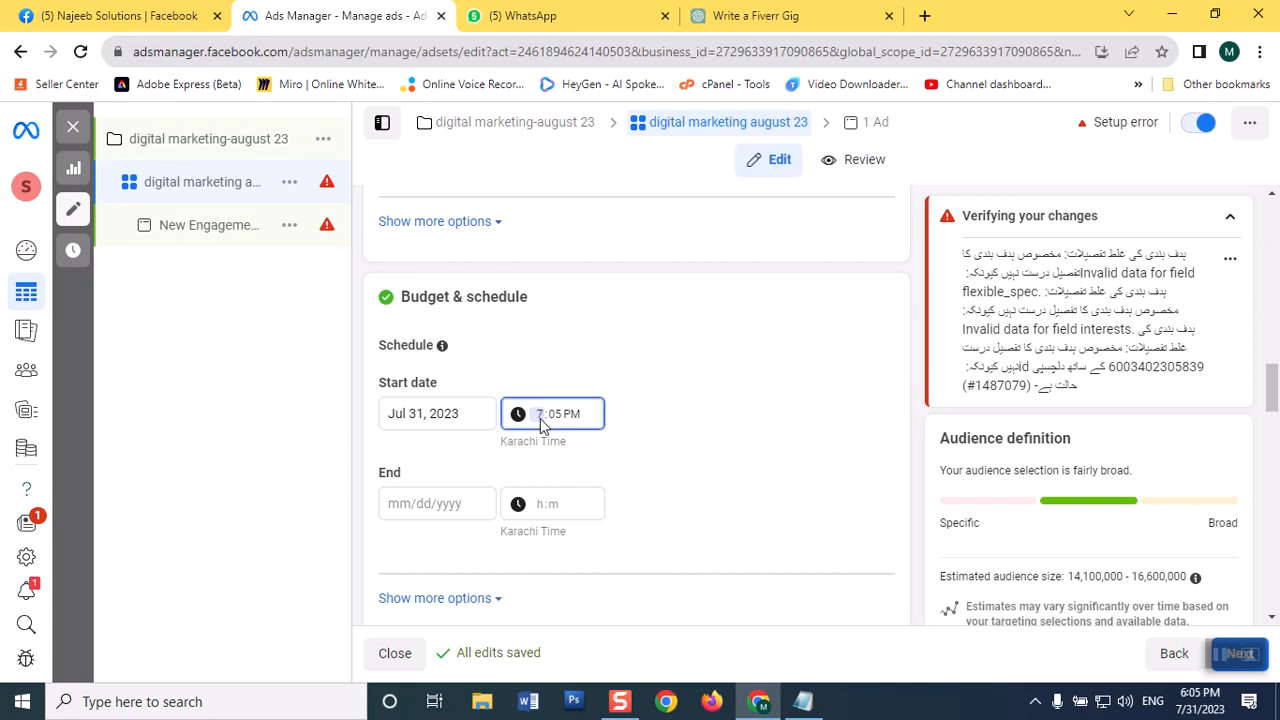
click(655, 420)
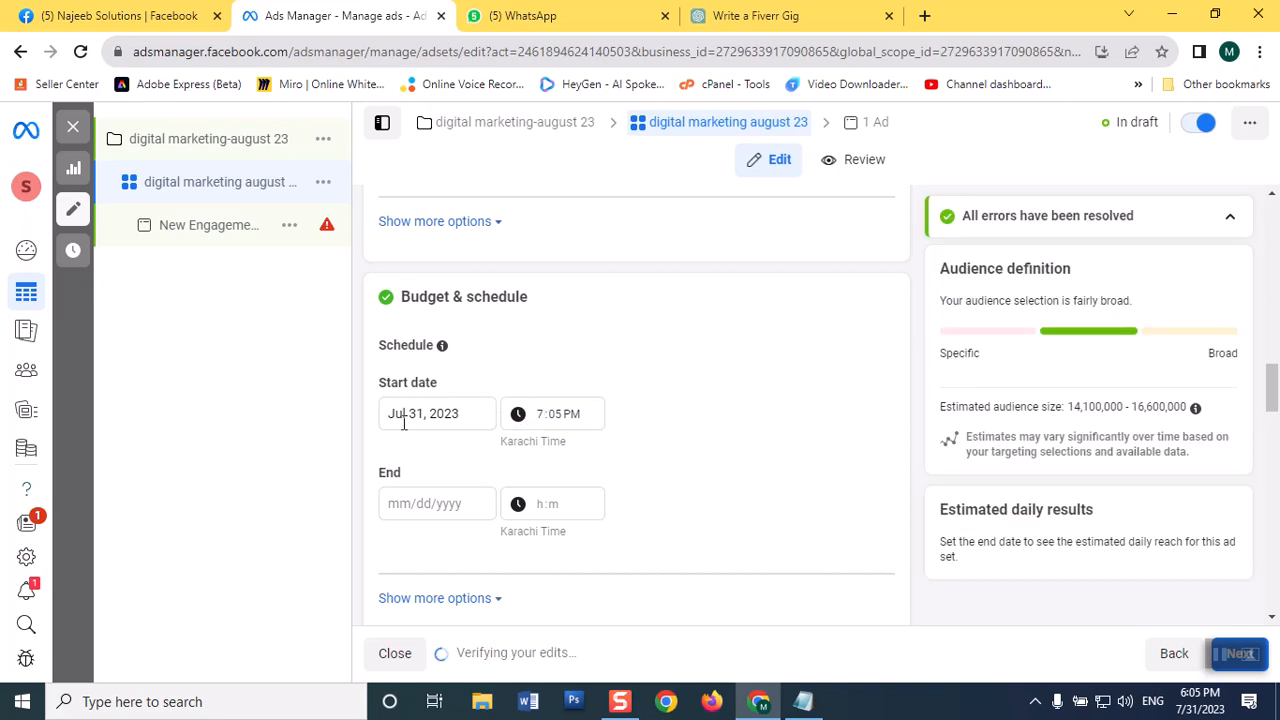
Step: Set the ad set's schedule to end on Aug 10, 2023 at 10:00 AM
click(423, 502)
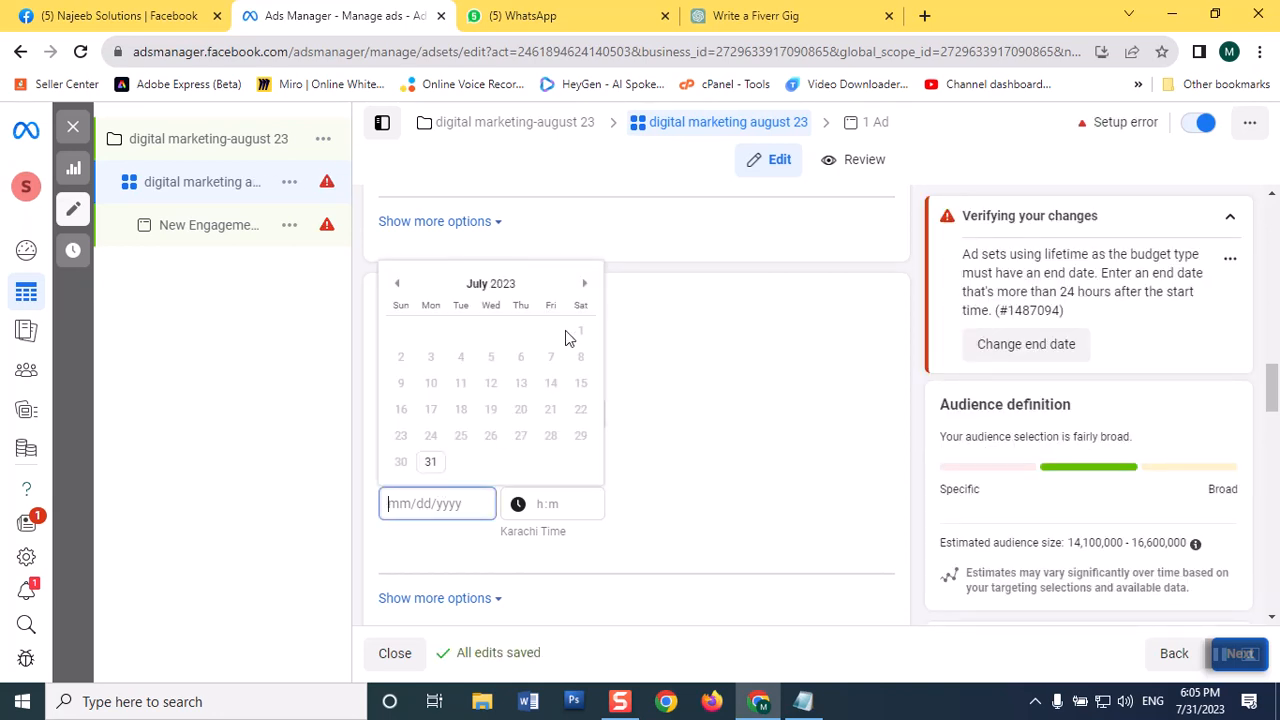
click(587, 285)
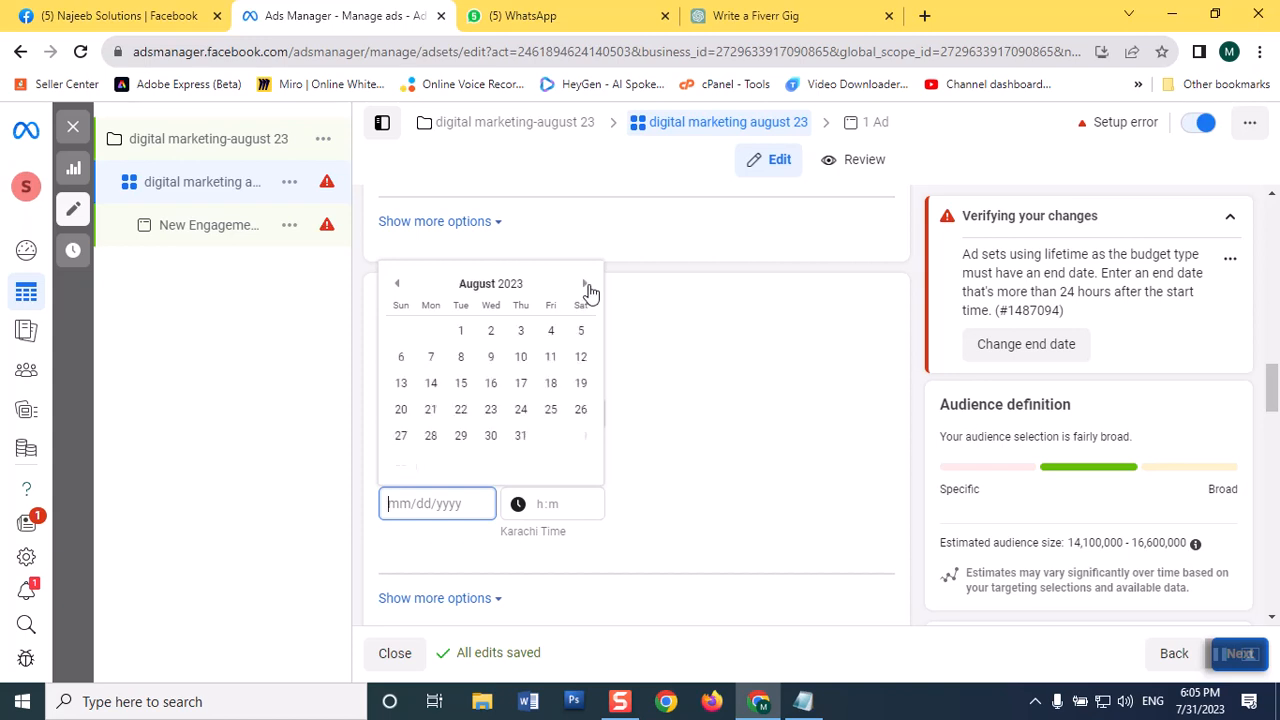
click(587, 285)
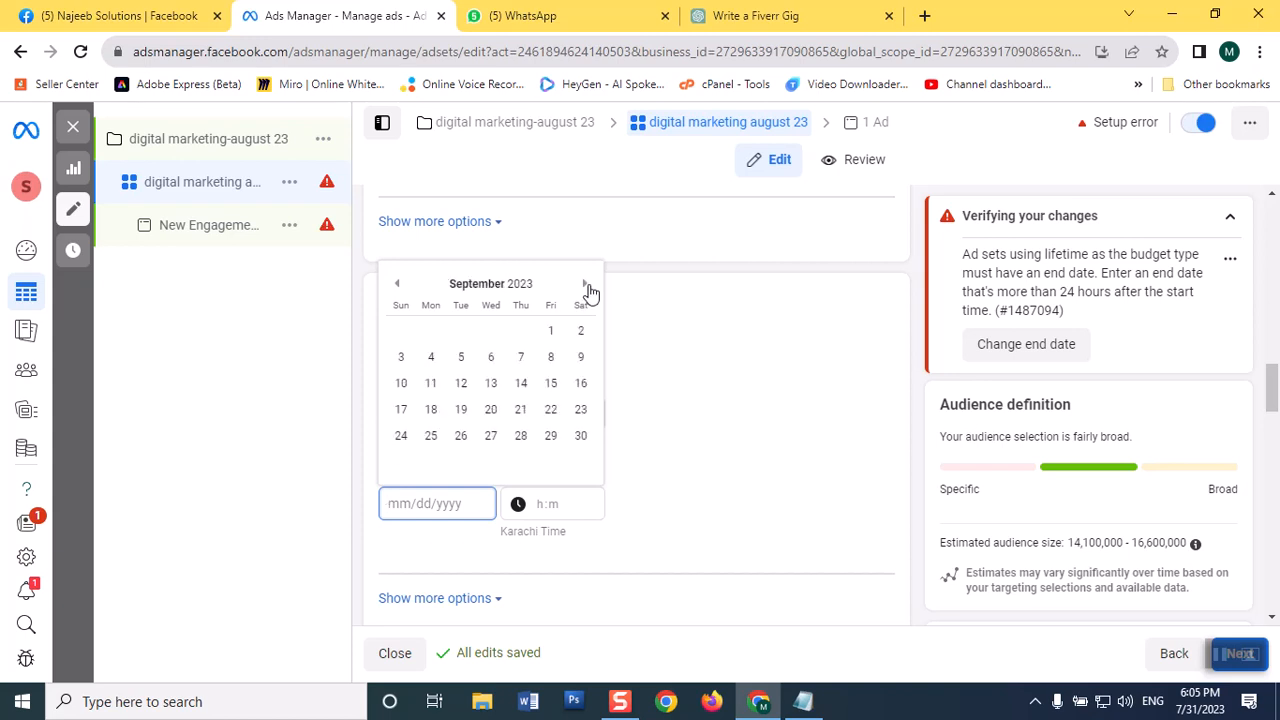
click(397, 288)
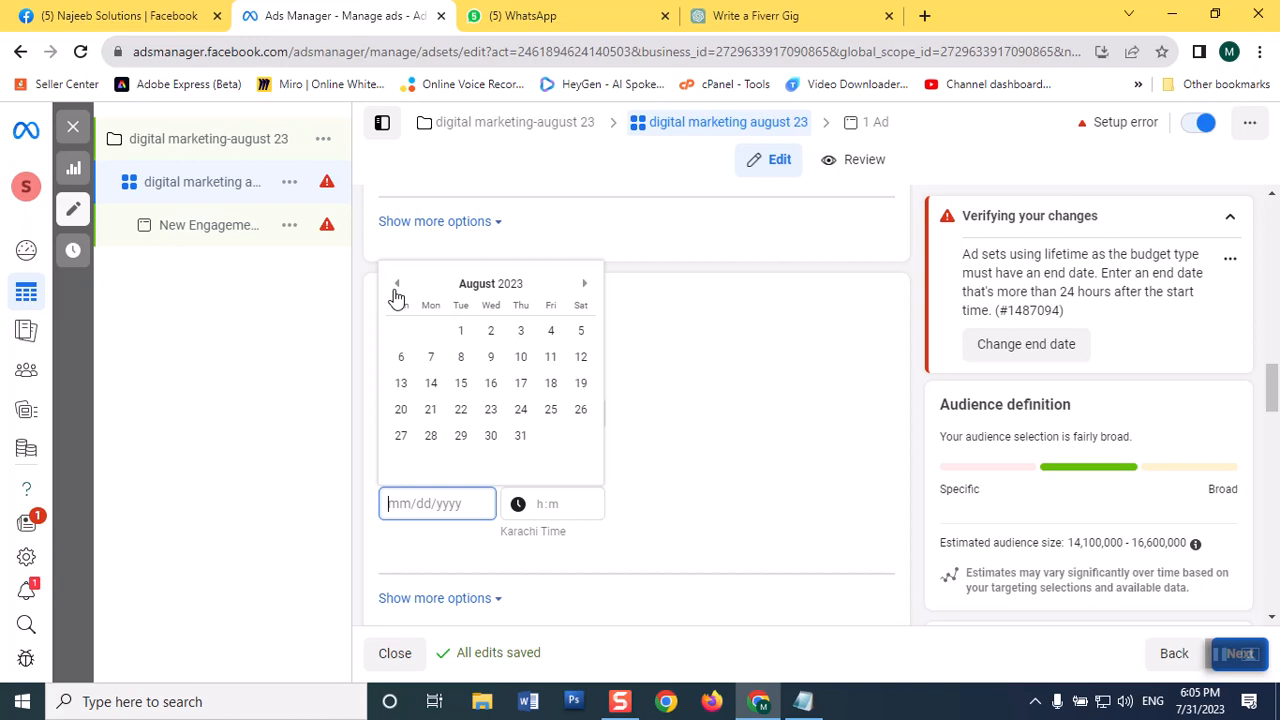
click(521, 359)
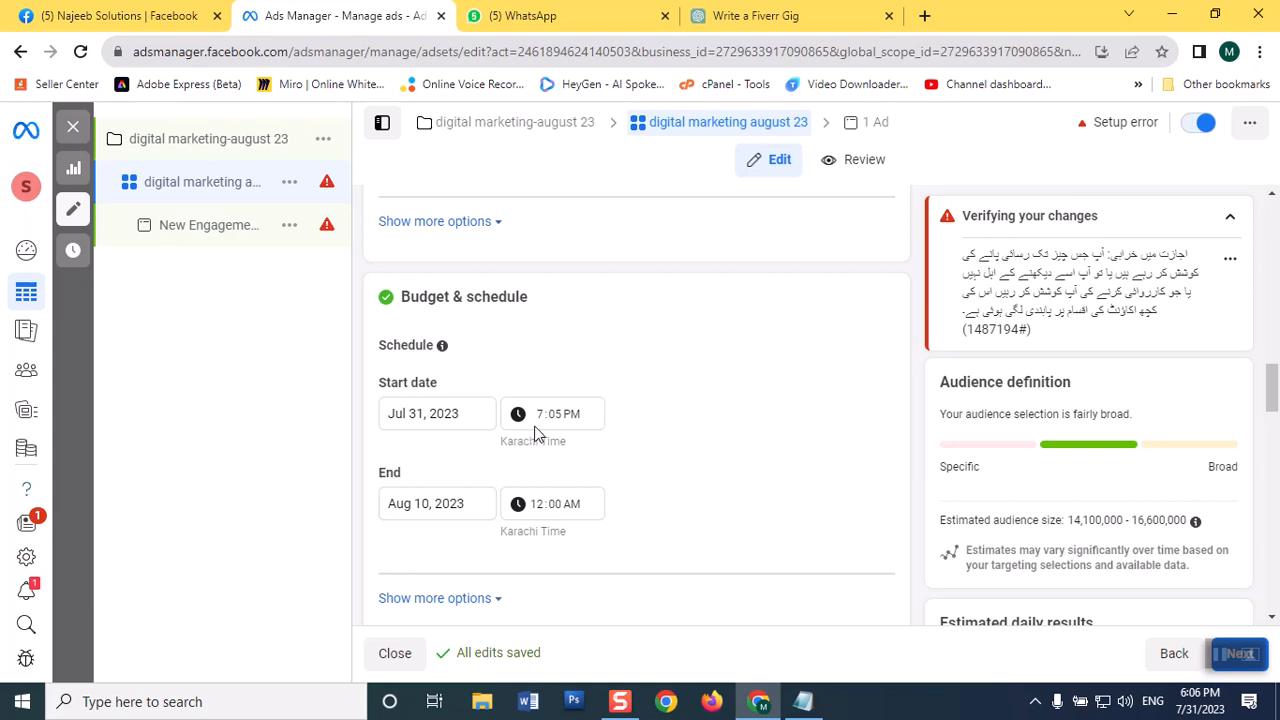
click(541, 513)
text(1)
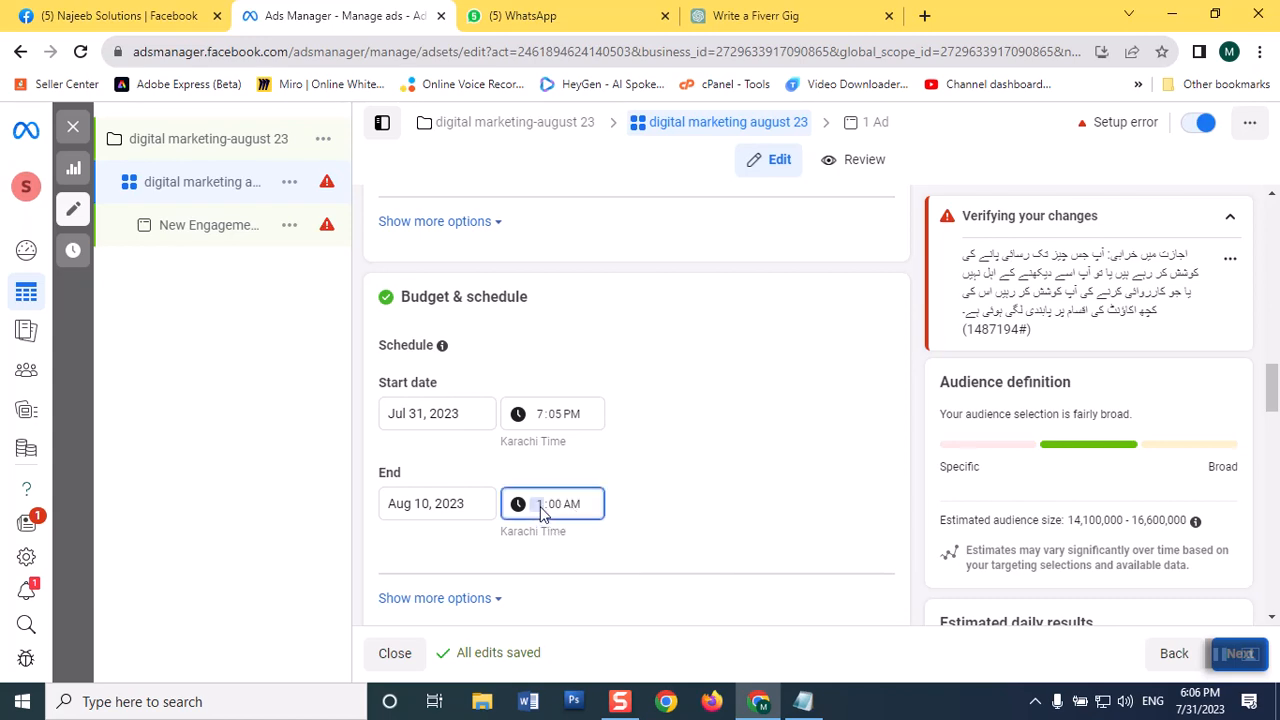
text(0)
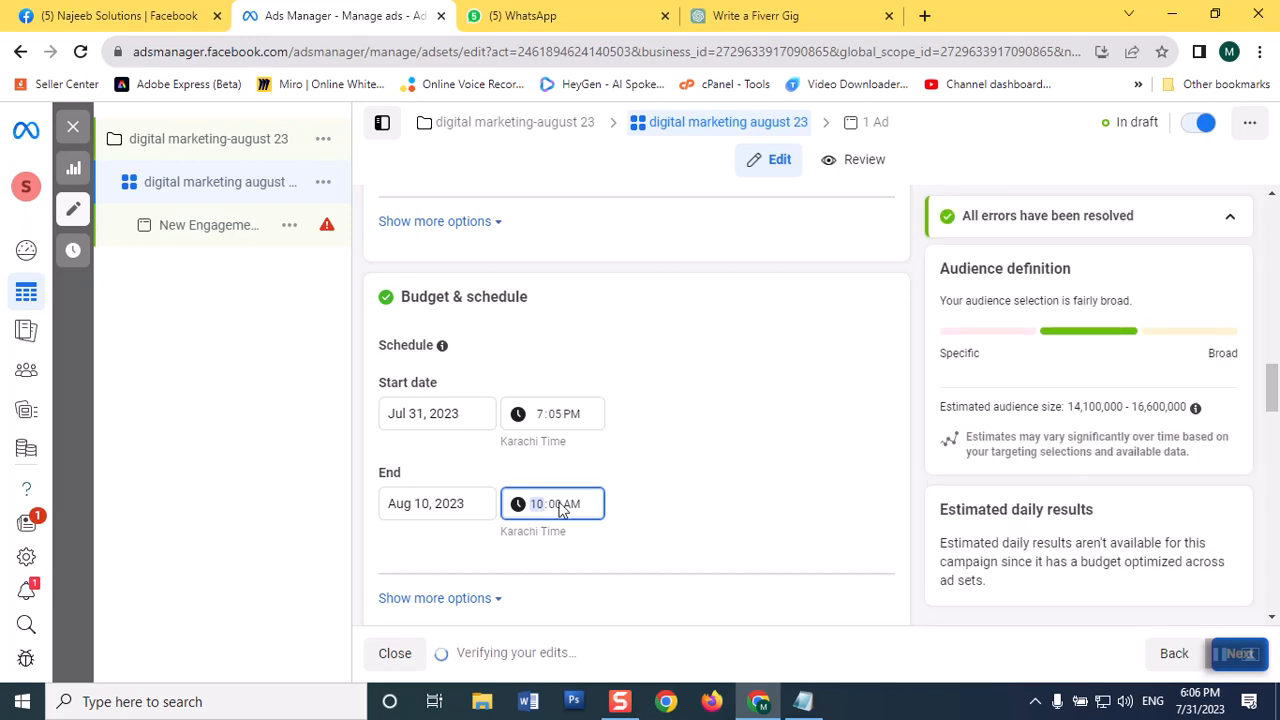
text(p)
Step: Change the schedule's end time to 10:00 PM and base ad scheduling on the ad account's time zone (Karachi Time)
click(646, 498)
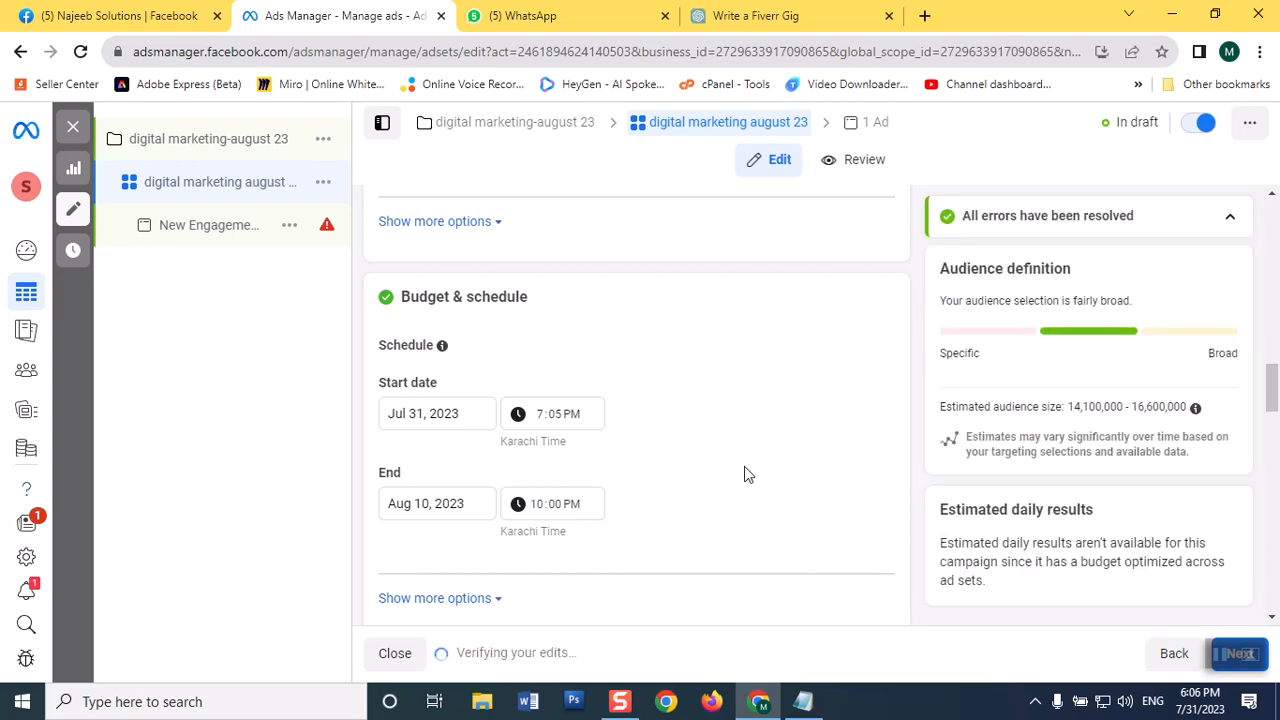
scroll(821, 410, down, 4)
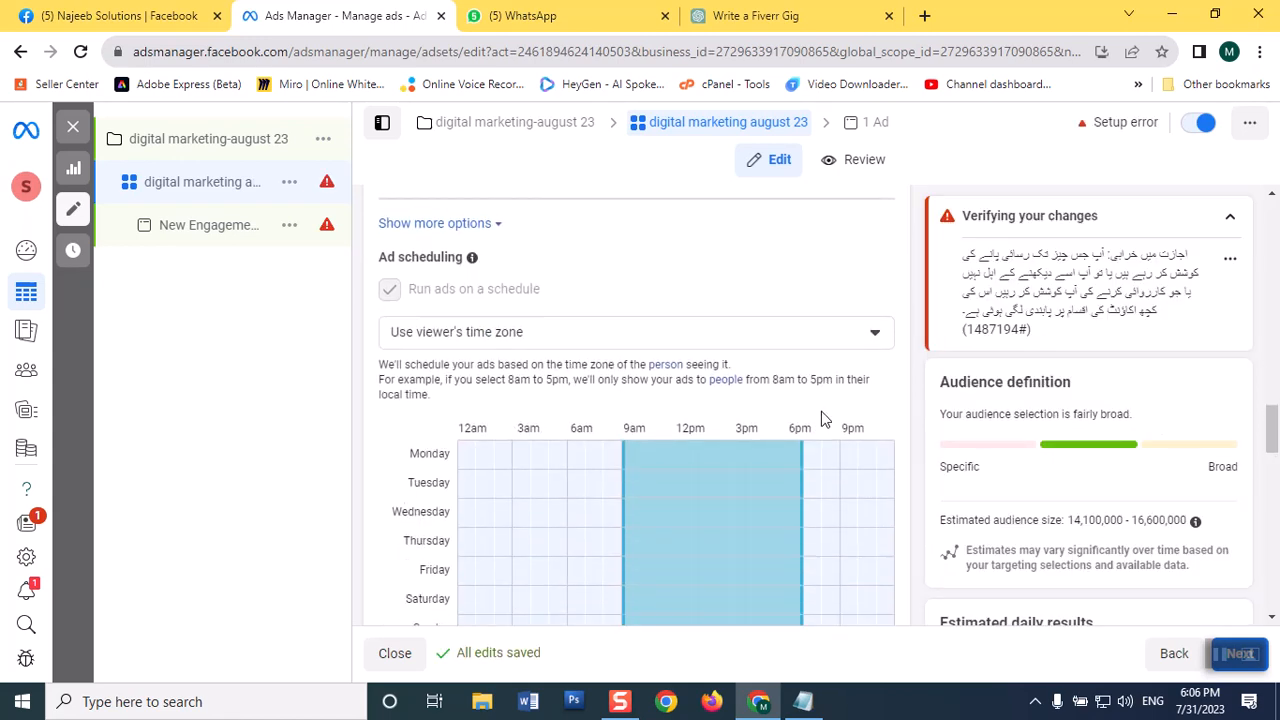
scroll(821, 411, down, 2)
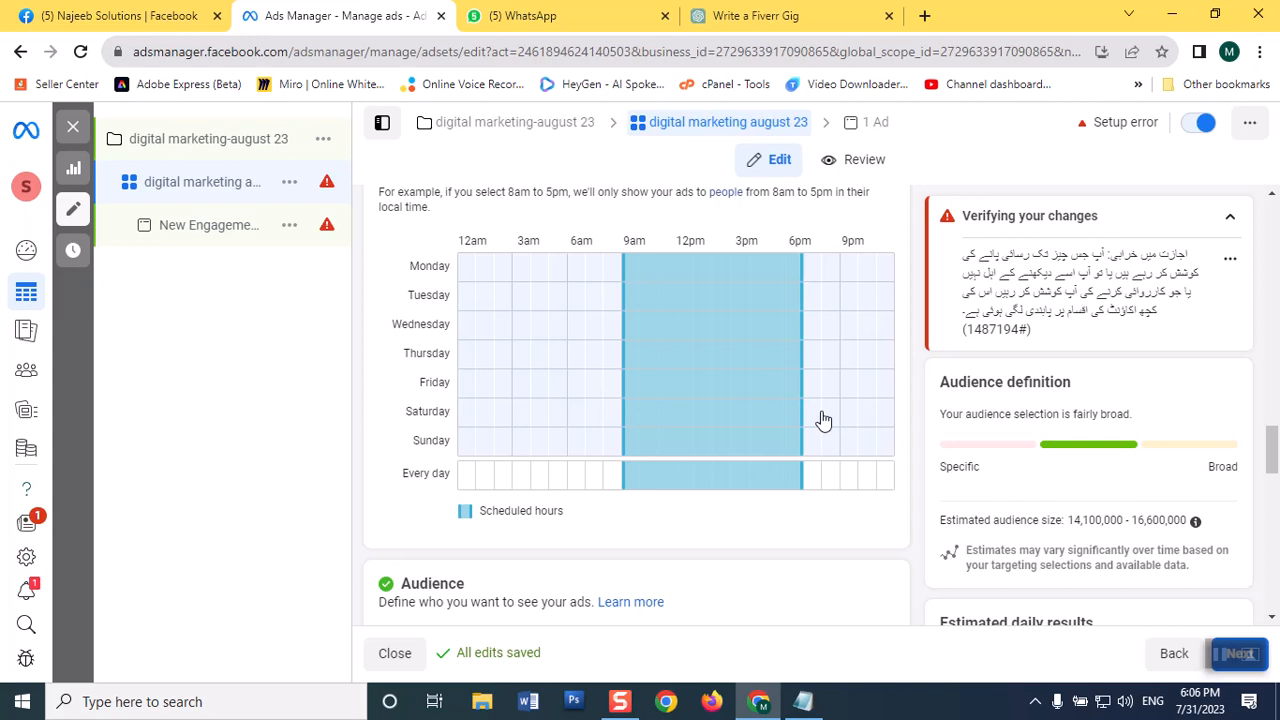
scroll(822, 420, up, 2)
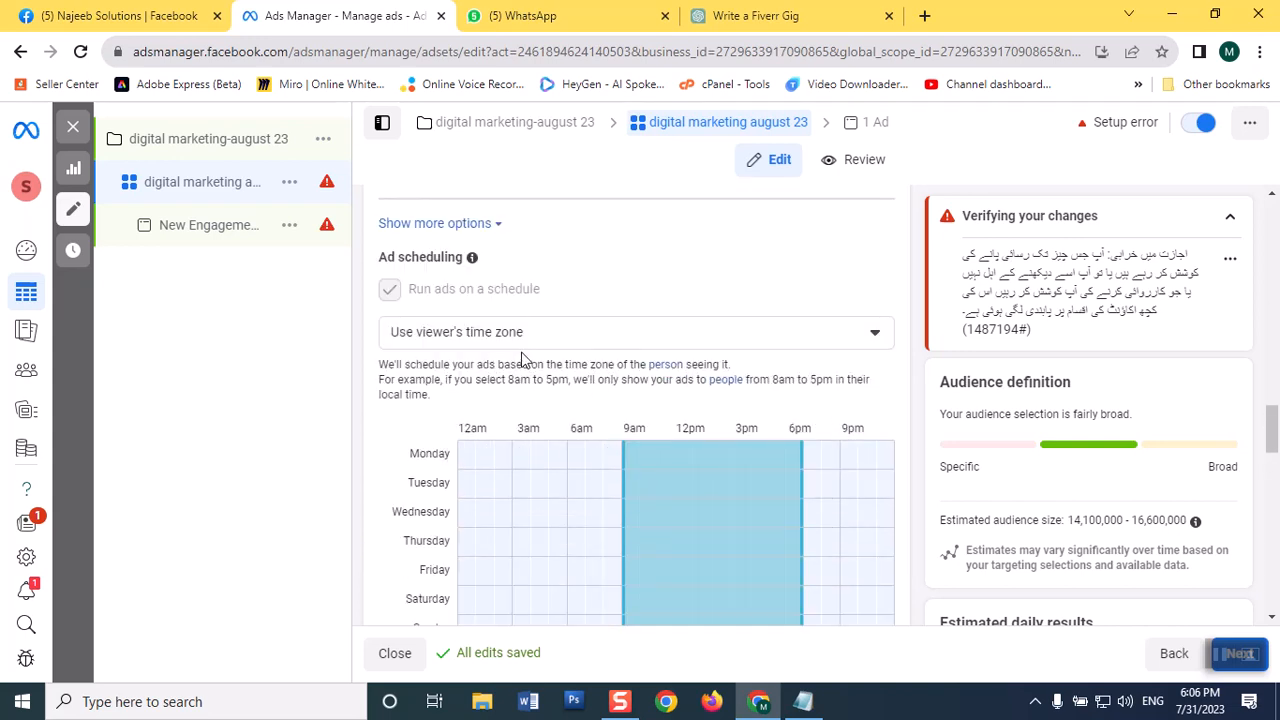
scroll(555, 362, up, 1)
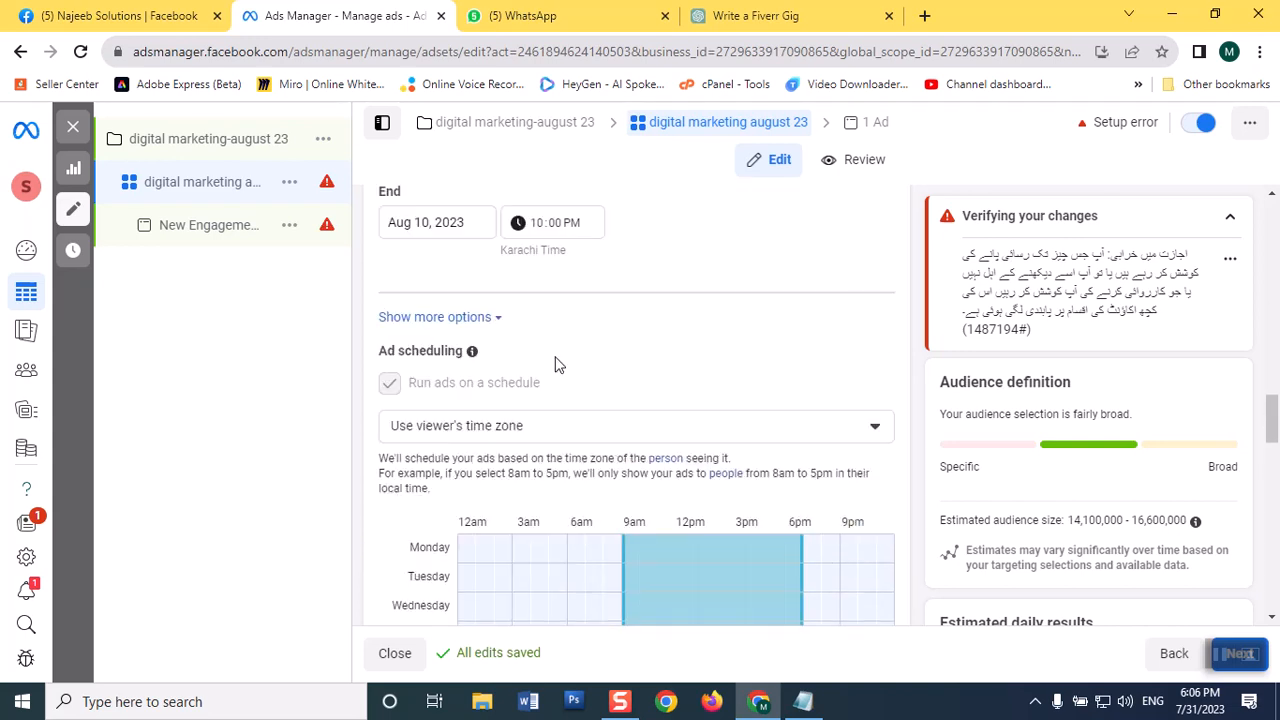
click(779, 430)
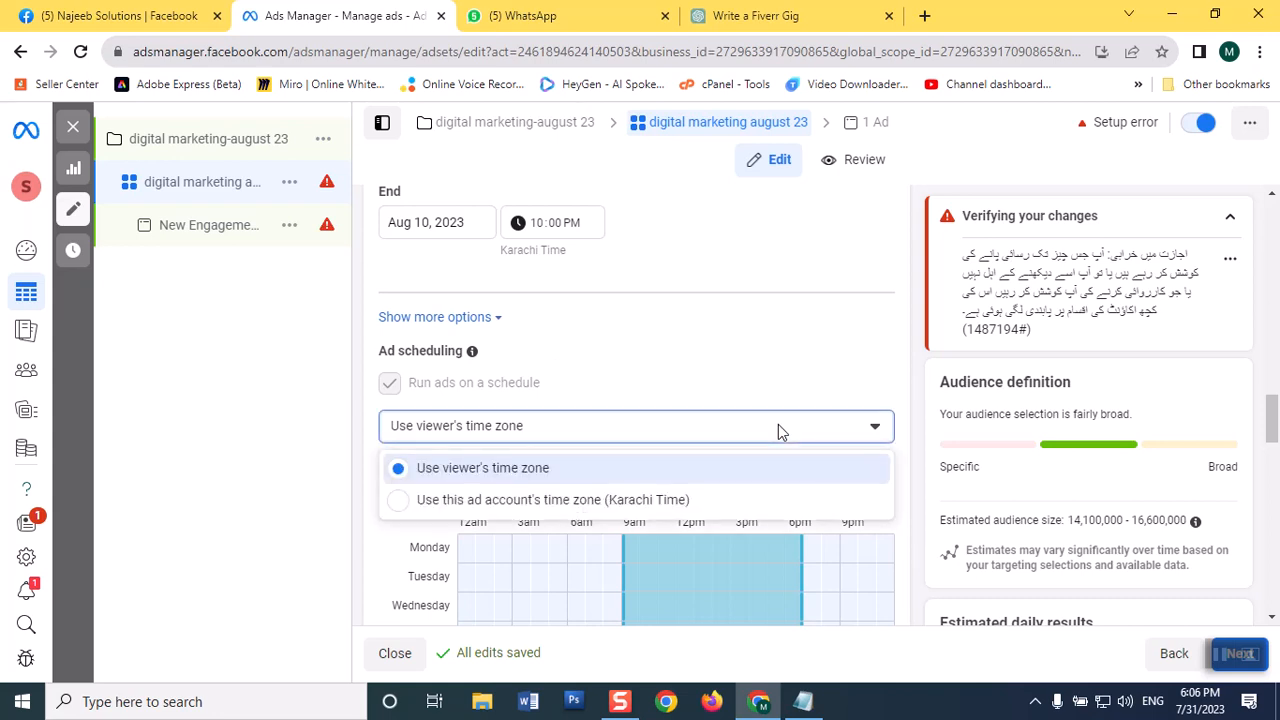
click(468, 500)
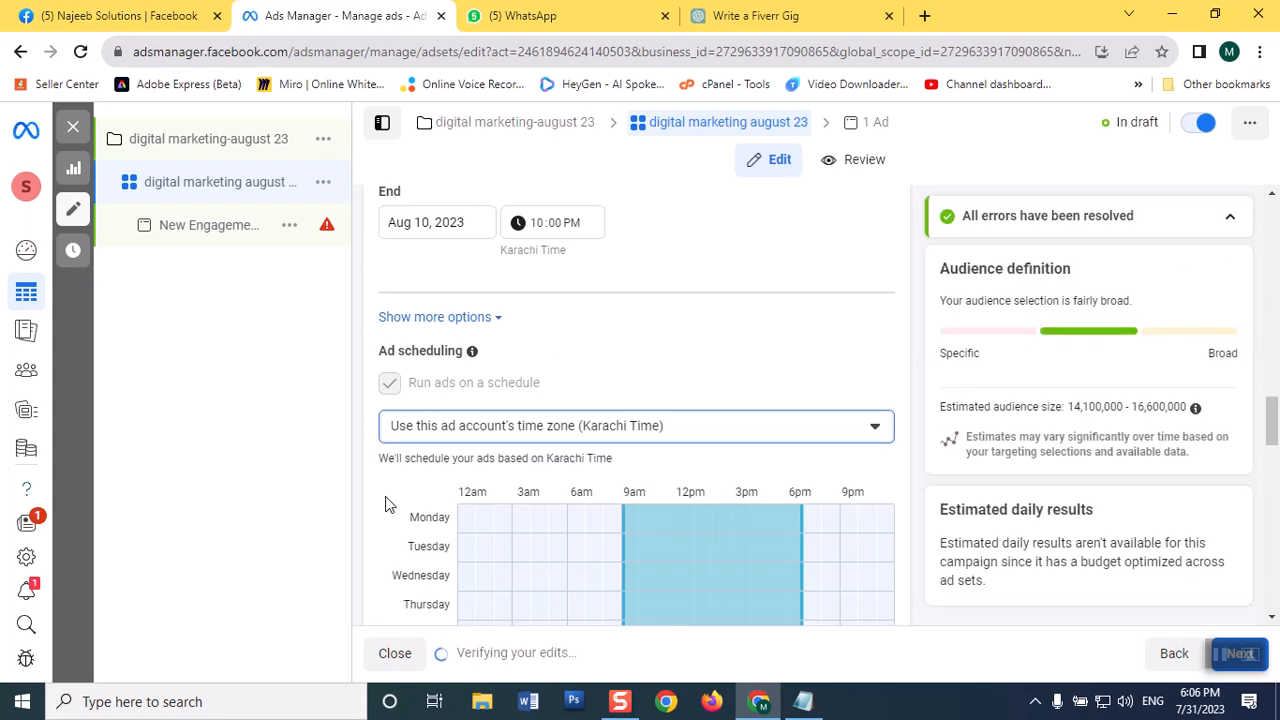
Step: Extend the scheduled ad hours on Monday and Tuesday to start at 6am
click(611, 520)
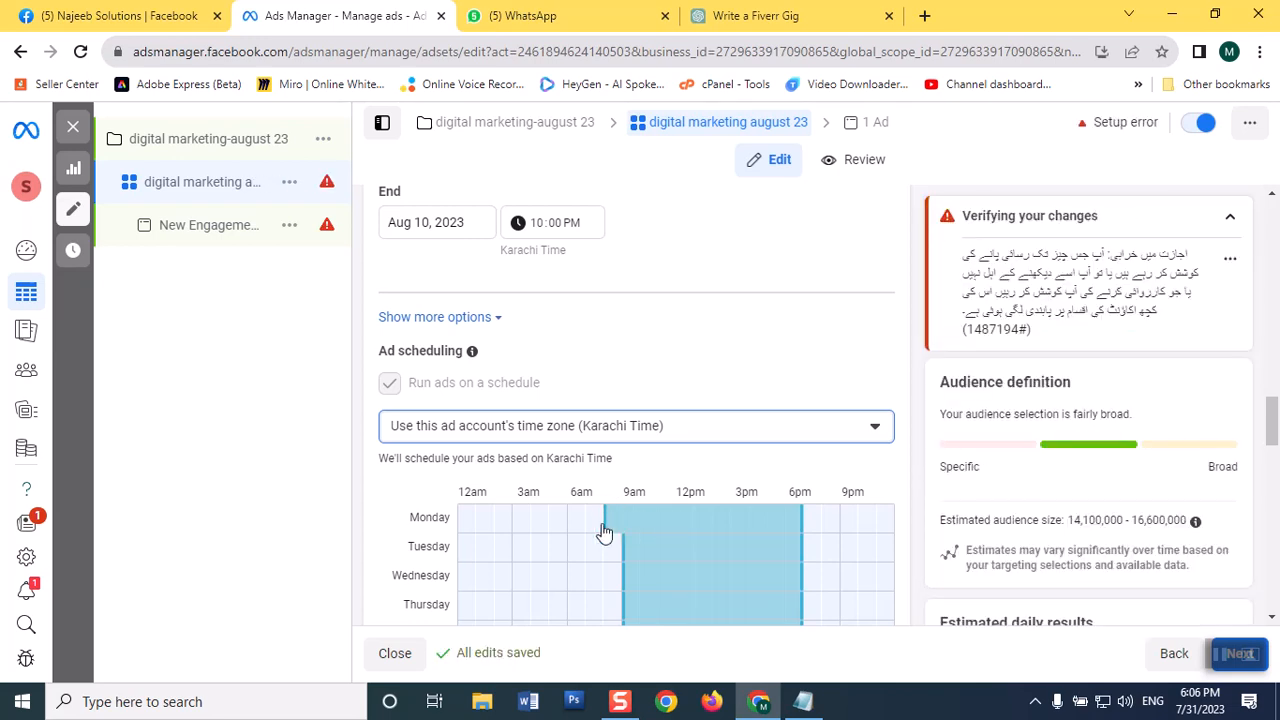
click(596, 522)
click(577, 520)
drag(577, 520, 645, 545)
drag(463, 522, 753, 624)
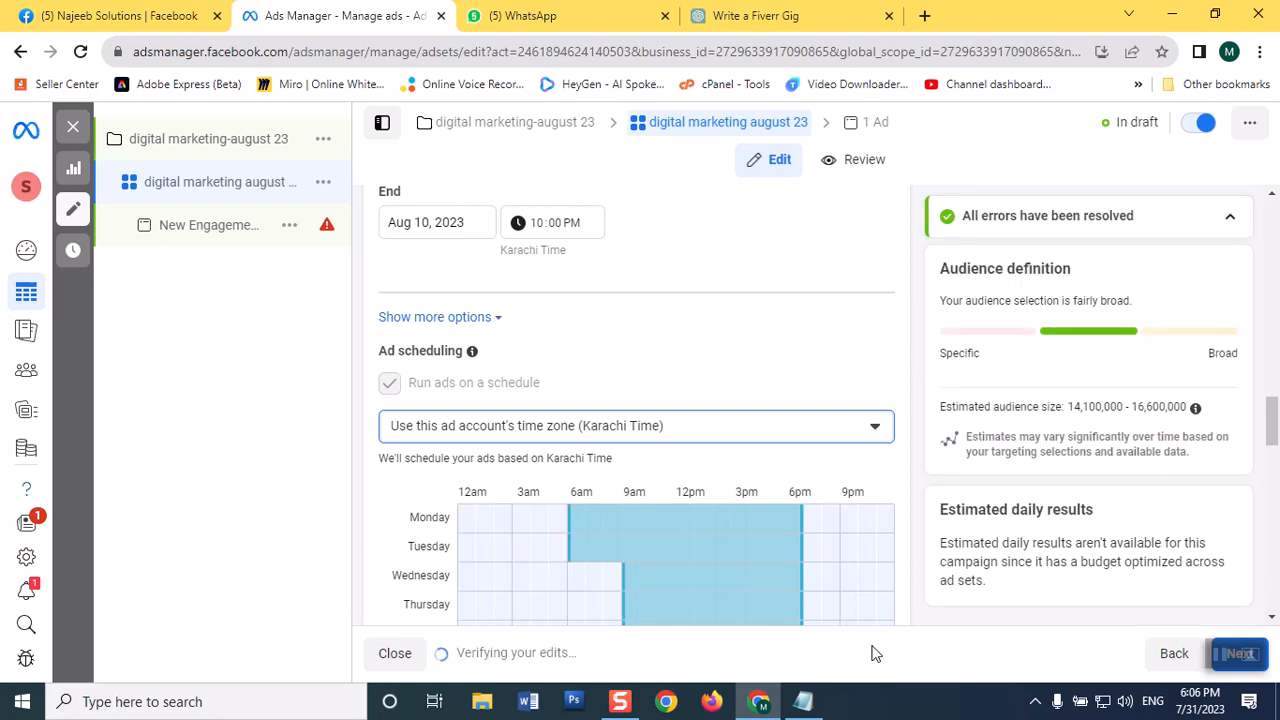
scroll(838, 599, down, 2)
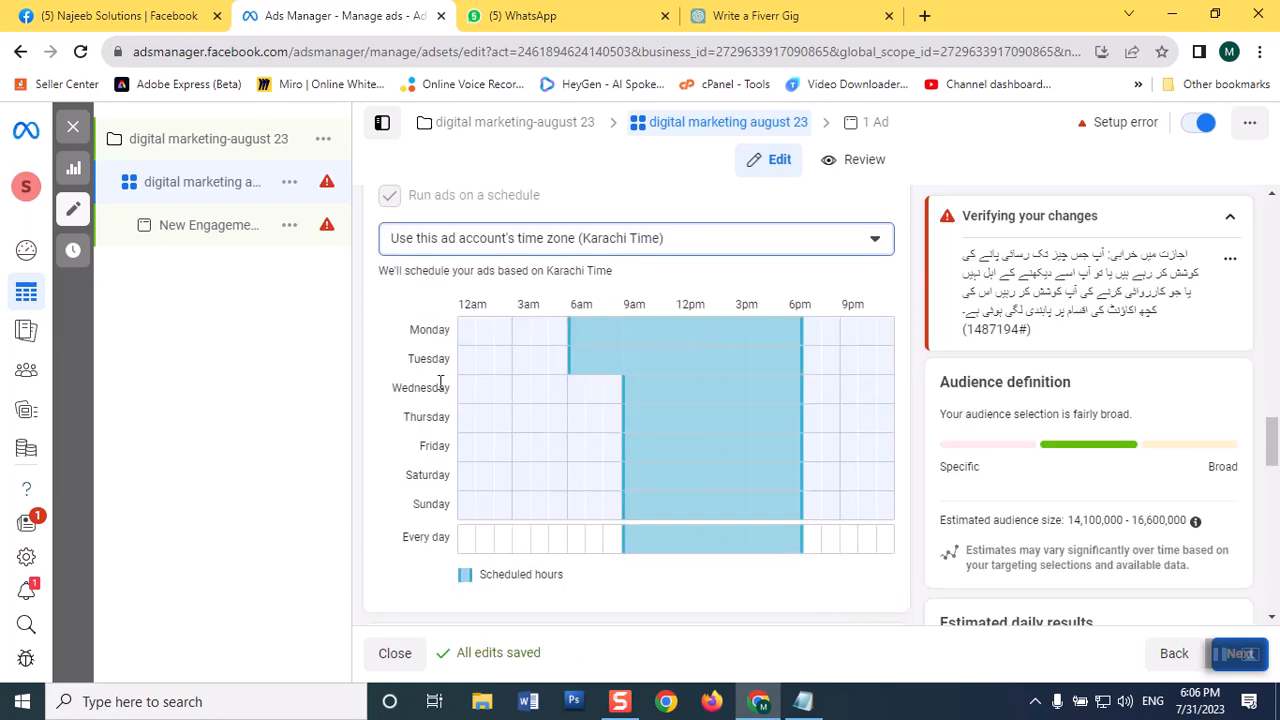
click(465, 331)
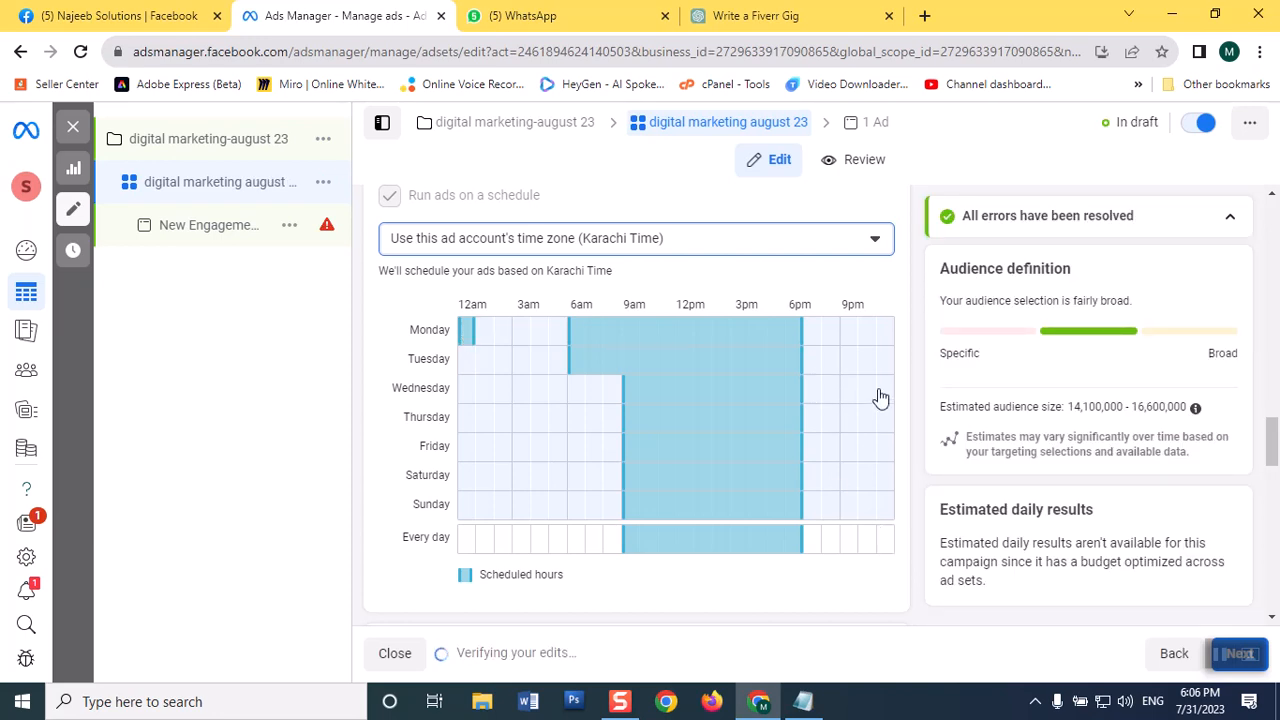
key(ctrl+a)
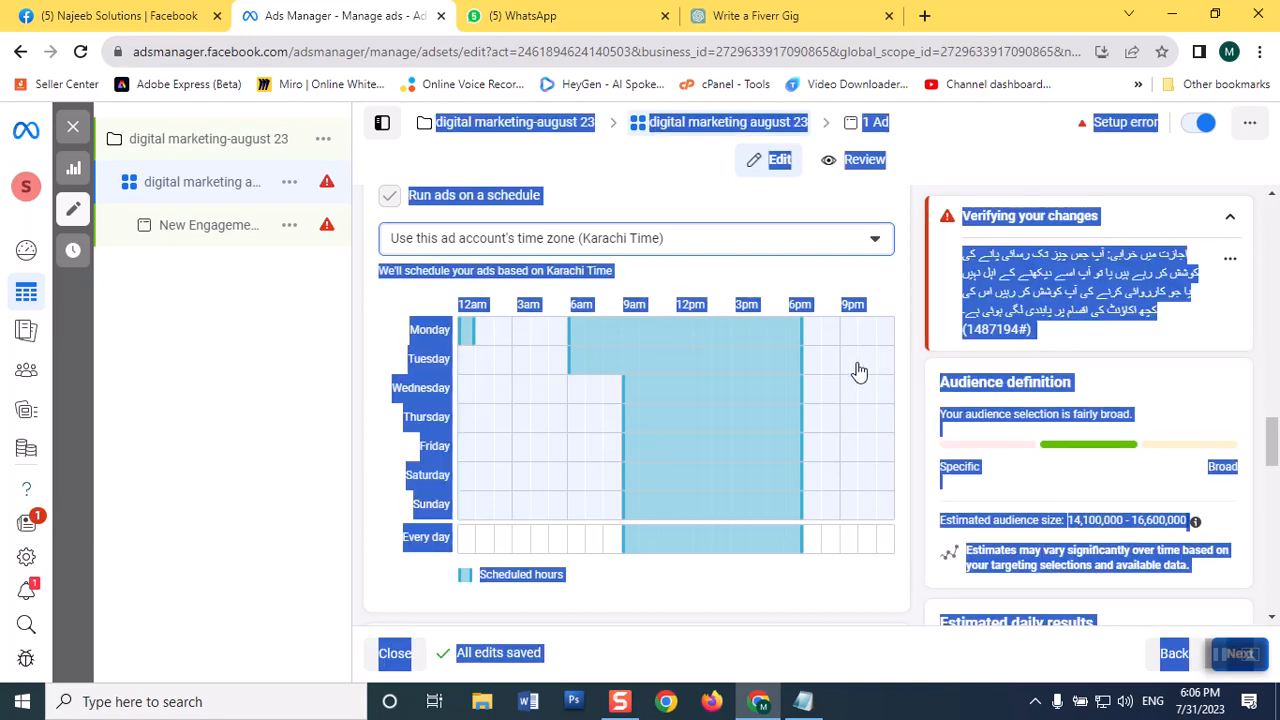
click(430, 380)
click(468, 336)
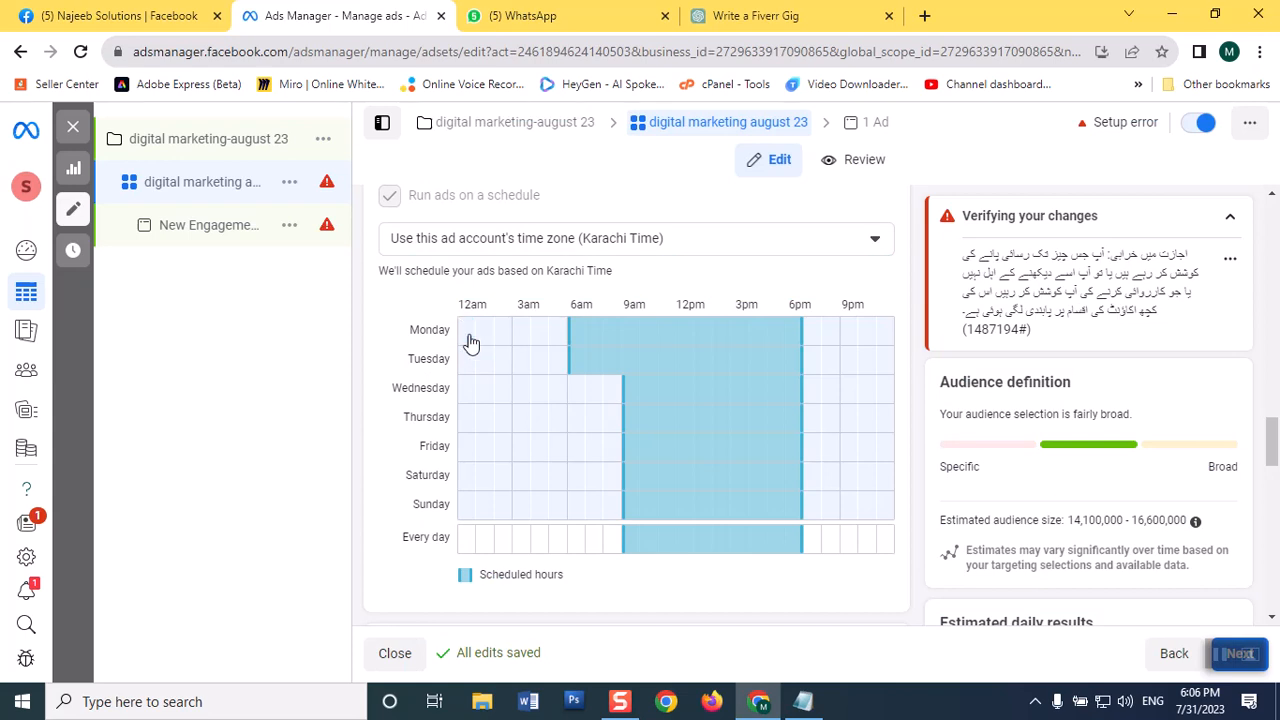
Step: Fill the remaining hours of the ad schedule so ads run around the clock from Monday to Sunday
drag(484, 336, 886, 557)
drag(461, 320, 620, 540)
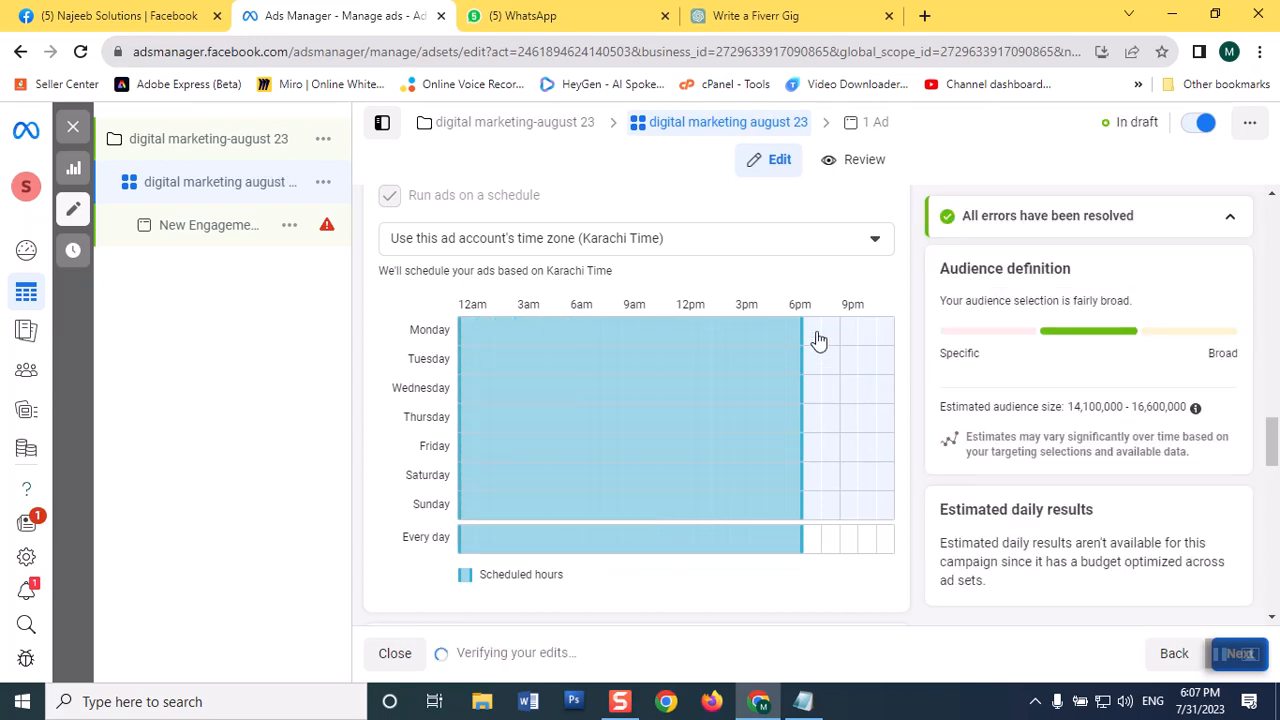
drag(817, 335, 898, 478)
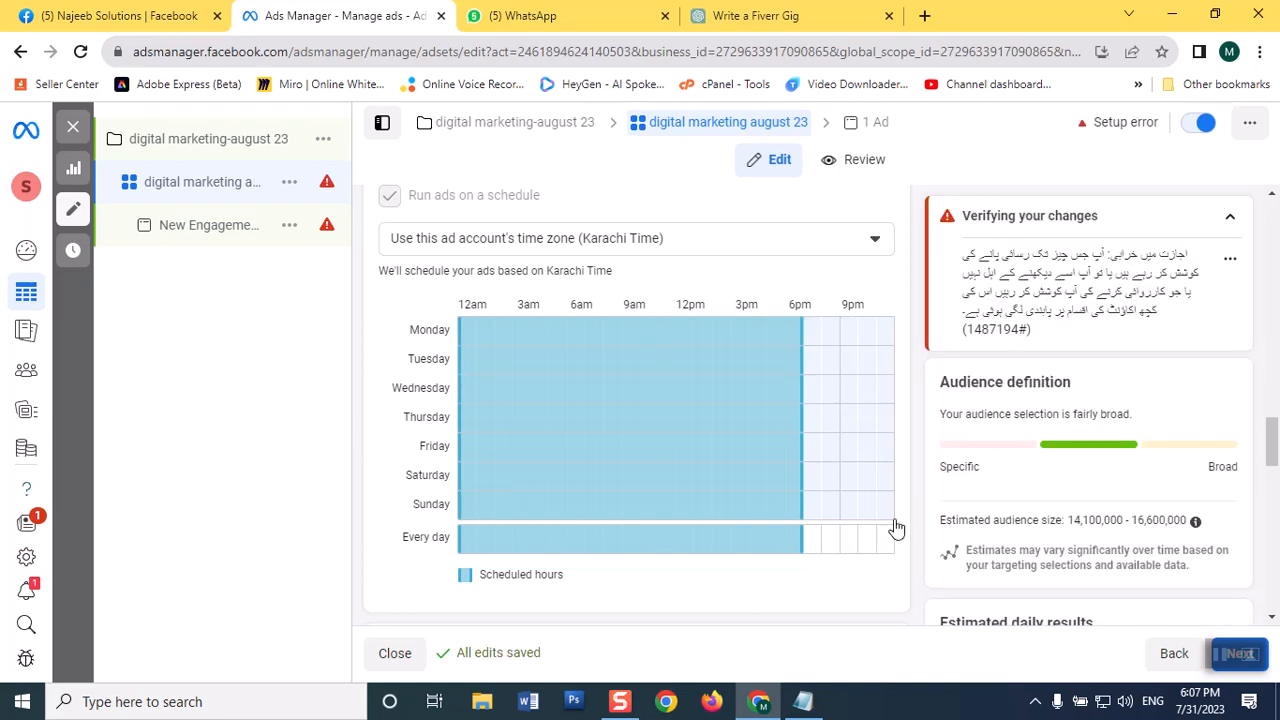
drag(882, 340, 806, 560)
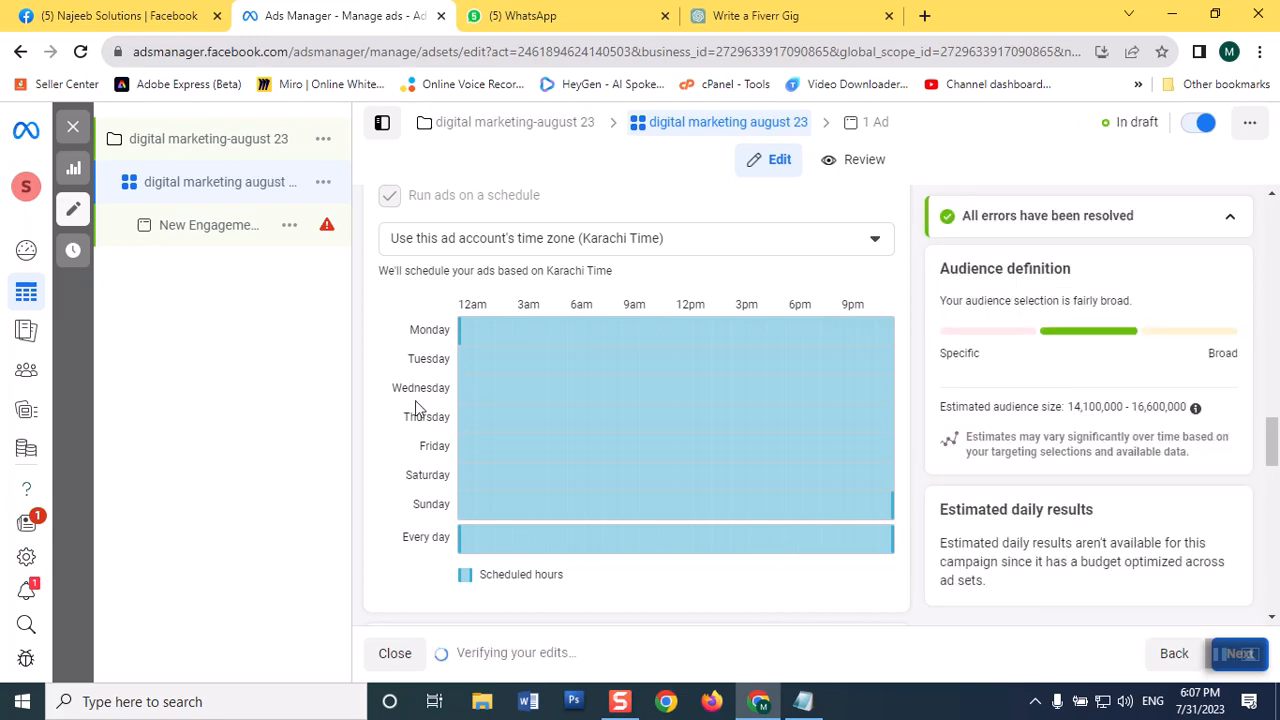
scroll(810, 392, down, 8)
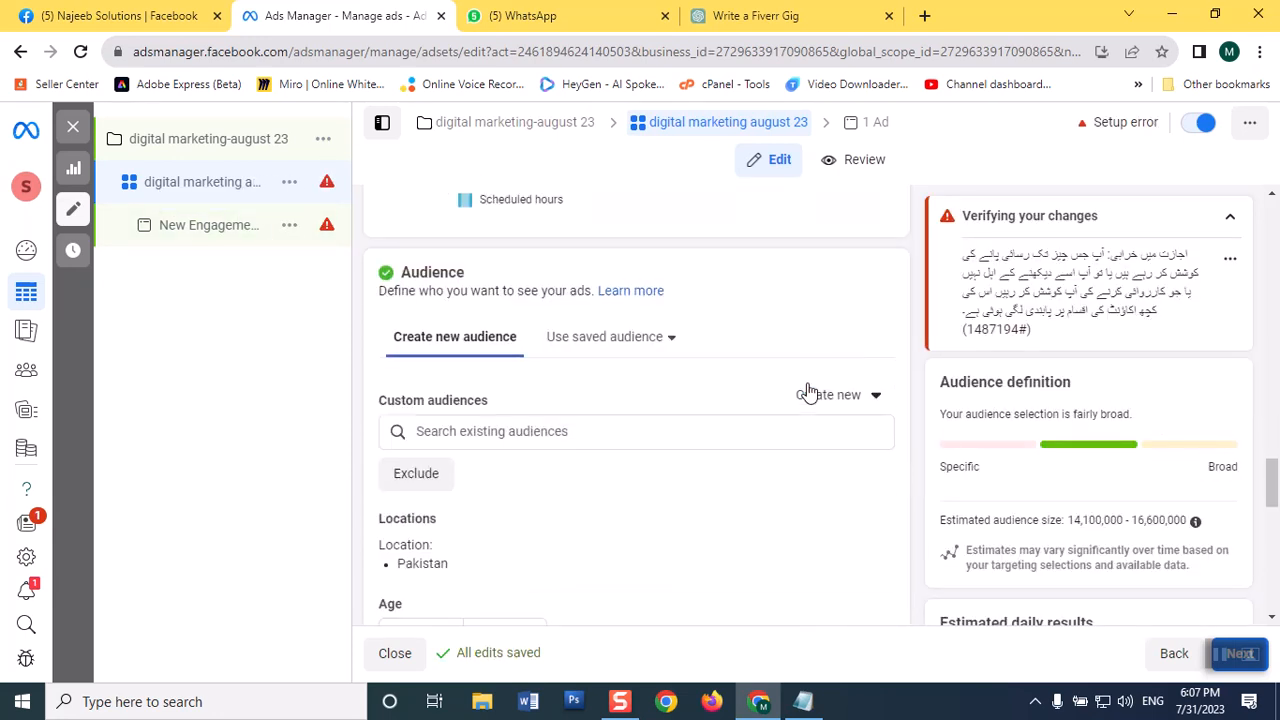
scroll(800, 391, down, 5)
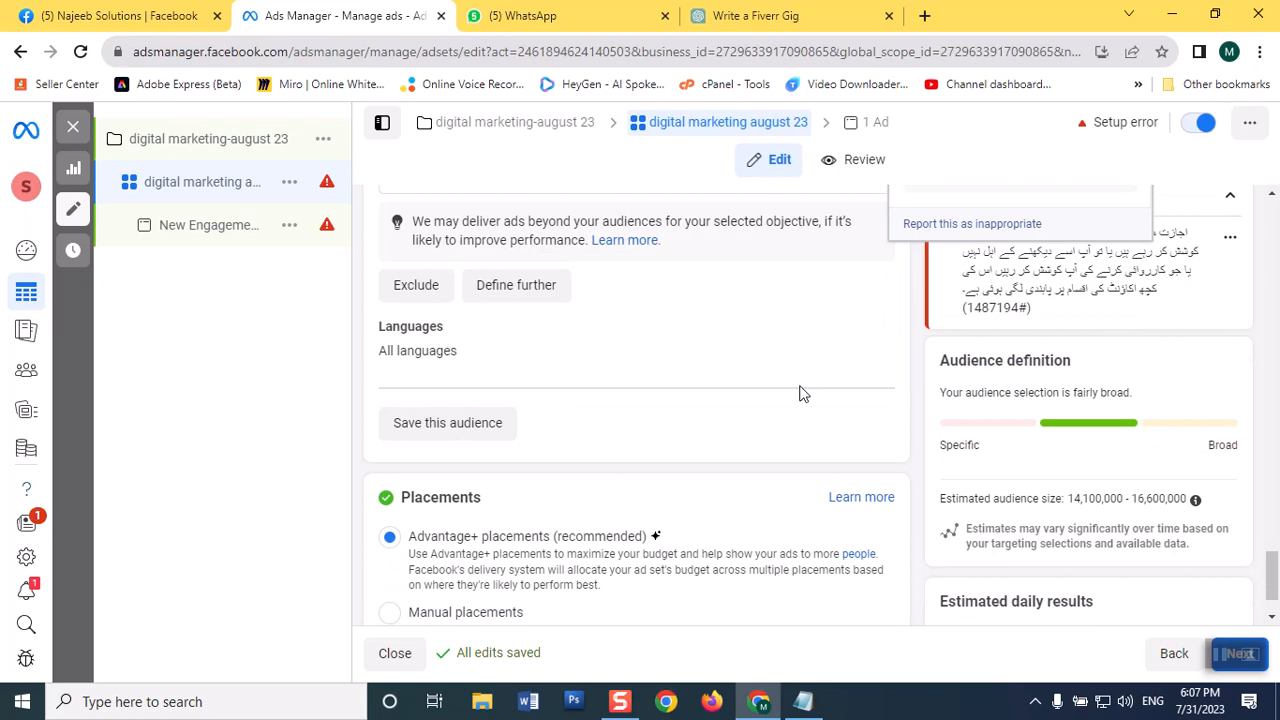
scroll(449, 371, up, 5)
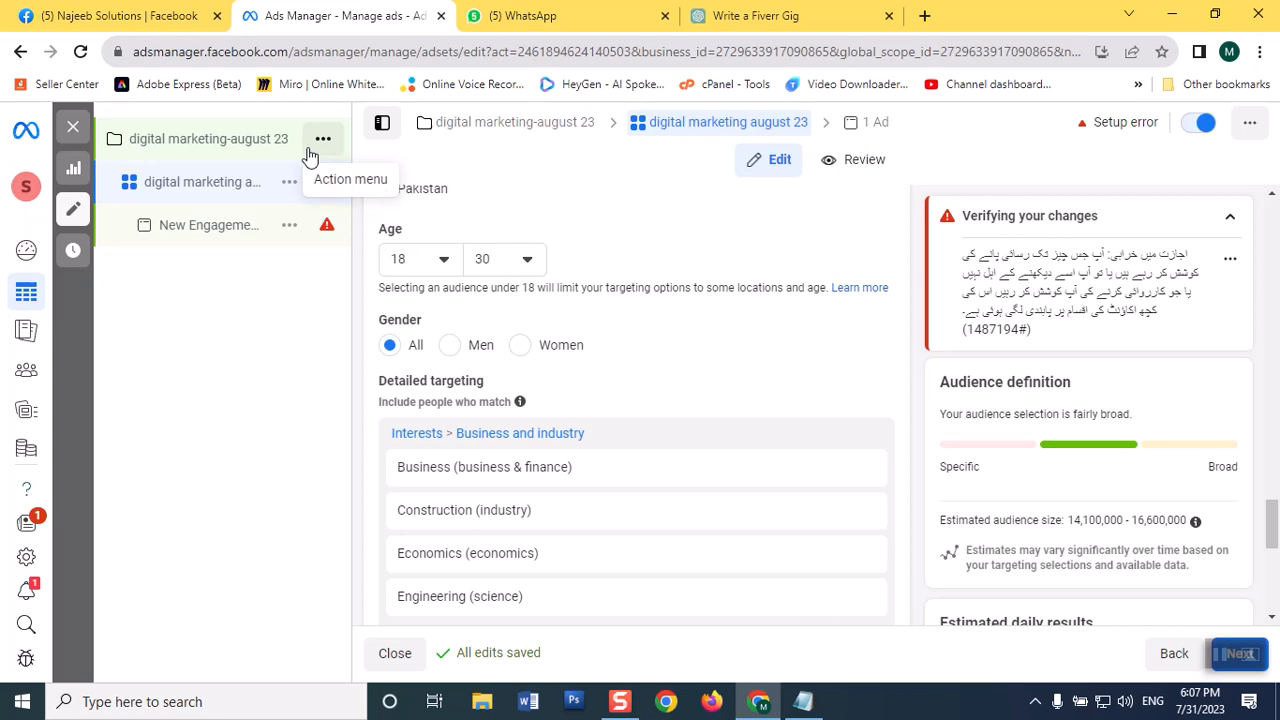
Step: Examine the actions available for the campaign, its ad set and its engagement ad
click(323, 141)
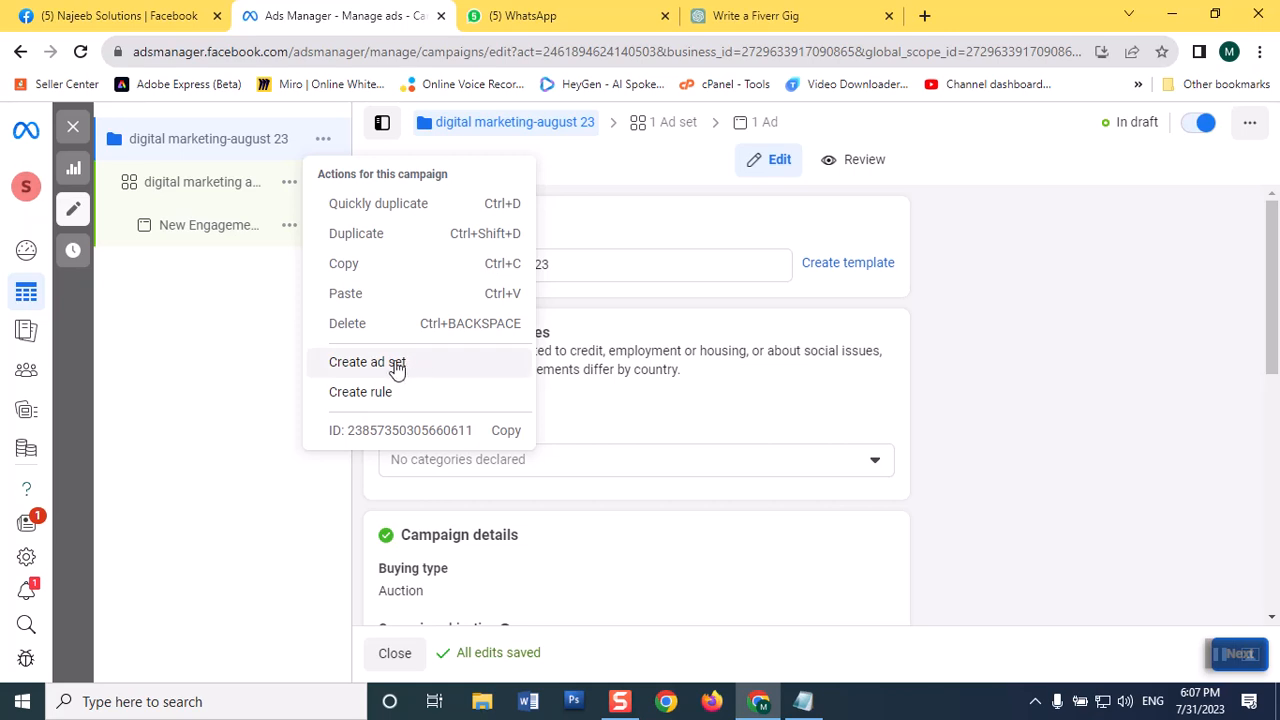
click(192, 362)
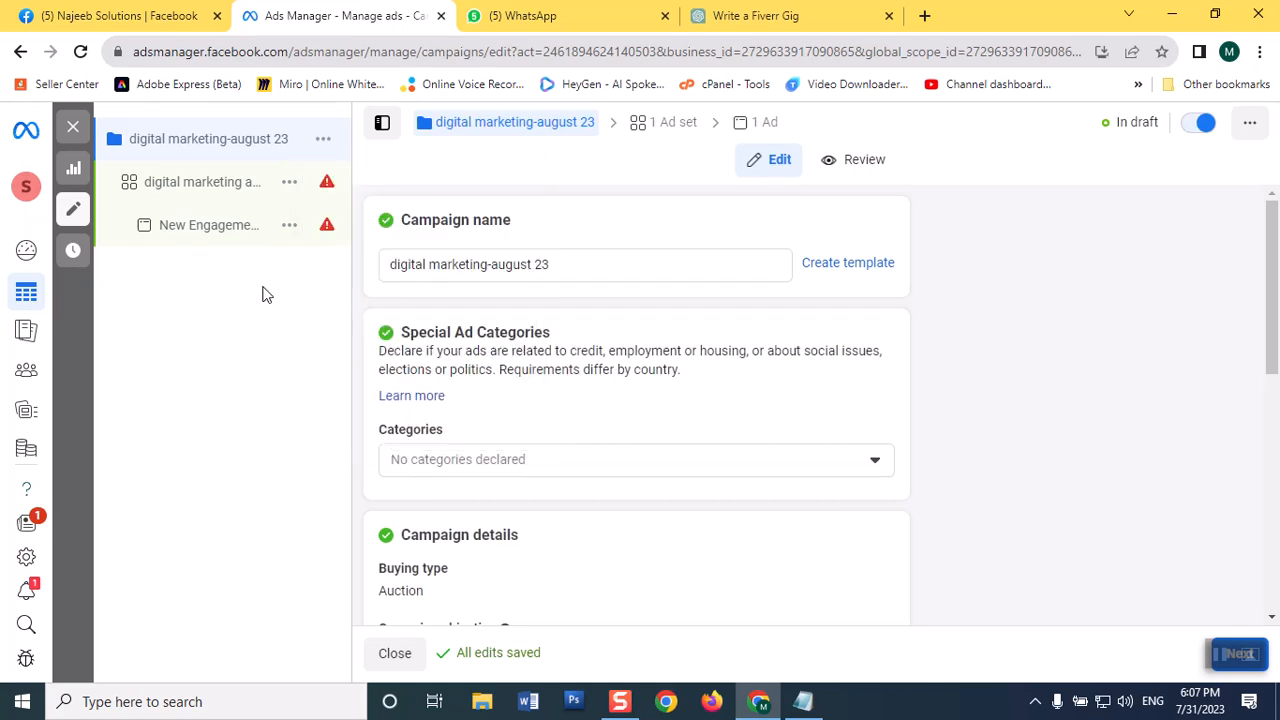
click(289, 193)
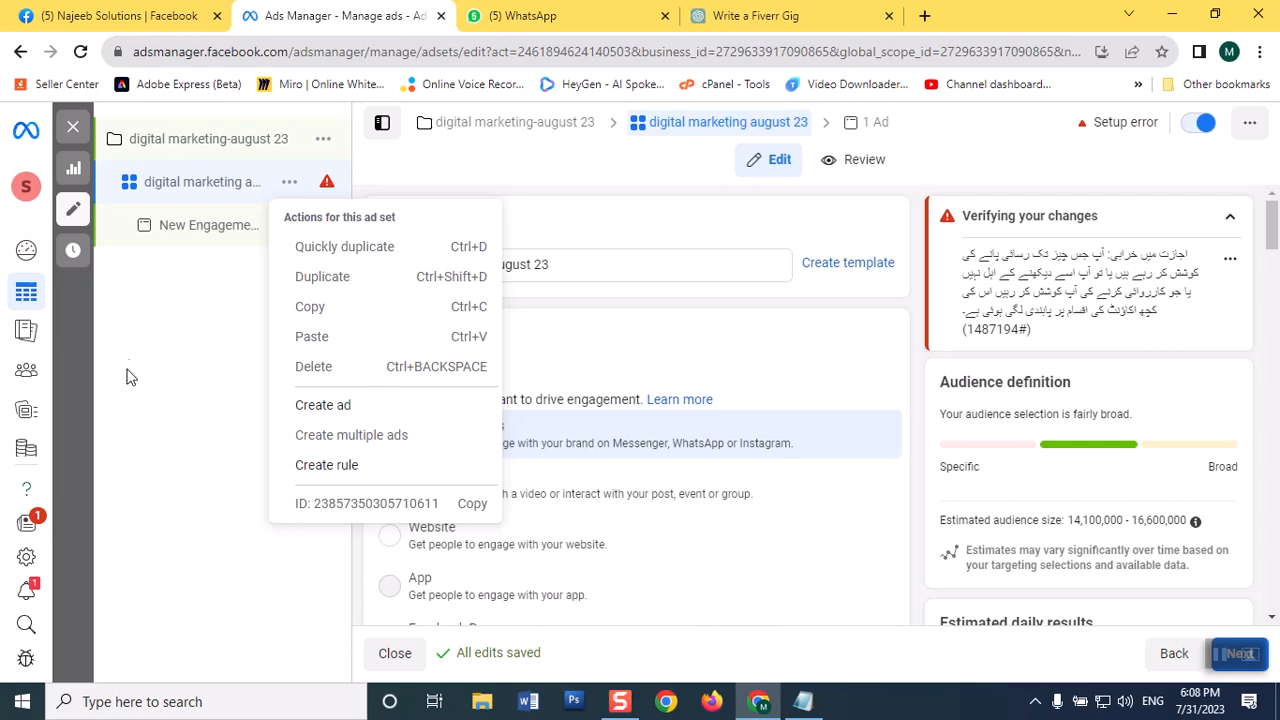
click(194, 318)
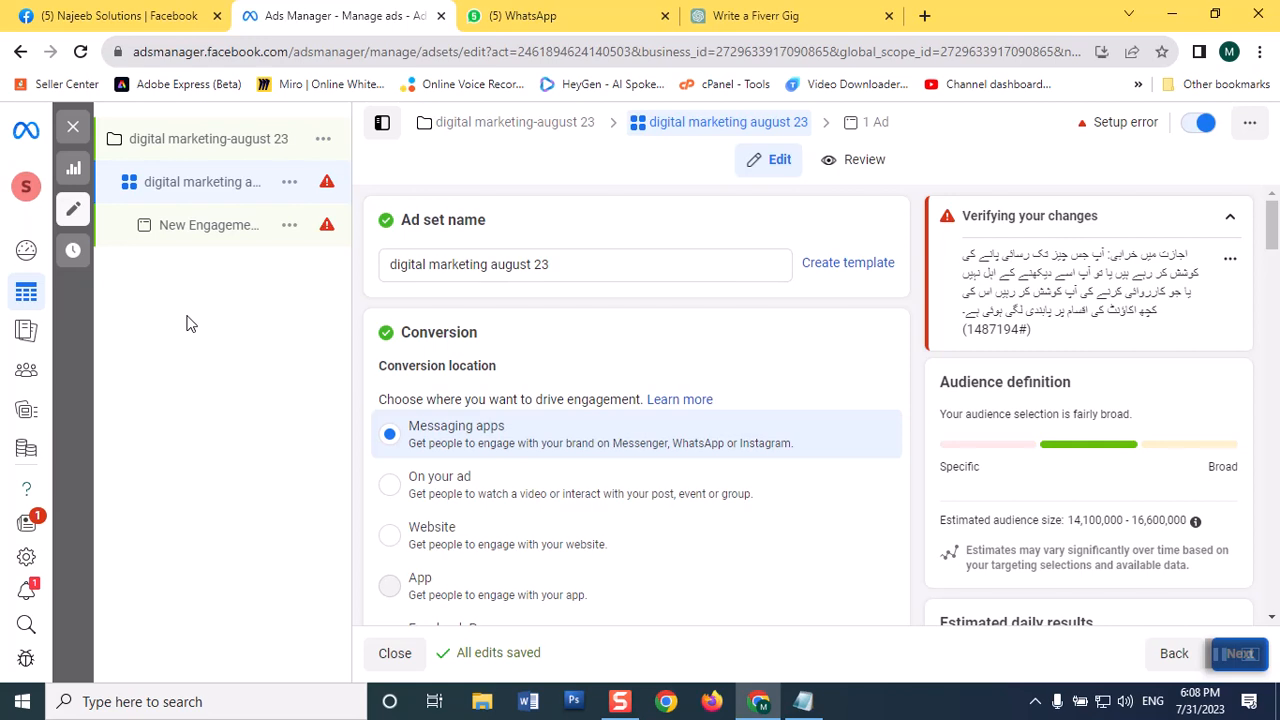
click(288, 186)
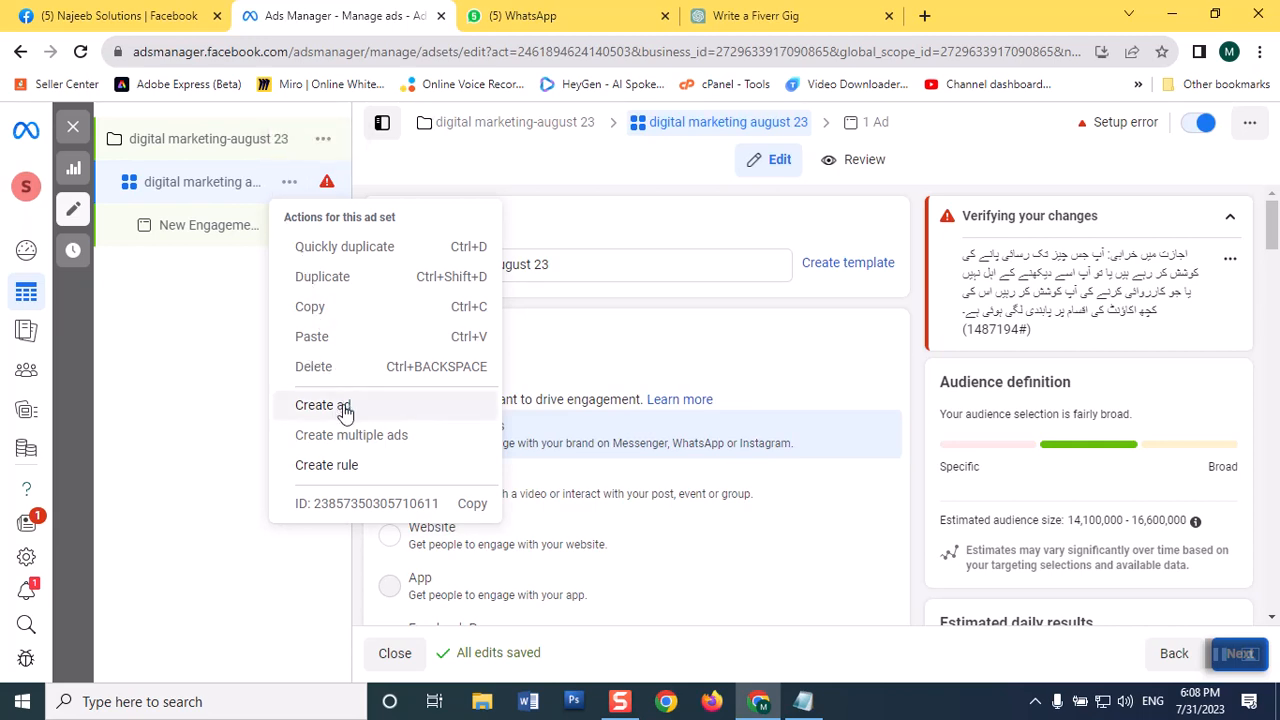
click(212, 394)
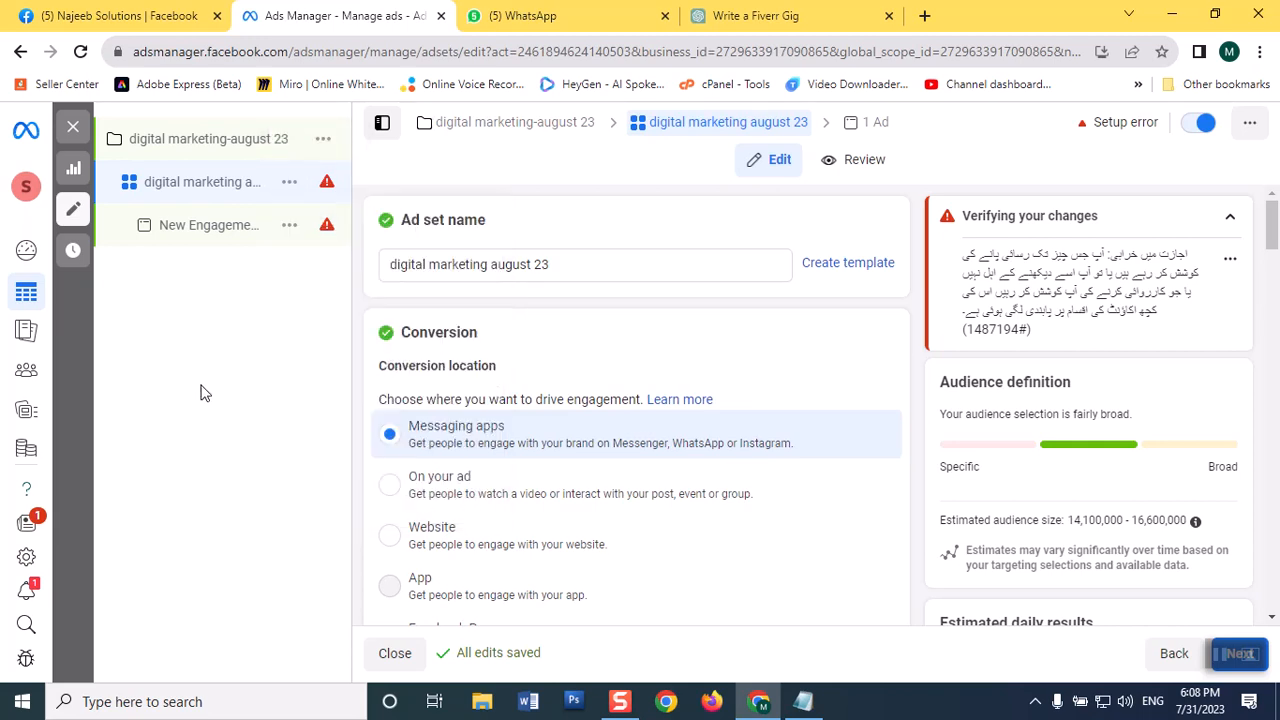
click(289, 226)
click(289, 226)
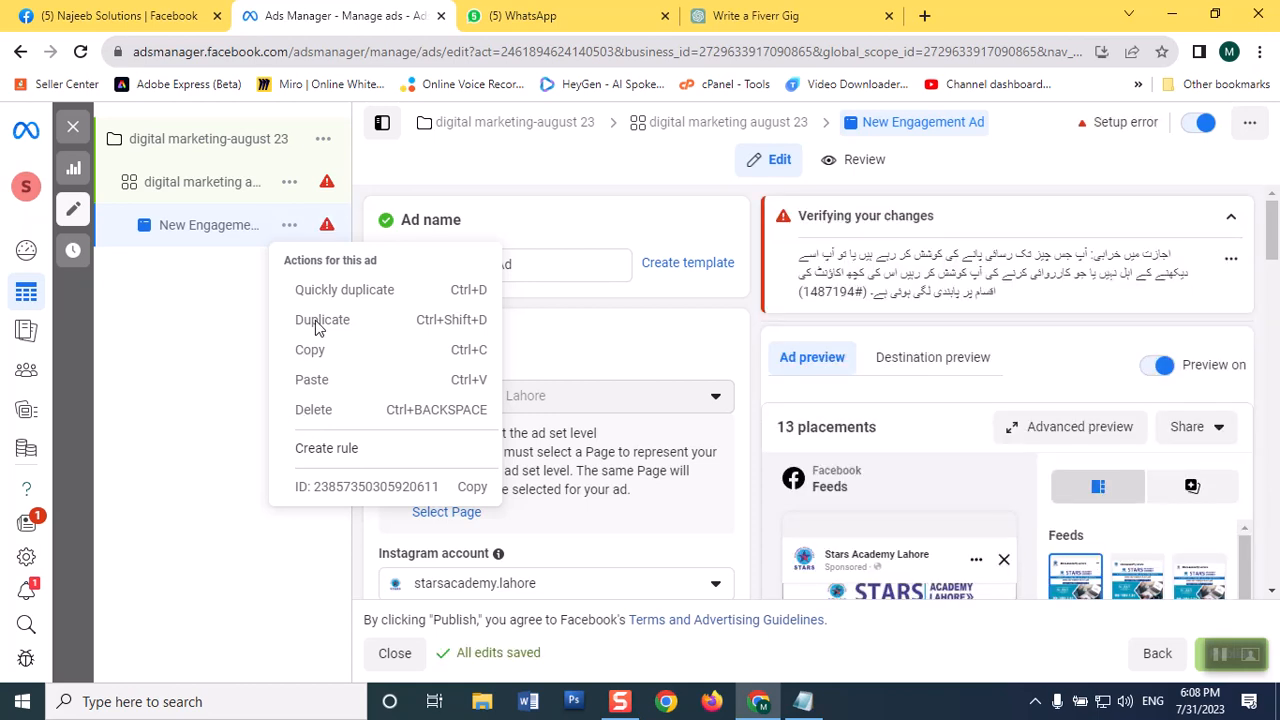
click(156, 395)
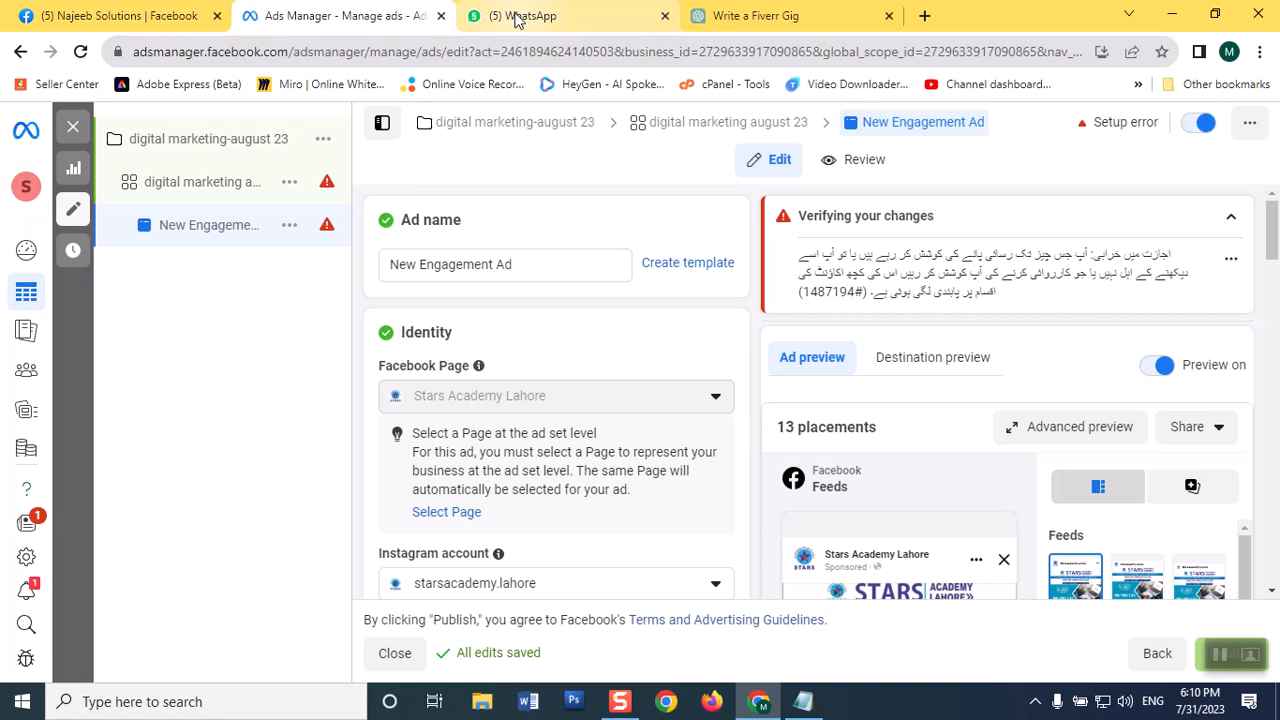
mouse_move(515, 20)
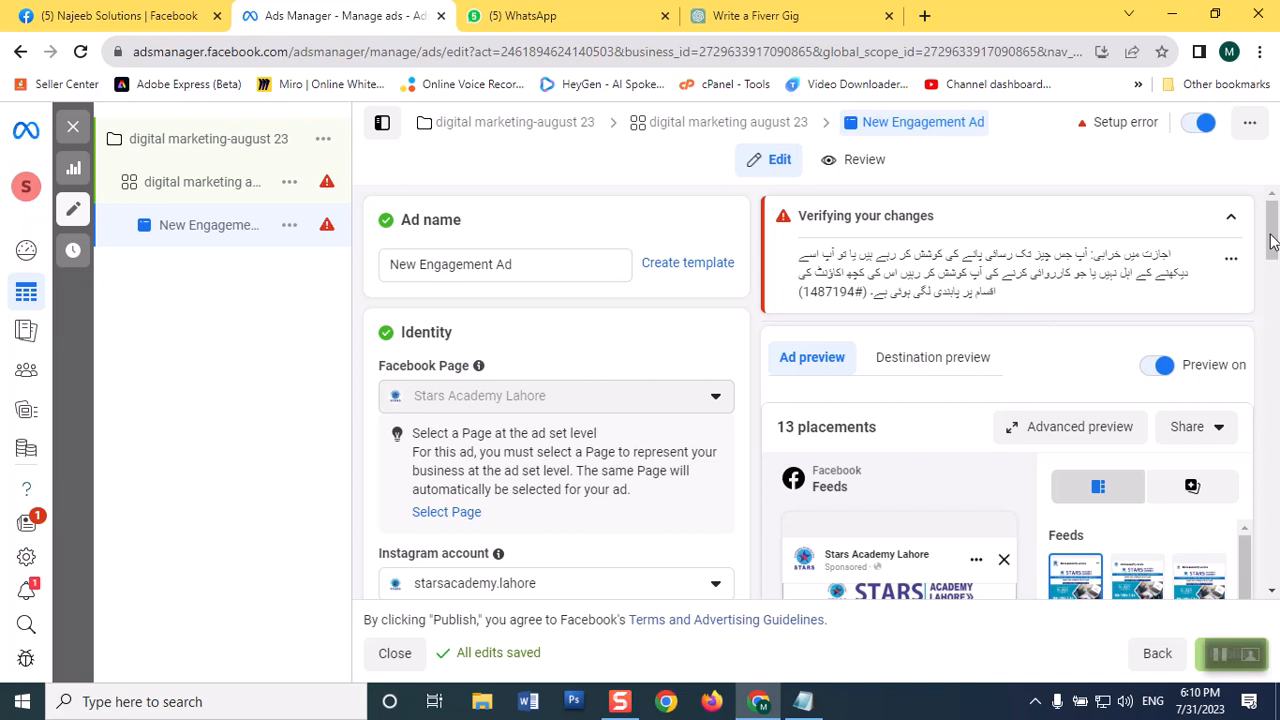
scroll(1272, 252, down, 1)
scroll(1272, 252, up, 1)
Step: Open the "digital marketing-august 23" campaign and declare Housing as its special ad category
click(185, 138)
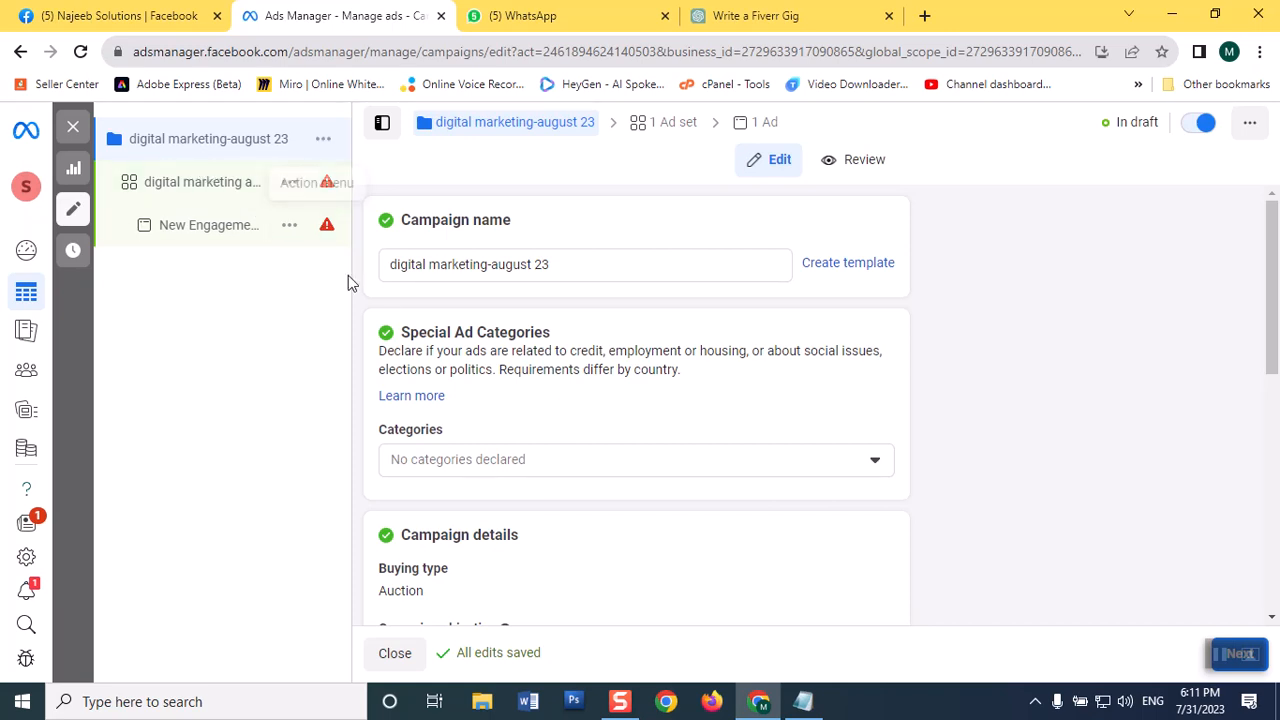
click(874, 466)
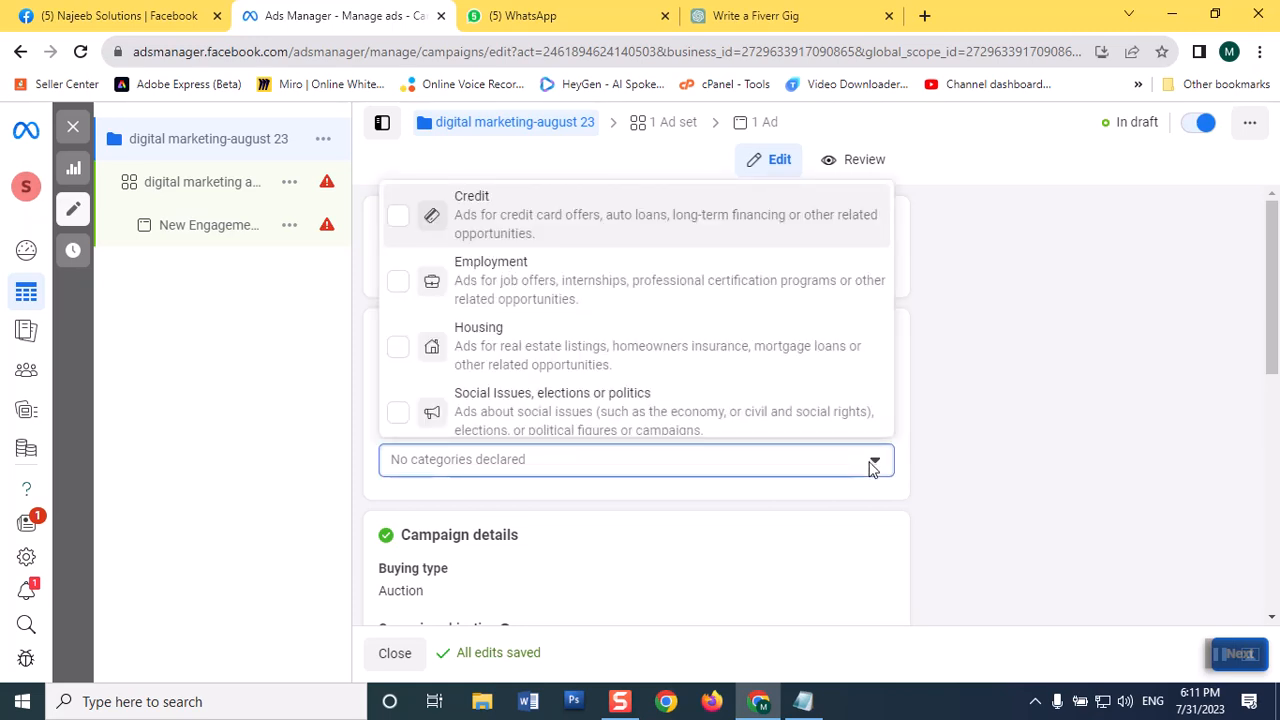
click(1114, 420)
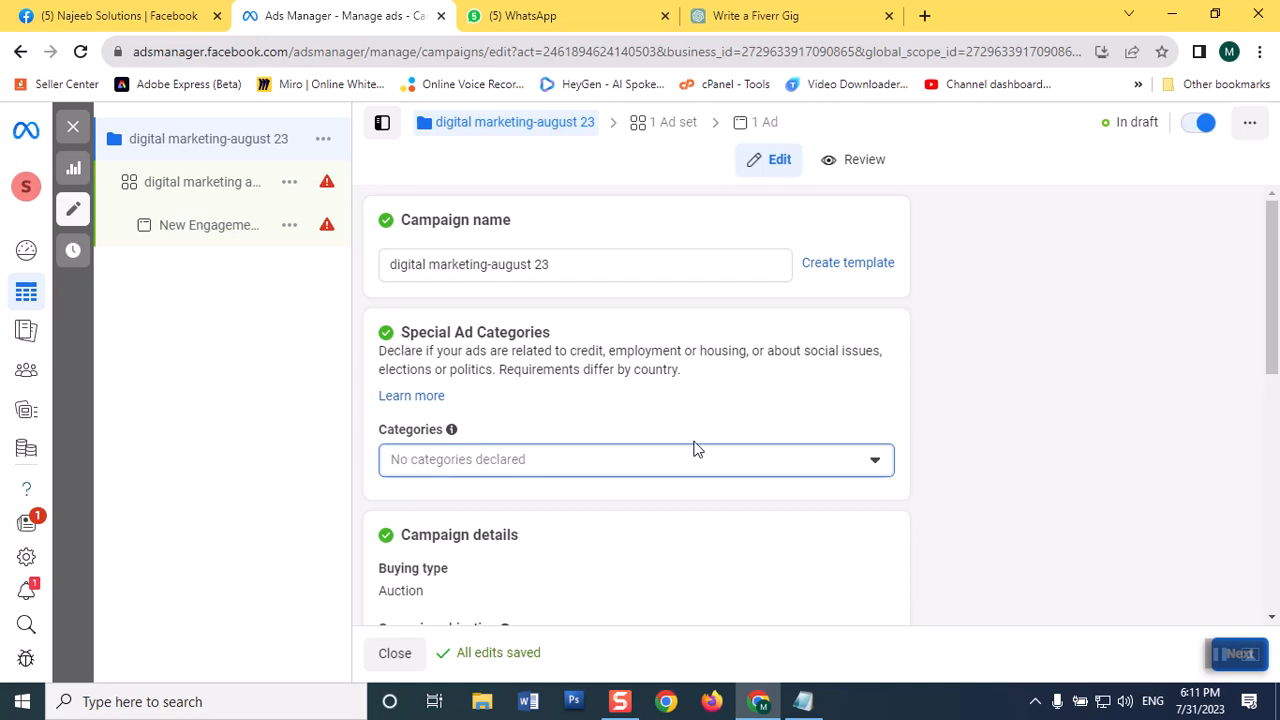
click(875, 463)
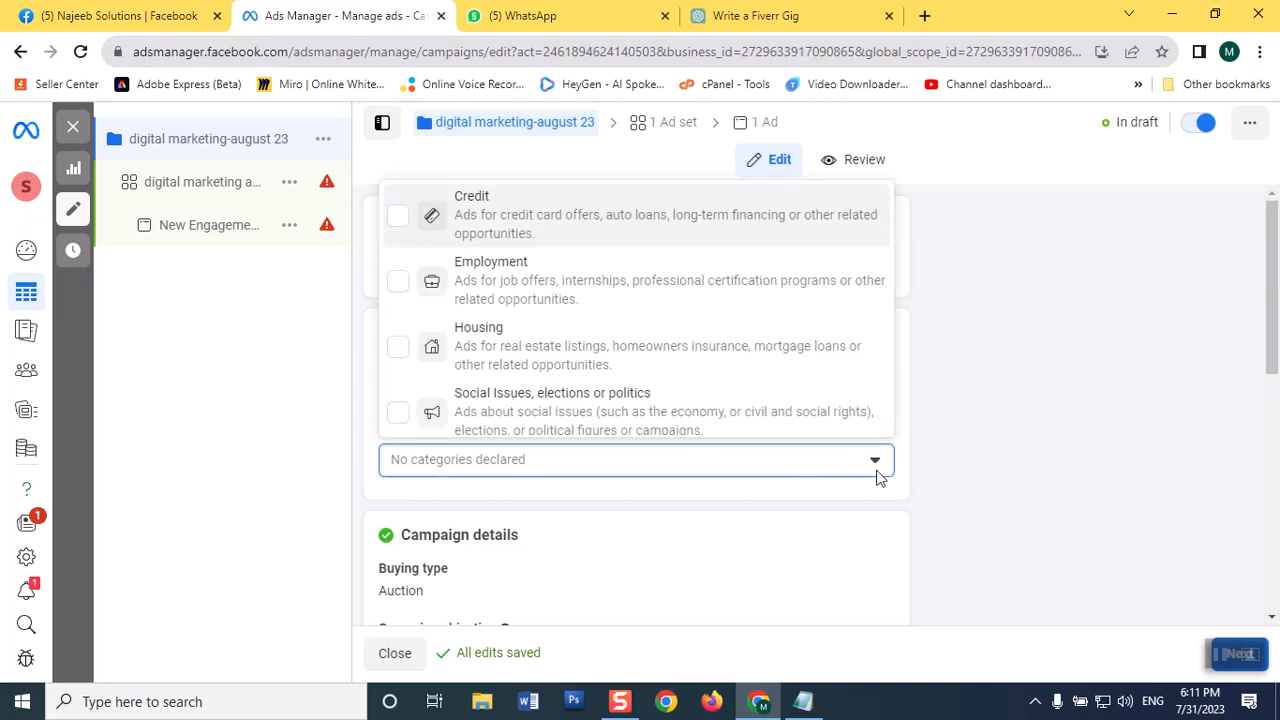
click(409, 351)
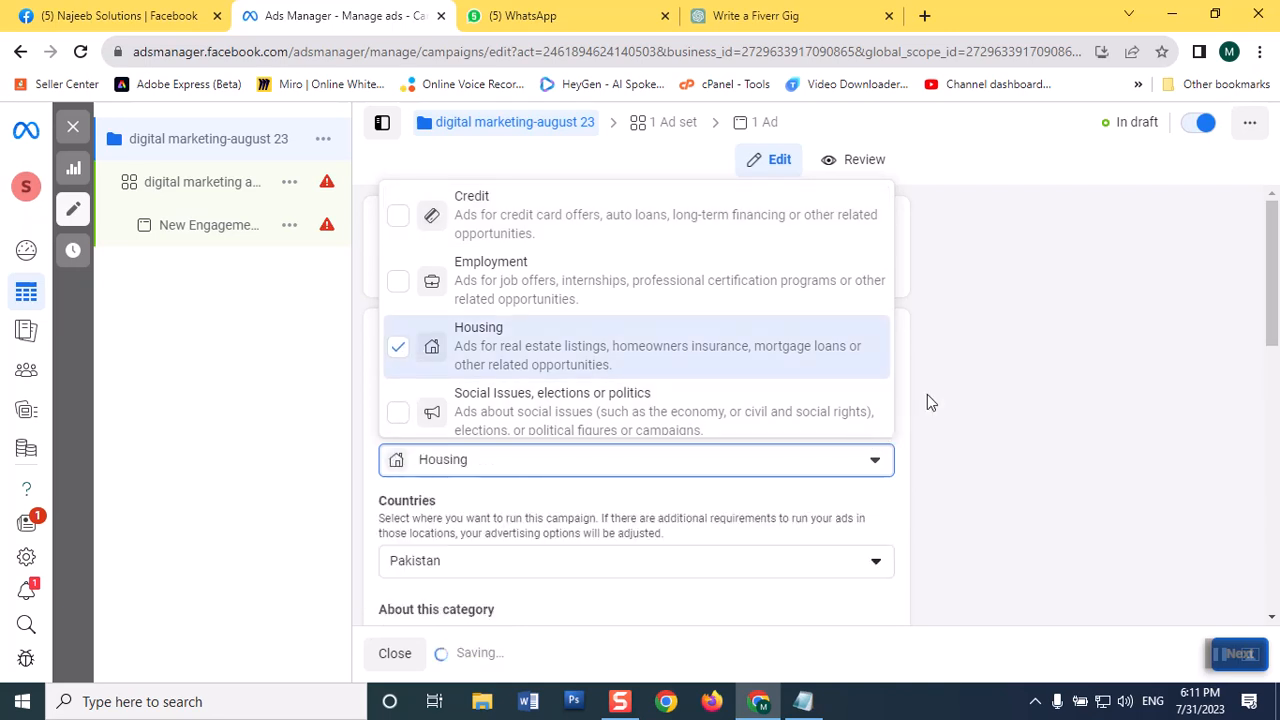
click(1005, 414)
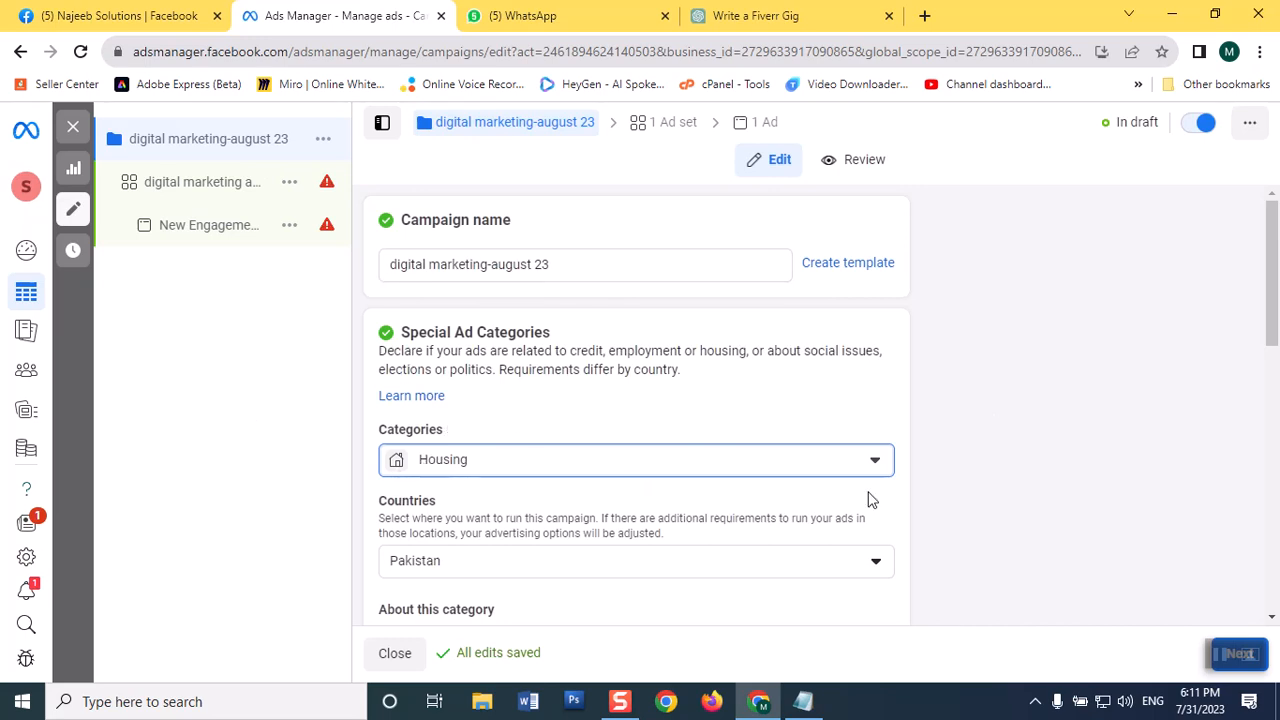
Step: Remove Housing from the campaign's special ad categories so that no category is declared
click(887, 467)
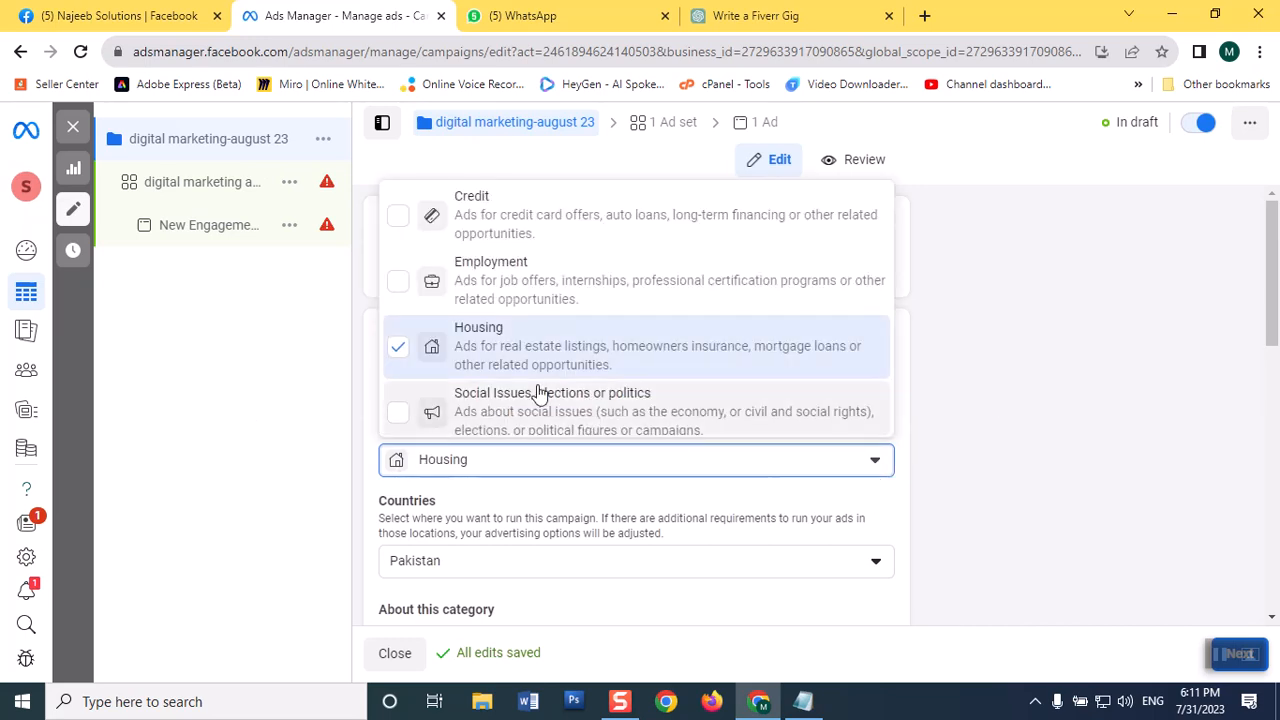
click(399, 348)
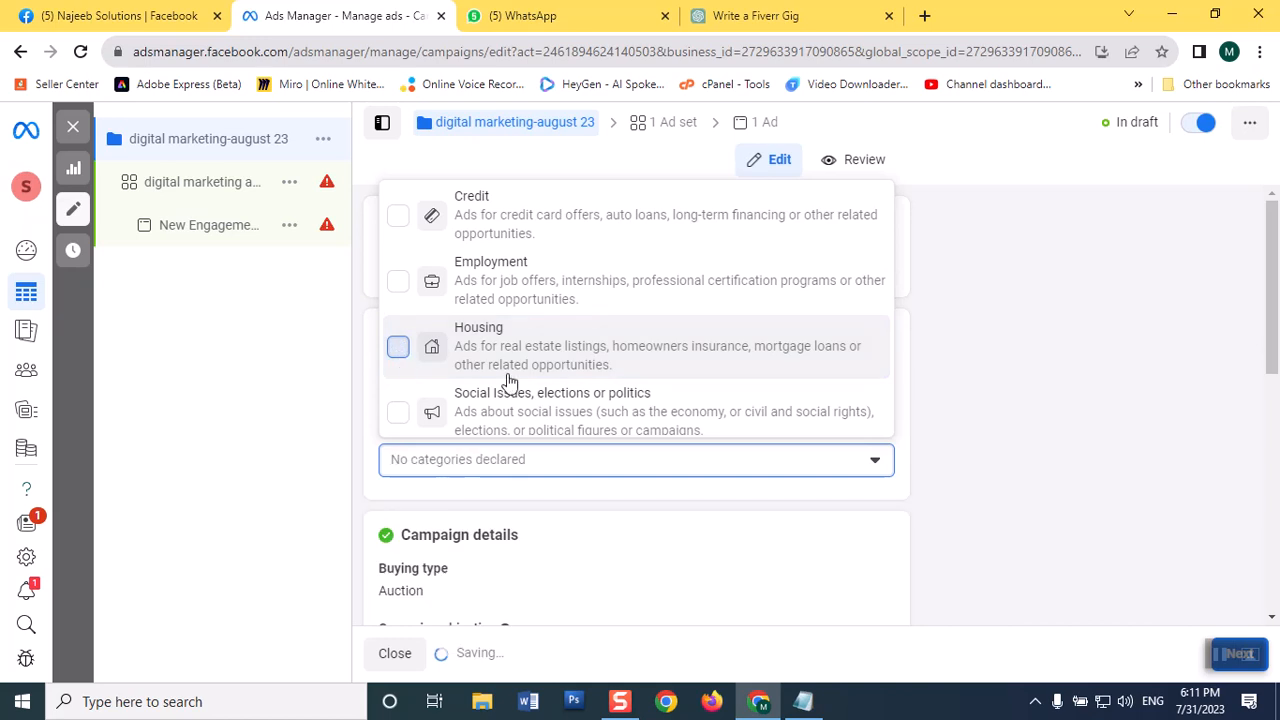
click(1018, 436)
Step: Review the campaign's available special ad categories, campaign details, A/B test, Advantage campaign budget, bid strategy and ad scheduling settings
scroll(1018, 436, down, 2)
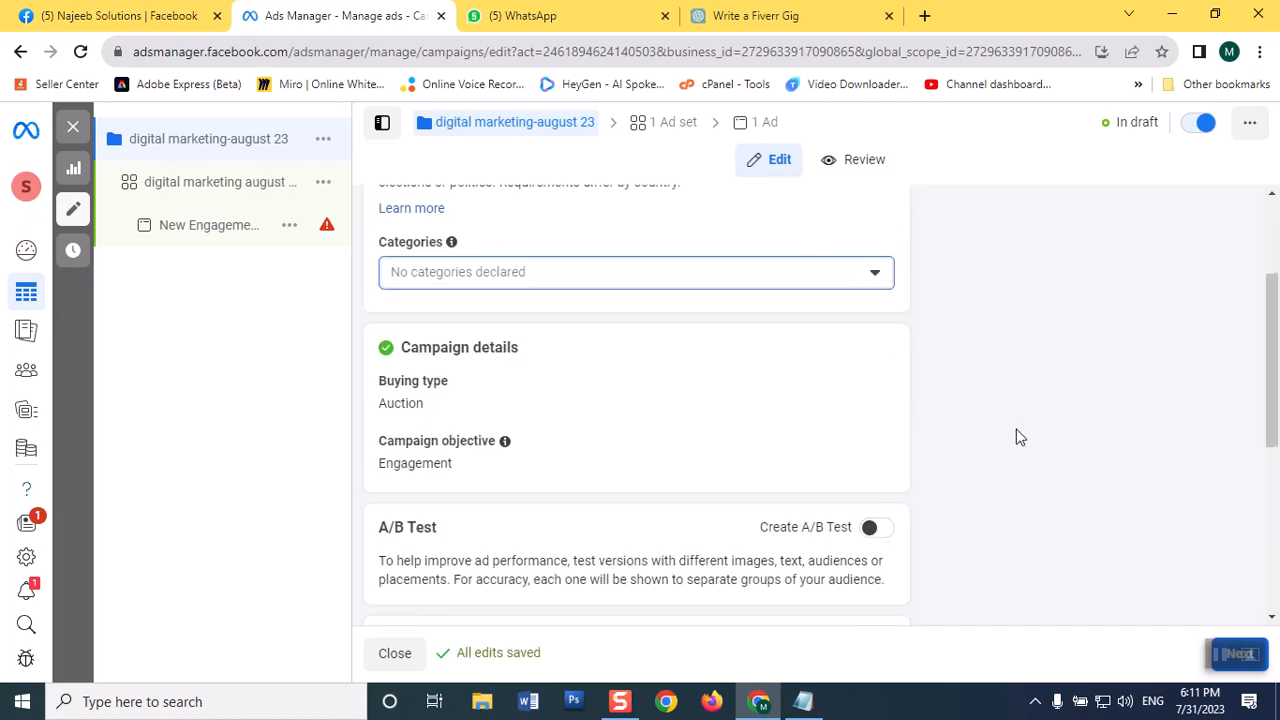
scroll(1018, 436, up, 2)
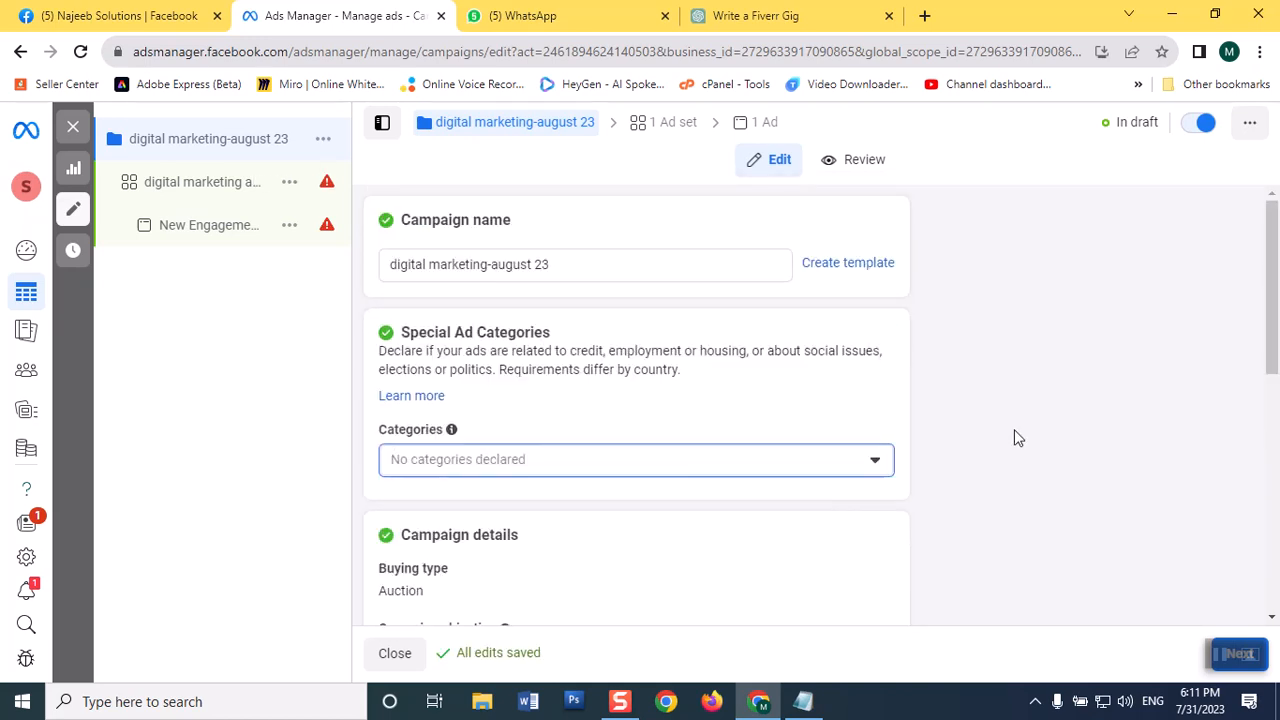
click(876, 460)
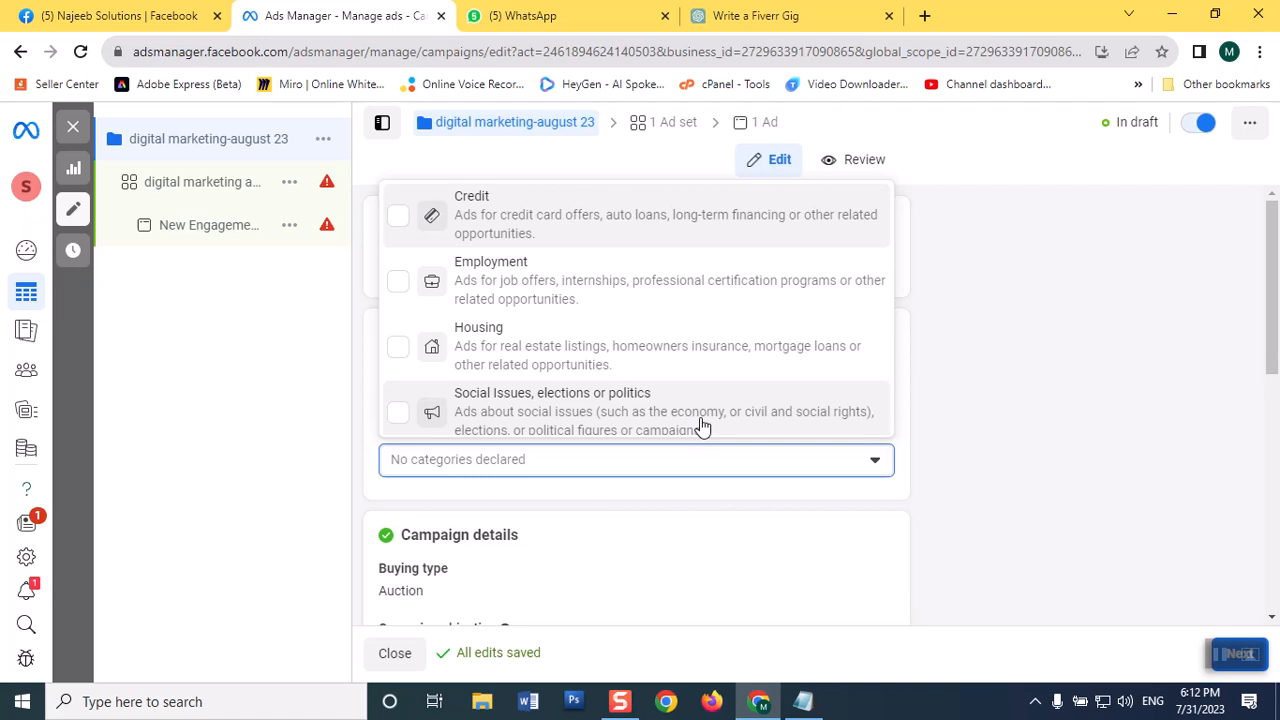
click(1019, 367)
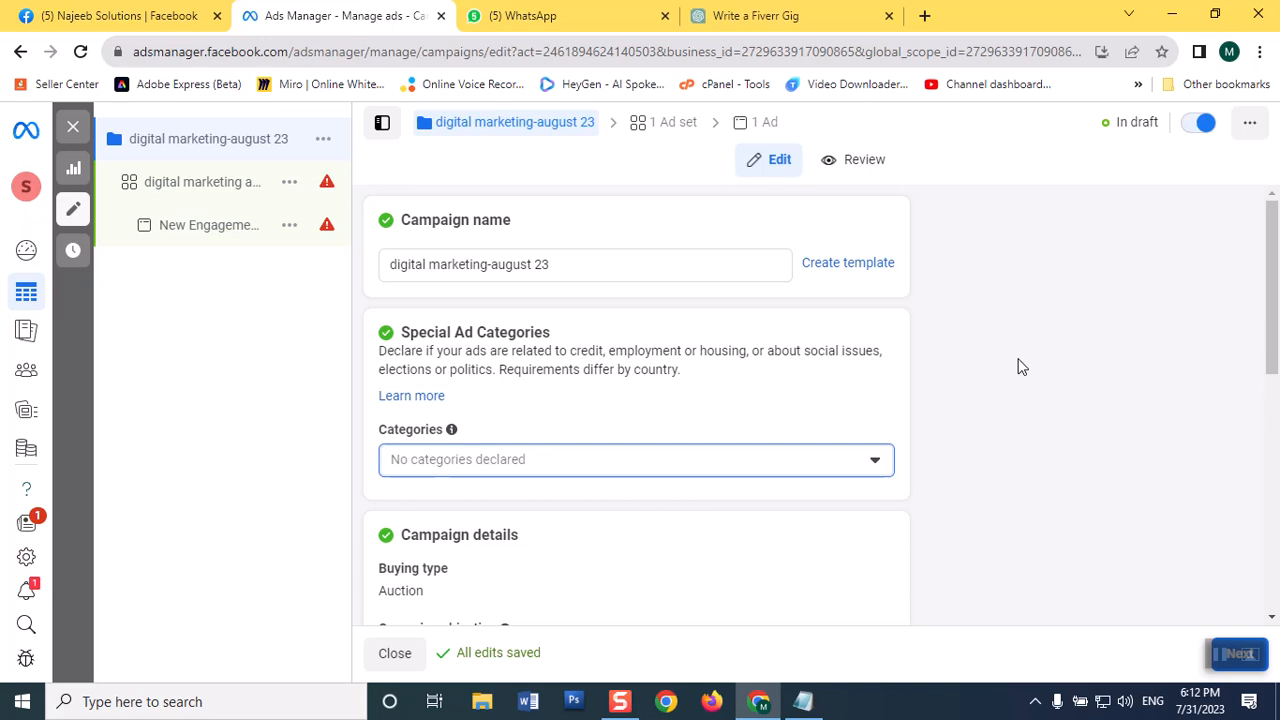
drag(1272, 308, 1275, 514)
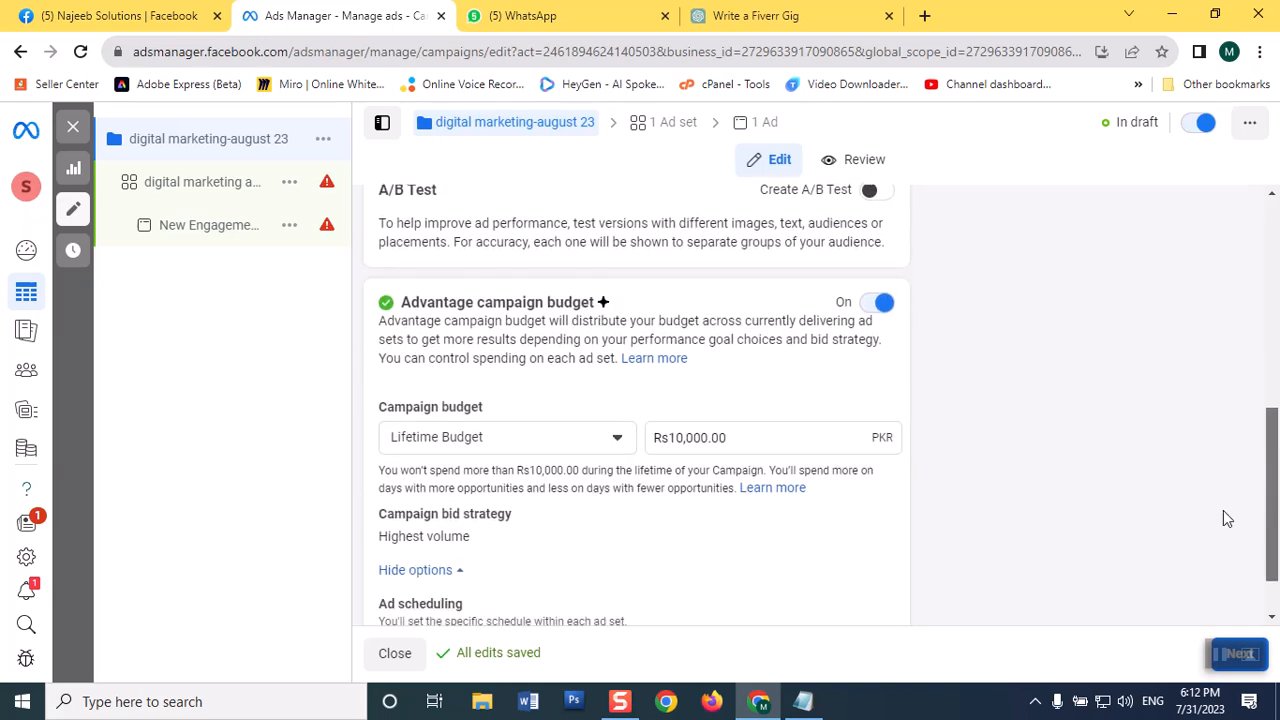
mouse_move(879, 517)
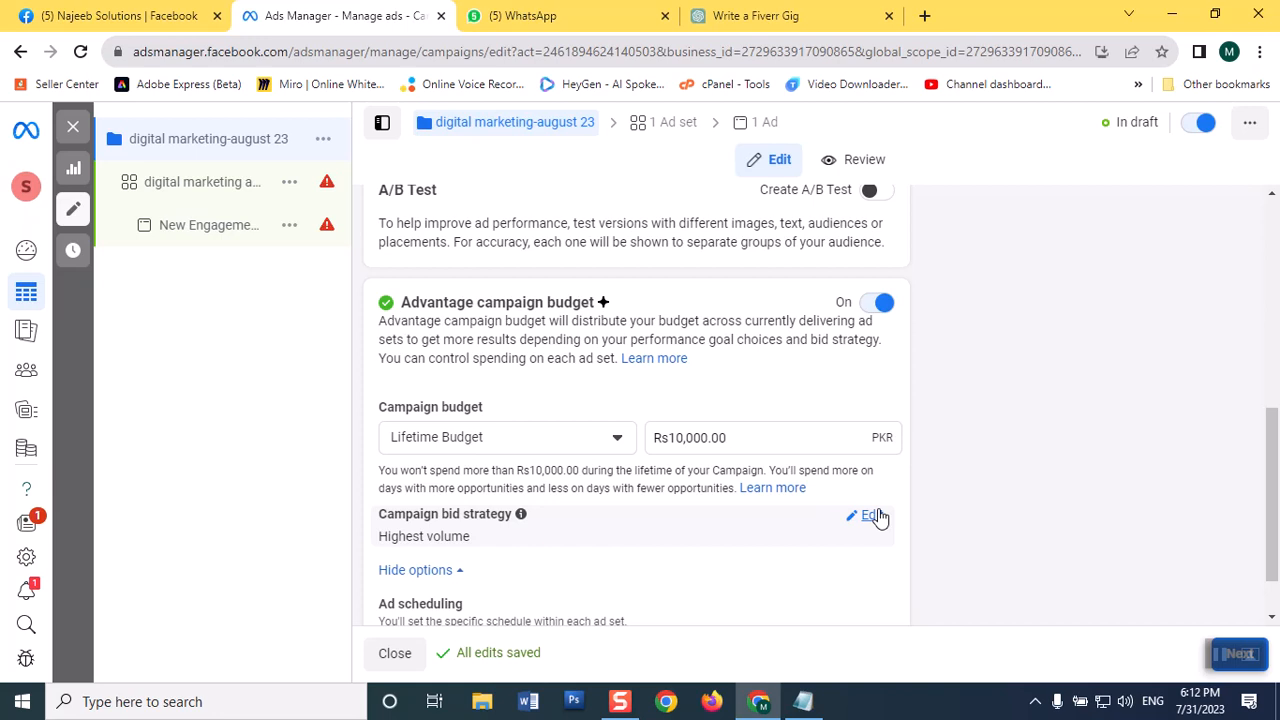
scroll(735, 495, down, 1)
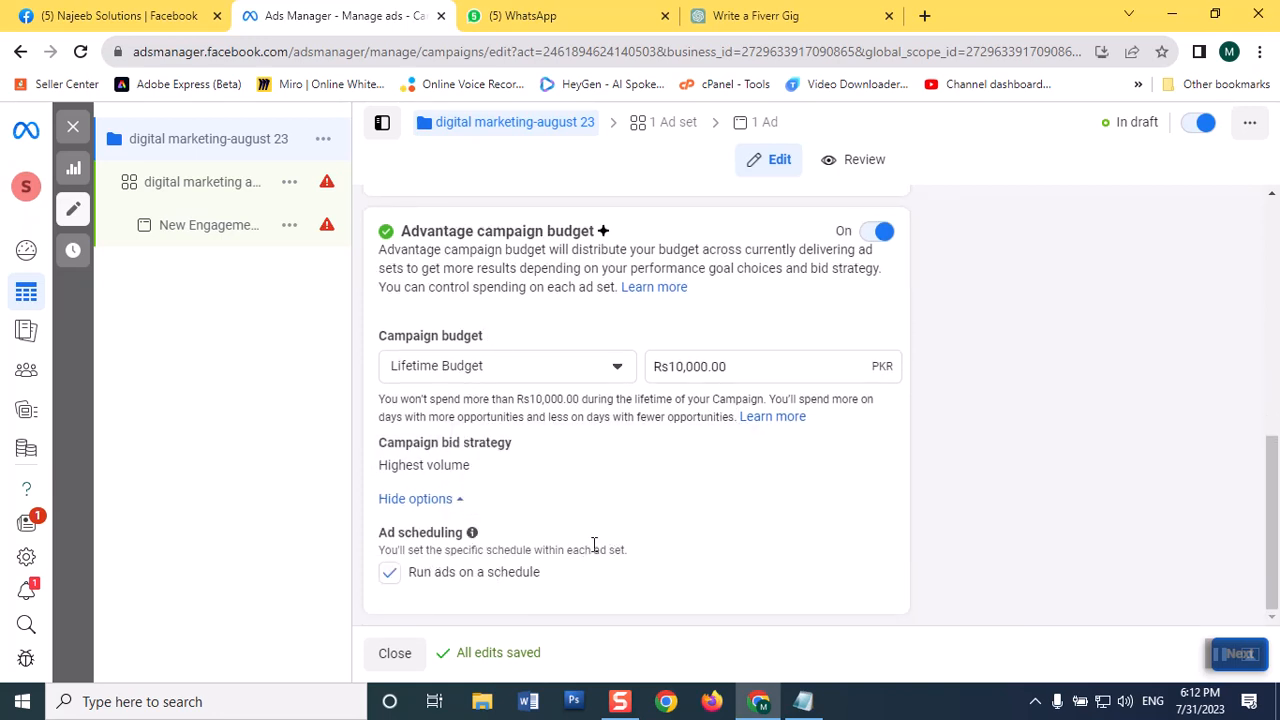
scroll(594, 545, up, 3)
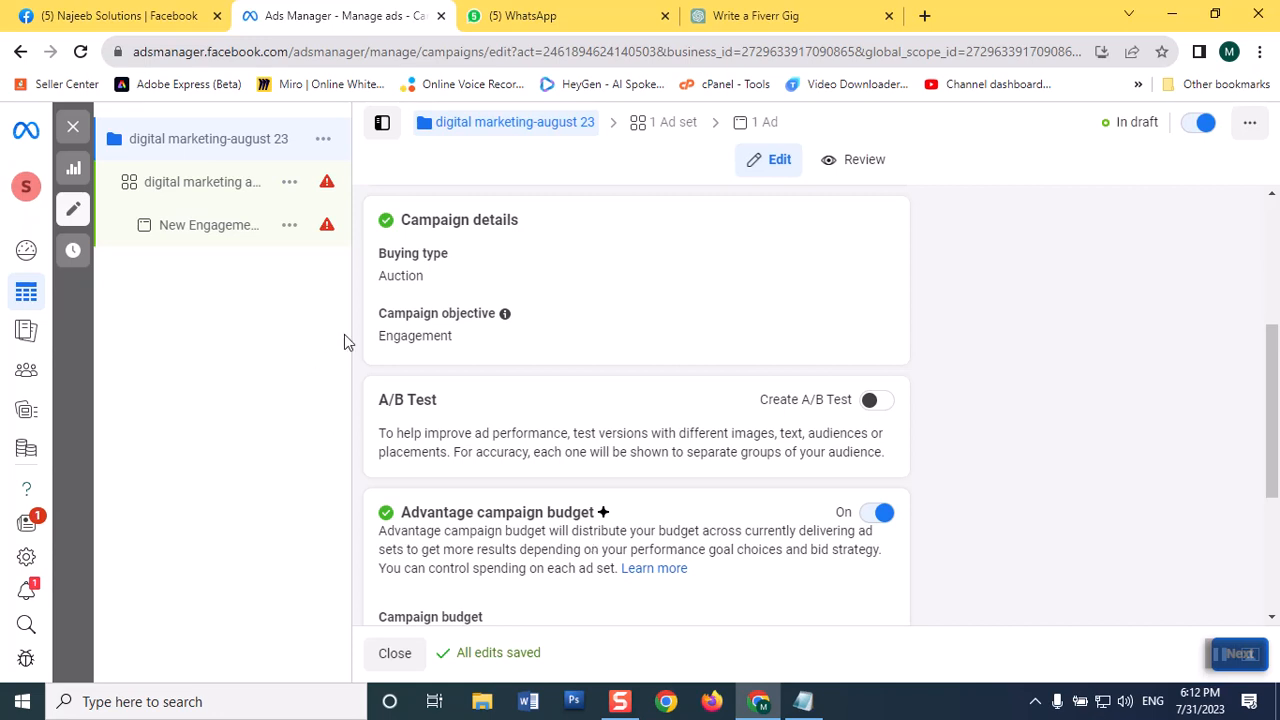
scroll(523, 534, up, 3)
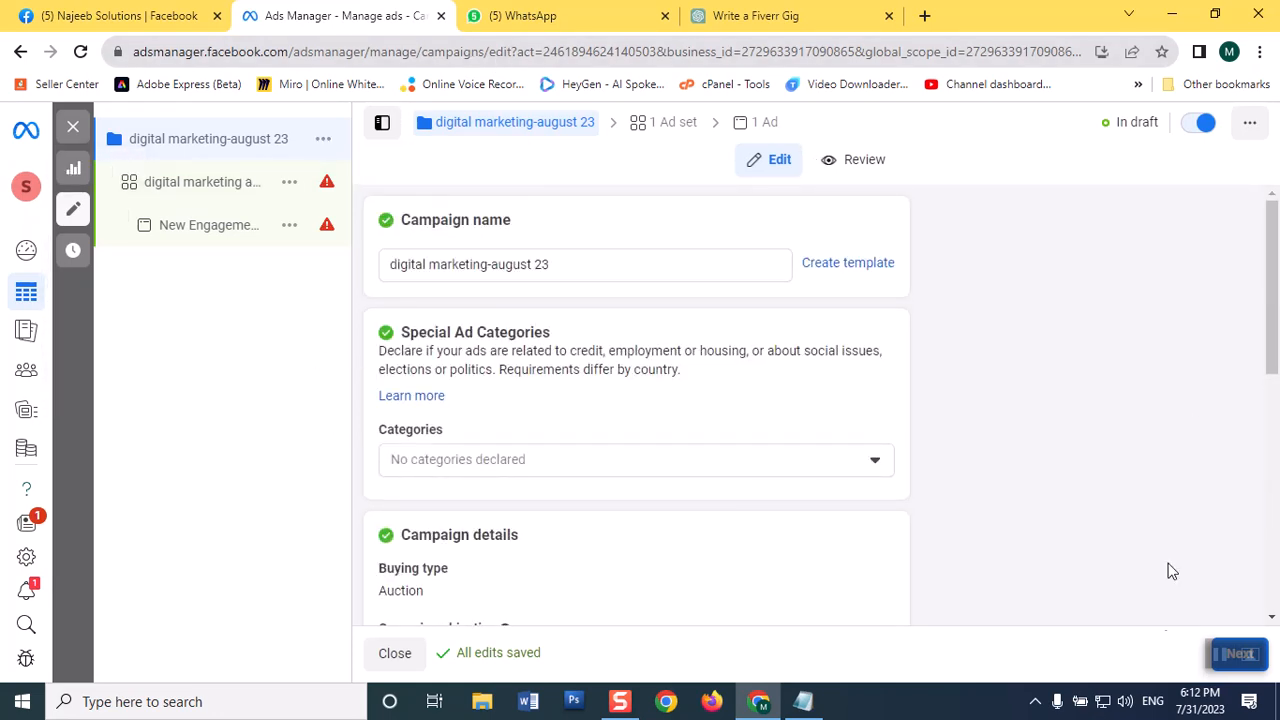